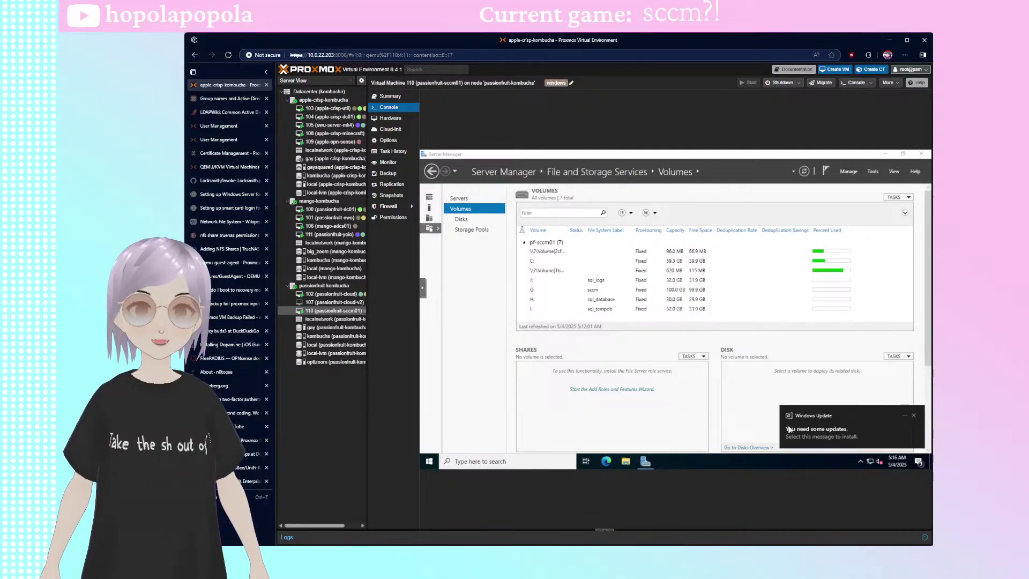
- Dismiss the update notification, switch to the apple-crisp-dc01 VM console and minimize the certificate templates window
click(913, 415)
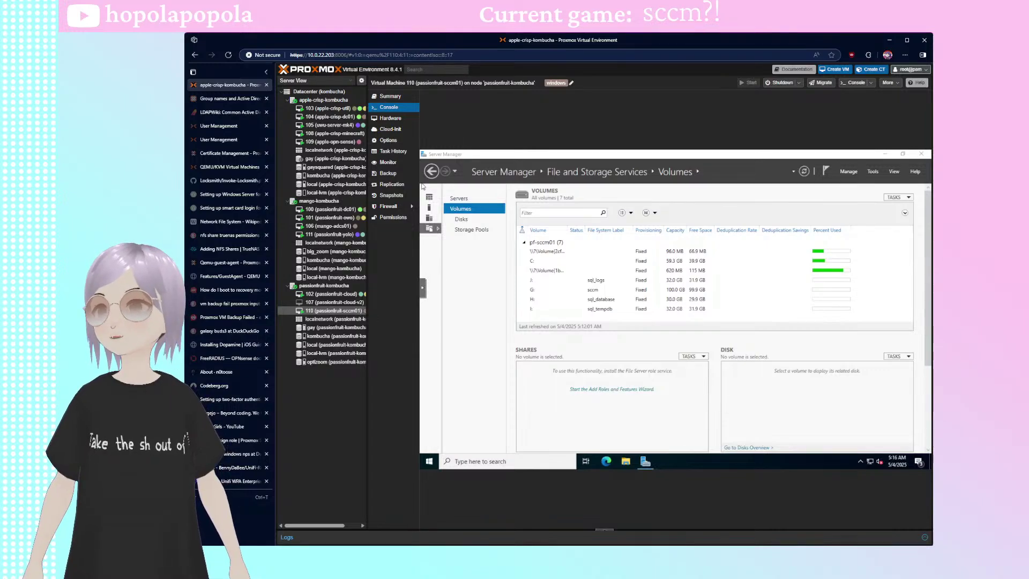
click(329, 116)
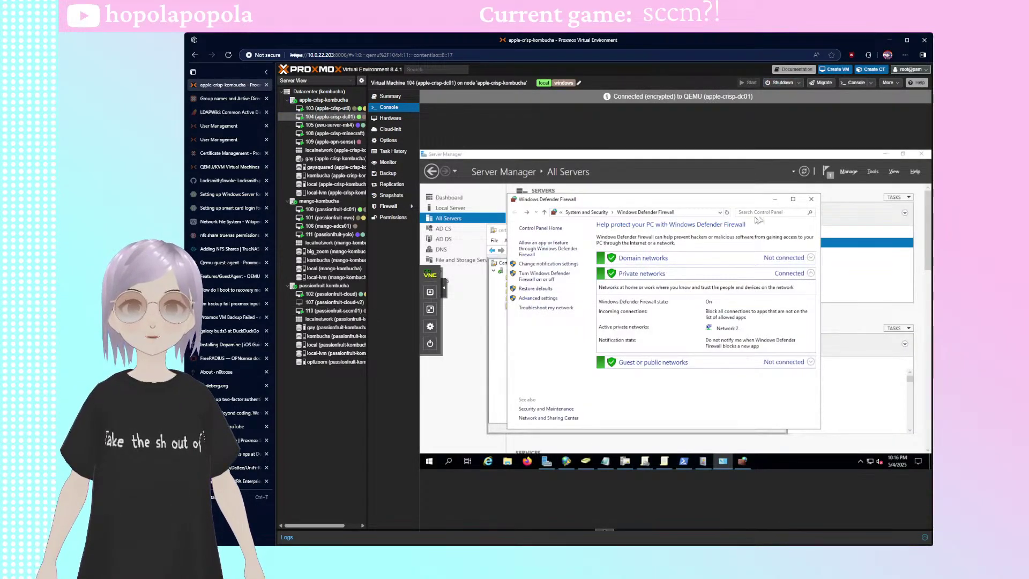
click(741, 229)
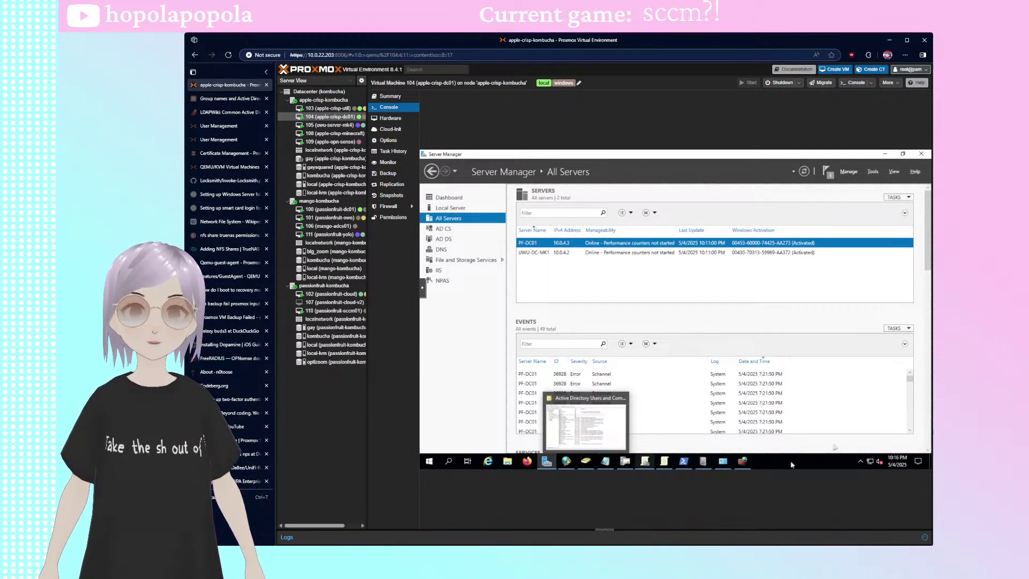
- Start creating a new user in the Users container of Active Directory Users and Computers
click(586, 461)
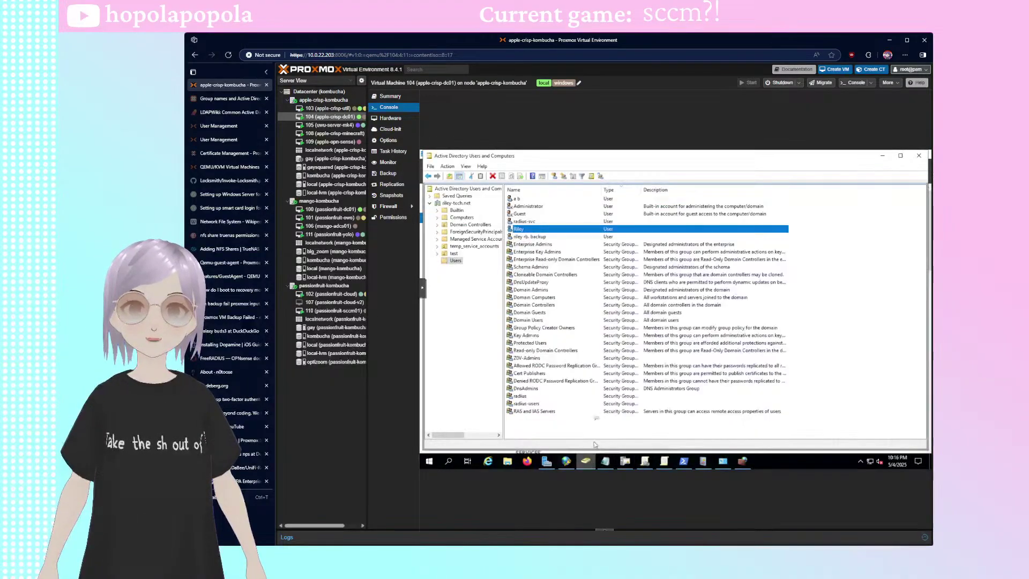
right_click(555, 308)
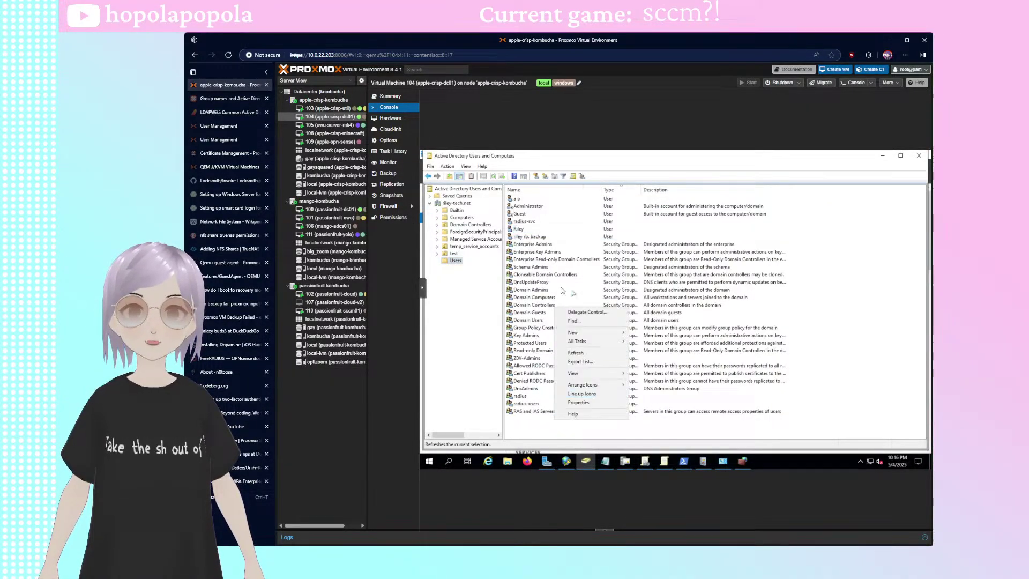
mouse_move(578, 333)
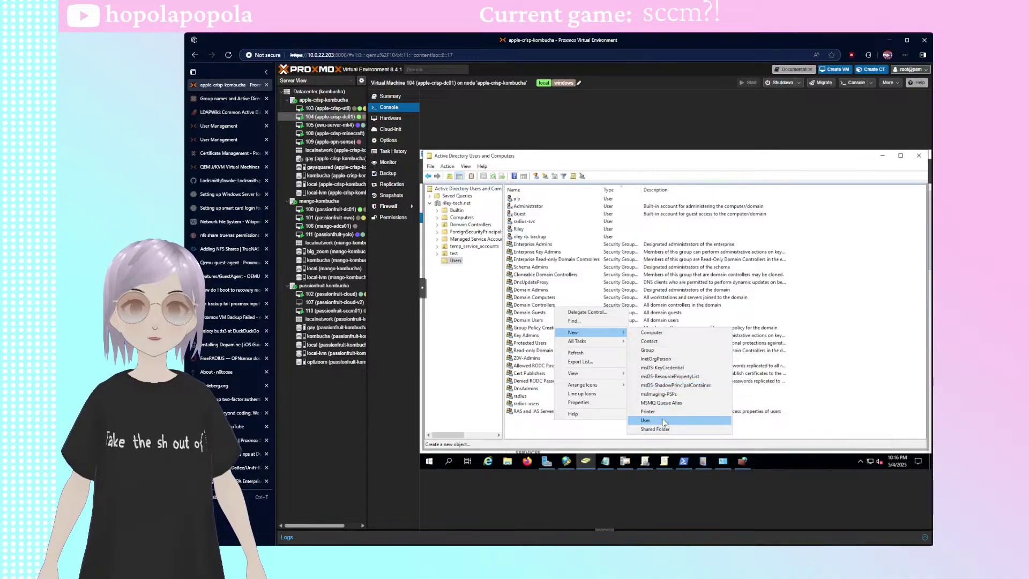
click(689, 417)
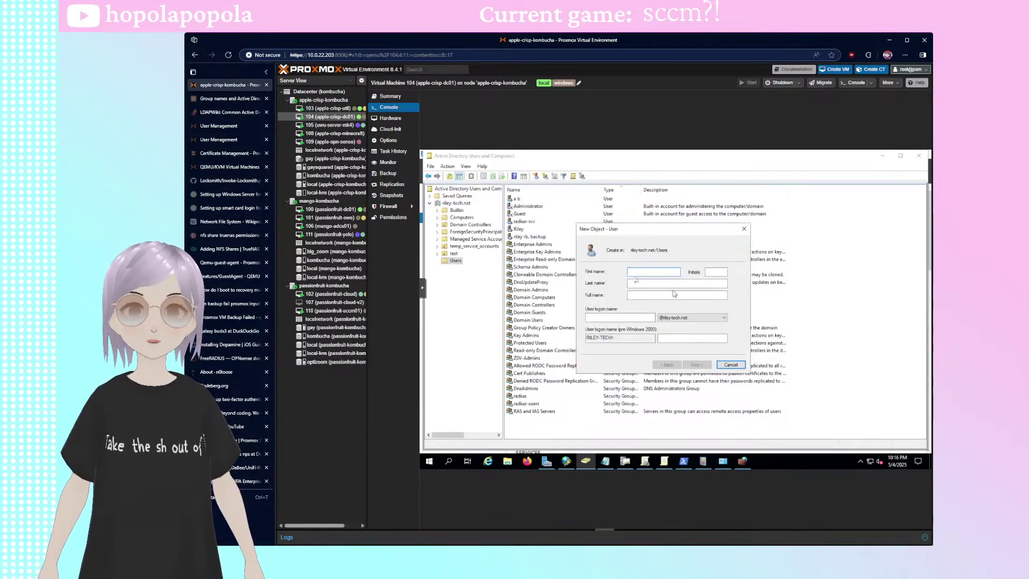
- Enter SCCM-SQLService as both the logon name and full name, then continue to the password page
click(610, 318)
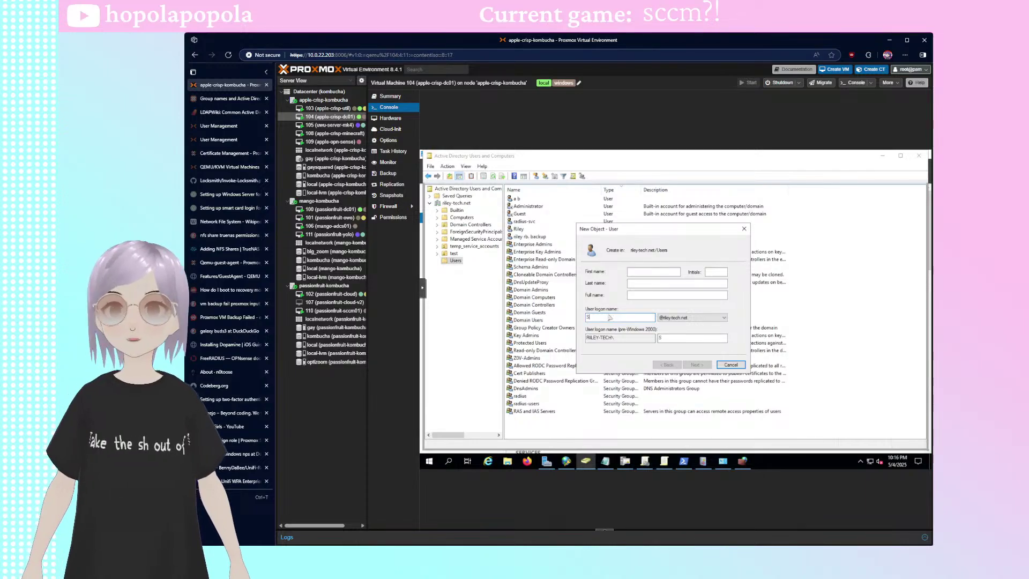
text(SCCCM_)
key(BackSpace)
key(BackSpace)
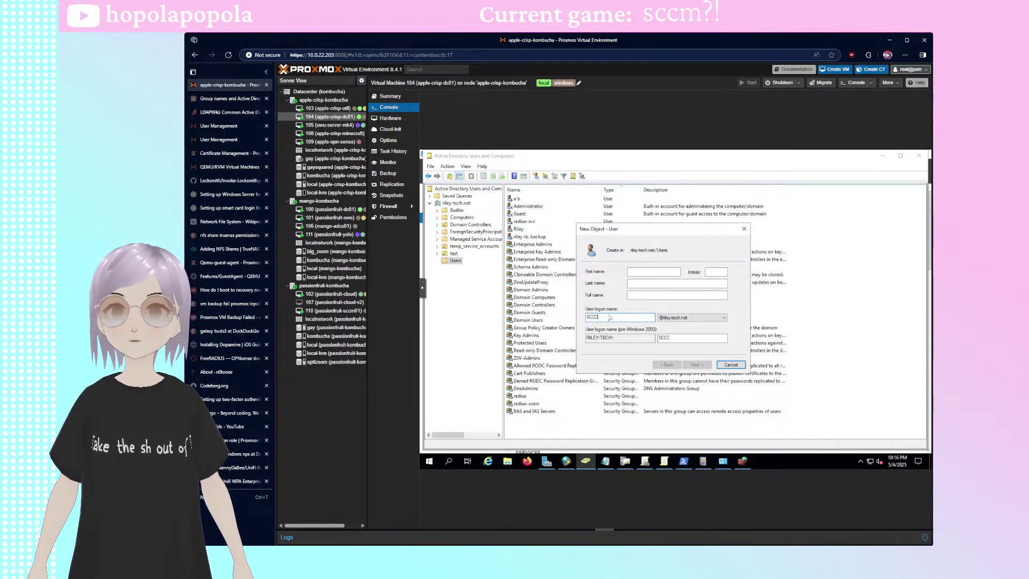
key(BackSpace)
text(M-S)
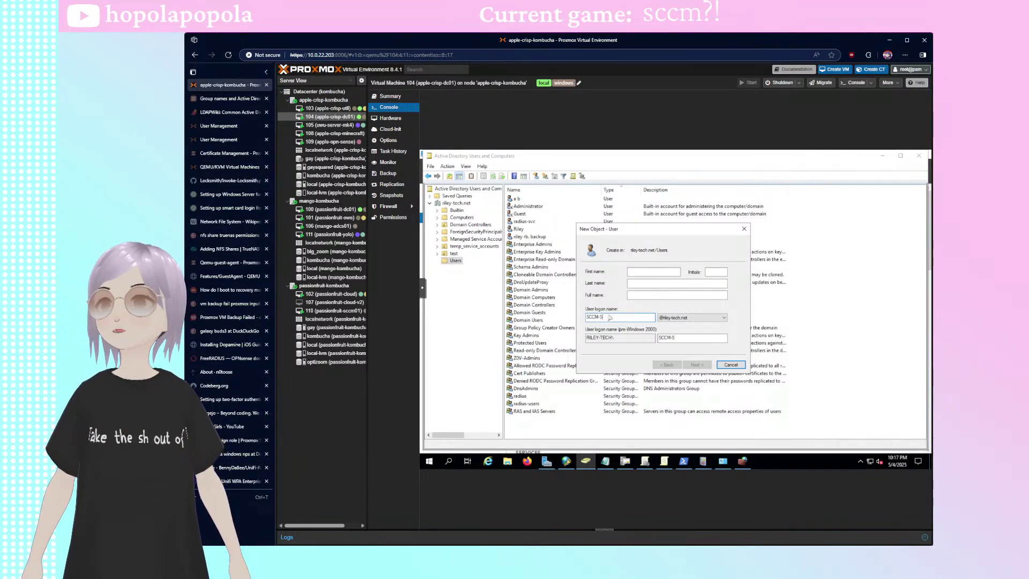
text(QLService)
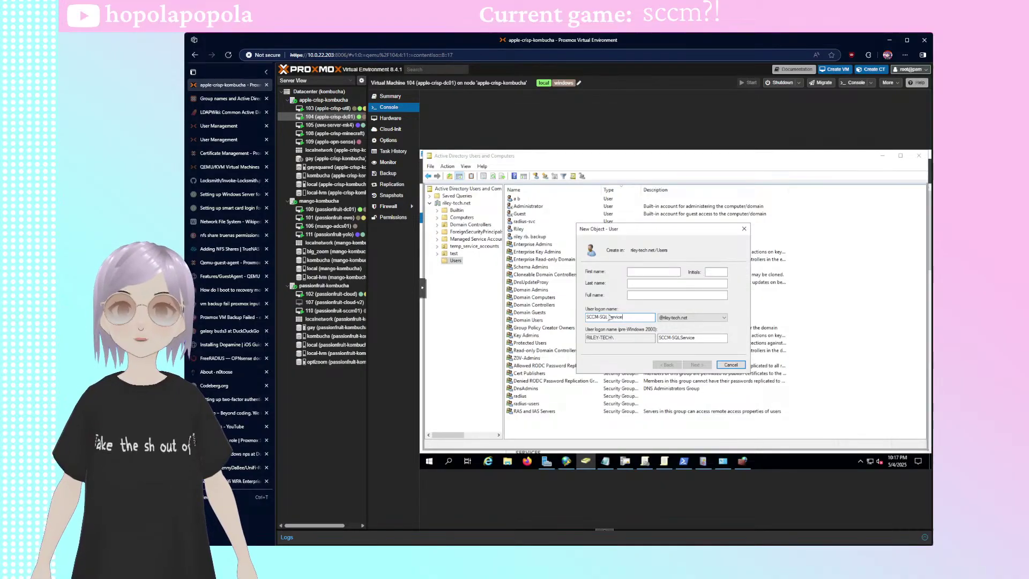
click(665, 296)
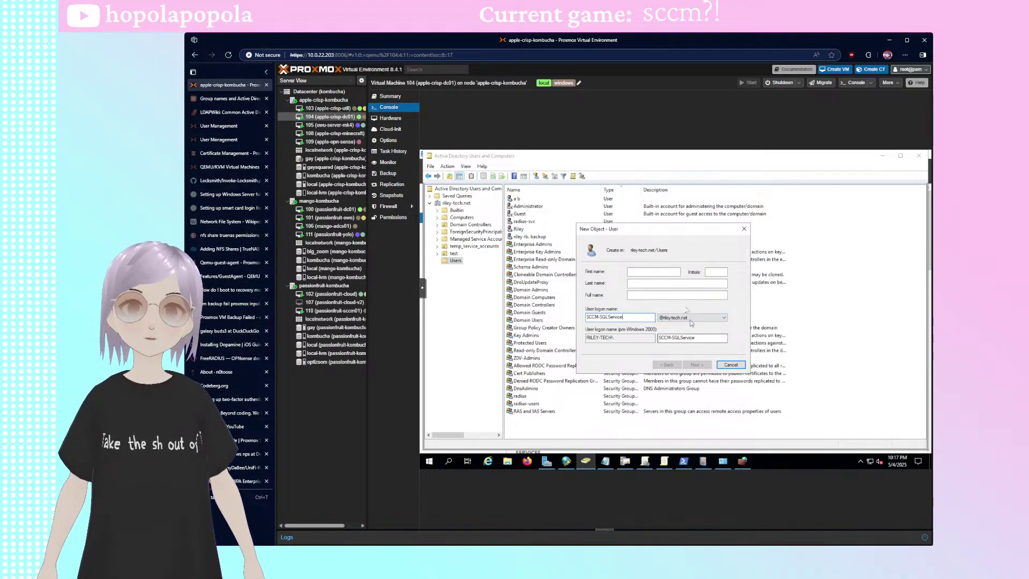
double_click(640, 316)
key(ctrl+c)
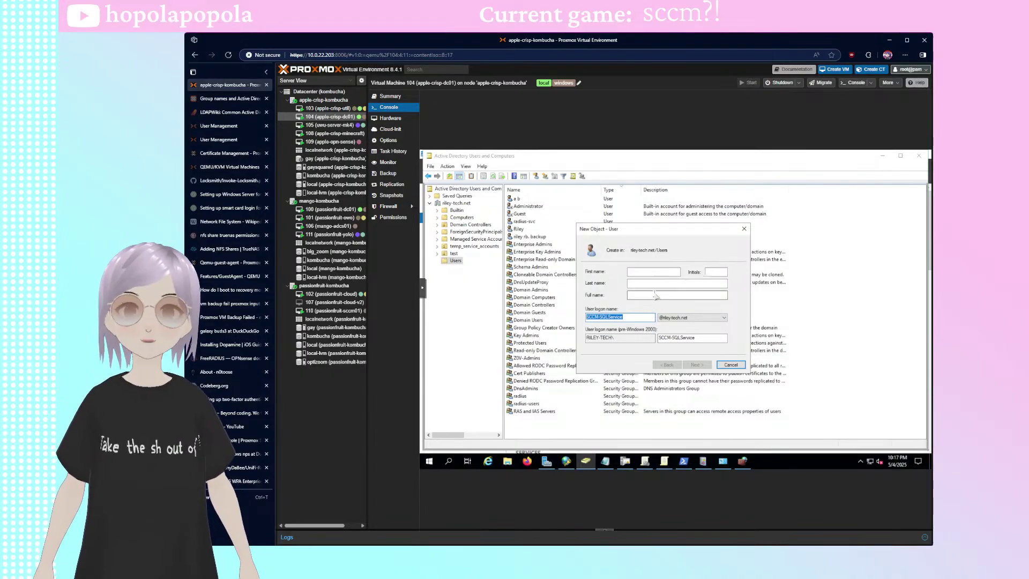
click(664, 295)
key(ctrl+v)
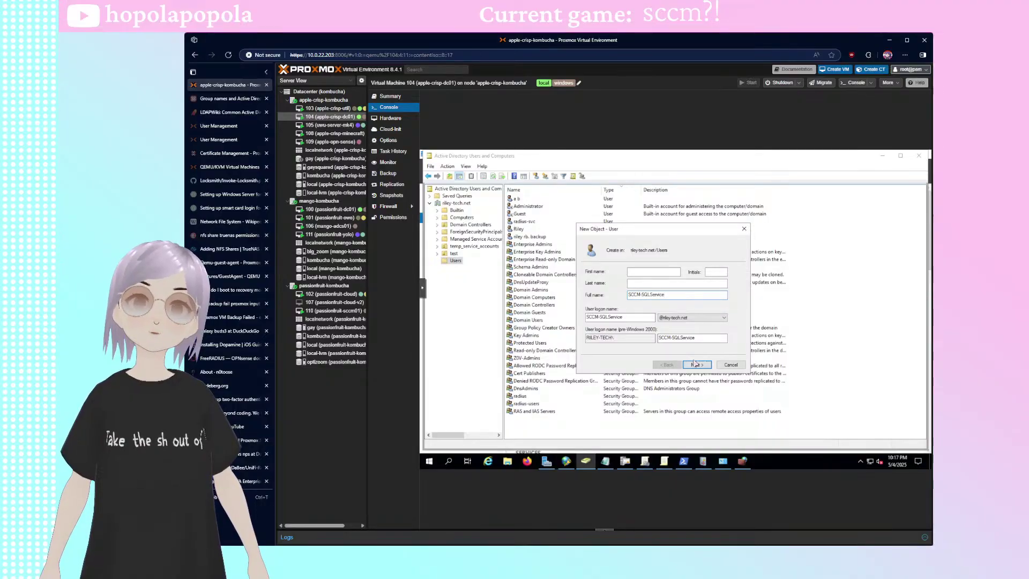
click(696, 365)
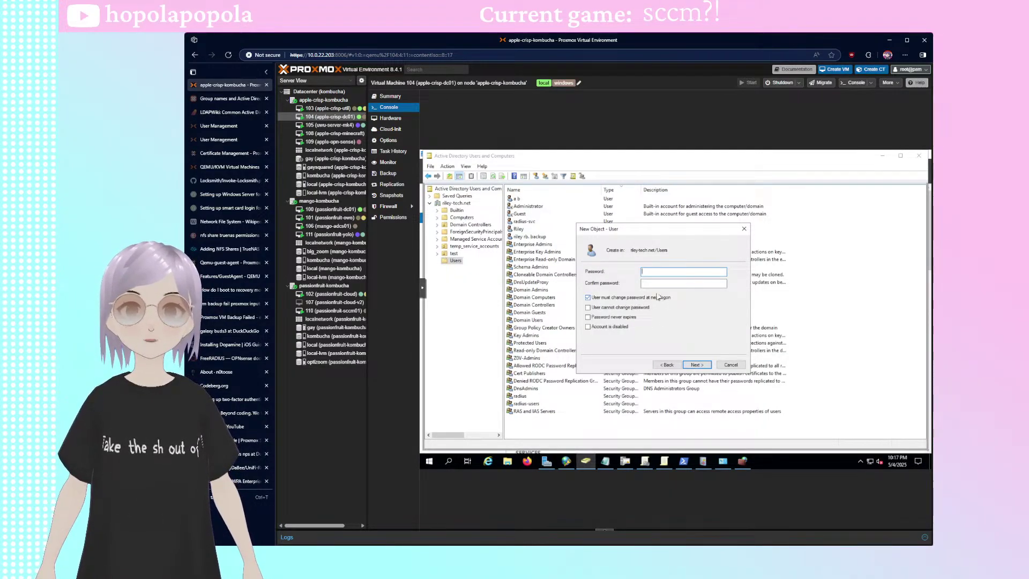
- Uncheck 'User must change password at next logon' and move the New Object - User dialog up-left
click(615, 299)
drag(630, 230, 606, 236)
mouse_move(632, 464)
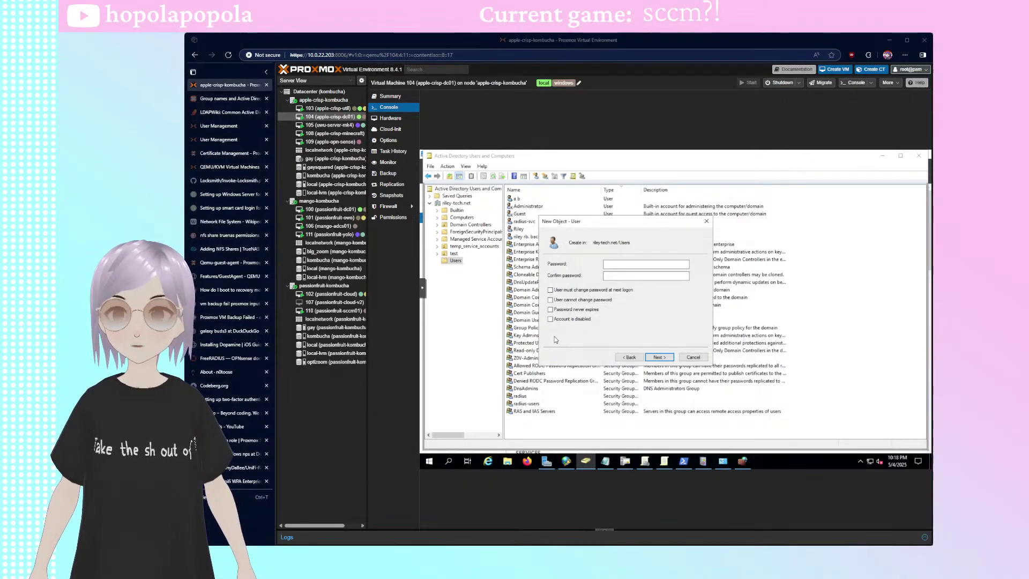
- Enter and confirm the SCCM-SQLService password, set it never to expire, and finish the wizard
click(639, 264)
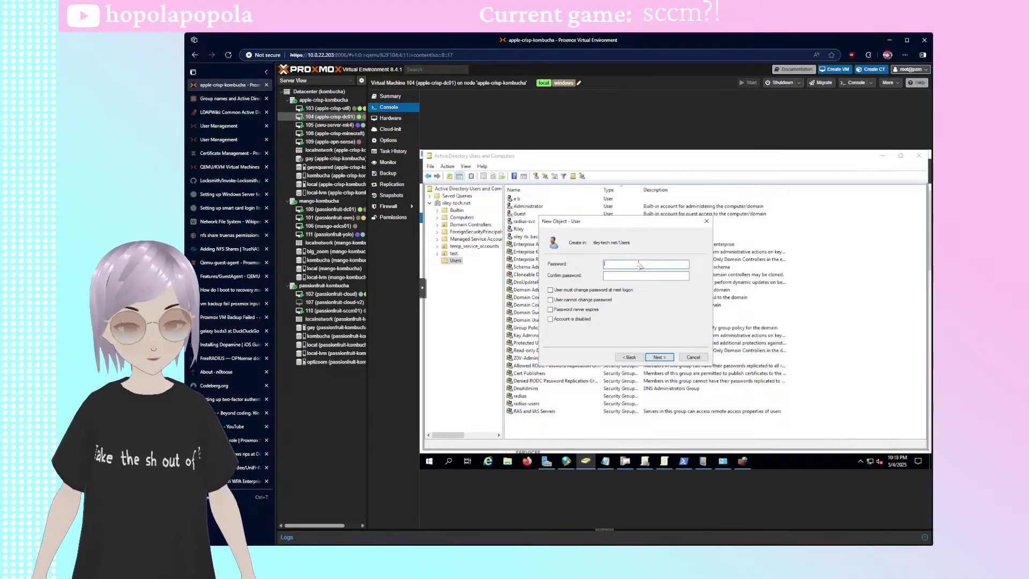
text(•••)
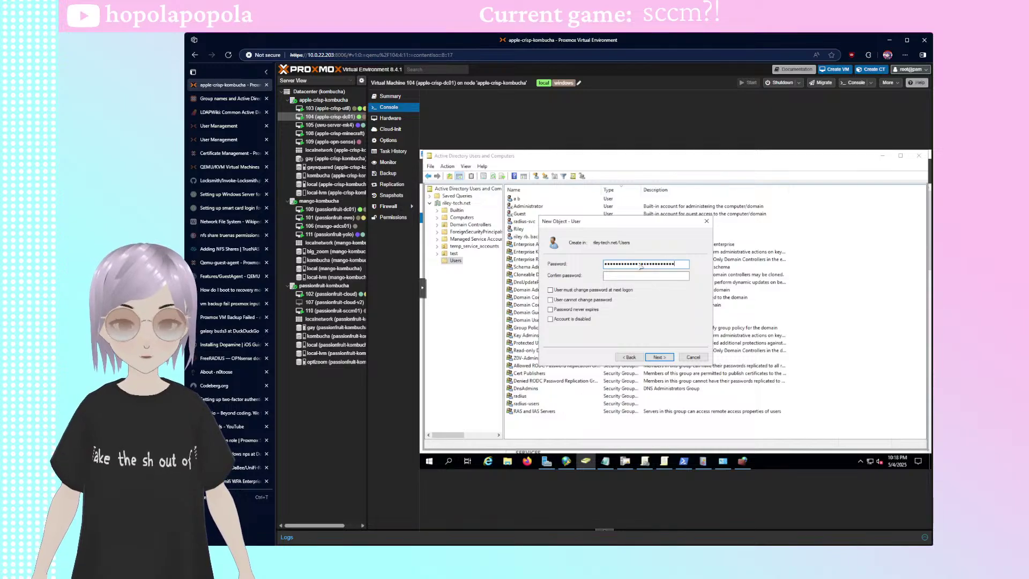
text(•••)
key(Tab)
text(•)
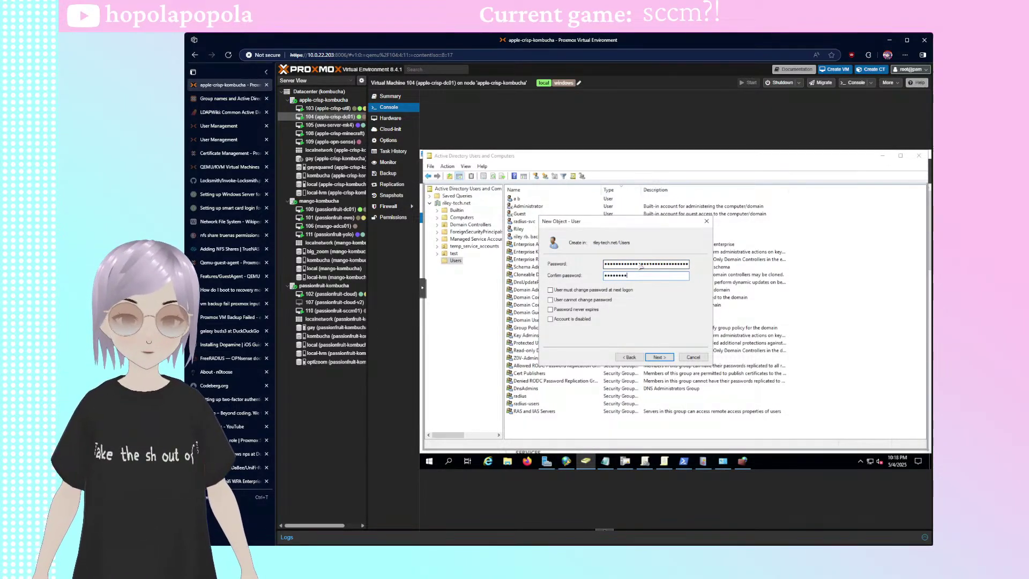
text(•••••••••••••)
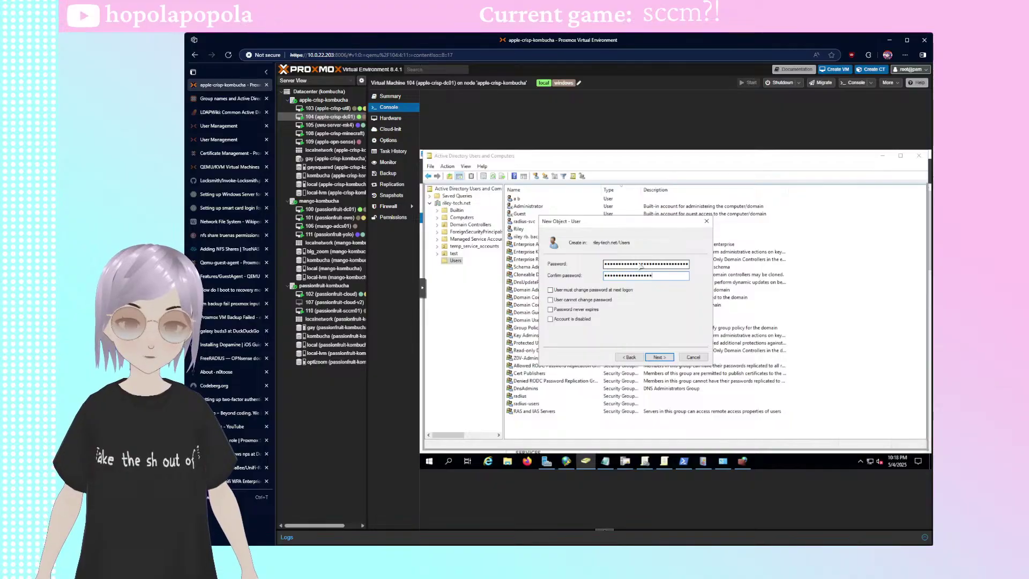
text(•••••)
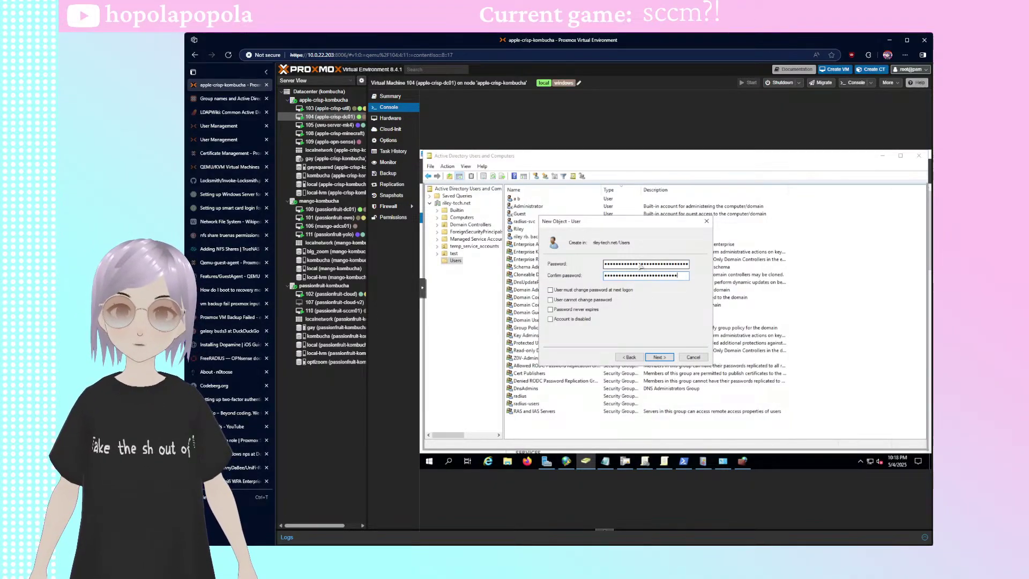
text(•••••)
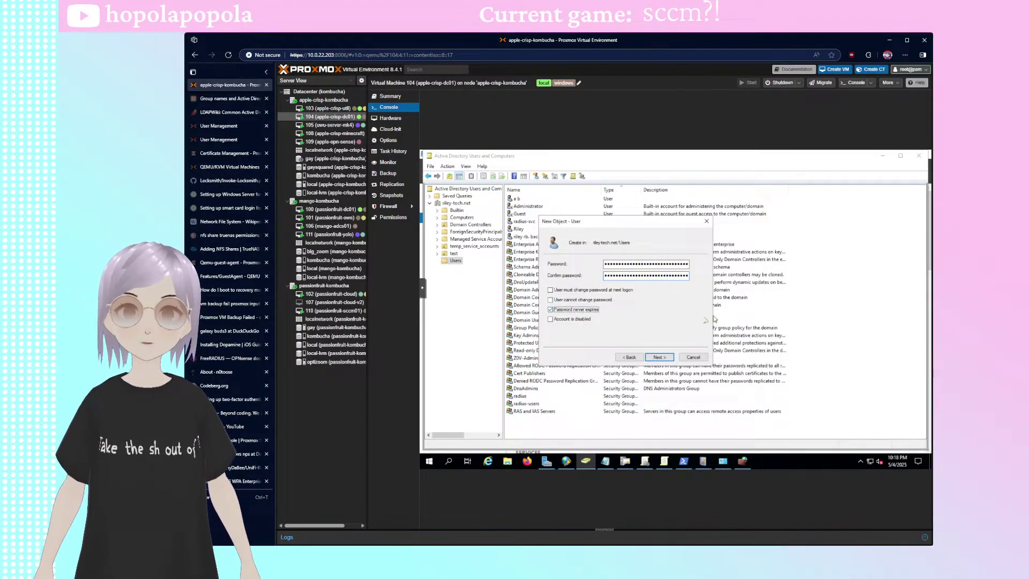
click(576, 309)
click(659, 357)
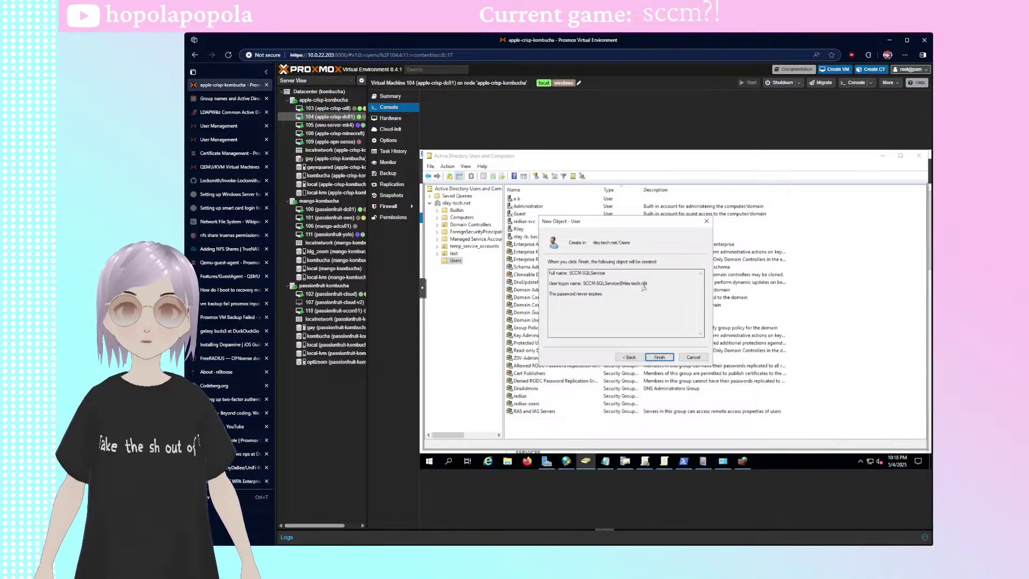
drag(648, 283, 580, 280)
click(660, 357)
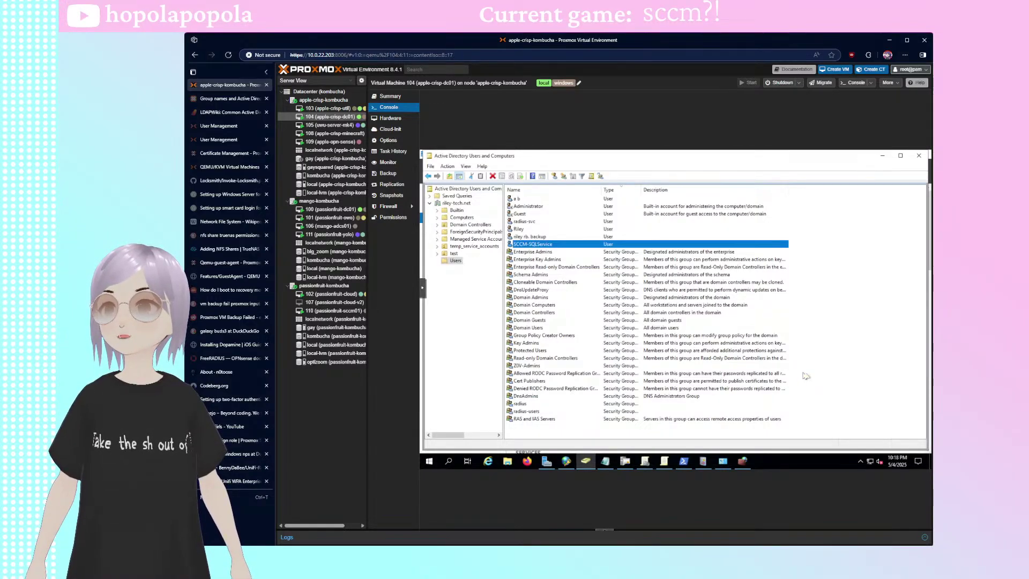
- Start a new user with SCCM-ClientPush as both the logon name and full name
right_click(854, 340)
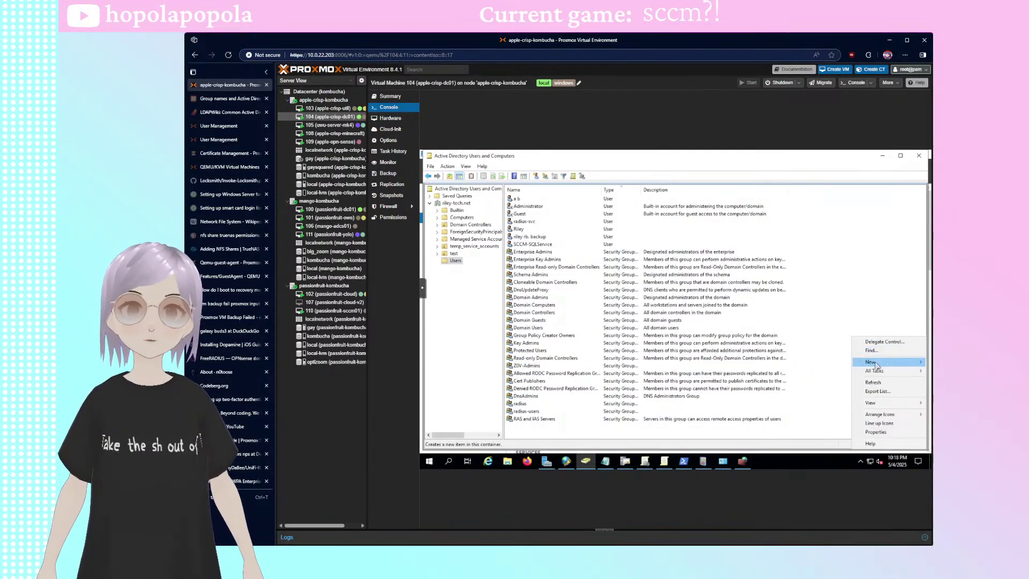
mouse_move(870, 362)
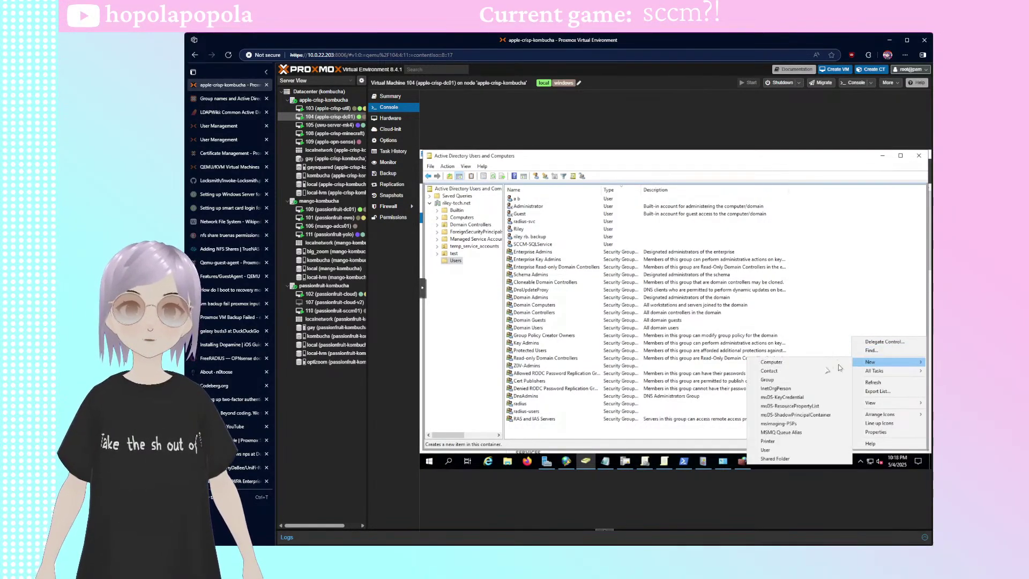
click(794, 450)
click(465, 252)
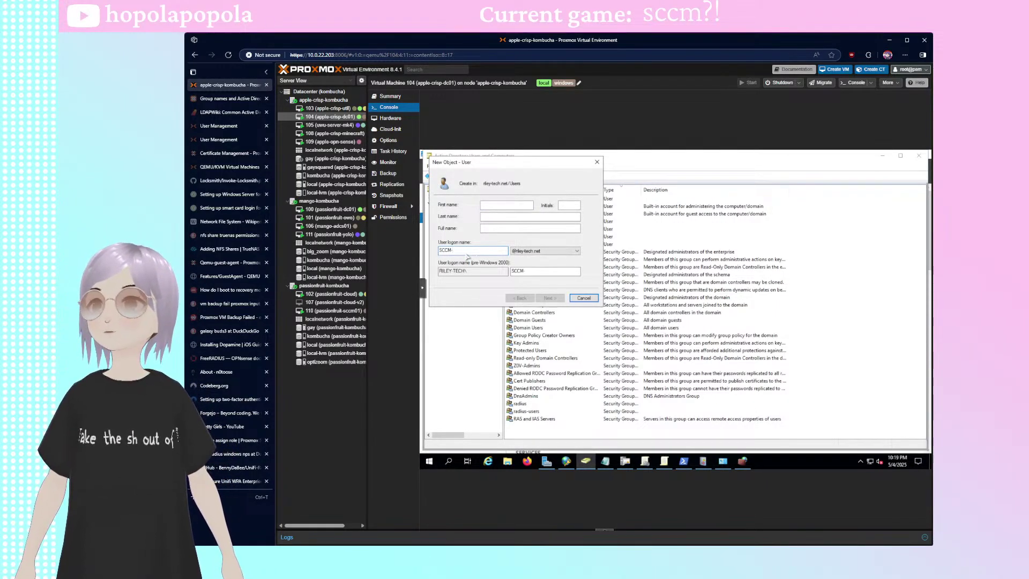
text(SCCM-ClientPush)
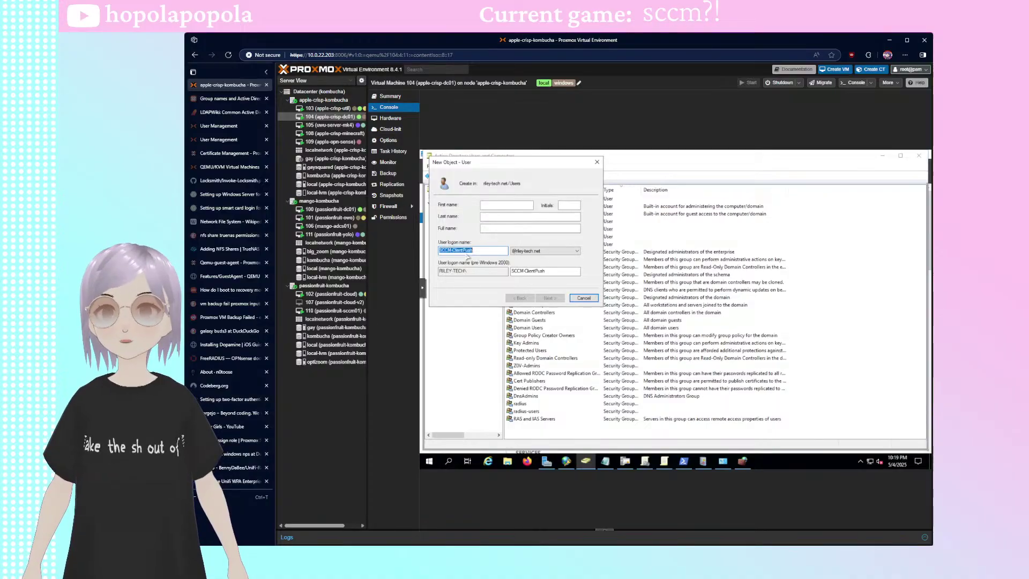
click(516, 229)
key(ctrl+v)
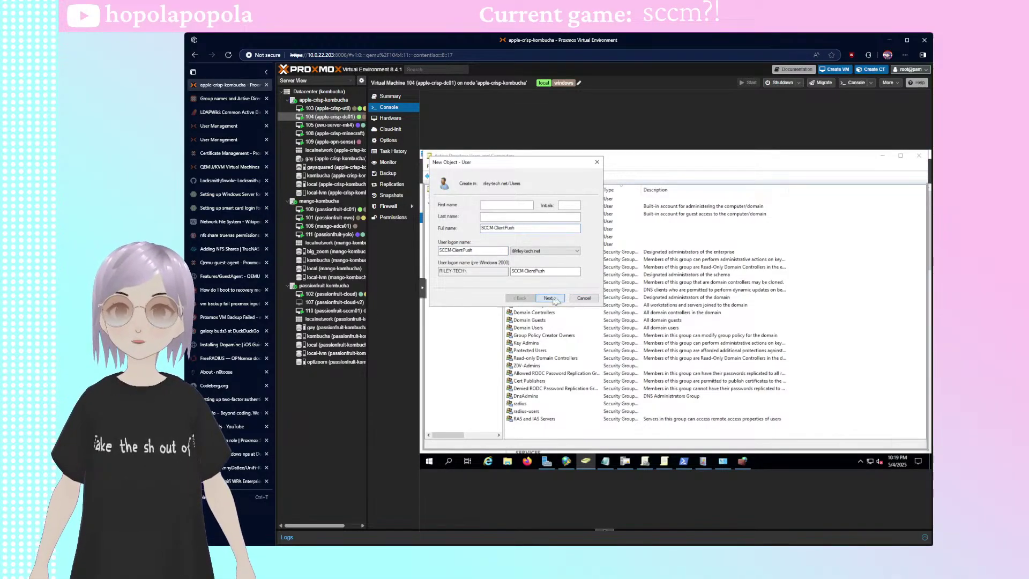
- On the password page, drop the change-at-next-logon requirement and make the password never expire
click(549, 298)
click(448, 234)
click(462, 251)
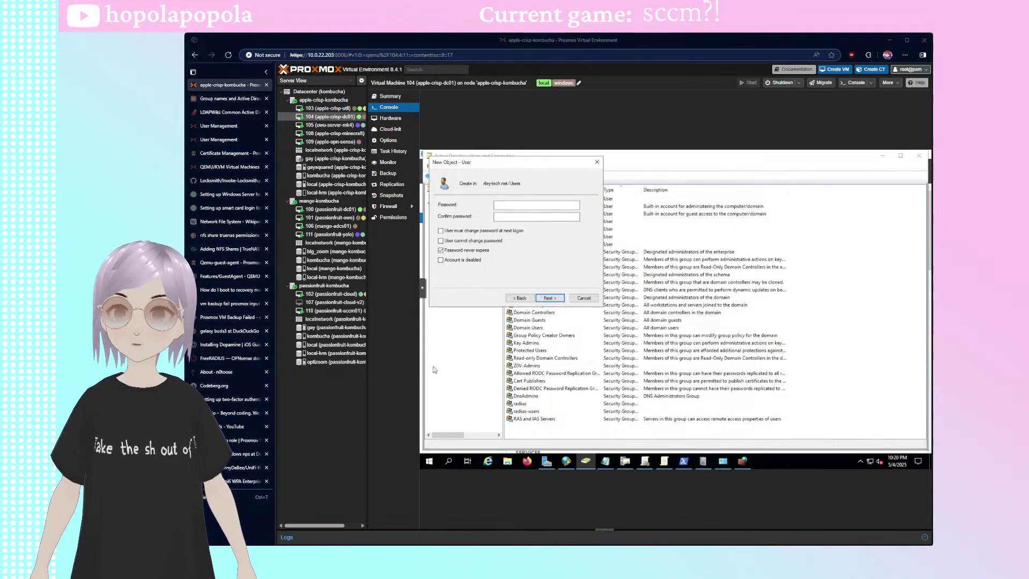
- Enter and confirm the SCCM-ClientPush password and finish creating the account
click(540, 207)
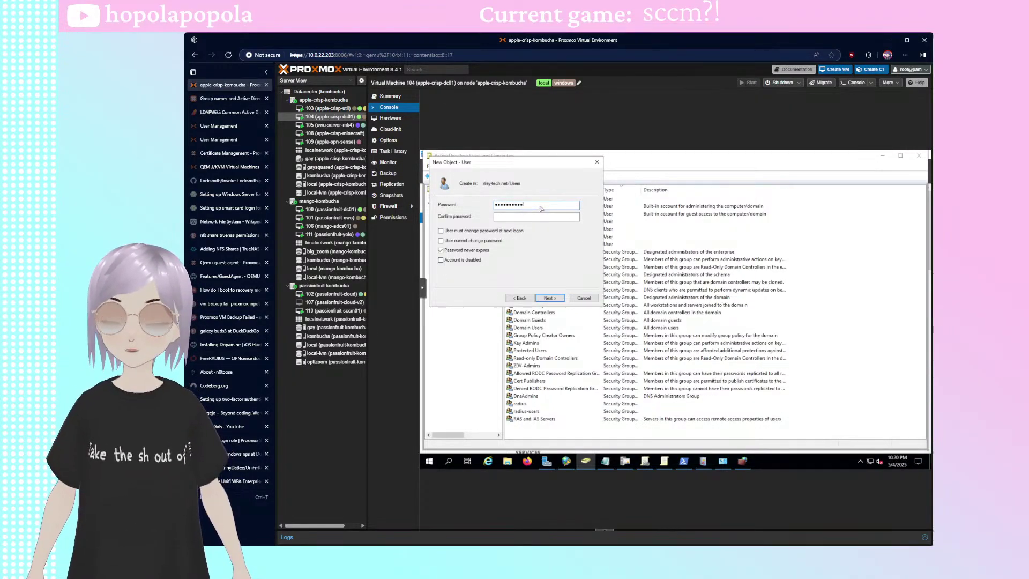
text(••••••••)
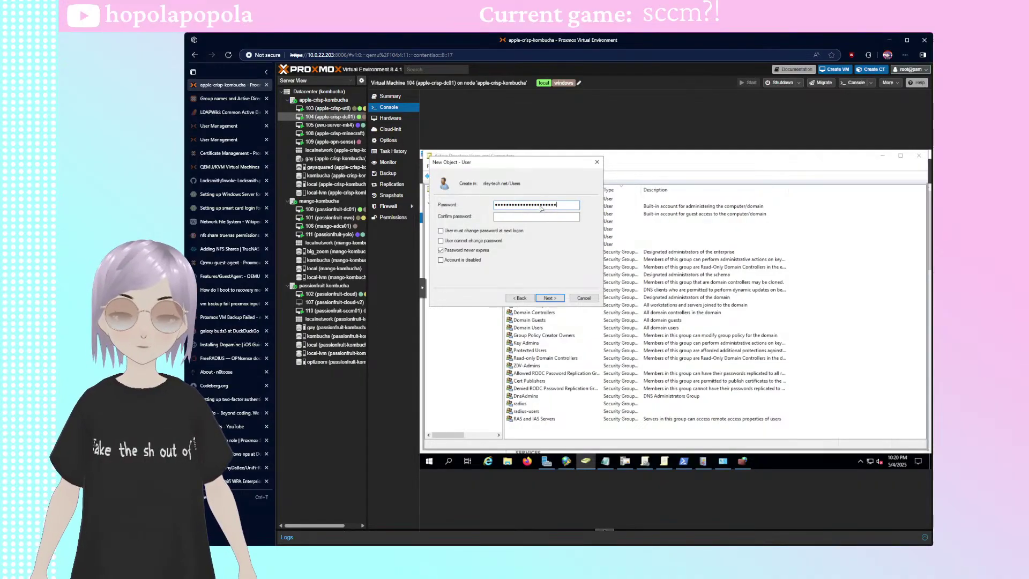
text(••••)
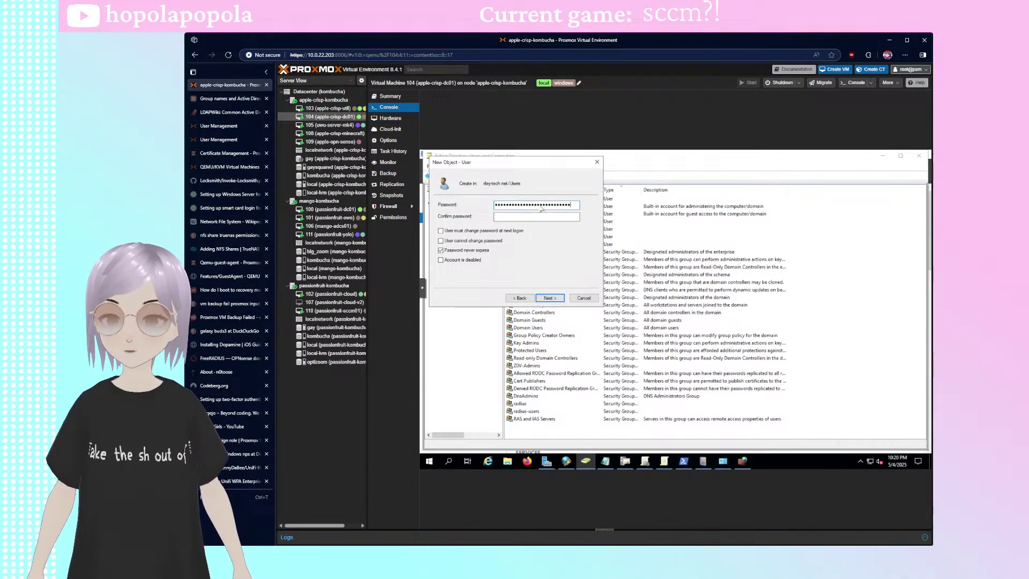
key(Tab)
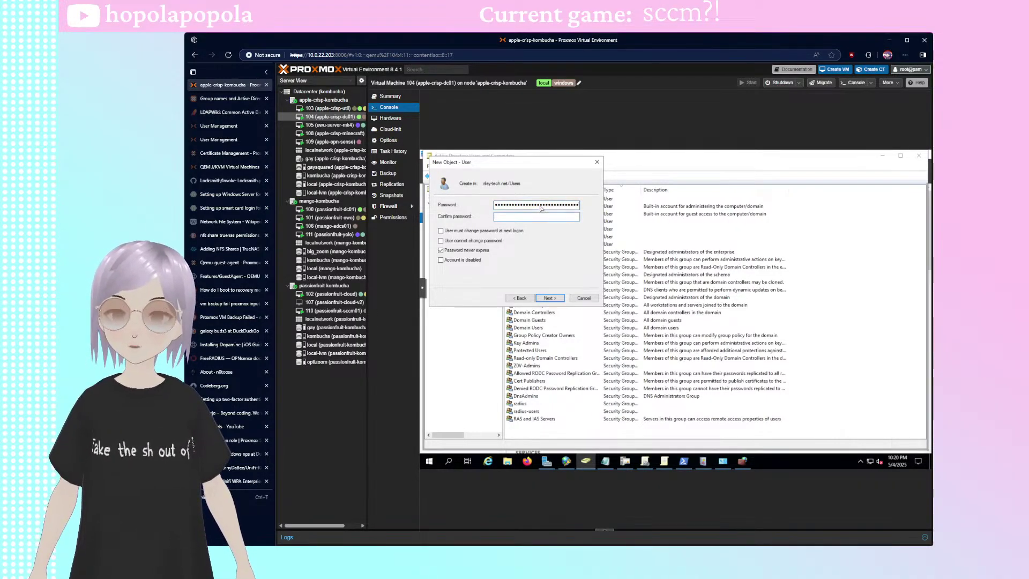
text(•••••••••)
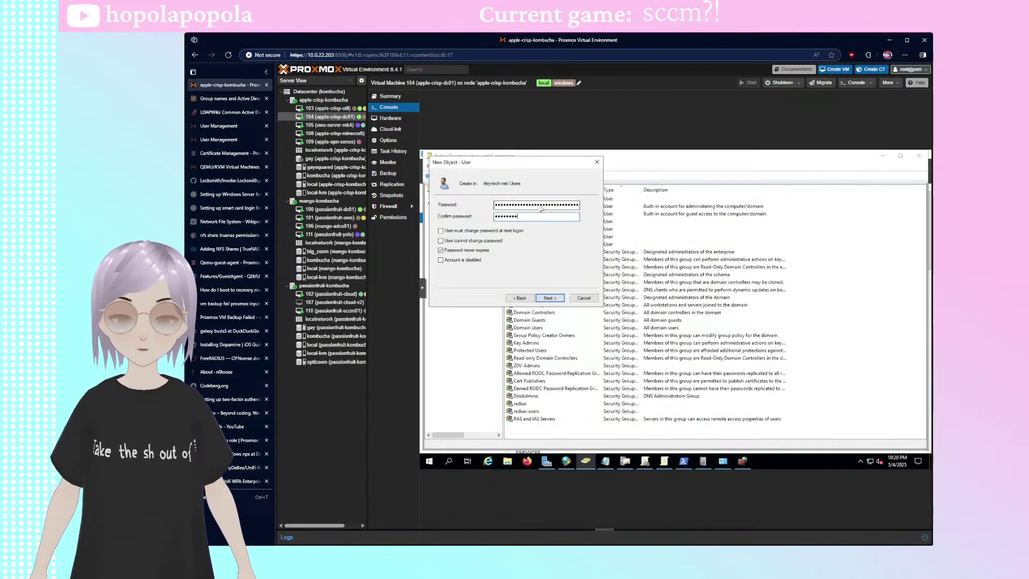
text(••••)
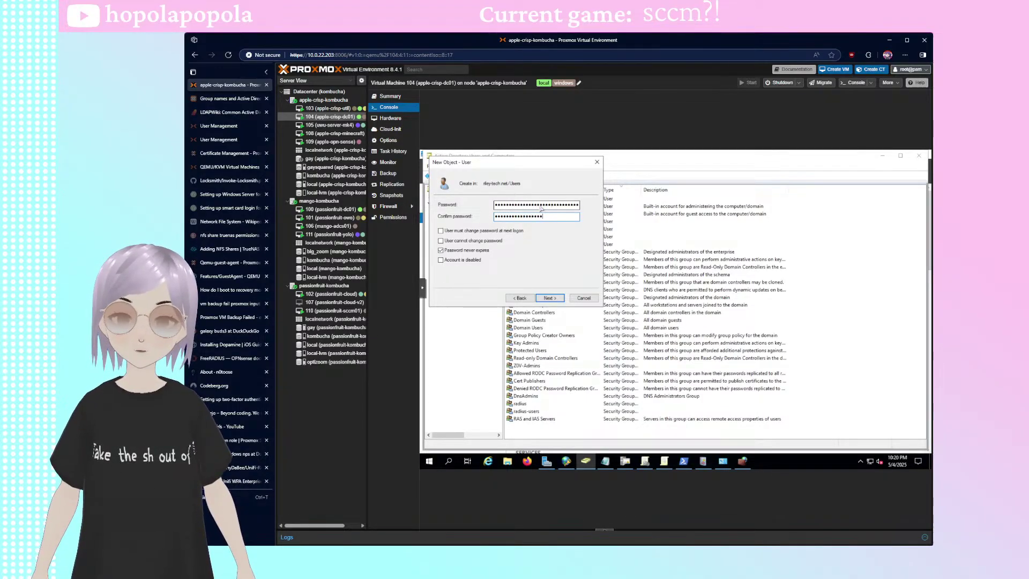
text(•••••)
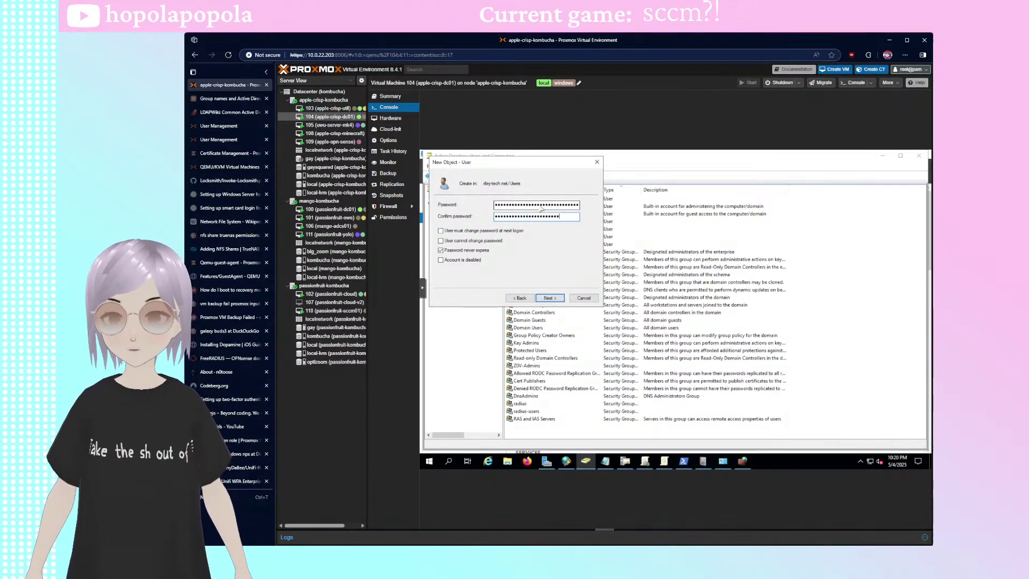
click(550, 298)
click(550, 299)
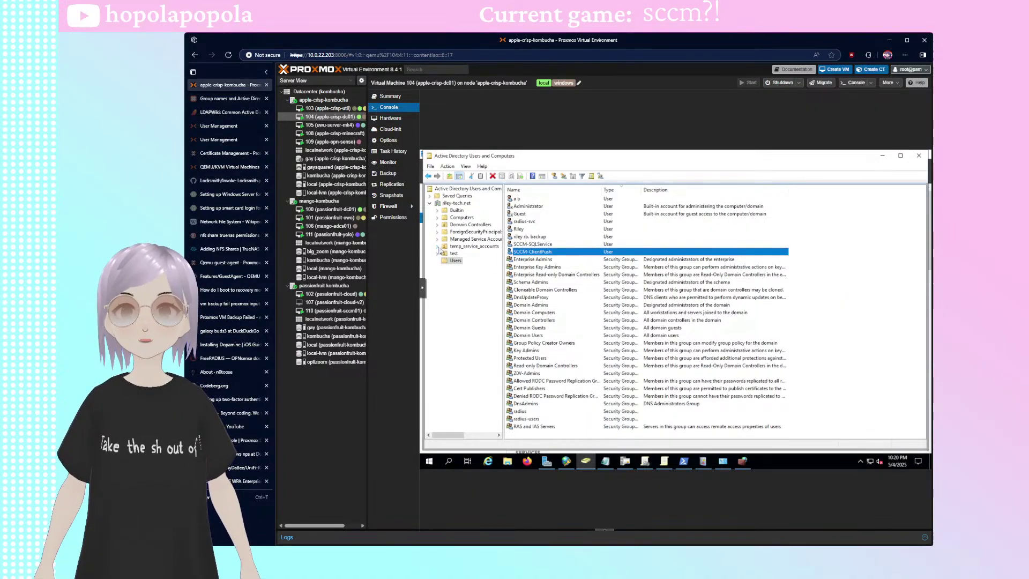
- Start a new user in Users, filling SCCM-DomainJoin as the logon name and full name
click(474, 248)
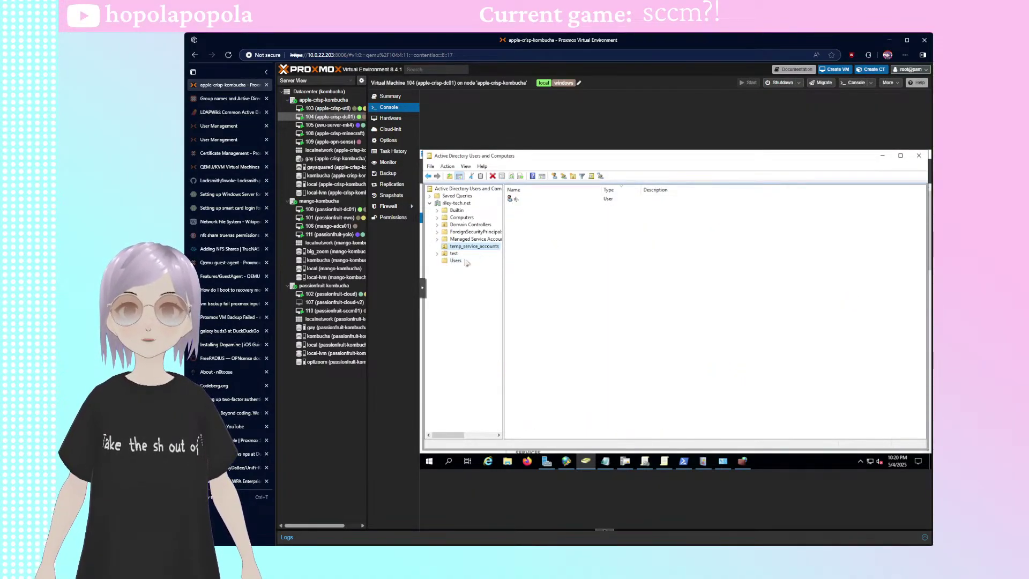
click(456, 260)
right_click(846, 309)
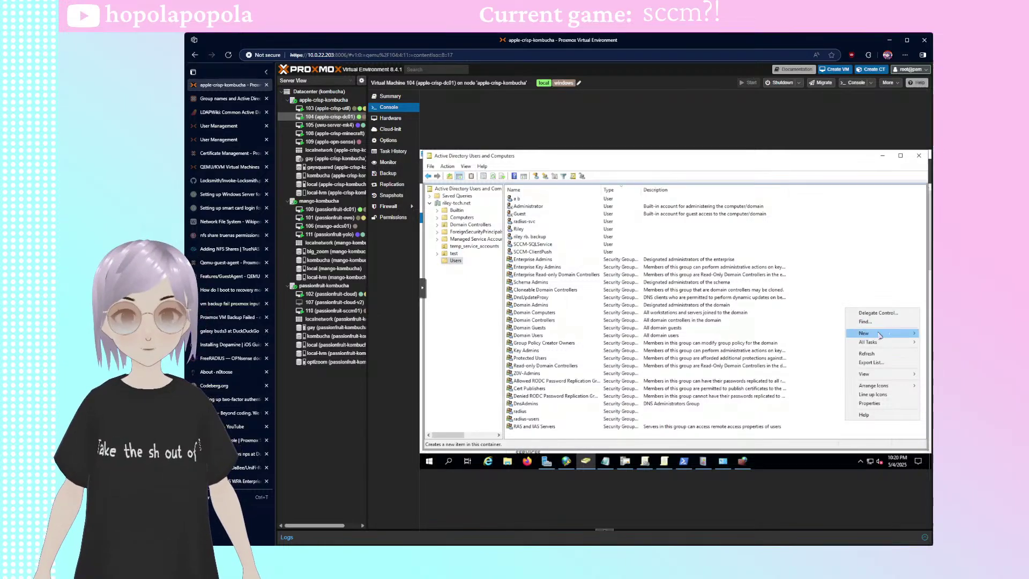
mouse_move(879, 332)
click(793, 419)
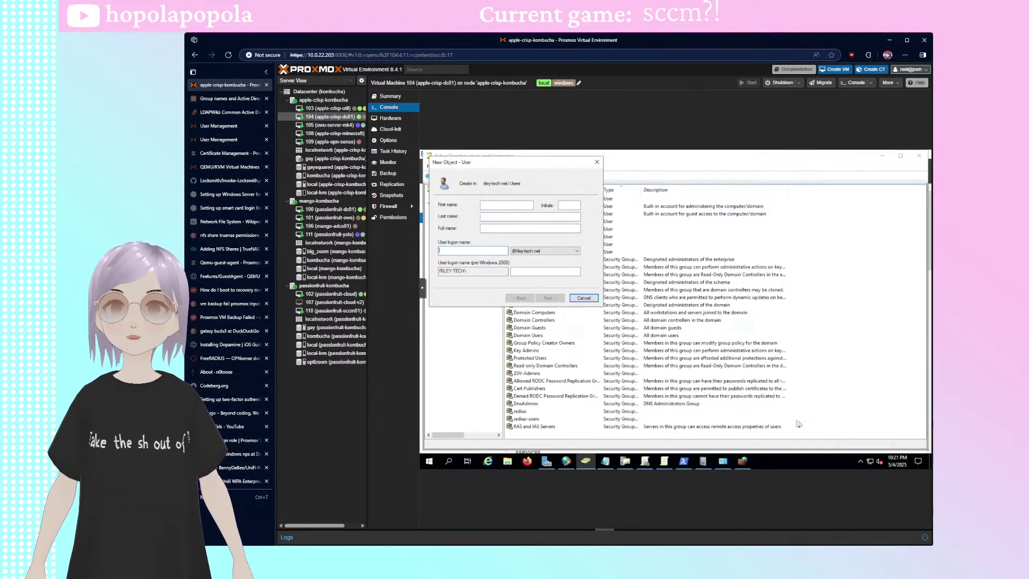
key(Tab)
key(Tab)
text(SCCM_)
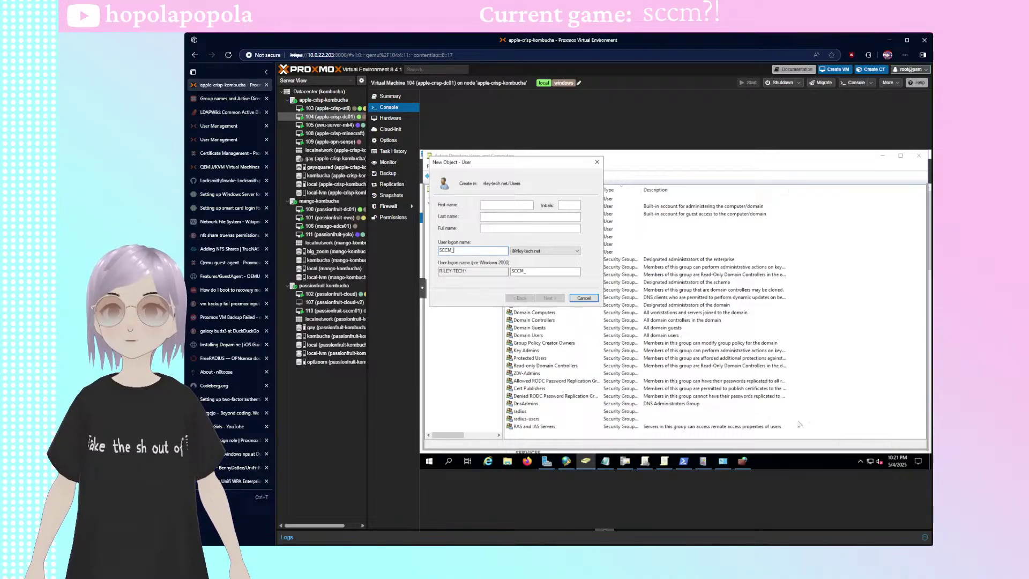
text(DomainJoin)
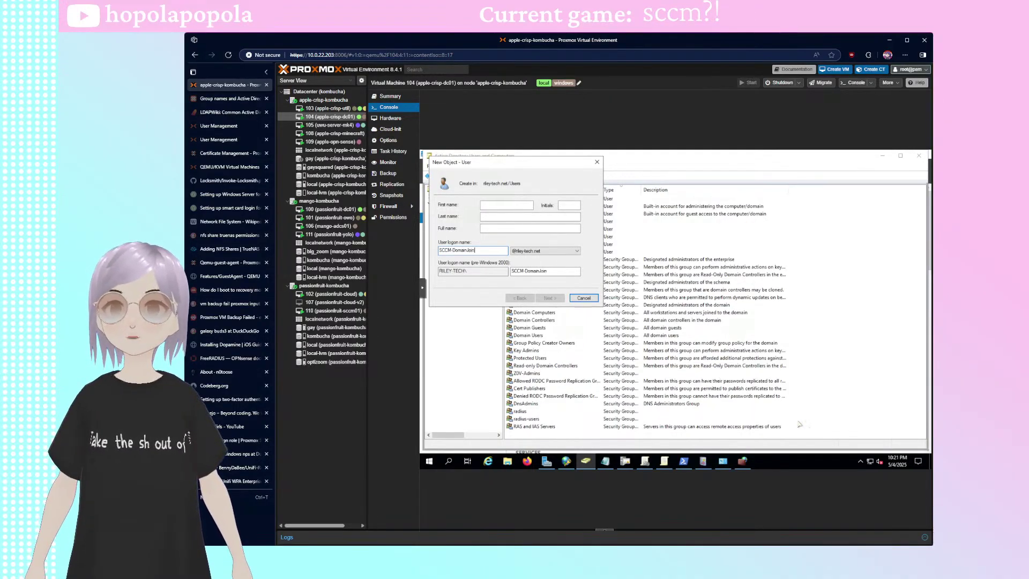
key(ctrl+a)
key(ctrl+c)
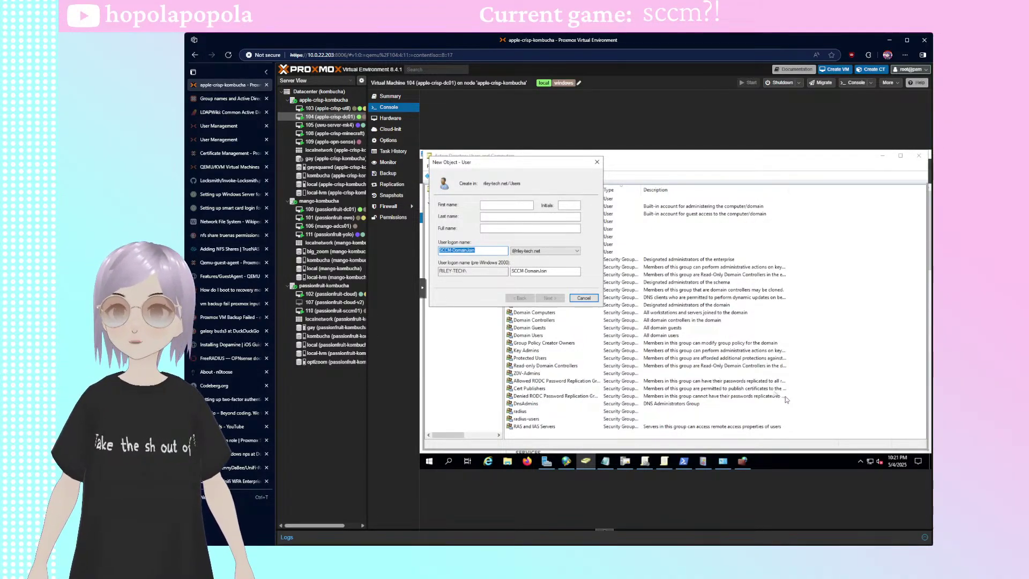
click(507, 229)
key(ctrl+v)
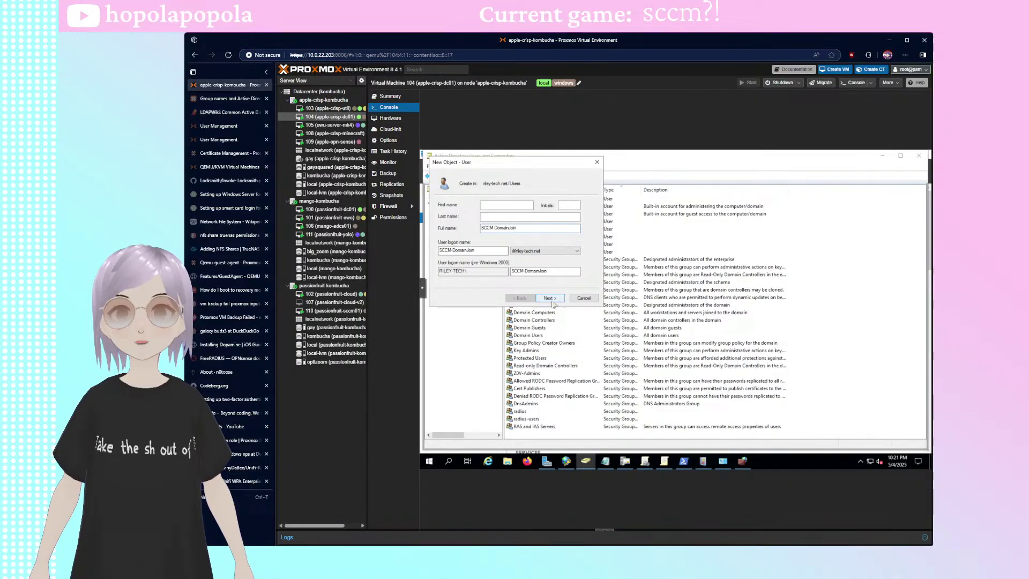
- Set a never-expiring SCCM-DomainJoin password with no change required at logon, and finish
click(549, 298)
click(463, 231)
click(471, 249)
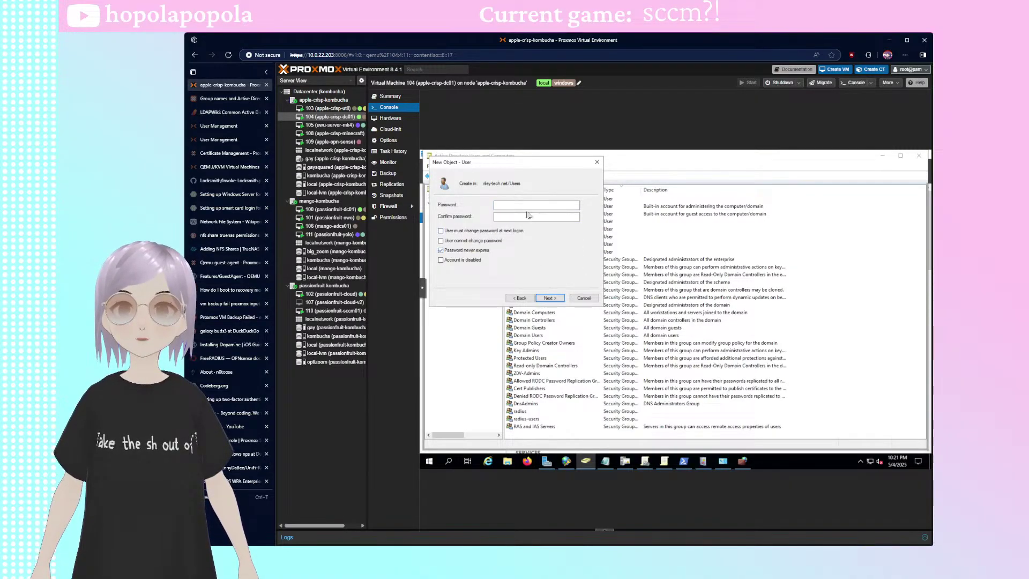
click(523, 206)
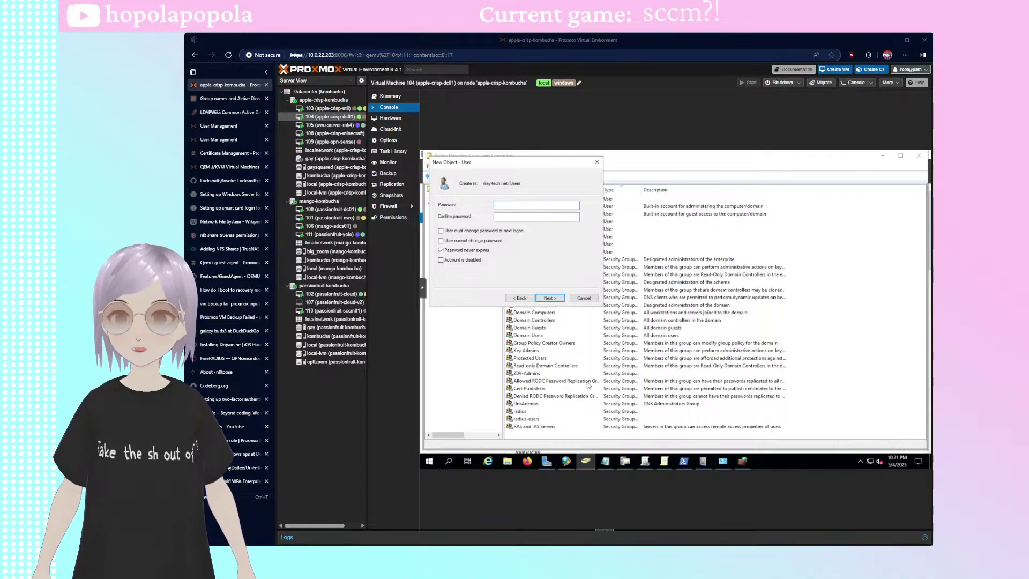
click(510, 208)
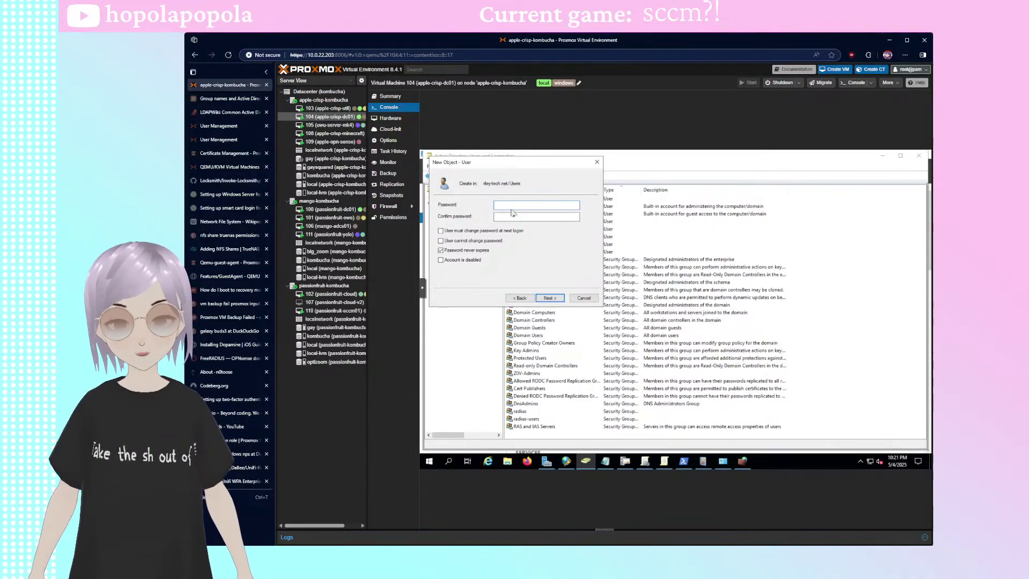
text(***)
key(BackSpace)
key(BackSpace)
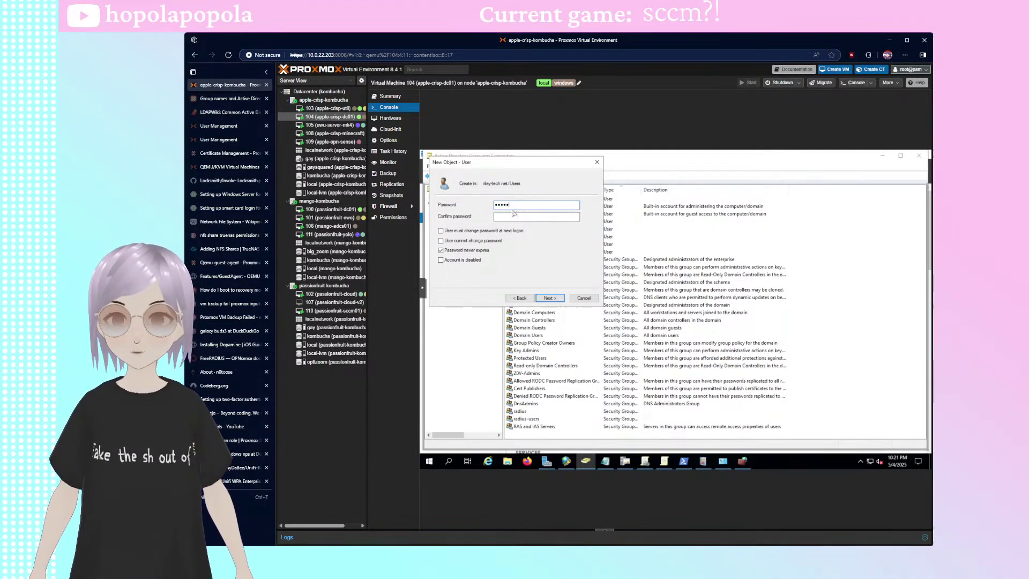
text(*********)
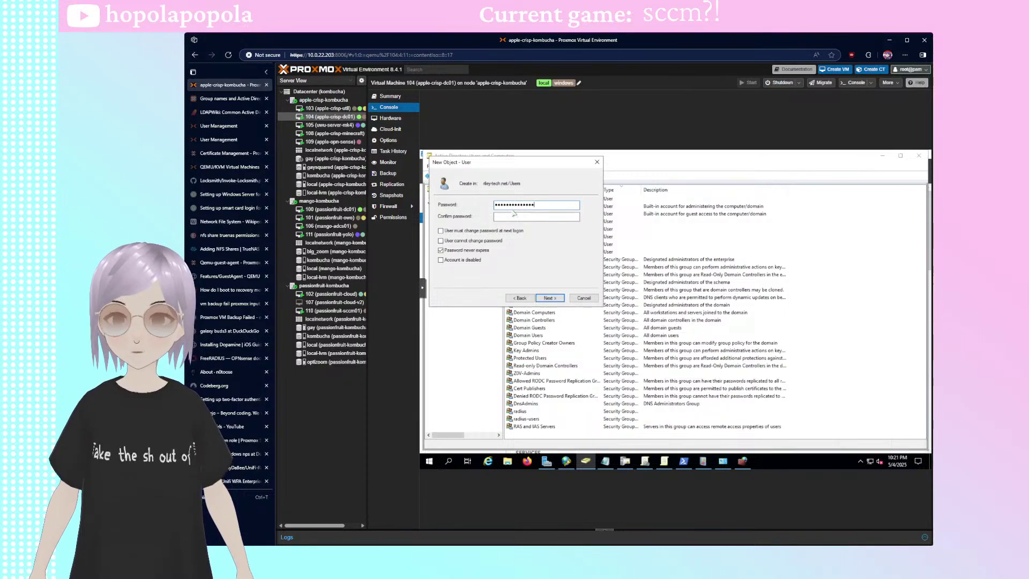
text(*****)
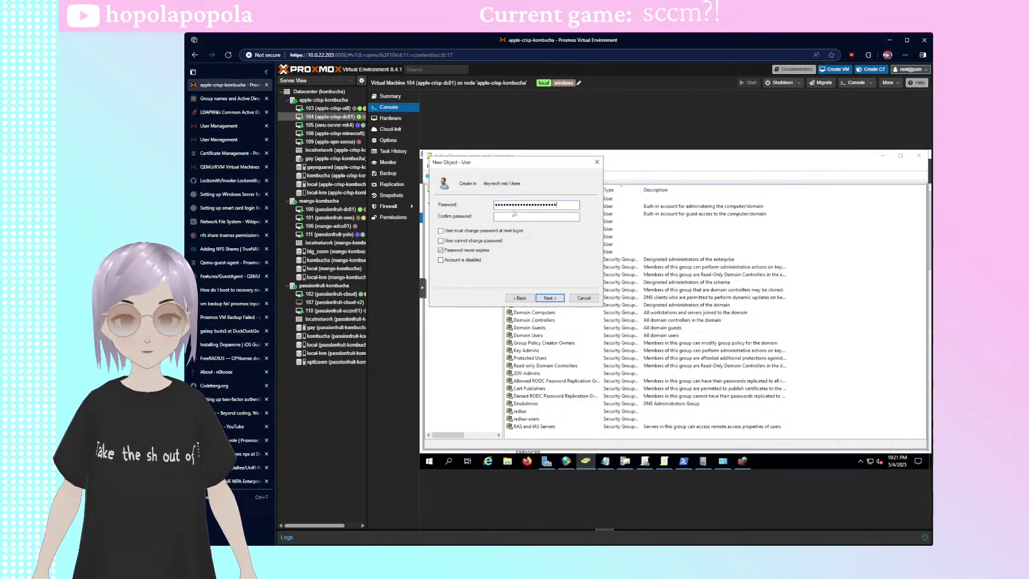
text(***)
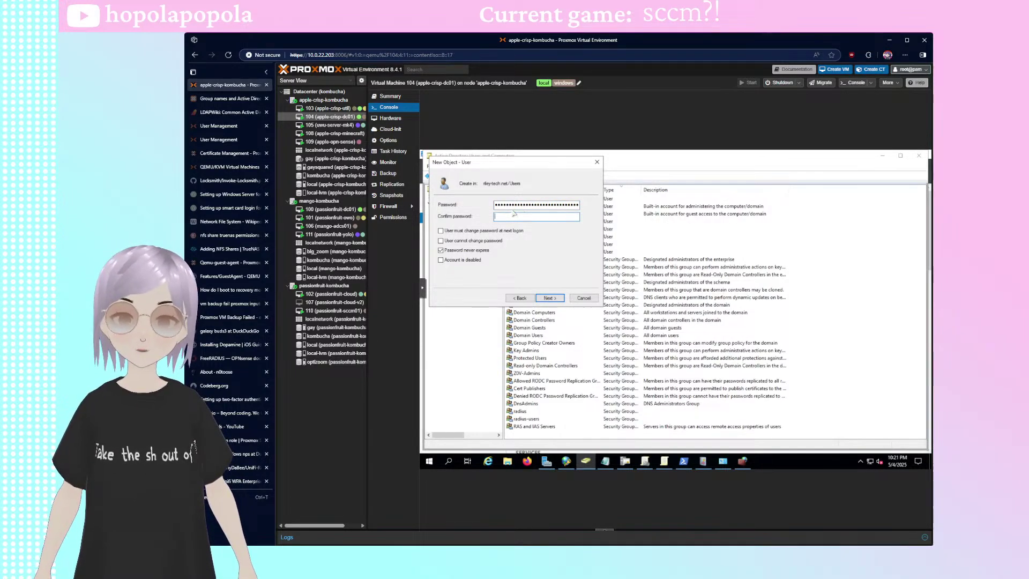
text(*******)
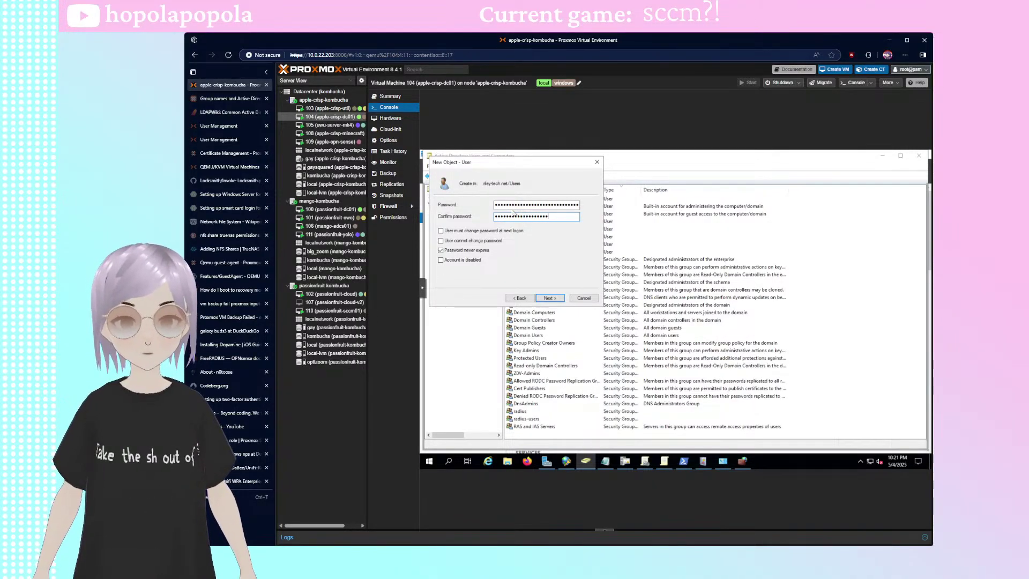
text(****)
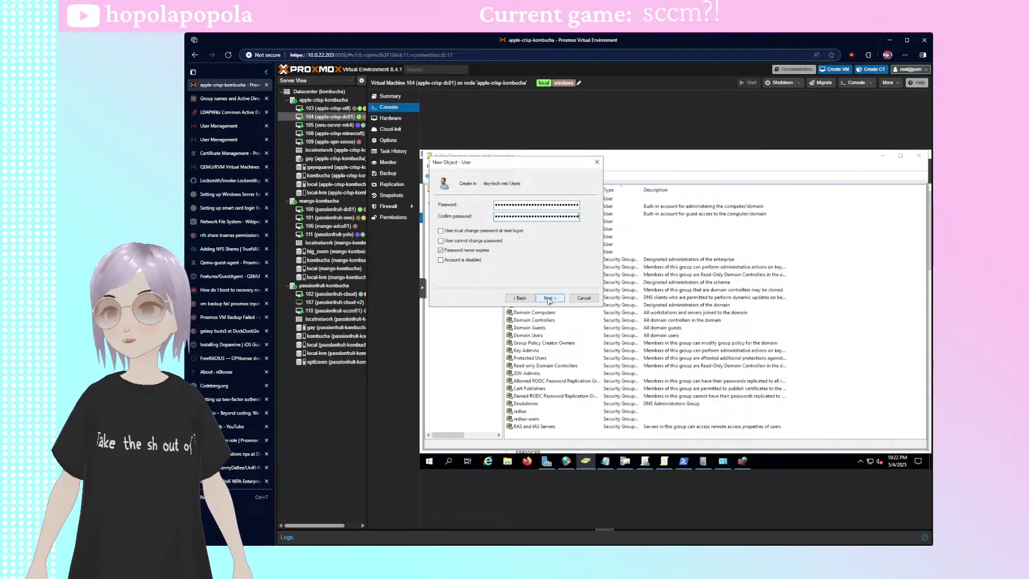
click(549, 299)
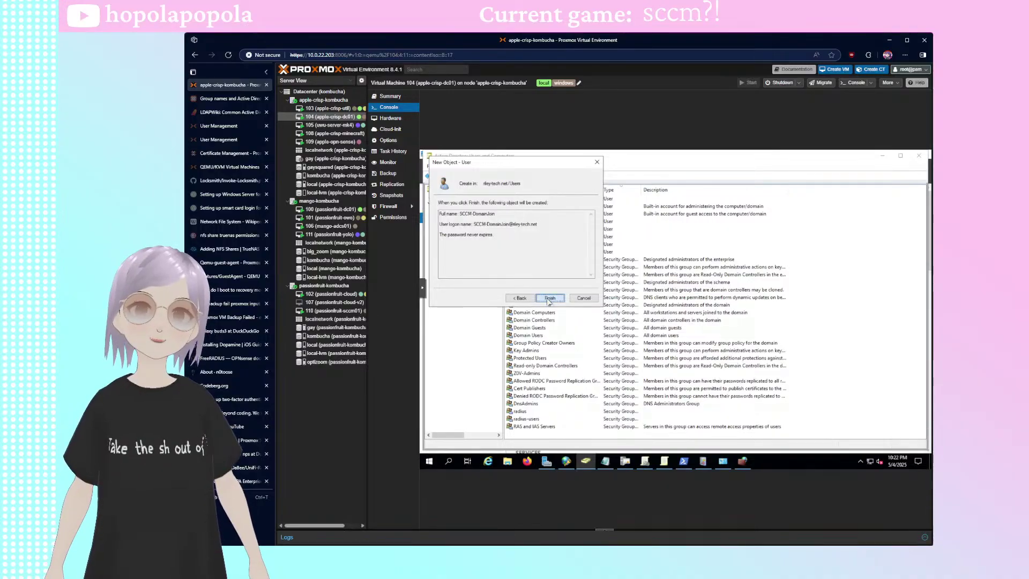
click(549, 298)
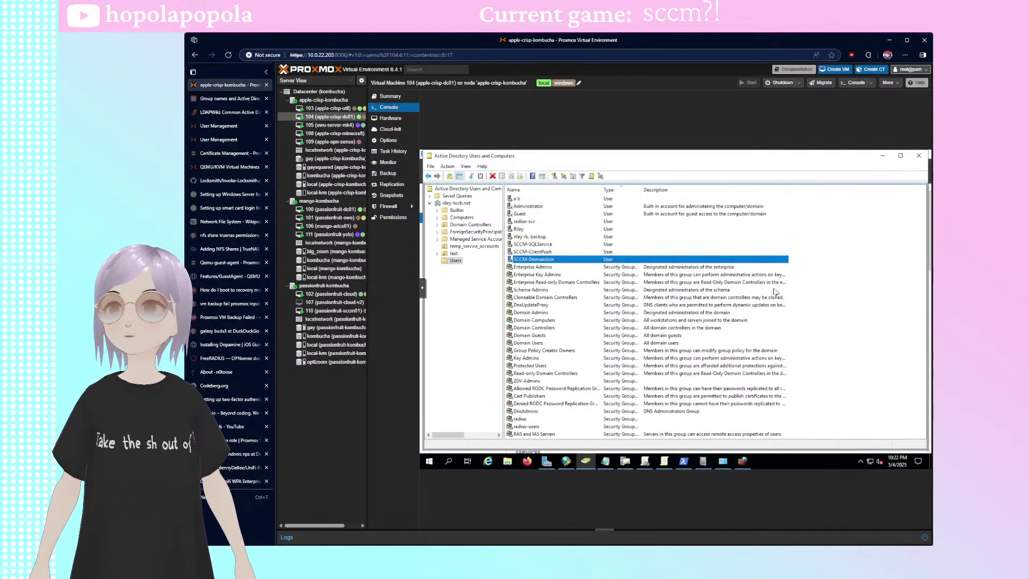
- Create a domain-local security group named SCCM-Admins in the Users container
right_click(871, 285)
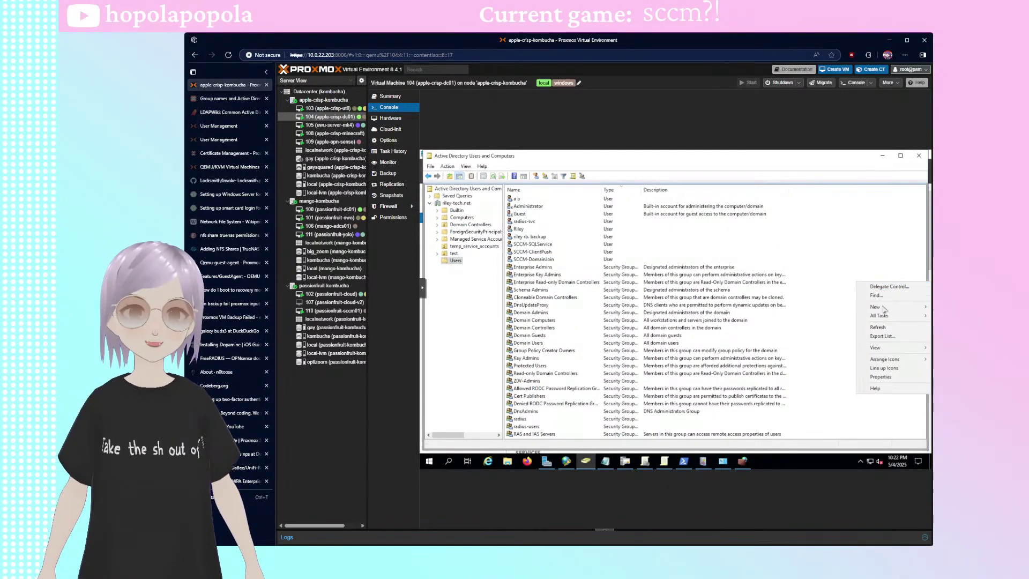
mouse_move(873, 307)
click(791, 325)
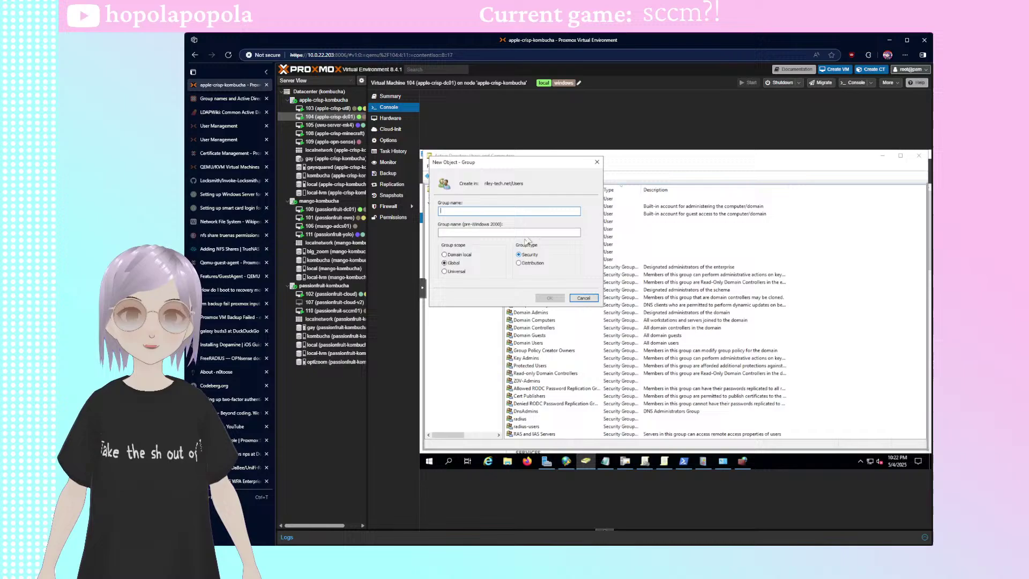
click(453, 255)
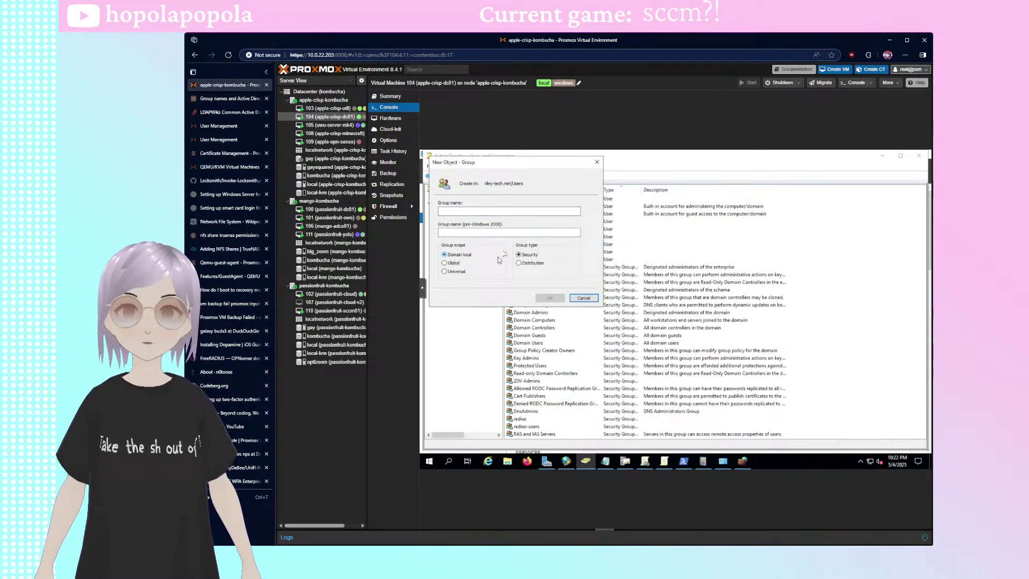
click(482, 212)
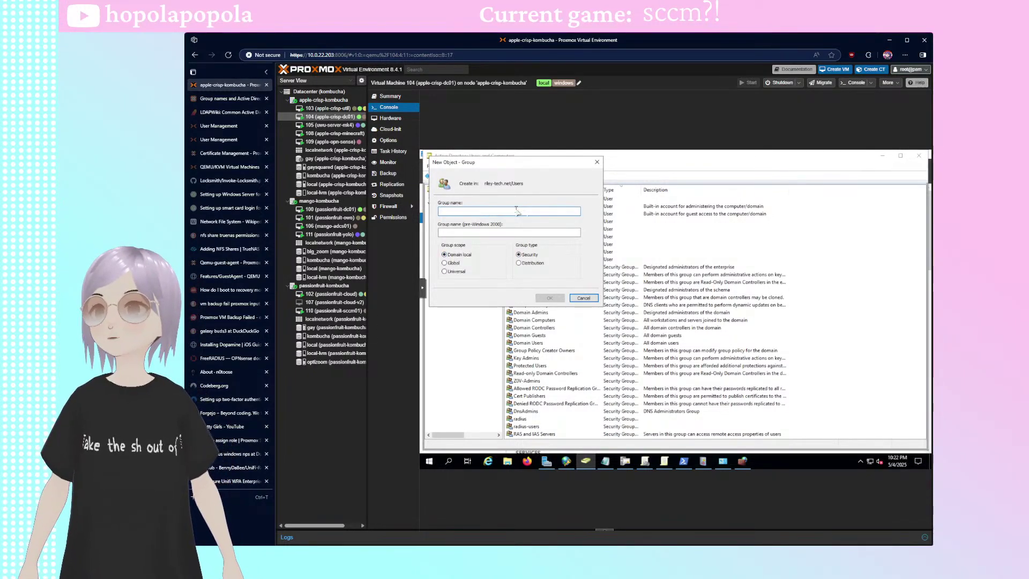
text(SS)
key(BackSpace)
key(BackSpace)
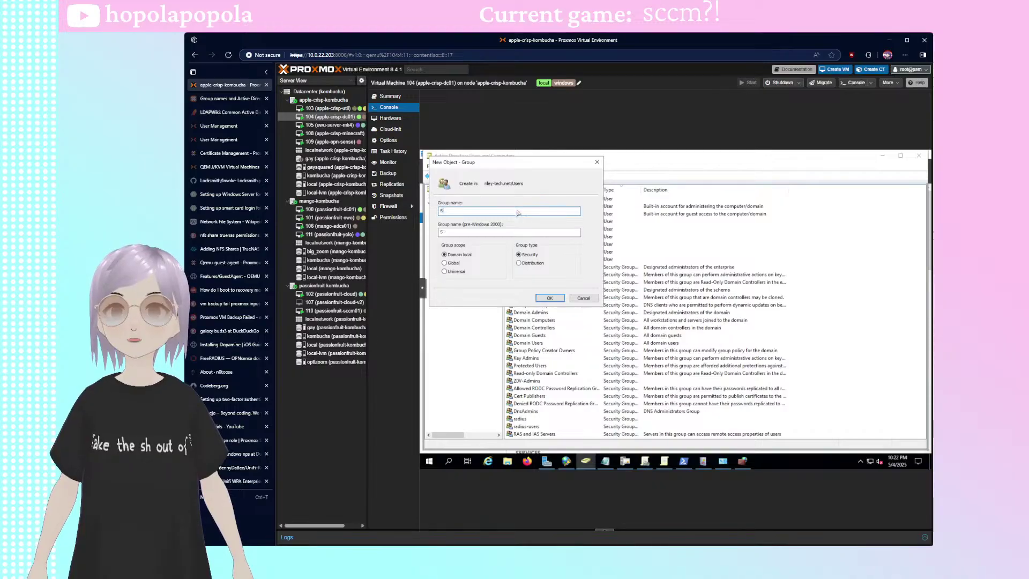
text(CCM-Admins)
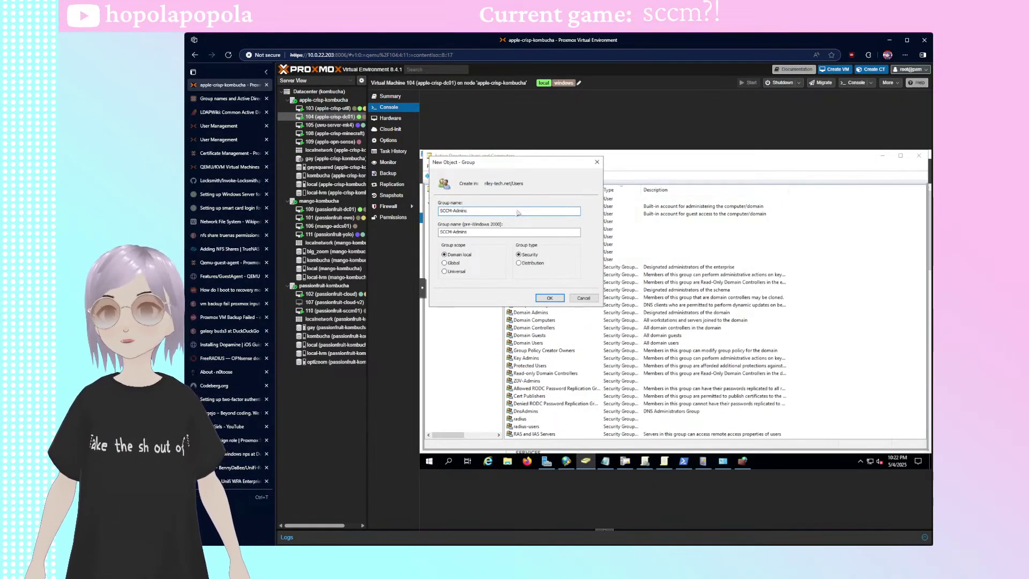
click(551, 298)
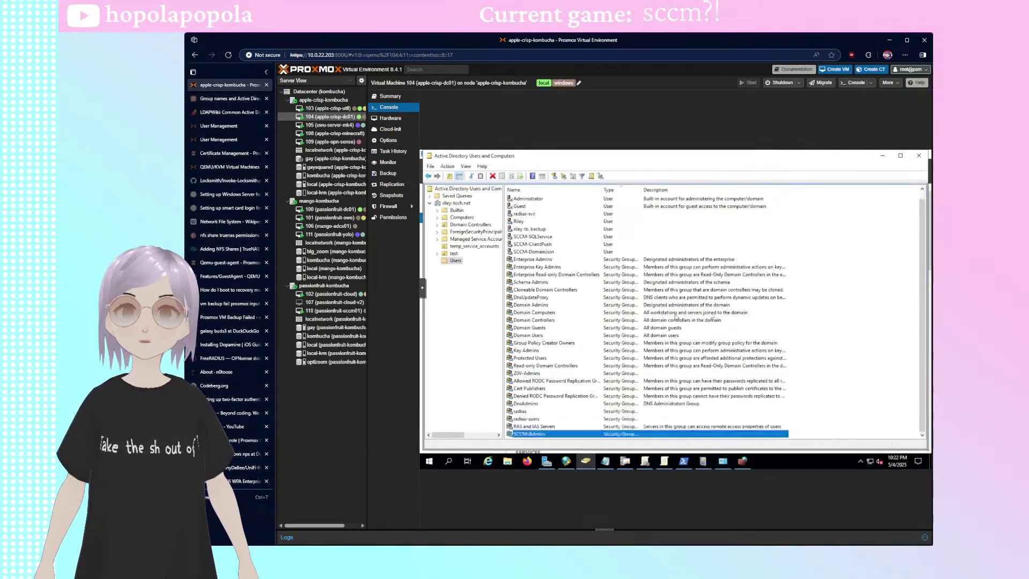
- Create a second domain-local security group named SCCM-SiteServers
right_click(855, 363)
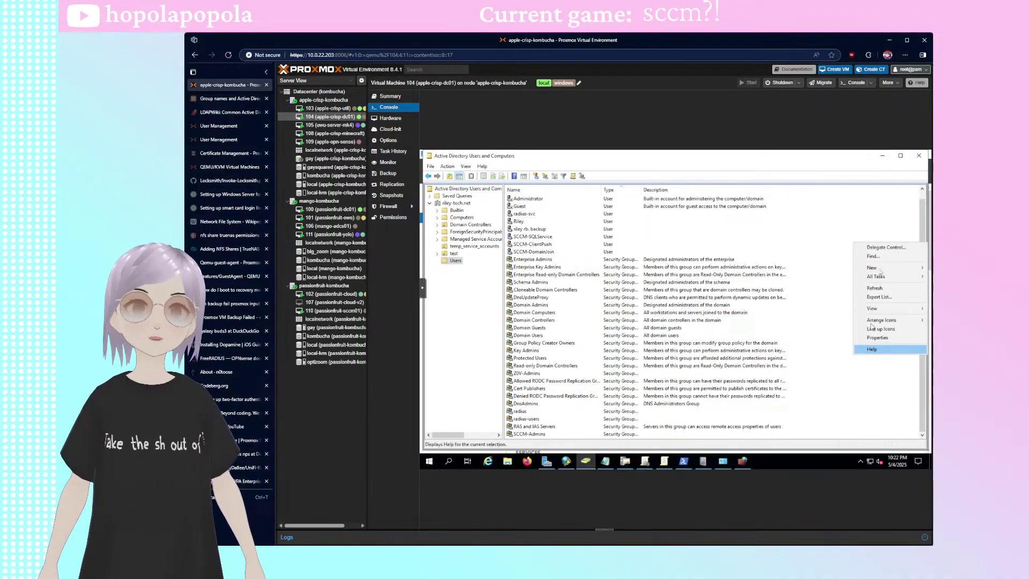
mouse_move(879, 267)
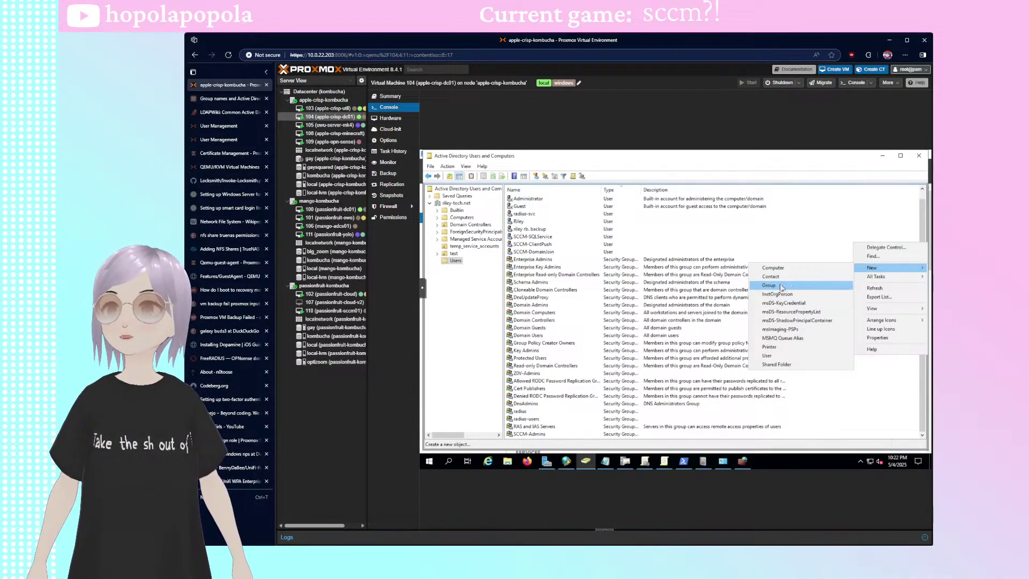
click(814, 241)
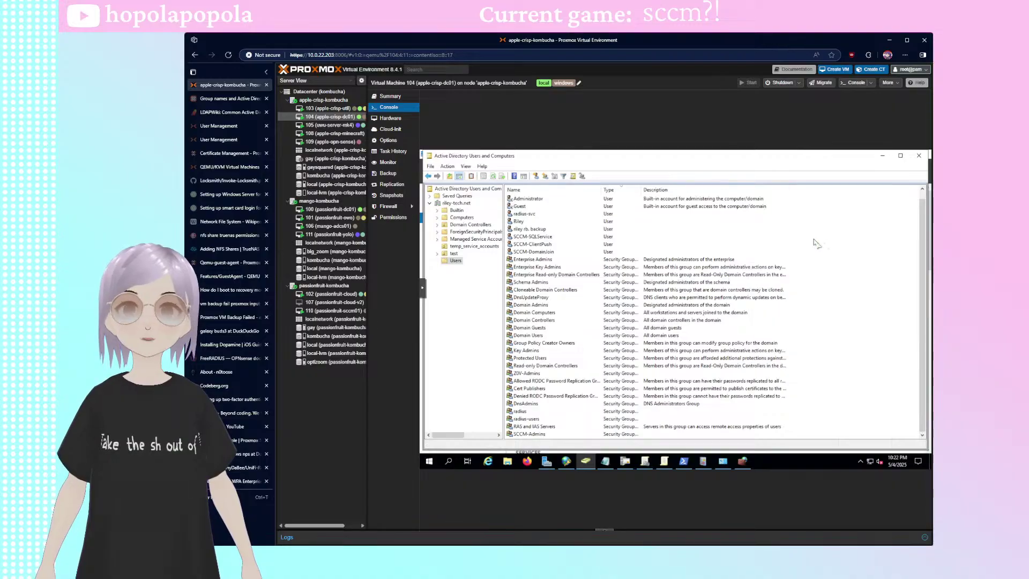
right_click(840, 328)
mouse_move(868, 361)
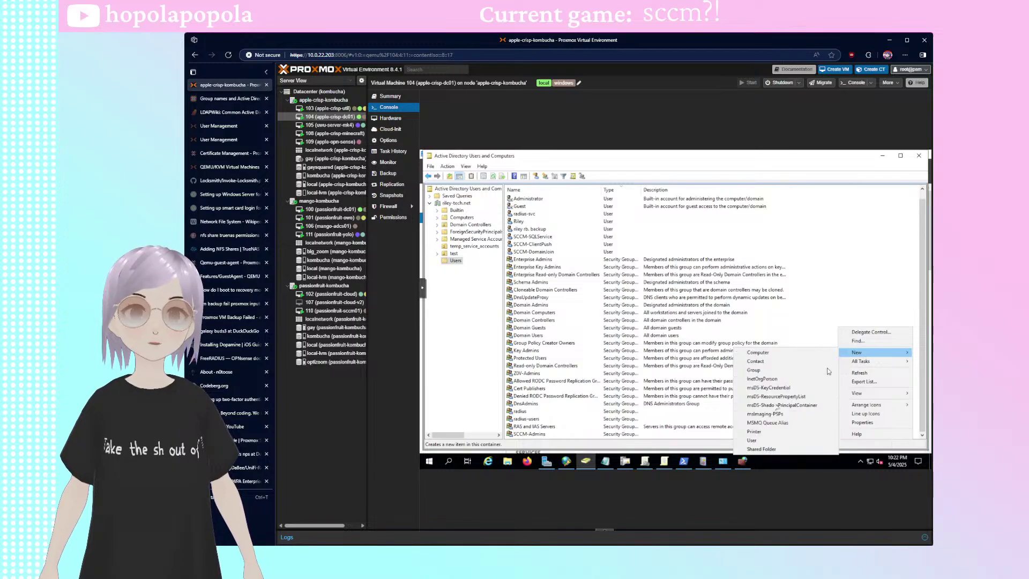
click(768, 370)
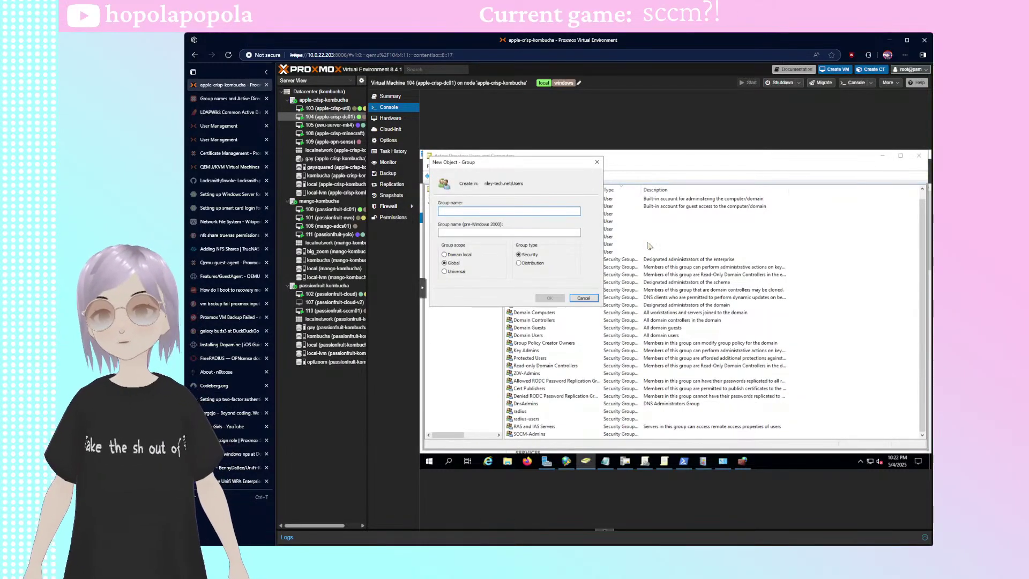
text(SCCM-SiteServers)
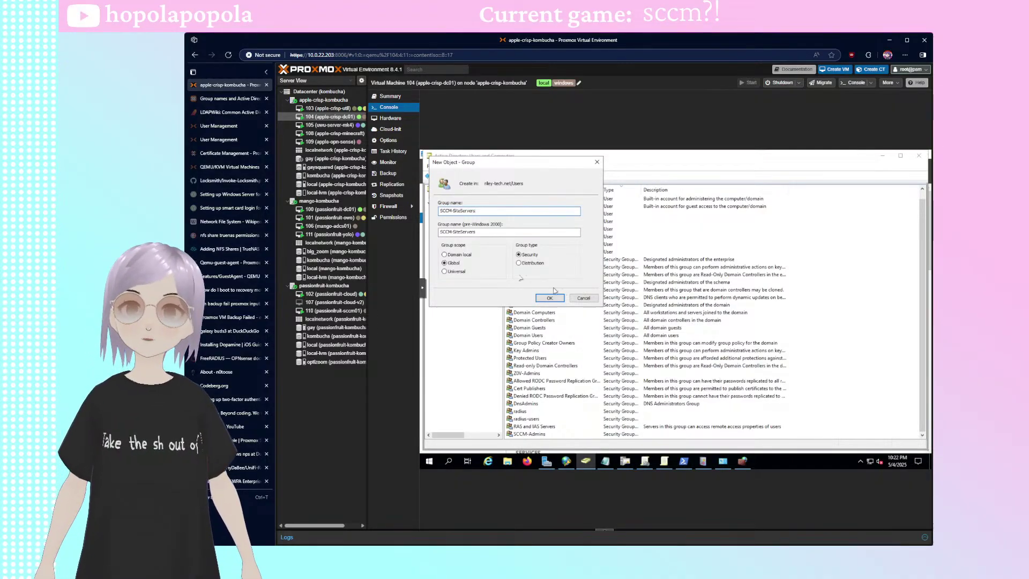
click(453, 254)
click(549, 299)
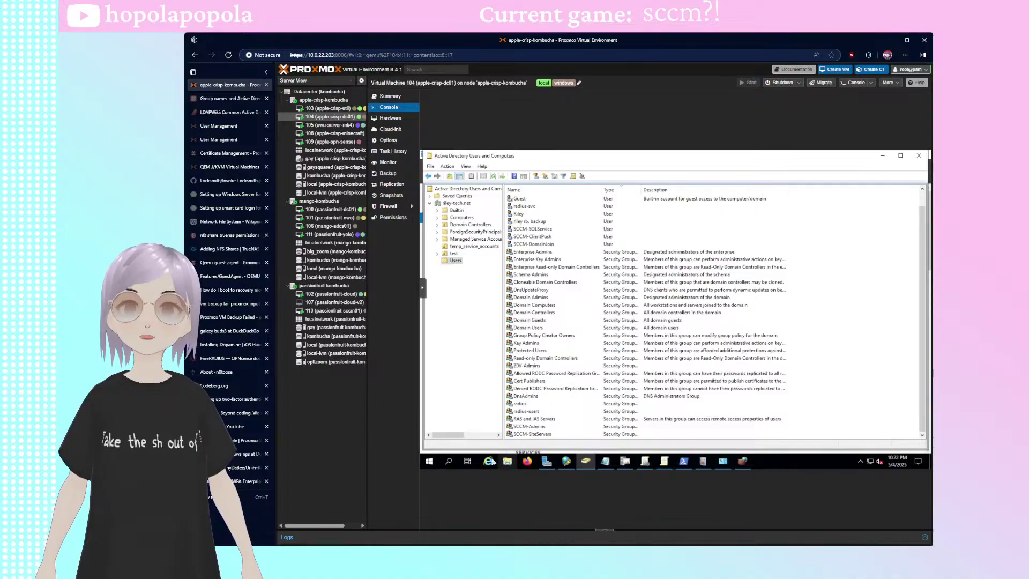
click(528, 462)
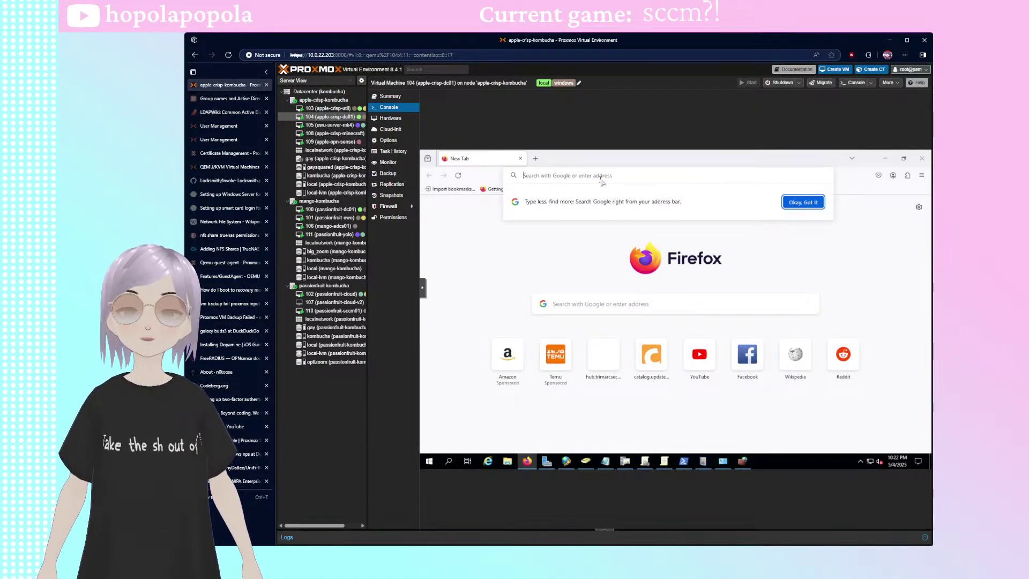
- Search Google for systemcenterdudes and open the System Center Dudes website
text(sccm)
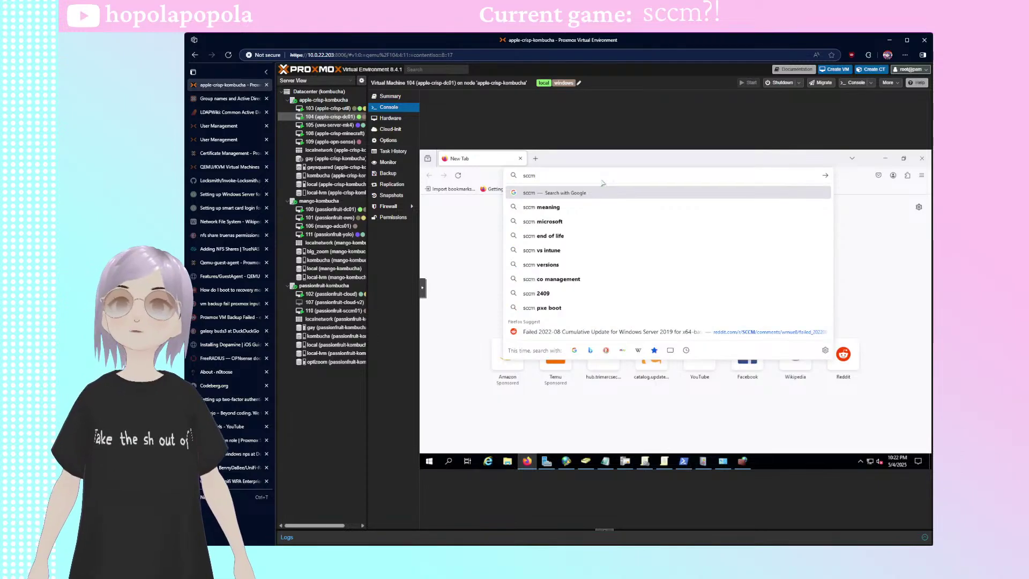
key(BackSpace)
key(BackSpace)
key(BackSpace)
text(y)
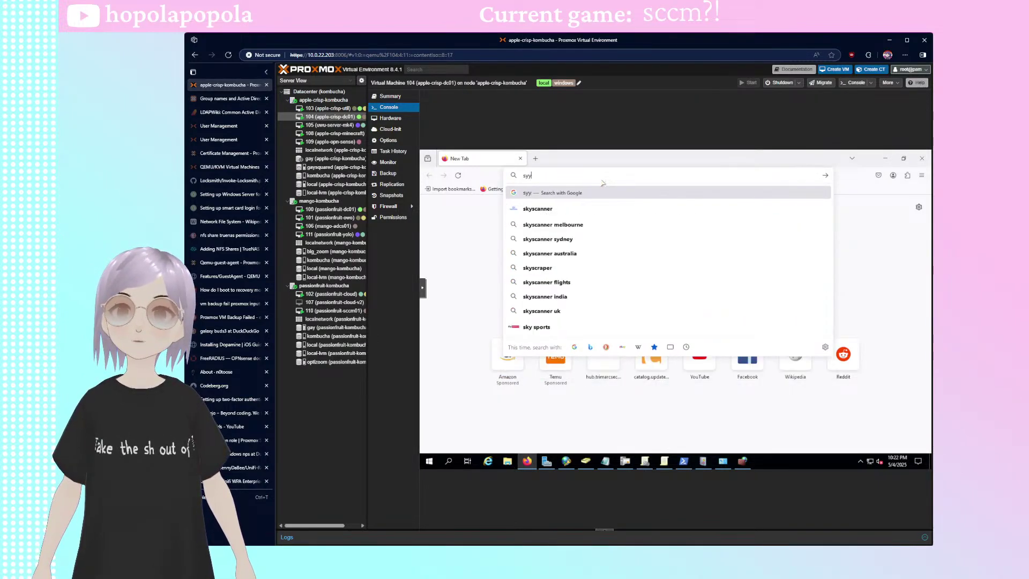
text(stemcenter)
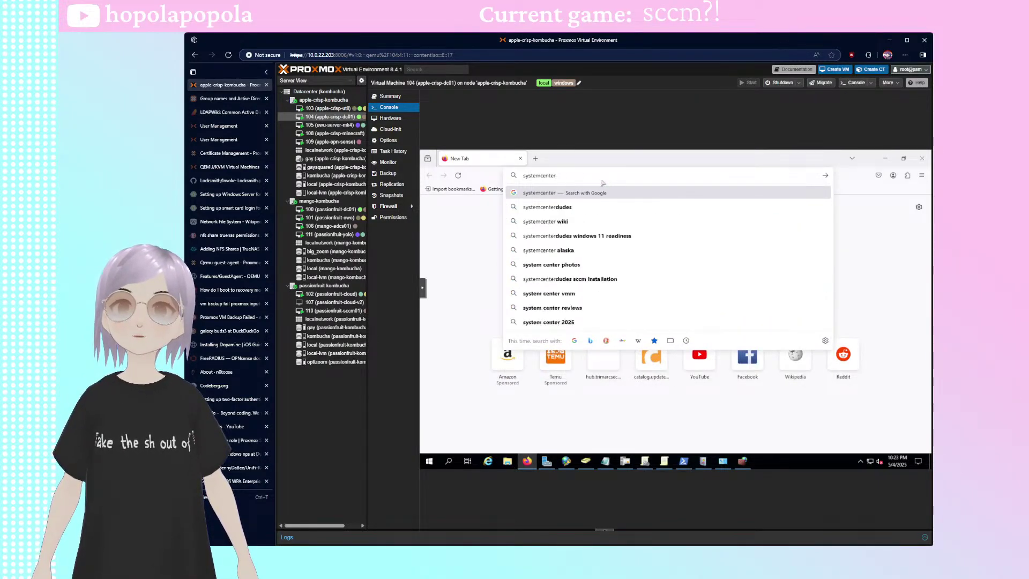
text(dudes)
key(Return)
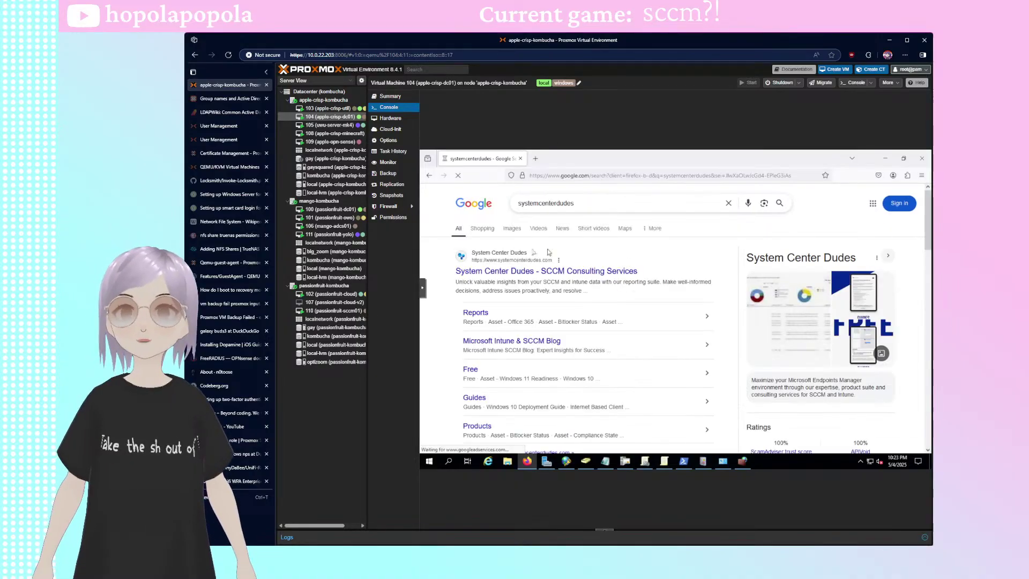
click(516, 273)
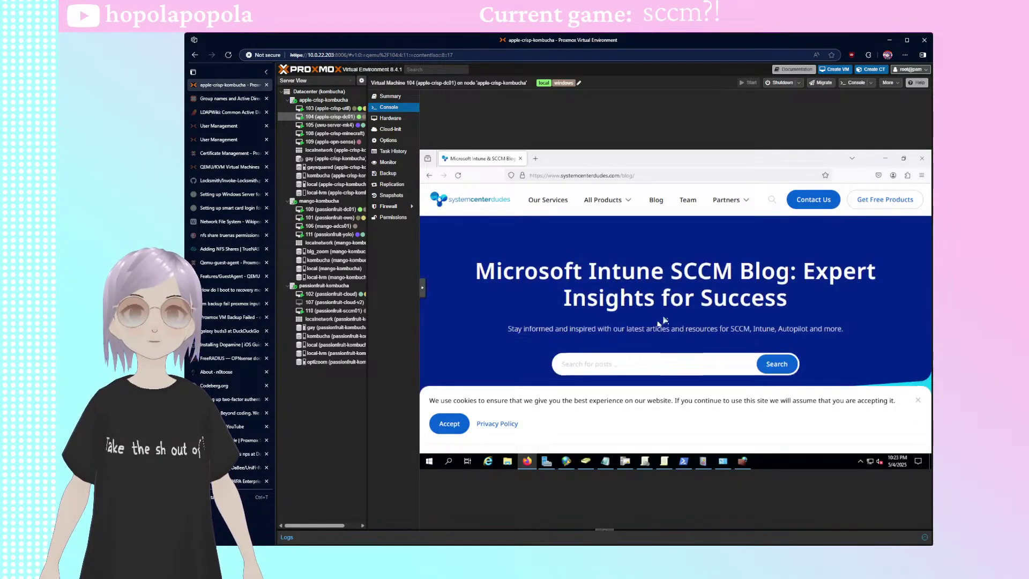
- Open the Complete SCCM Installation Guide article and scroll through its contents
scroll(898, 409, down, 4)
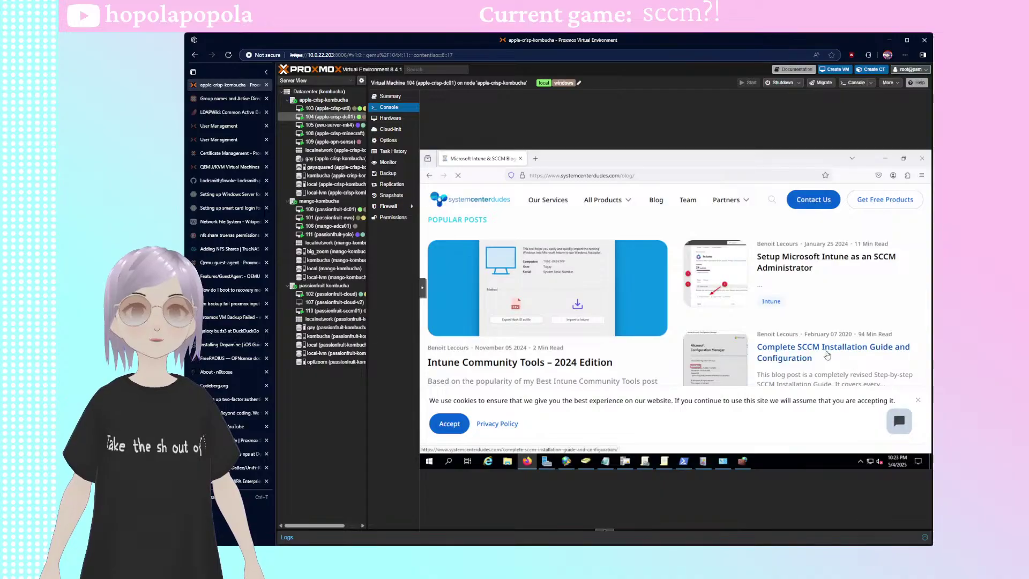
click(826, 353)
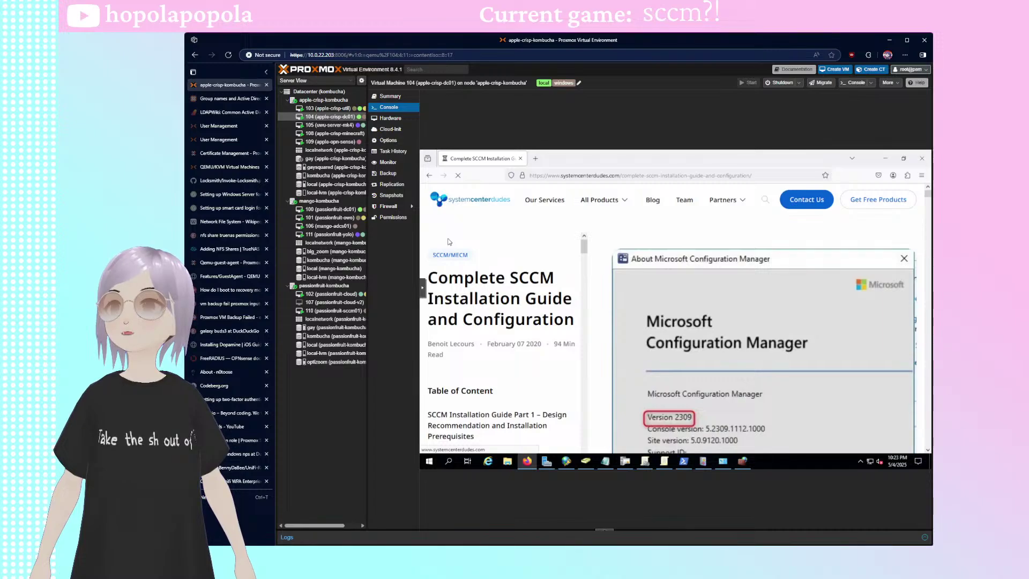
scroll(665, 305, down, 5)
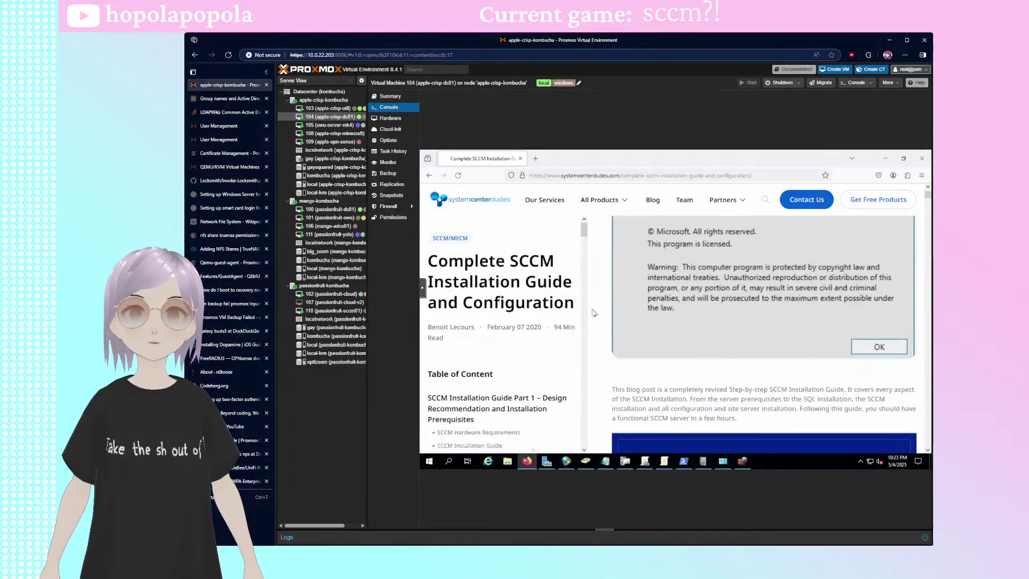
scroll(519, 355, down, 4)
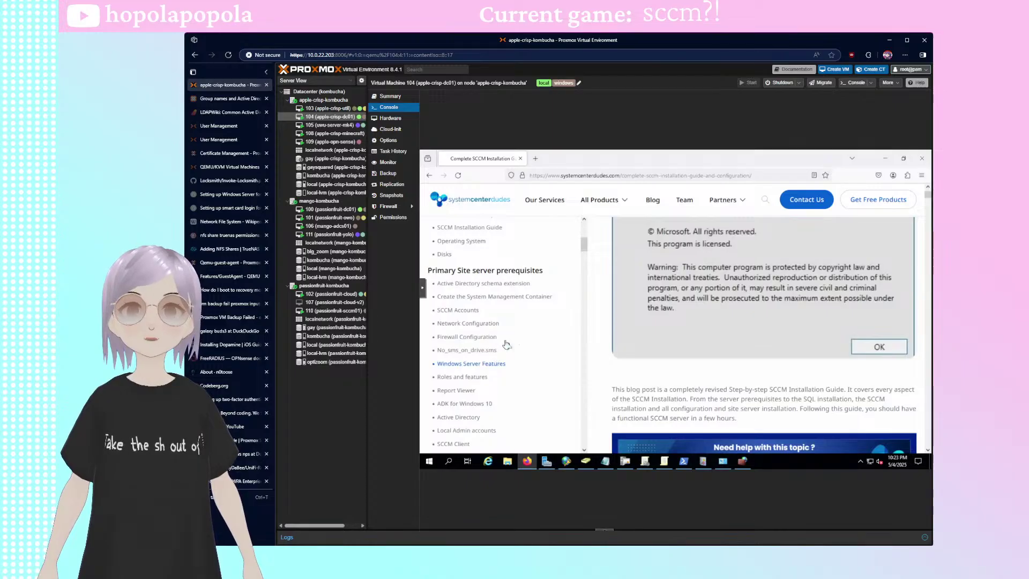
scroll(506, 345, down, 4)
scroll(503, 328, up, 6)
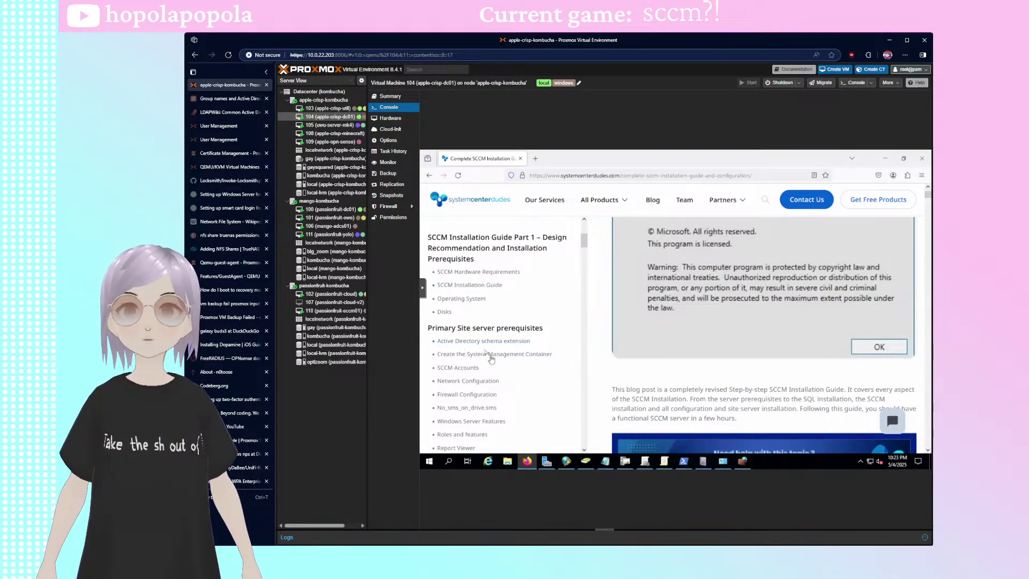
scroll(481, 308, up, 3)
scroll(480, 316, down, 3)
scroll(480, 323, down, 2)
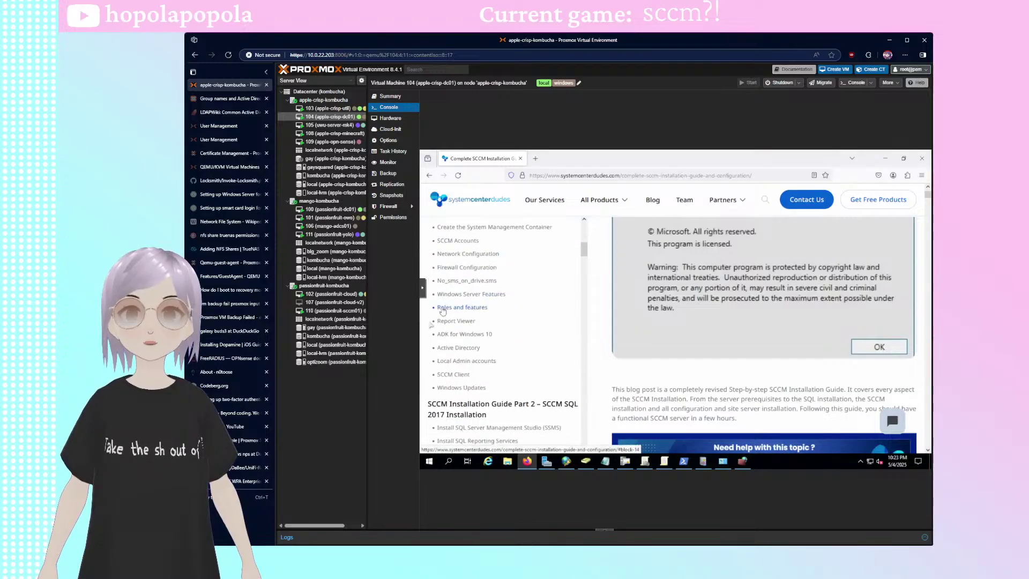
- Jump to the Firewall Configuration section and copy the netsh firewall script
click(465, 272)
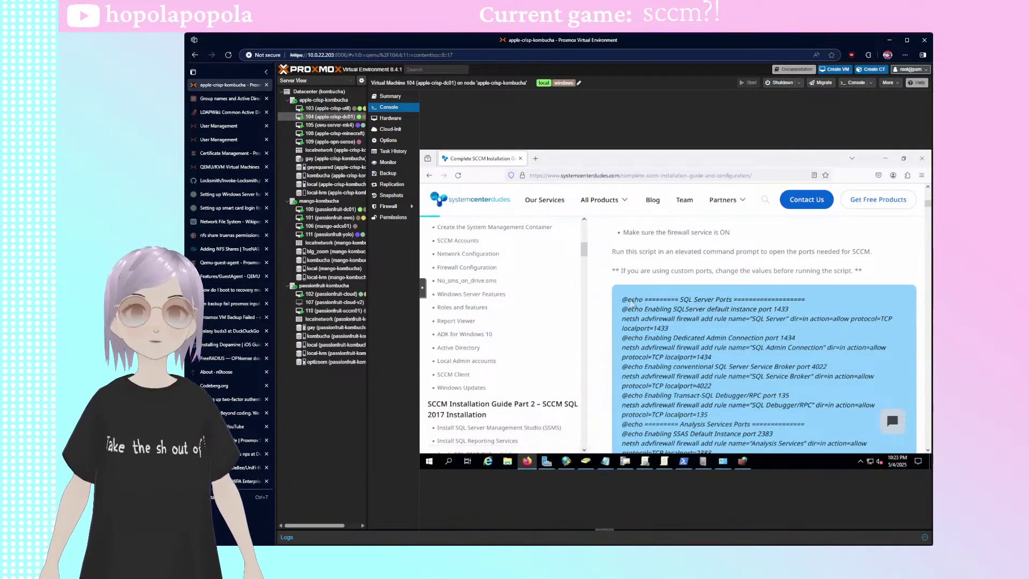
drag(622, 299, 785, 370)
click(787, 370)
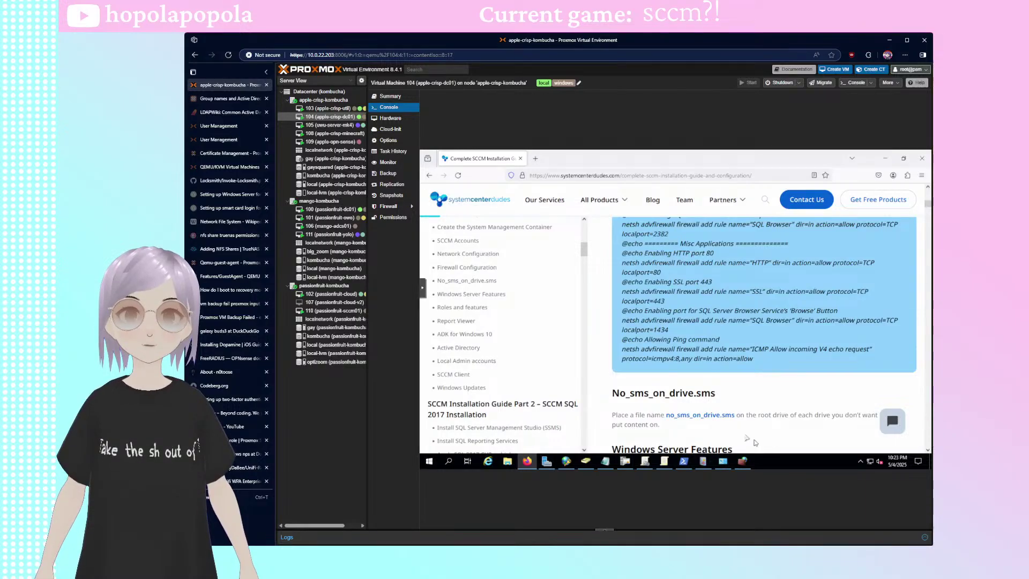
click(683, 461)
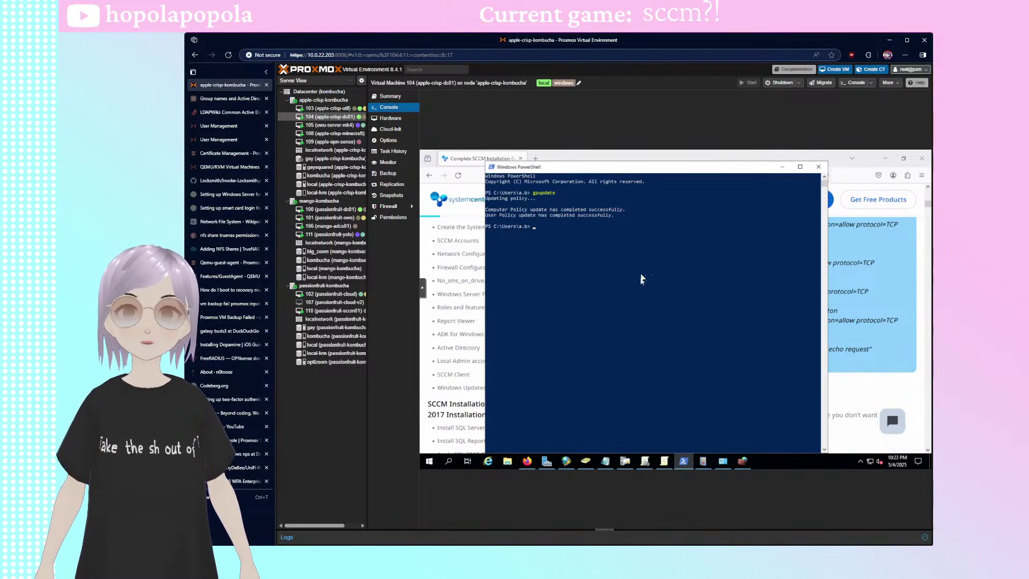
- Paste the netsh firewall script into PowerShell, switching to cmd so the port rules run
right_click(642, 279)
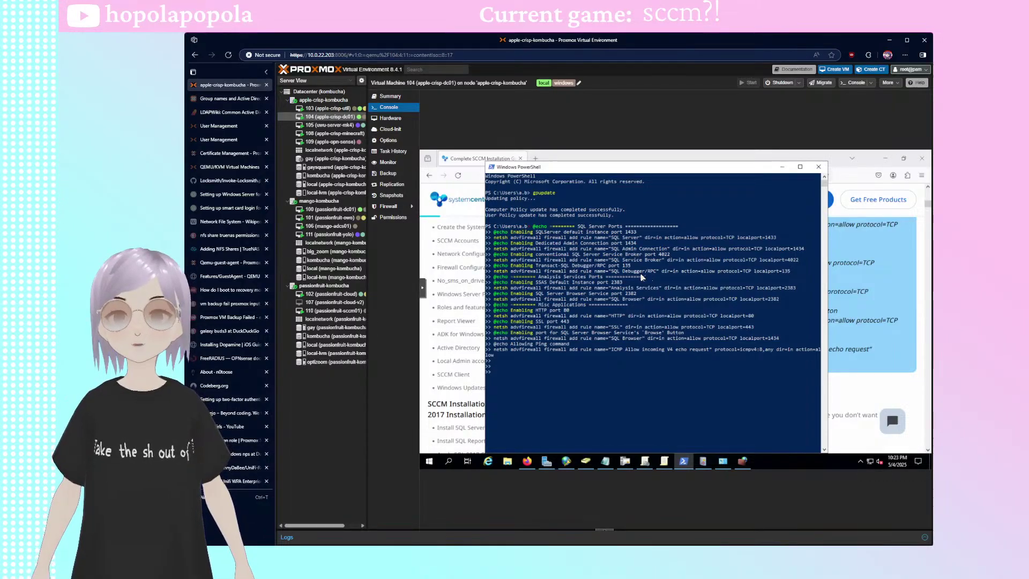
key(ctrl+c)
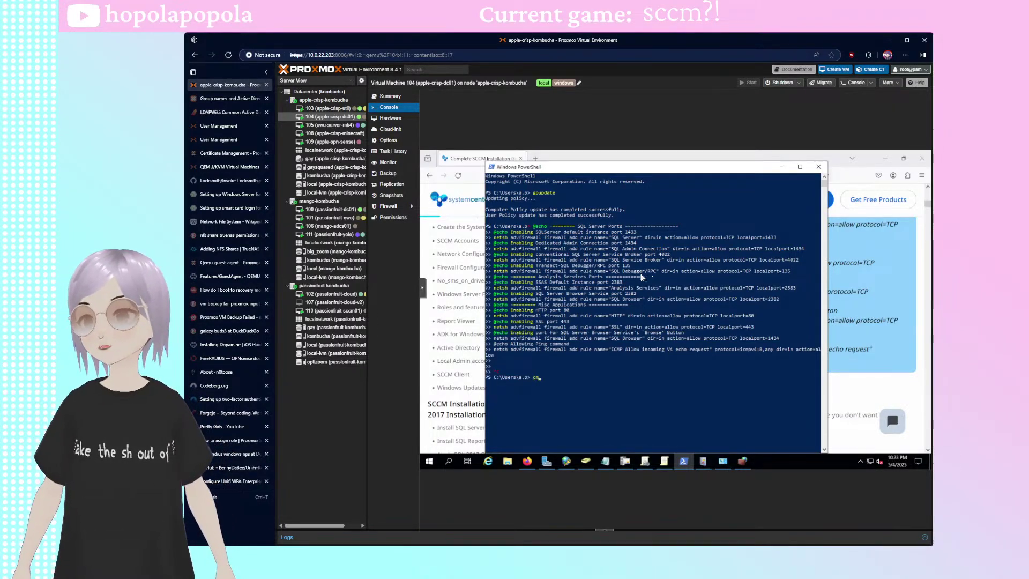
text(cmd)
key(Return)
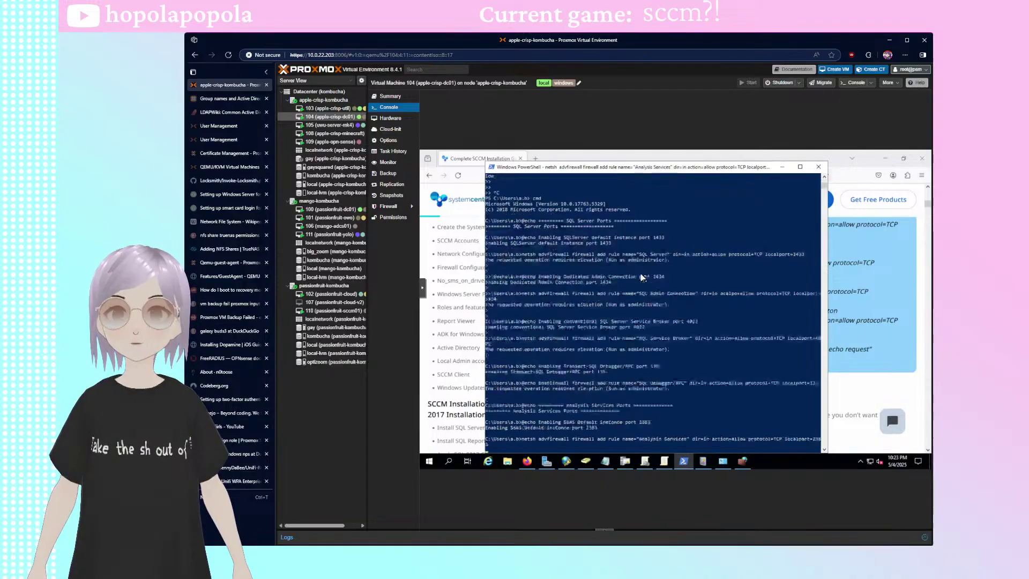
right_click(641, 277)
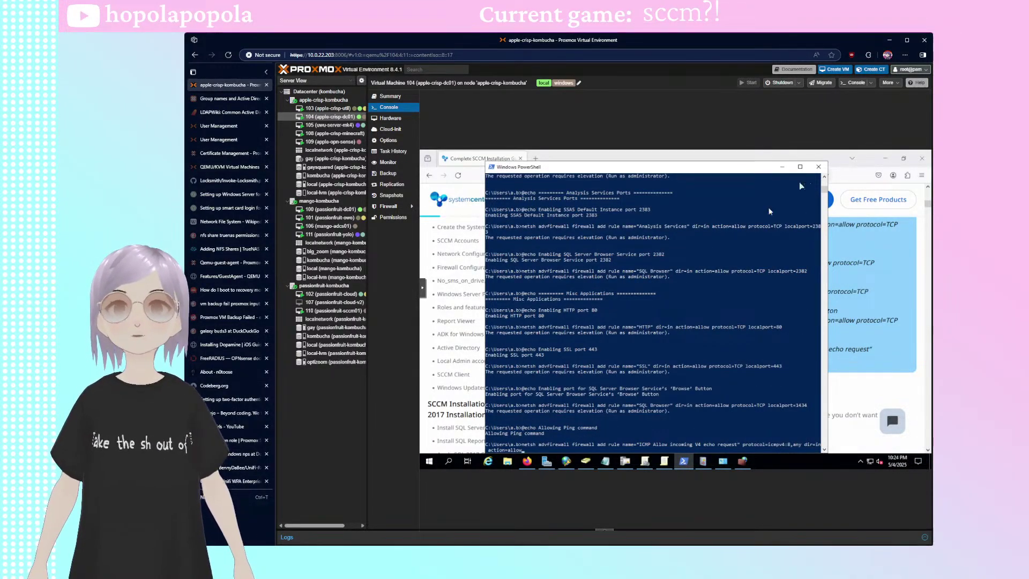
- Rerun the firewall rules for ports 80, 443, 1434 and ping in an administrator Command Prompt
click(819, 166)
key(super)
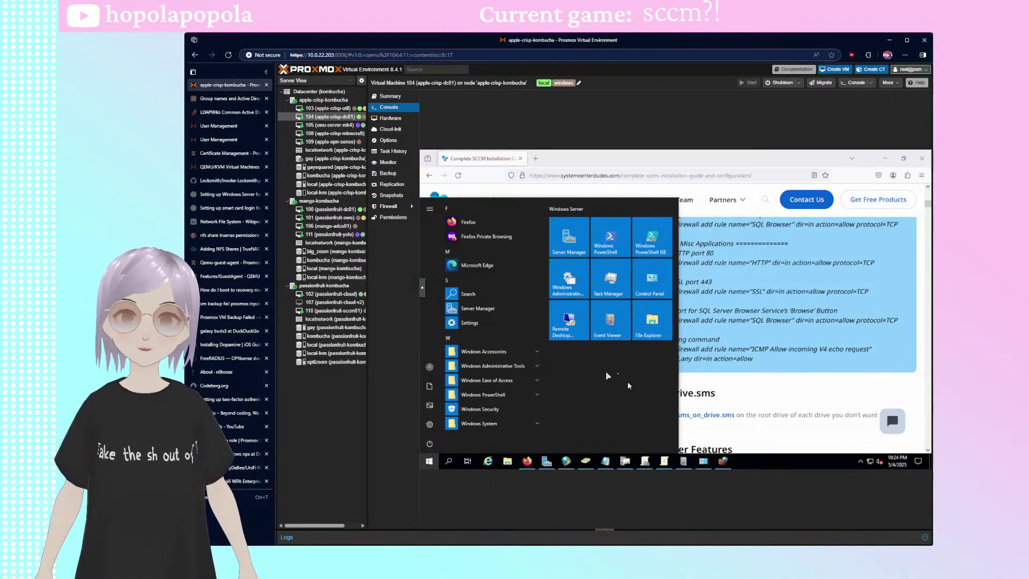
text(cmd)
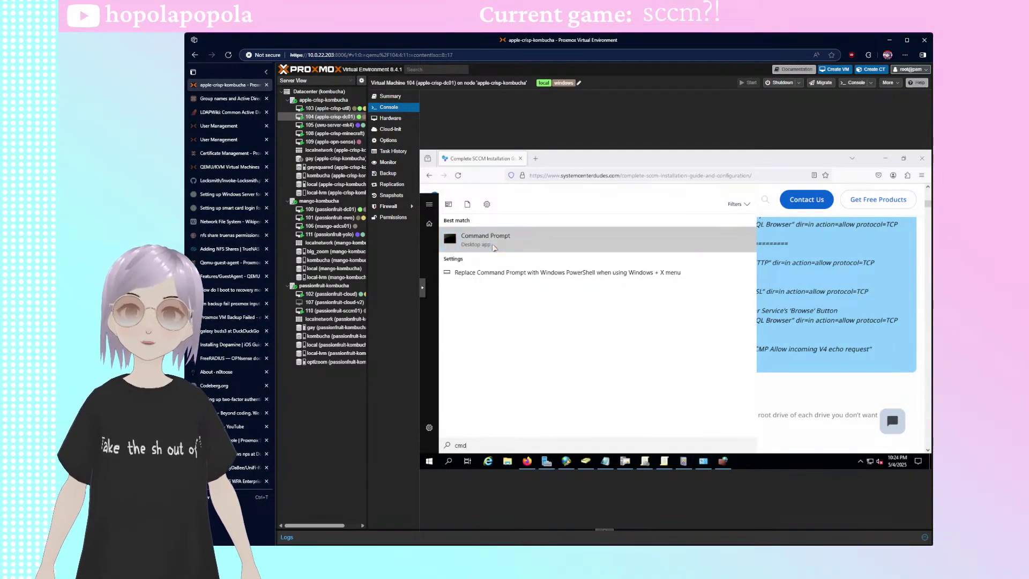
right_click(492, 247)
click(541, 252)
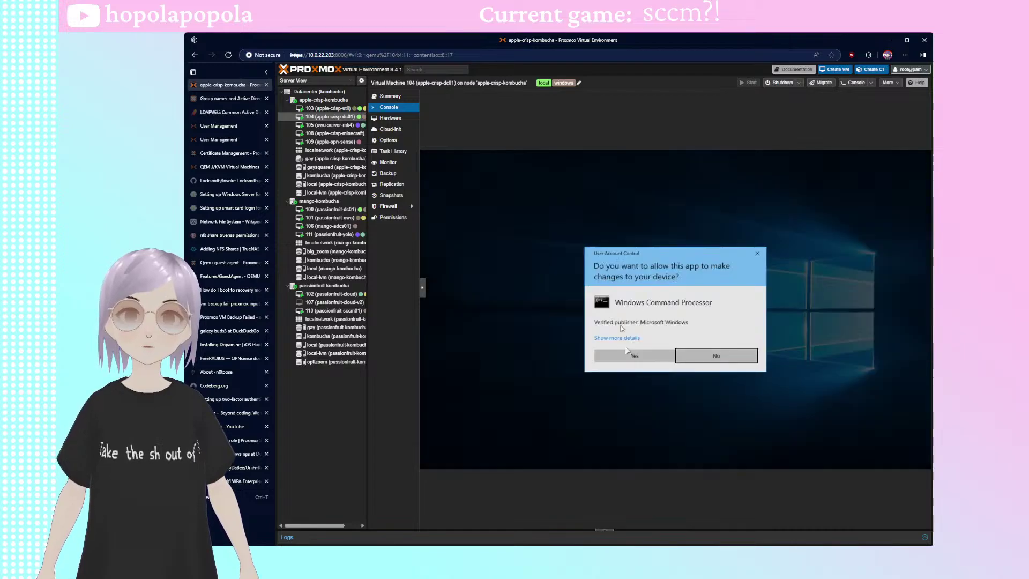
click(626, 358)
right_click(600, 267)
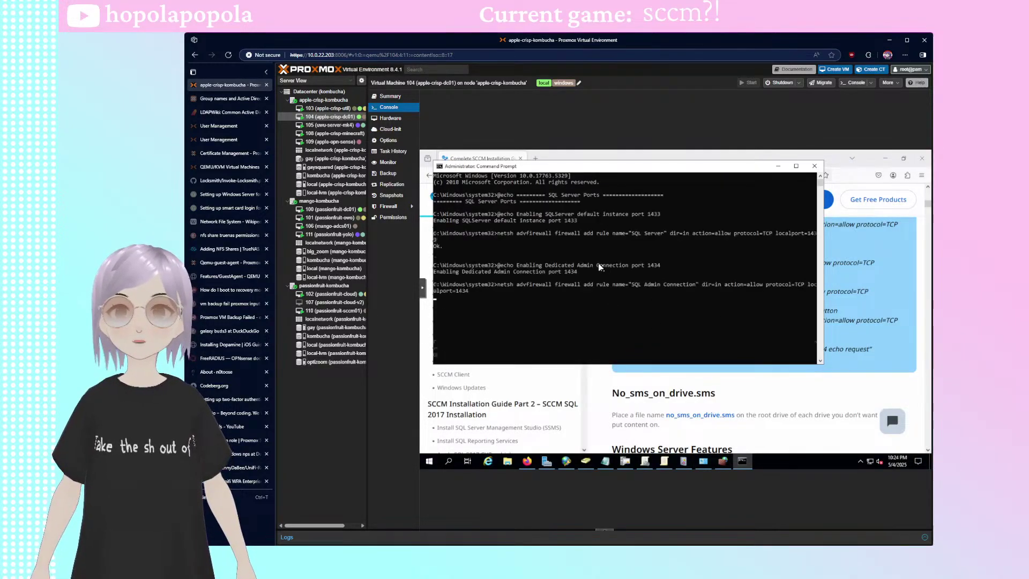
key(Return)
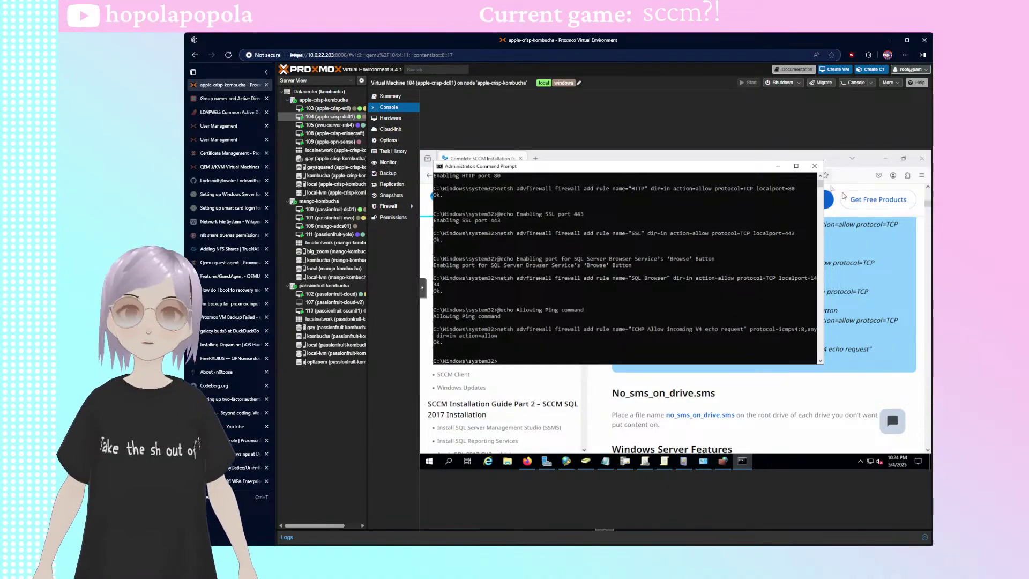
click(814, 166)
click(885, 160)
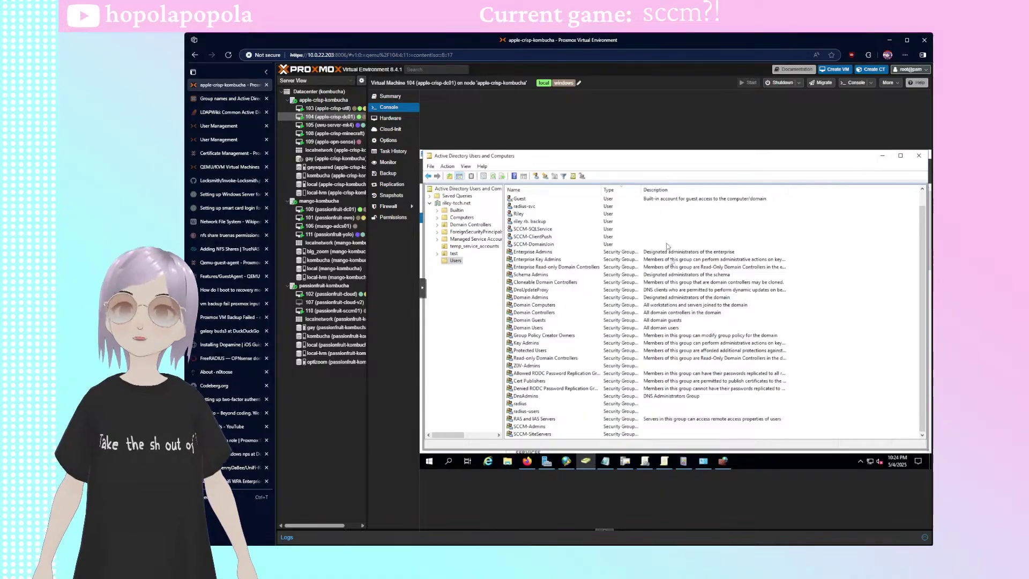
- View the domain controller's This PC drives, then switch the console to VM 110 passionfruit-sccm01
click(471, 323)
click(507, 461)
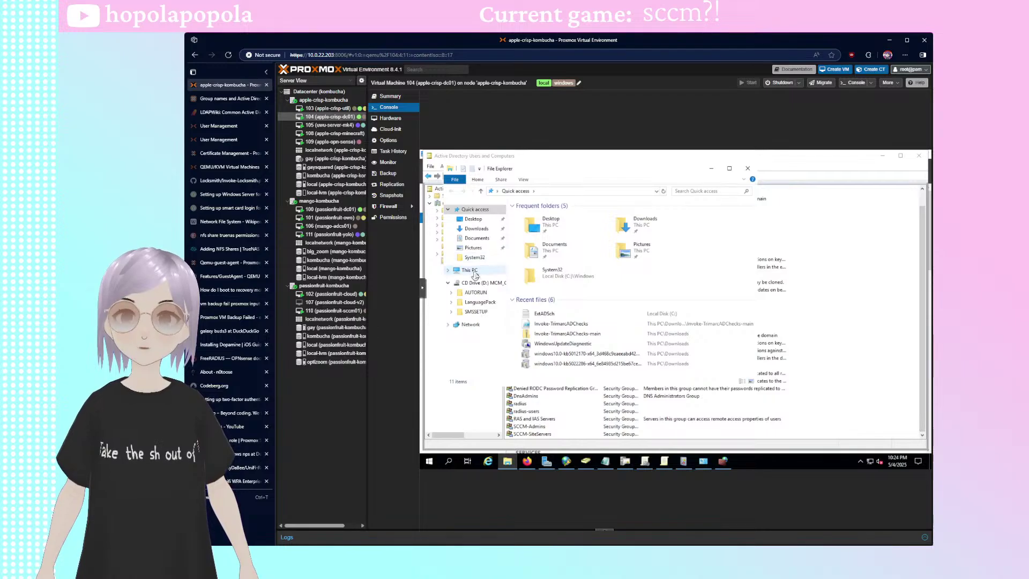
click(471, 270)
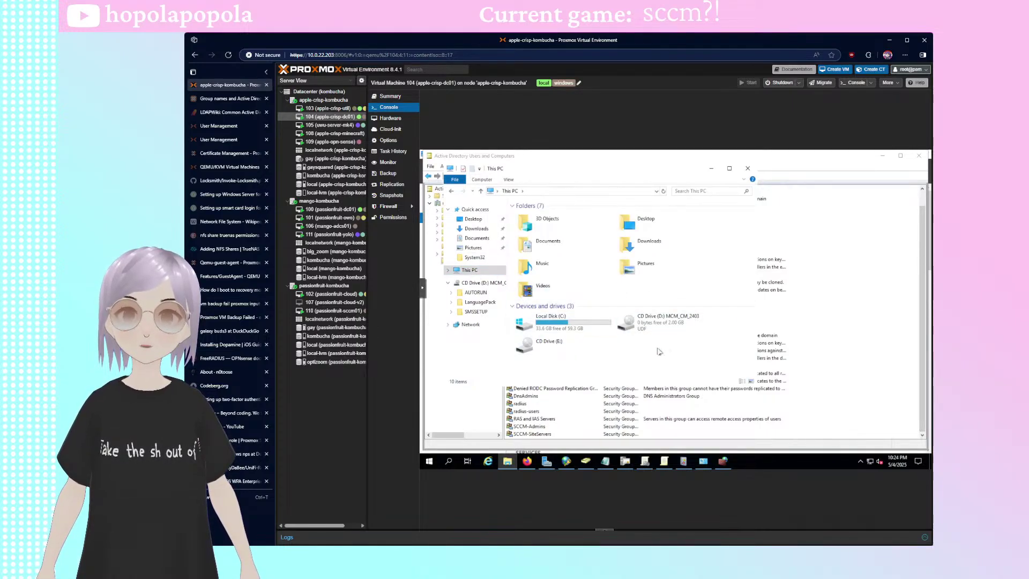
right_click(657, 353)
click(687, 349)
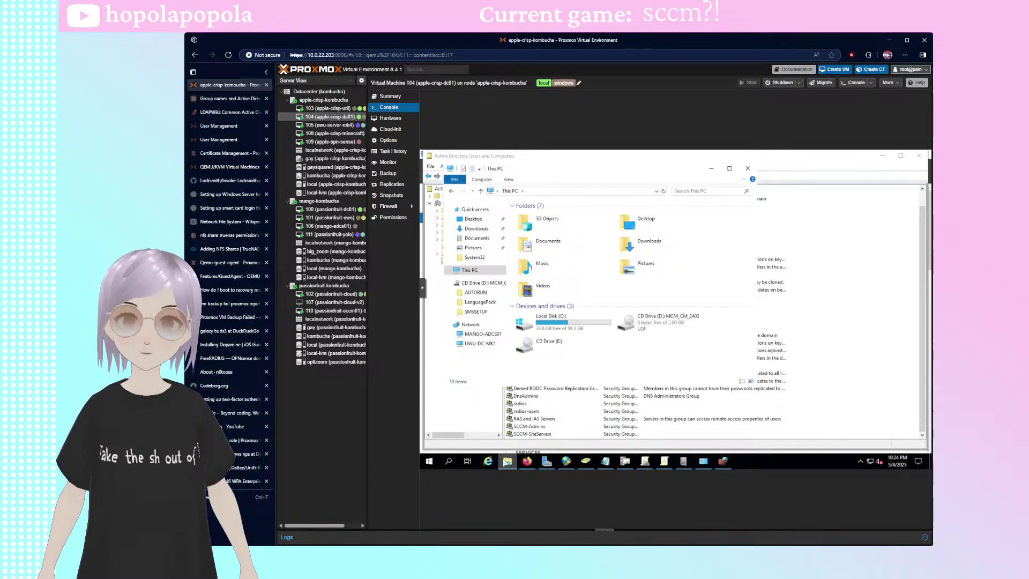
mouse_move(507, 462)
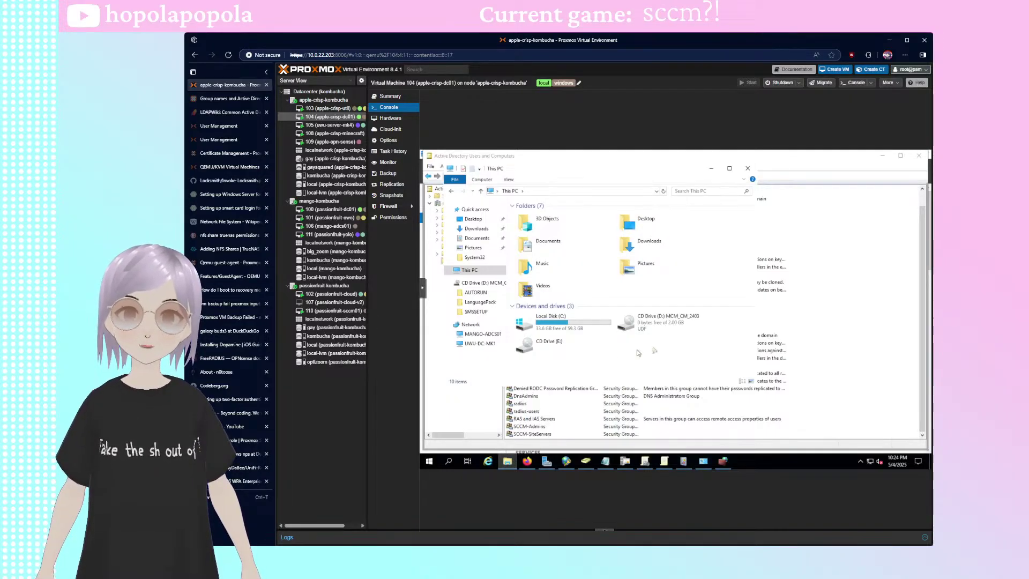
right_click(654, 354)
click(695, 349)
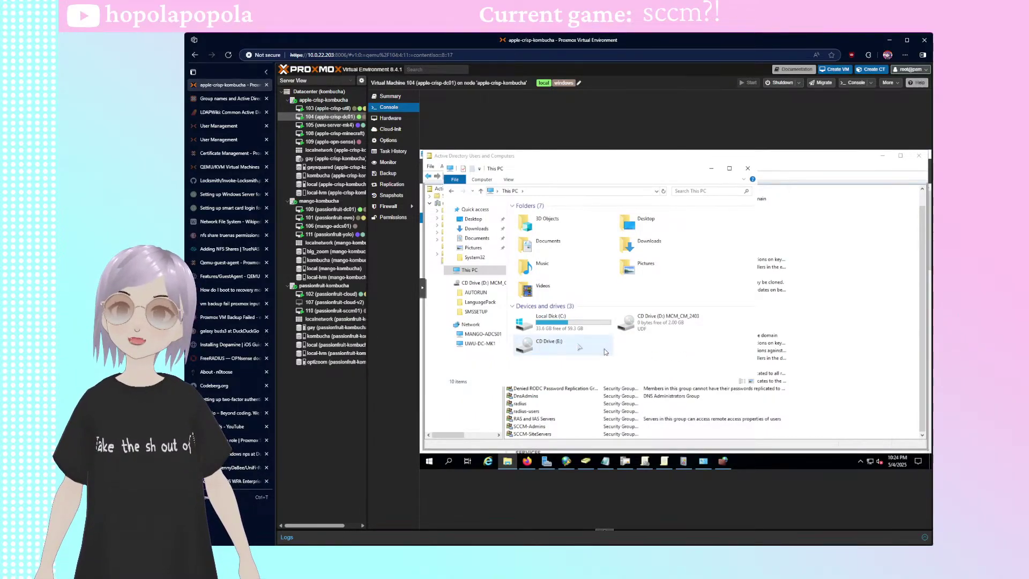
click(337, 311)
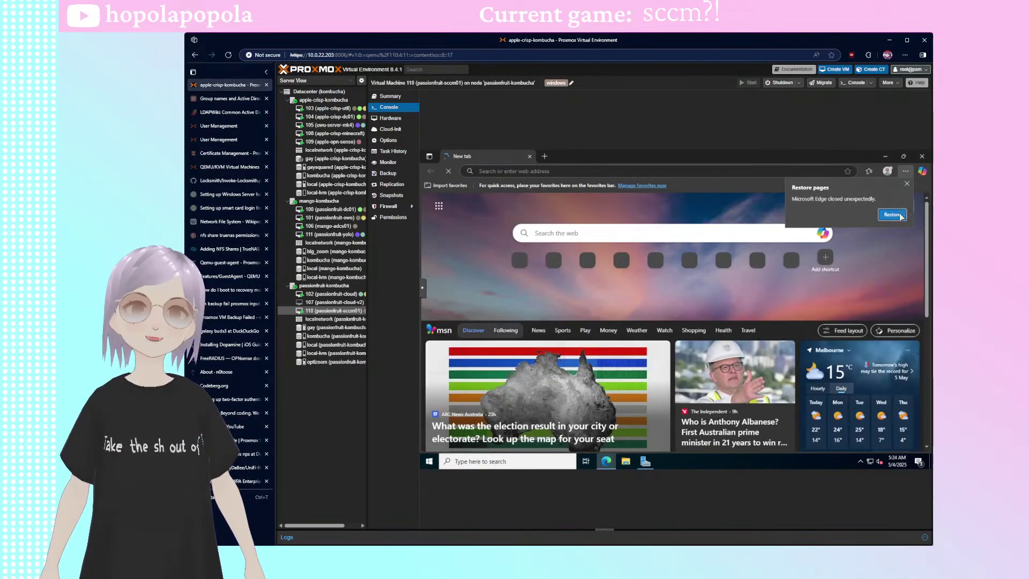
- Restore the previously open SCCM installation guide tab in Edge
click(891, 214)
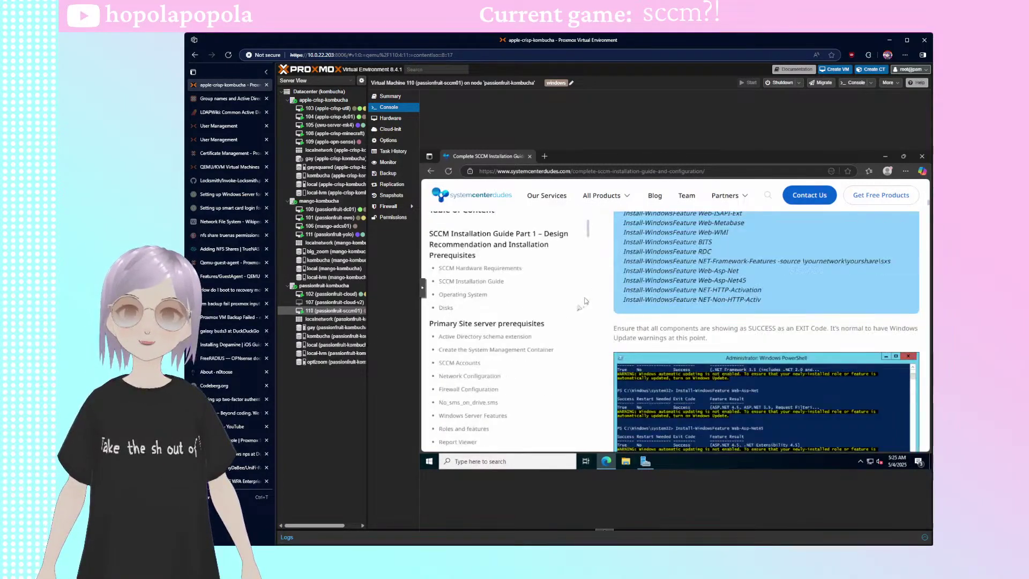
scroll(742, 374, down, 3)
scroll(724, 365, up, 4)
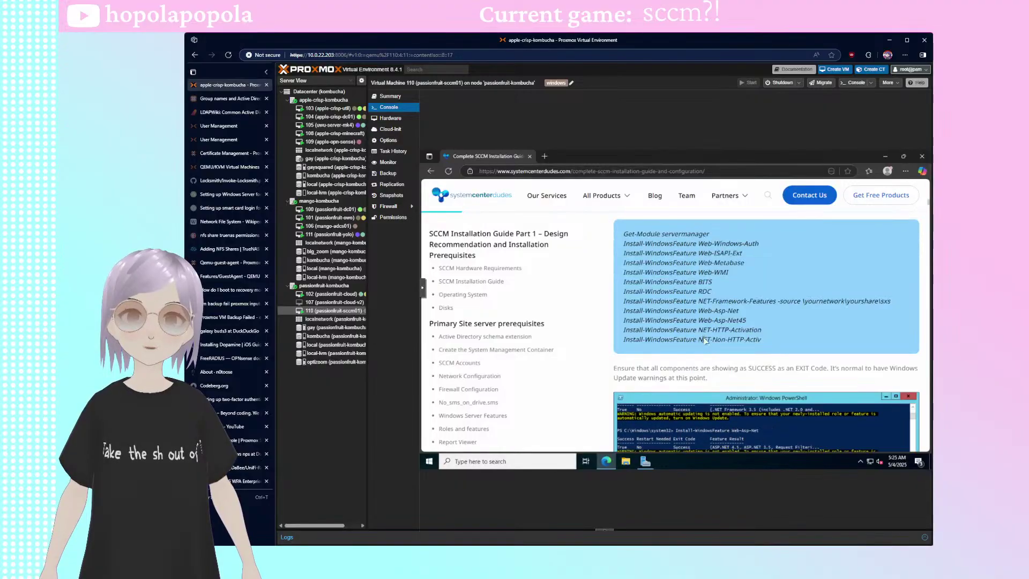
scroll(762, 347, up, 4)
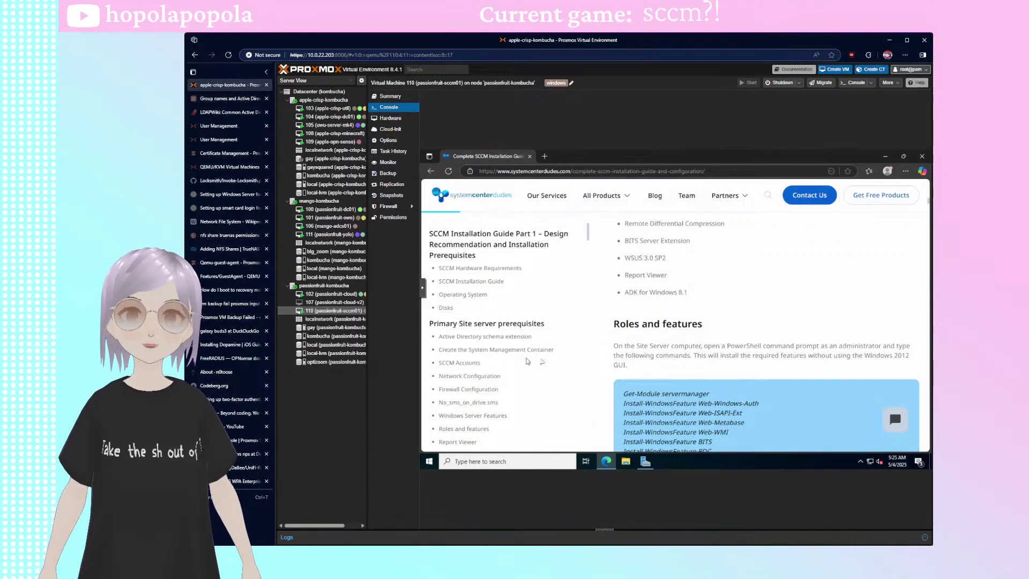
scroll(483, 290, up, 1)
scroll(484, 290, down, 4)
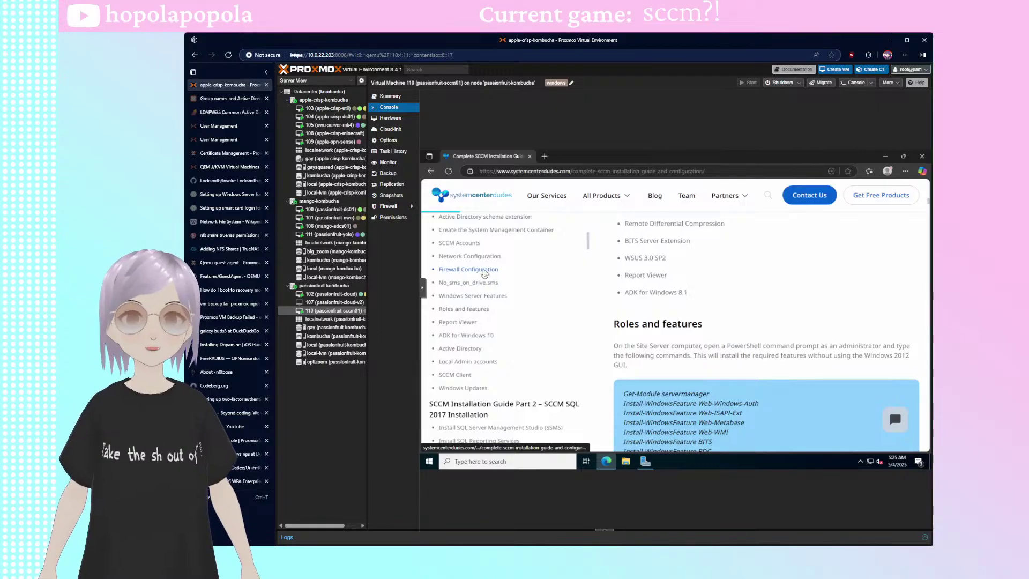
- Jump to the guide's Firewall Configuration section and select the netsh firewall script
click(484, 269)
scroll(697, 329, down, 6)
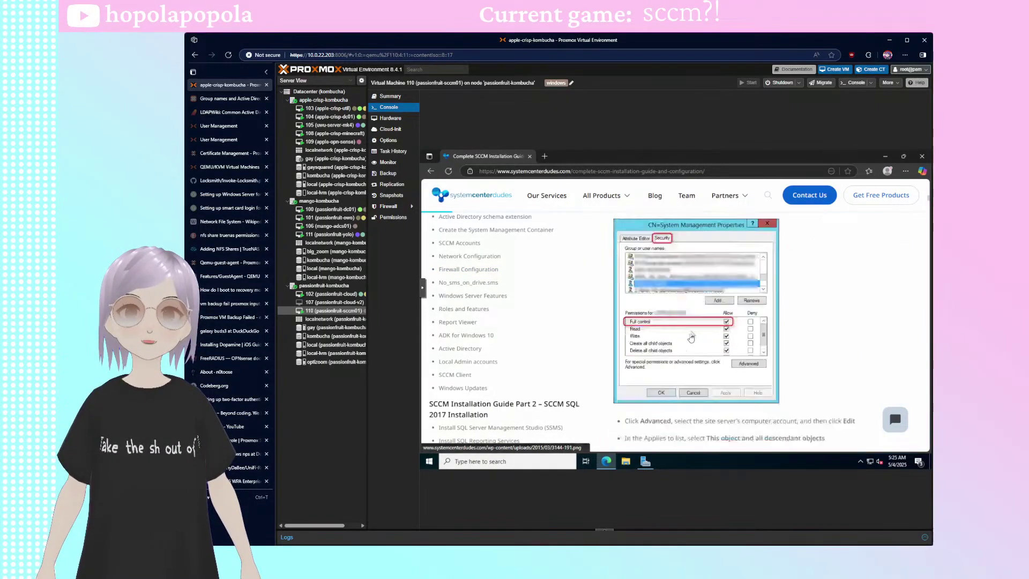
scroll(701, 332, down, 3)
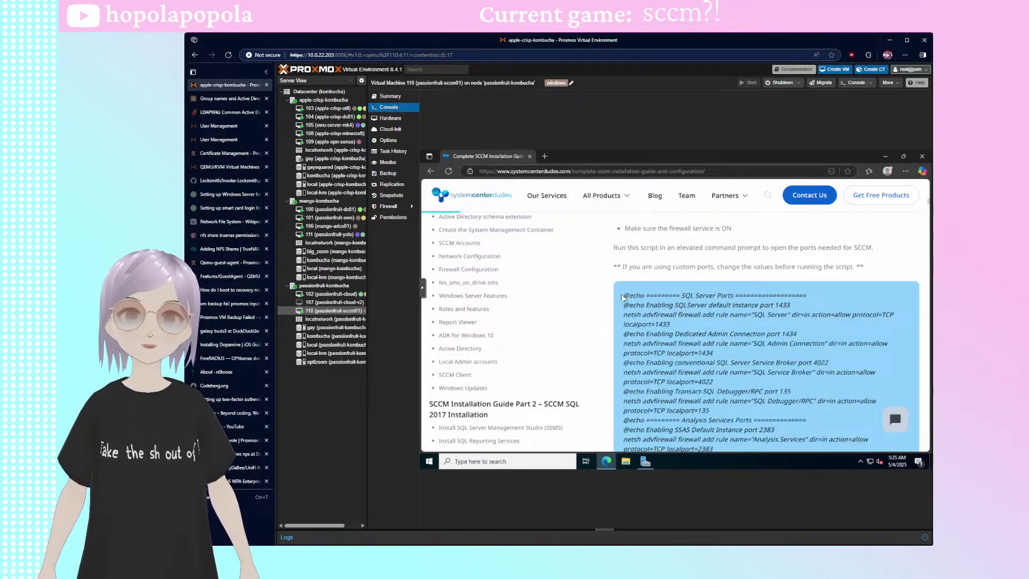
drag(623, 294, 710, 292)
click(774, 290)
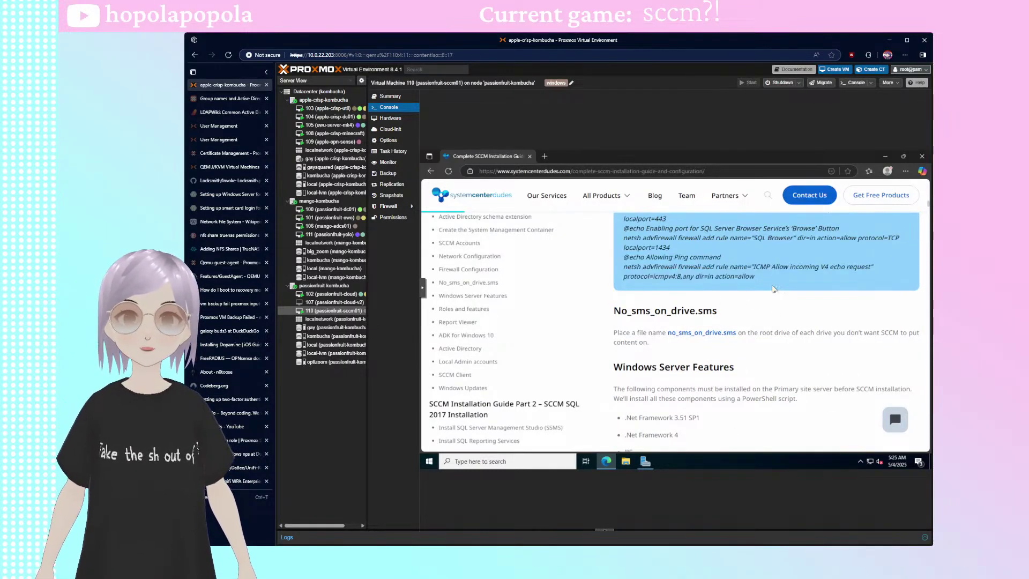
click(434, 459)
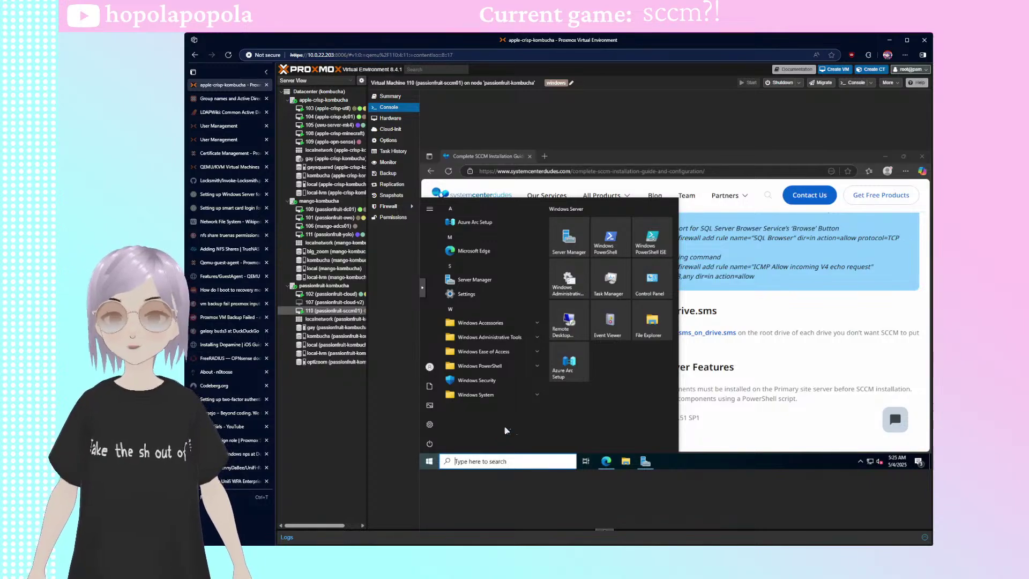
- Paste the SCCM firewall script into an administrator Command Prompt on sccm01 and run it
text(cmd)
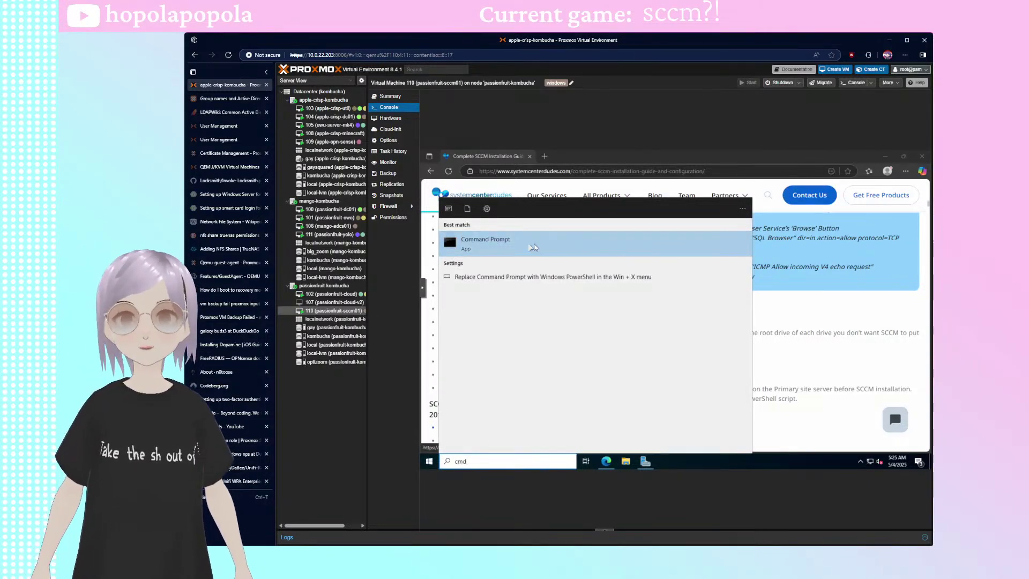
right_click(519, 243)
click(549, 250)
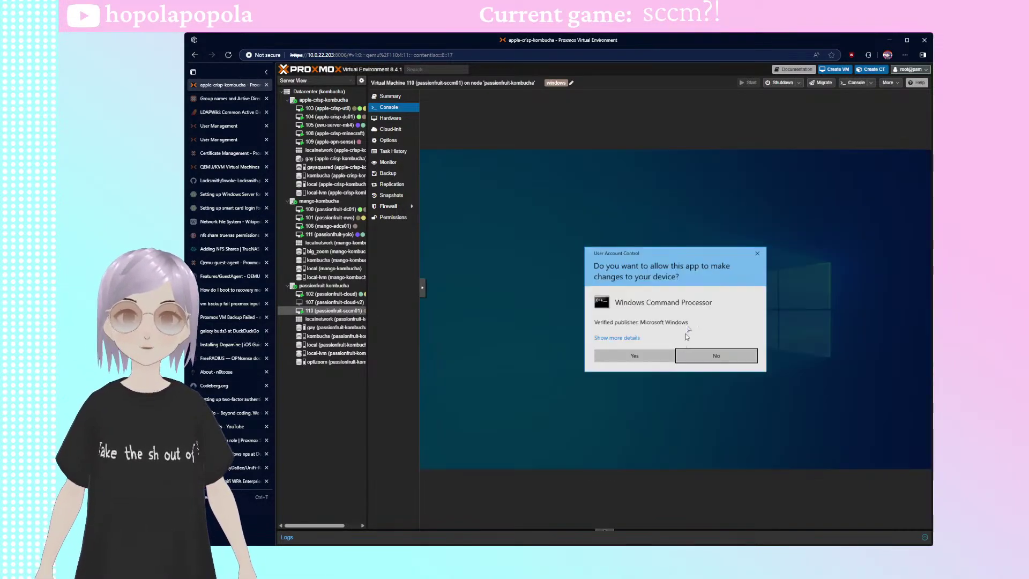
click(635, 355)
right_click(740, 343)
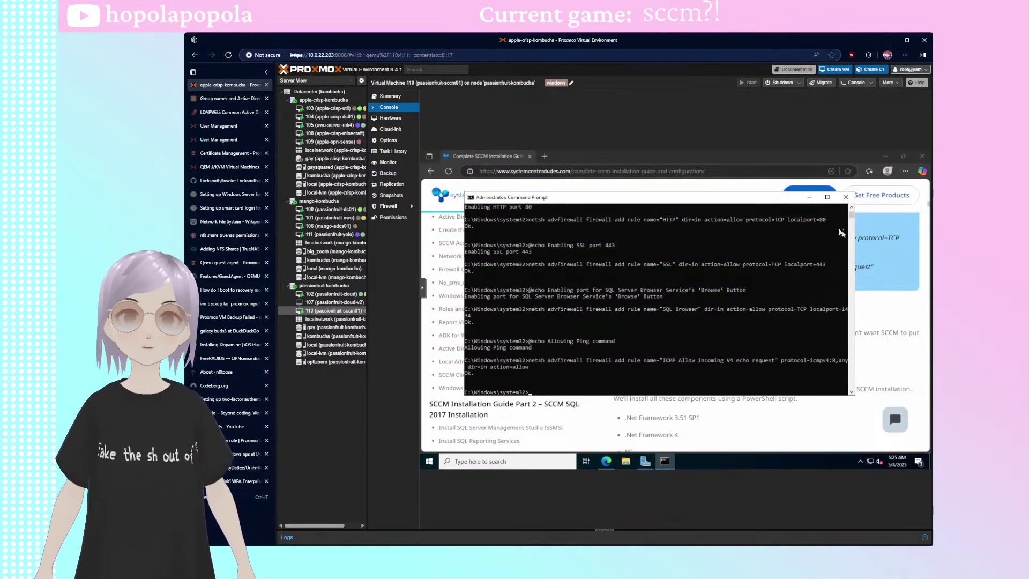
click(846, 196)
- Minimize Edge and show This PC in File Explorer, listing sccm01's eight drives
click(885, 156)
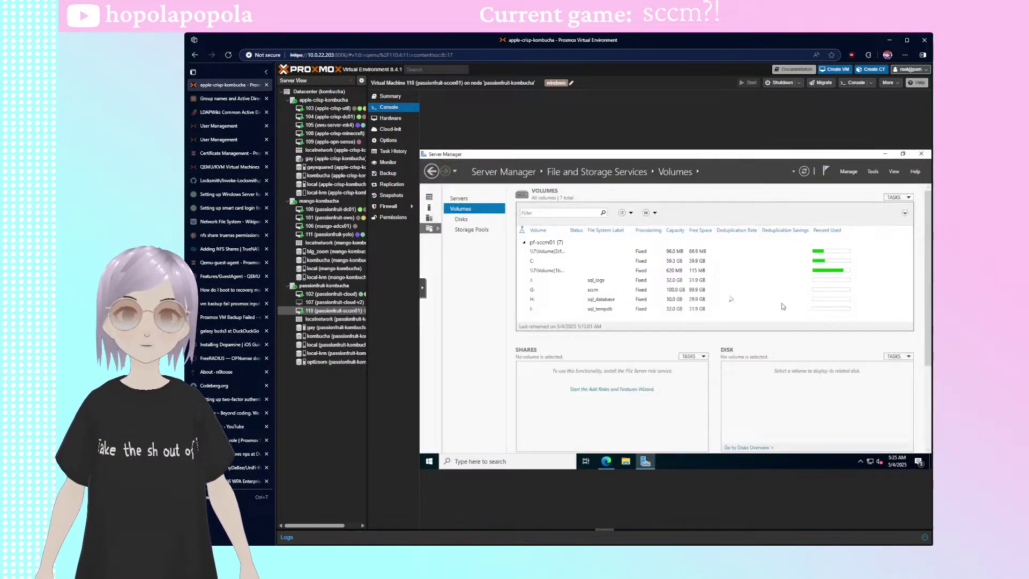
click(626, 460)
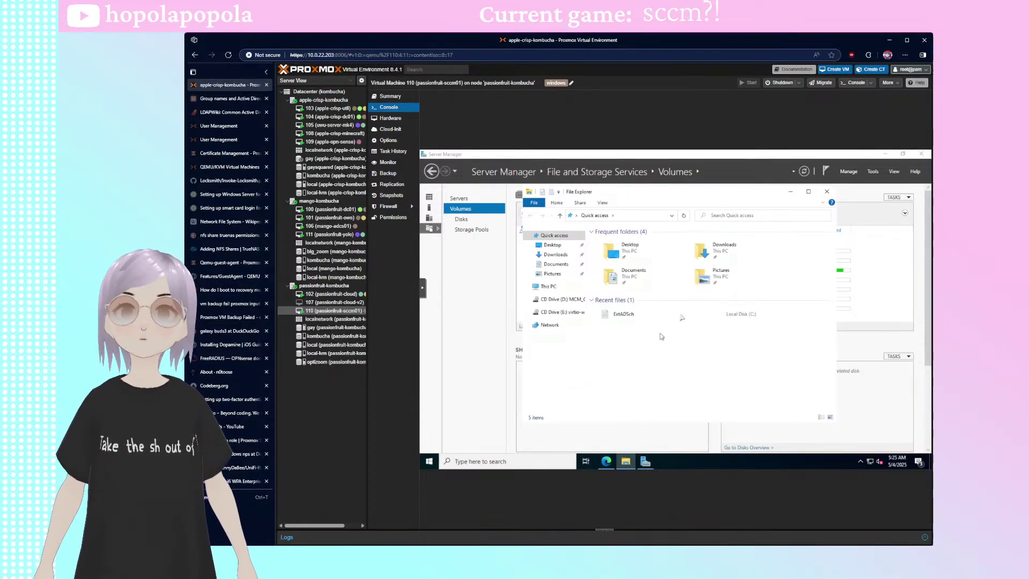
click(547, 289)
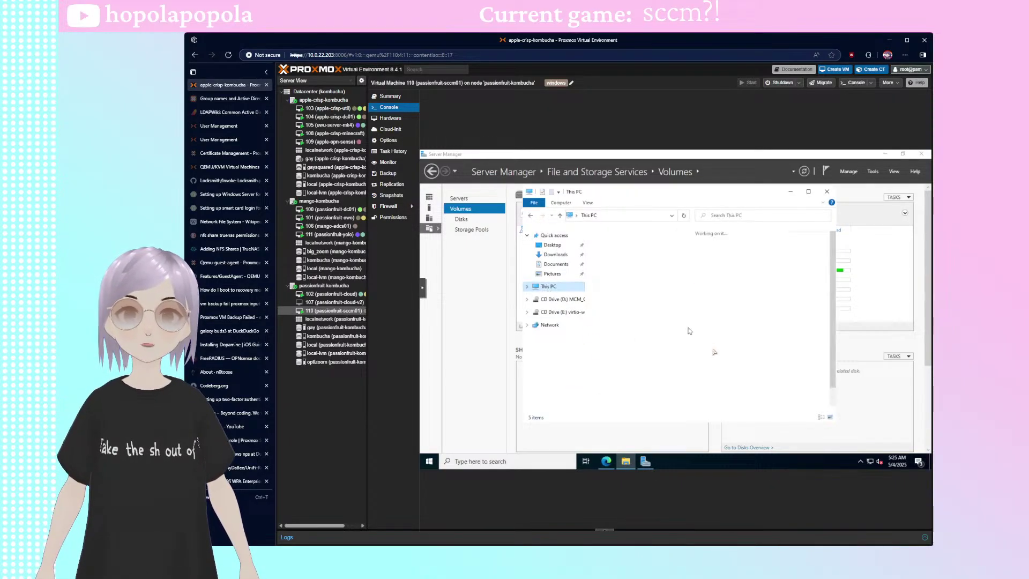
scroll(697, 364, down, 1)
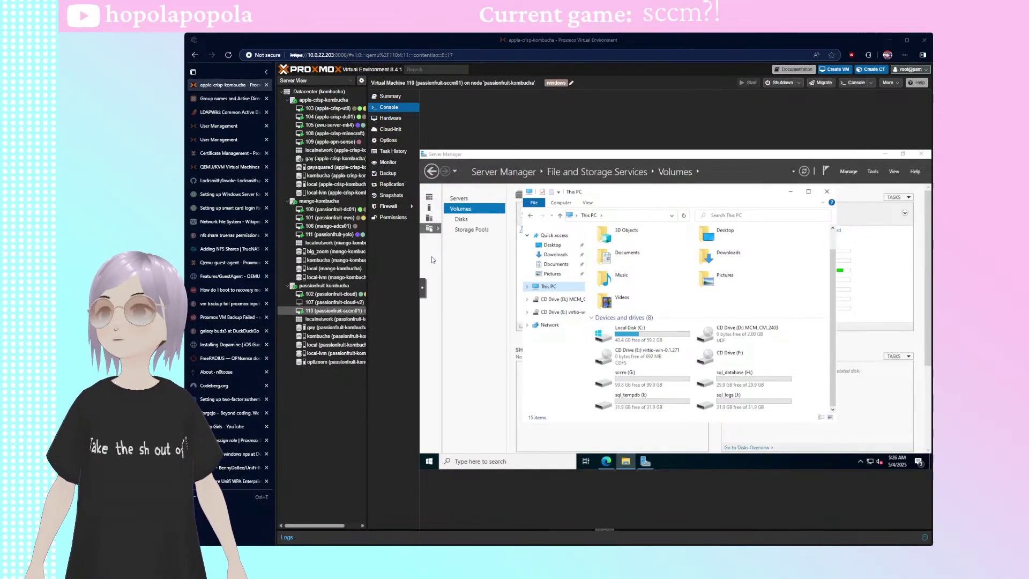
- Open Local Disk (C:) in File Explorer and inspect its folder context menu
double_click(655, 334)
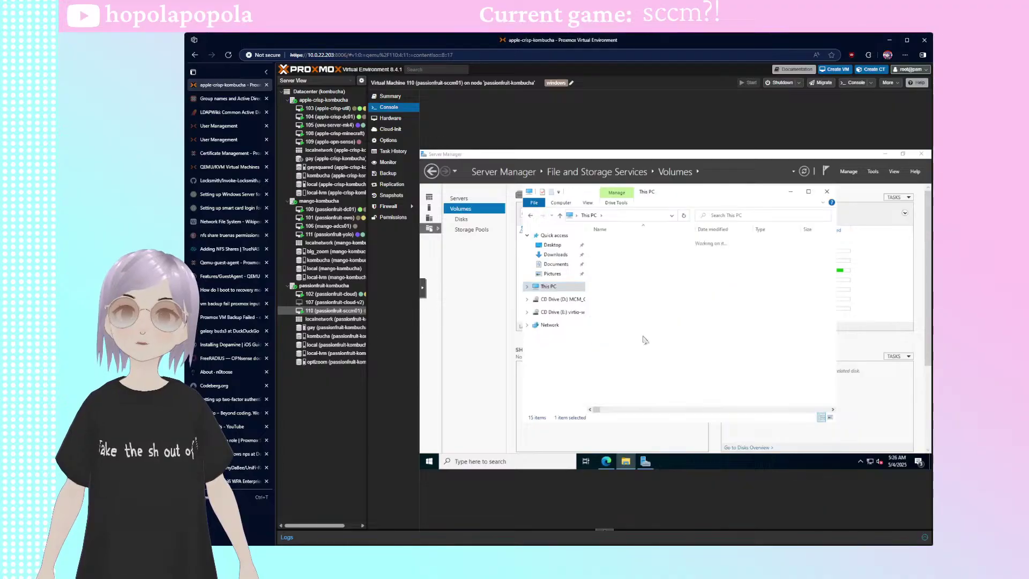
right_click(646, 353)
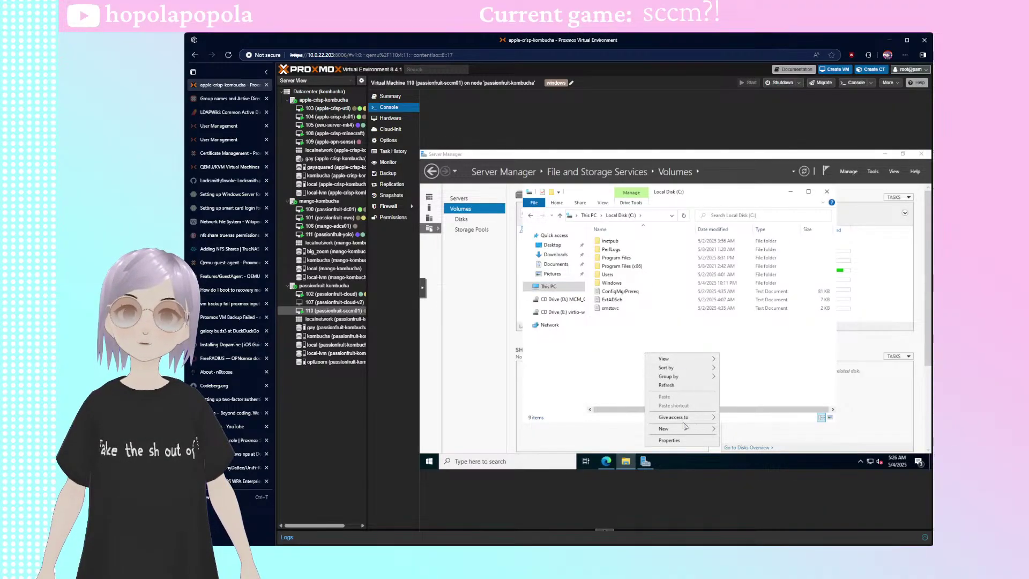
click(744, 380)
right_click(676, 353)
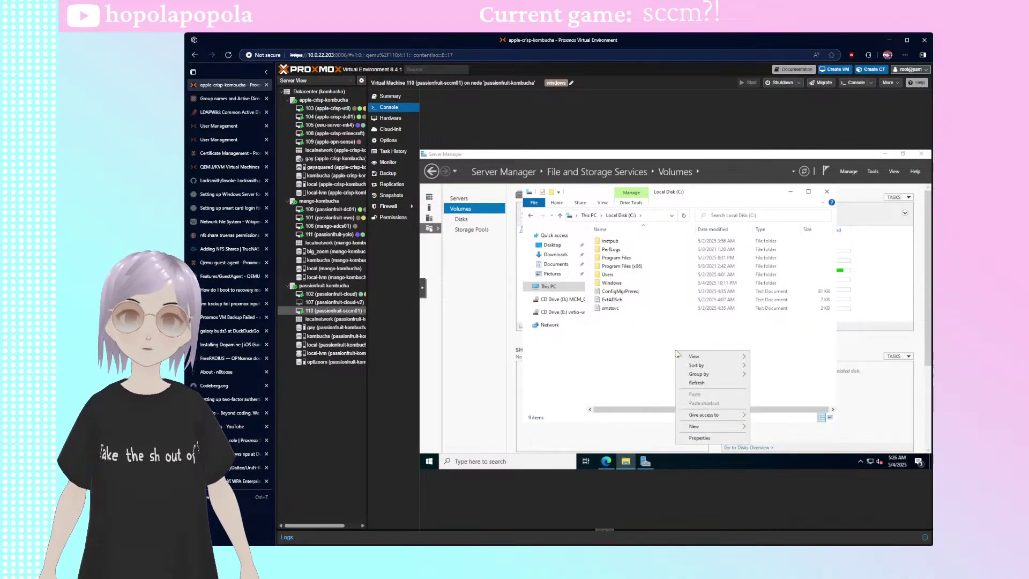
shift+right_click(642, 347)
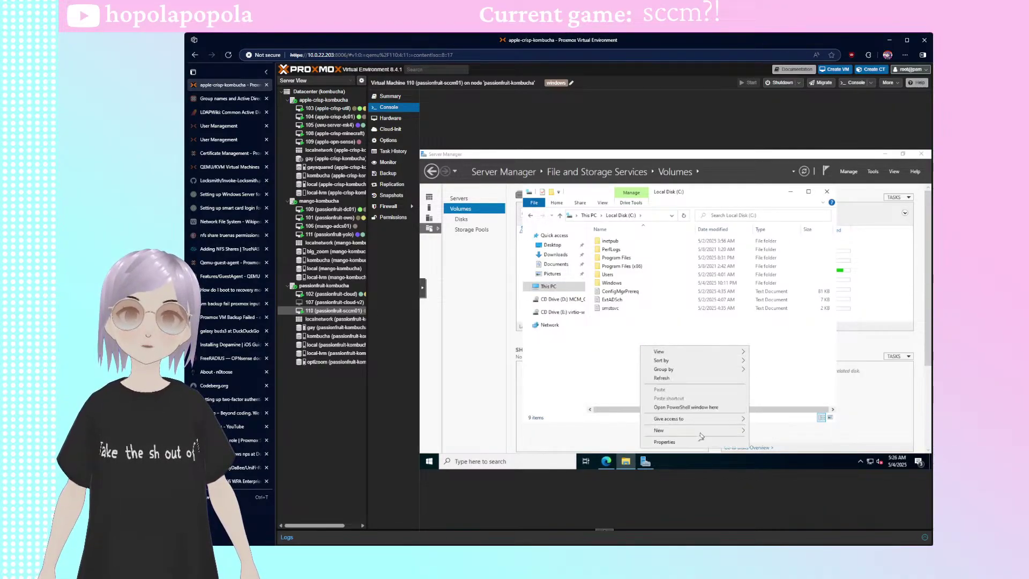
click(789, 359)
- Launch Notepad and start saving a file named no_sms_on_drive.sms as All Files
key(super)
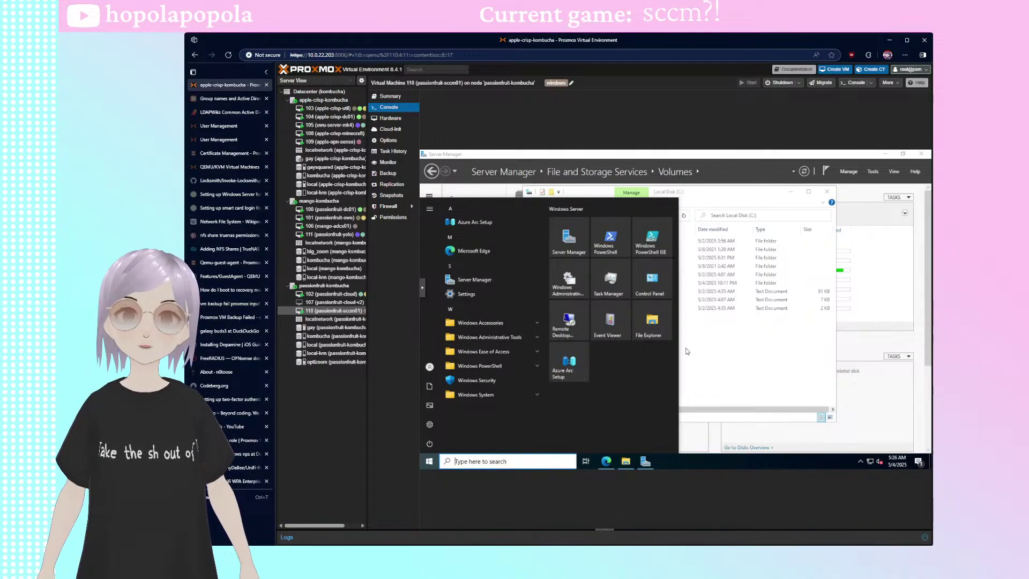
text(notepa)
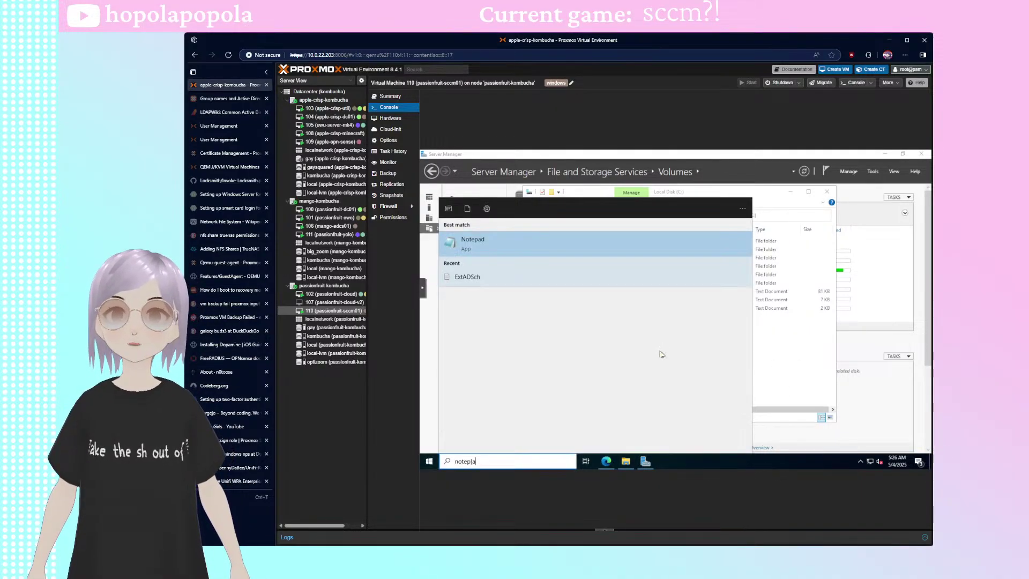
key(Return)
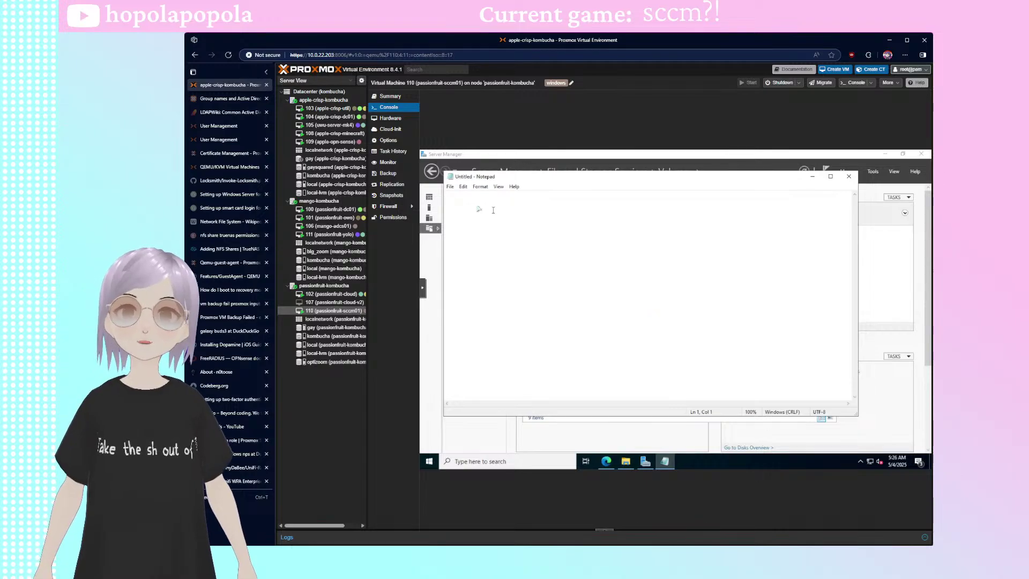
key(ctrl+s)
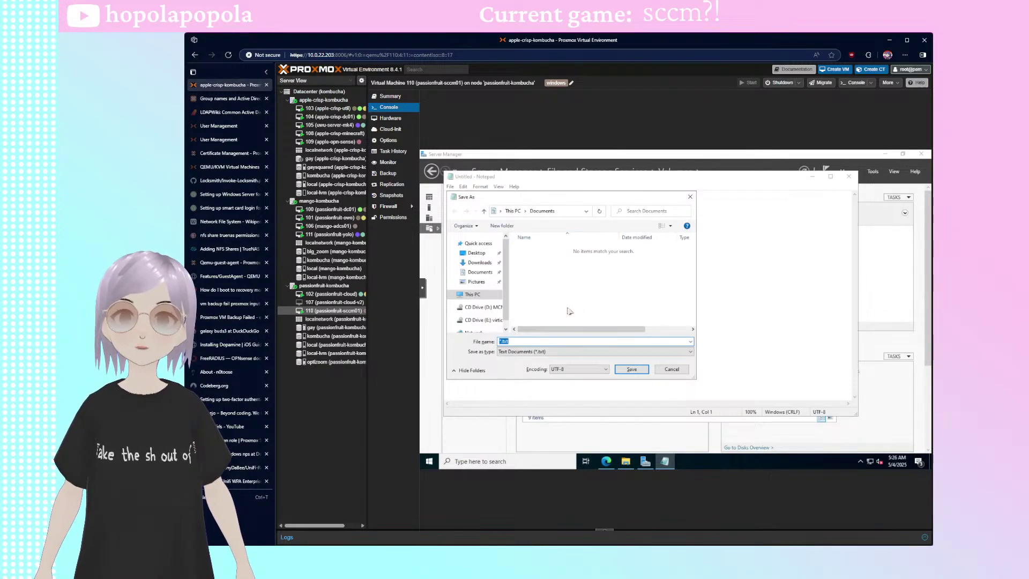
click(589, 351)
click(520, 366)
click(520, 342)
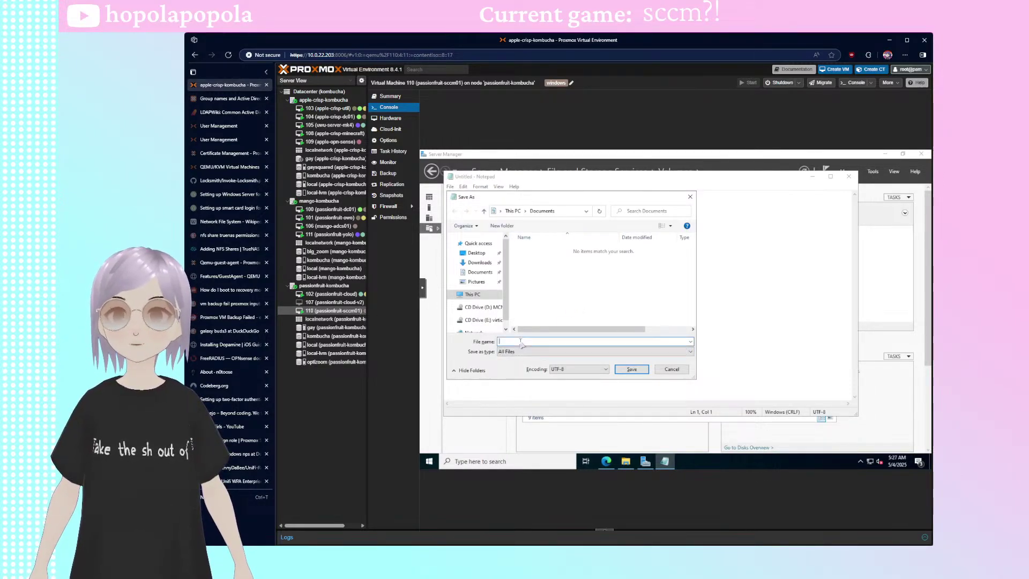
text(no_sms_)
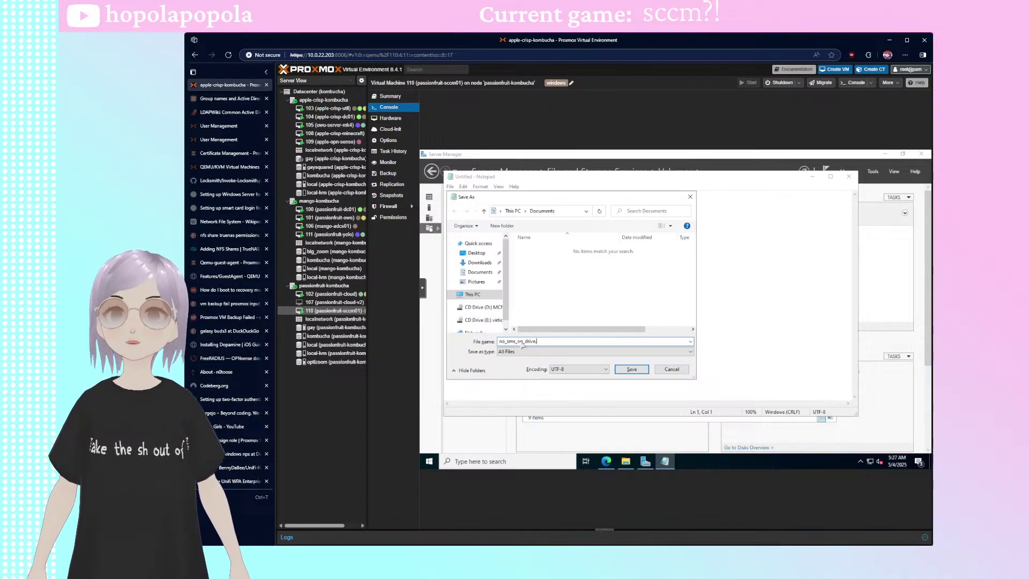
text(on_drive.sms)
- Try saving to Local Disk (C:), cancel after the permission denial, and close Notepad
click(473, 294)
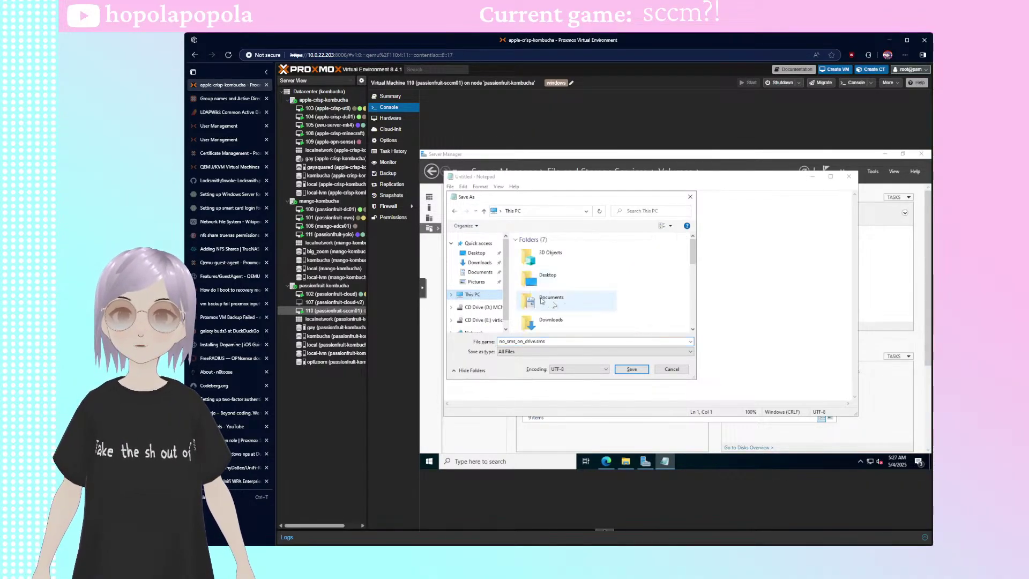
scroll(585, 288, down, 5)
scroll(585, 288, up, 2)
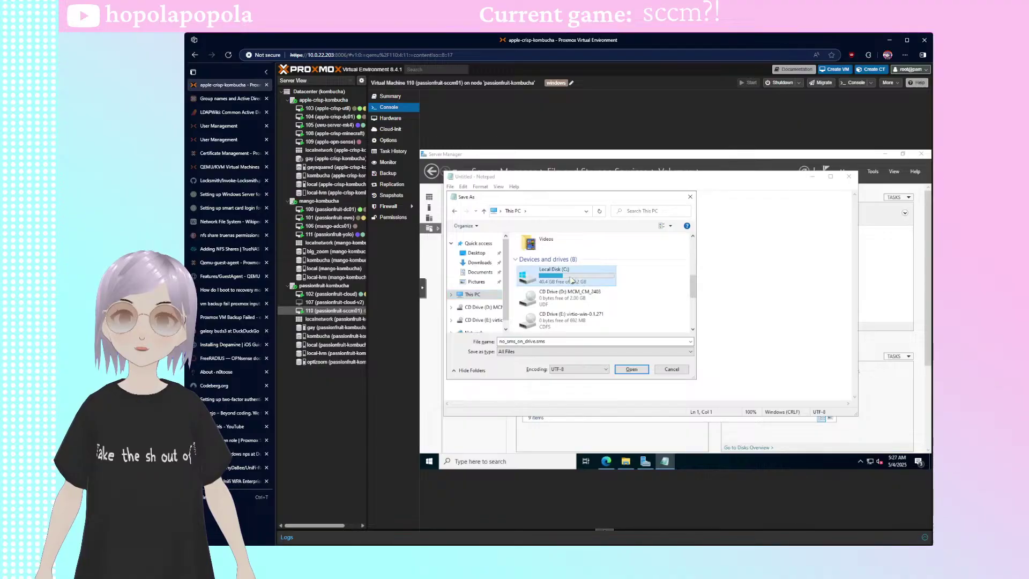
double_click(570, 274)
click(632, 369)
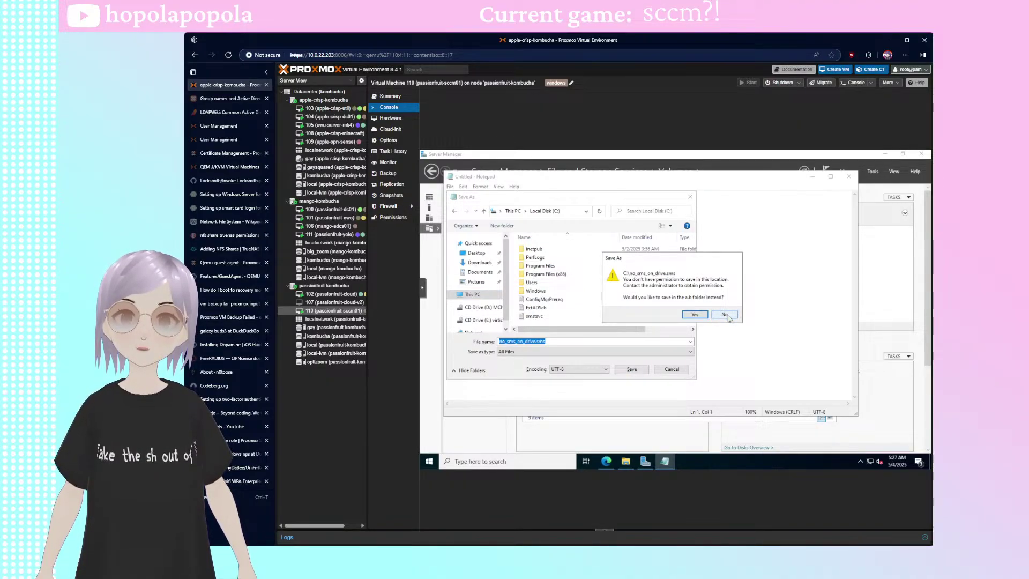
click(724, 314)
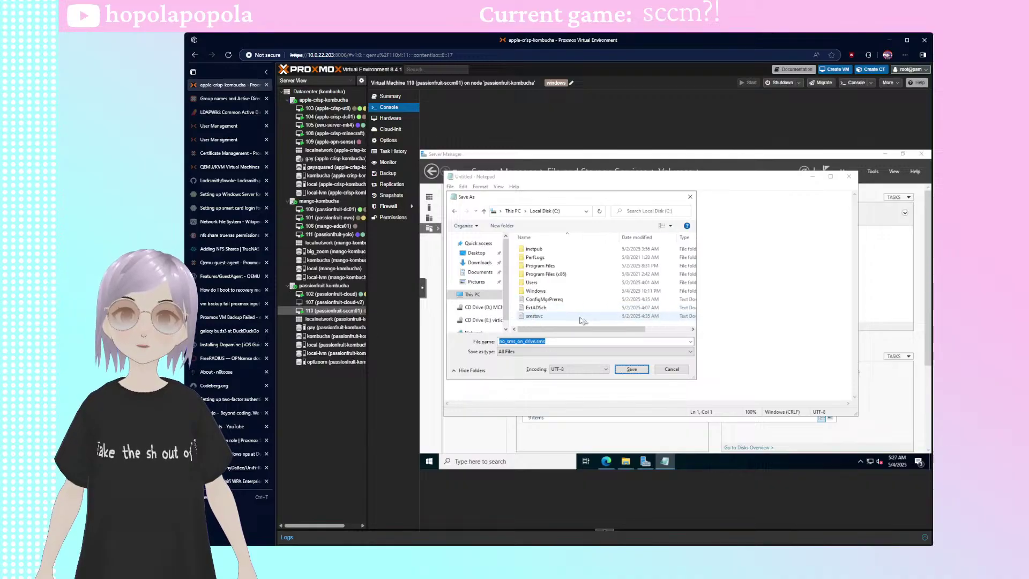
click(690, 196)
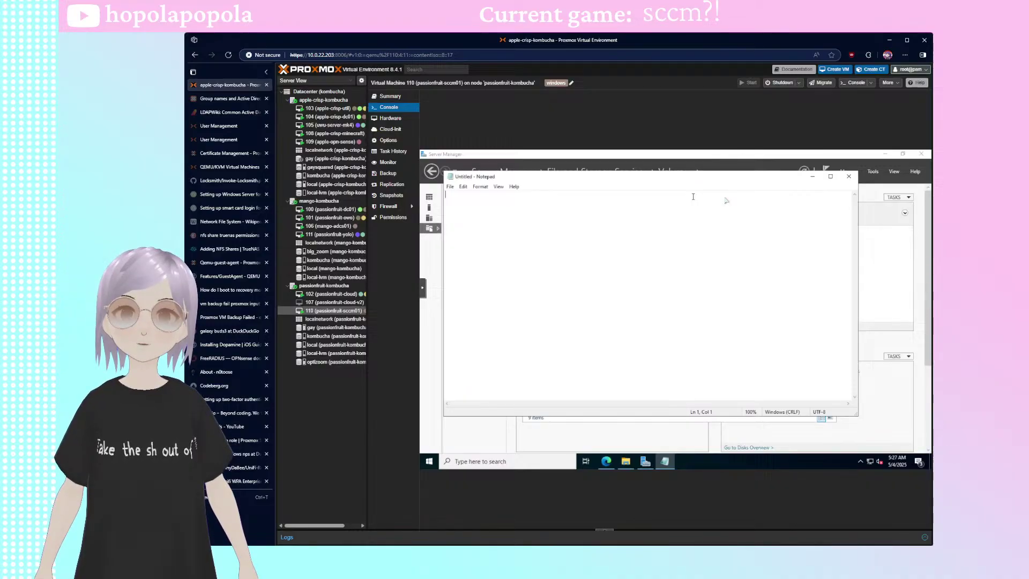
click(849, 176)
key(super)
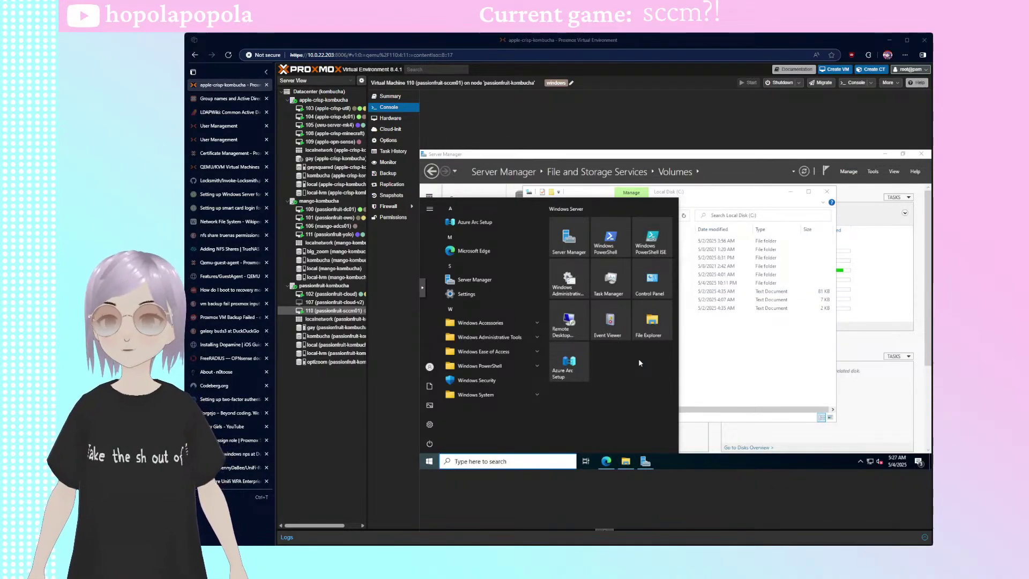
- Run Notepad as administrator and save no_sms_on_drive.sms as All Files to Local Disk (C:)
text(note)
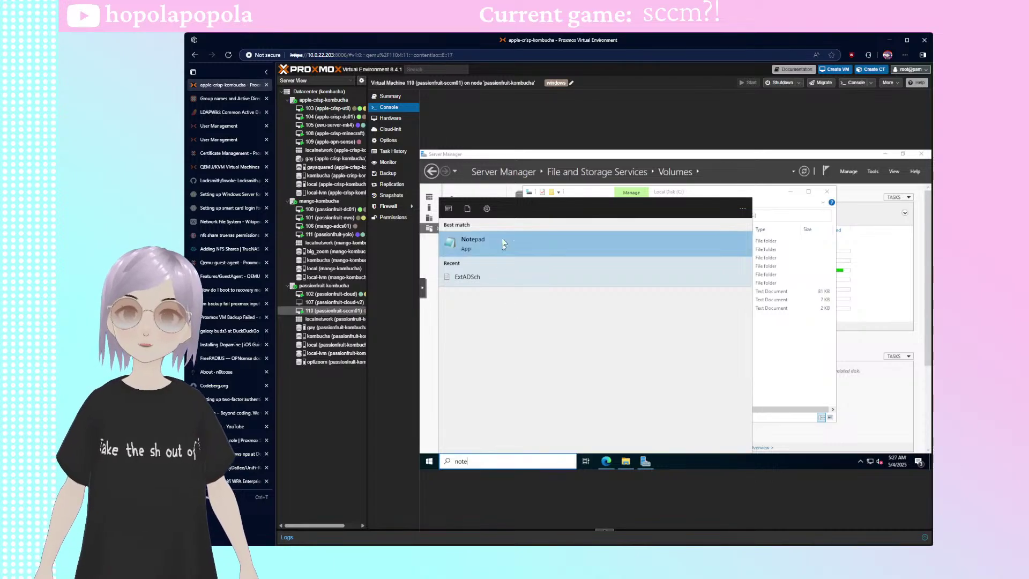
right_click(494, 245)
click(549, 249)
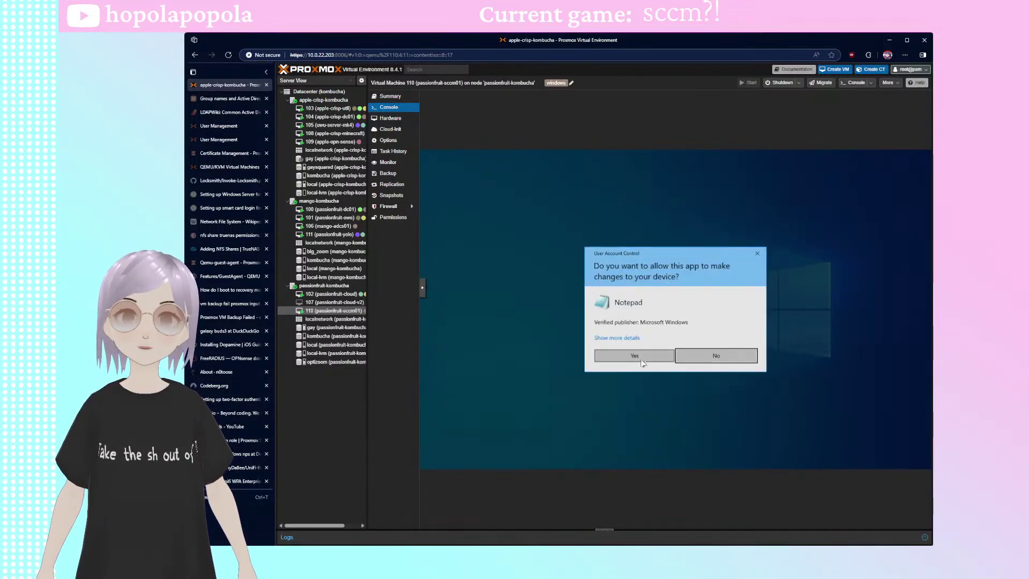
click(668, 356)
key(ctrl+s)
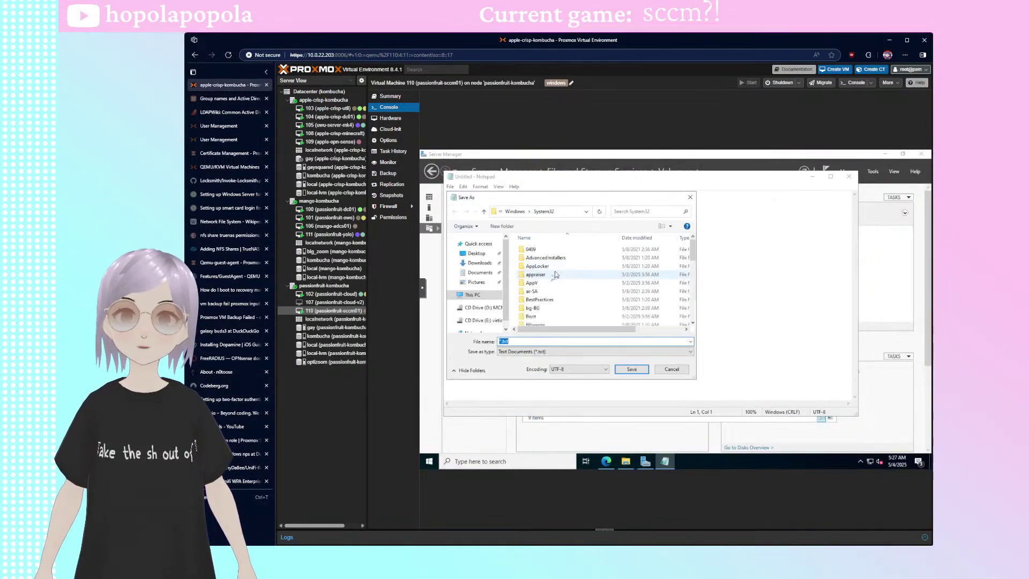
click(515, 212)
click(528, 211)
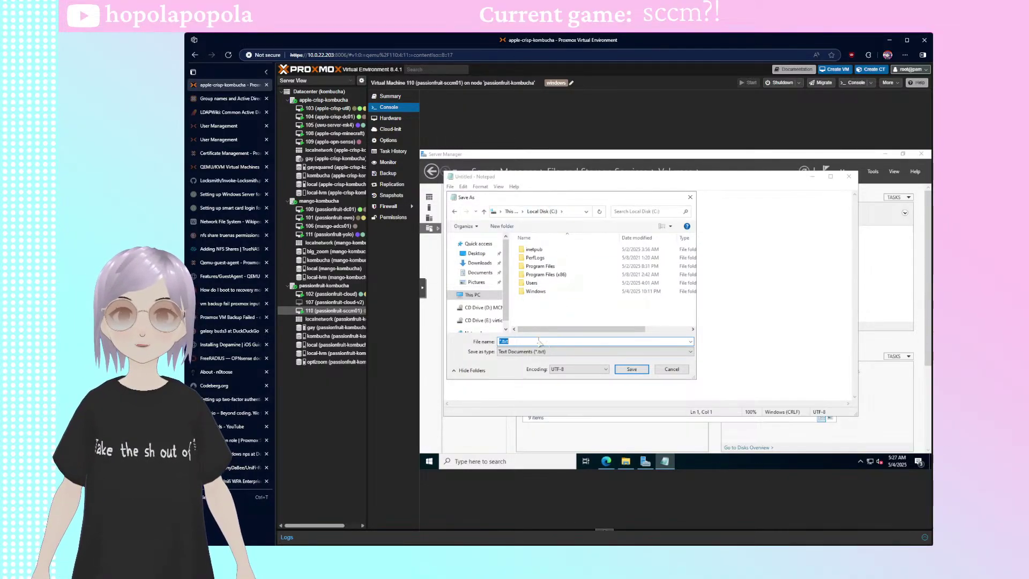
key(BackSpace)
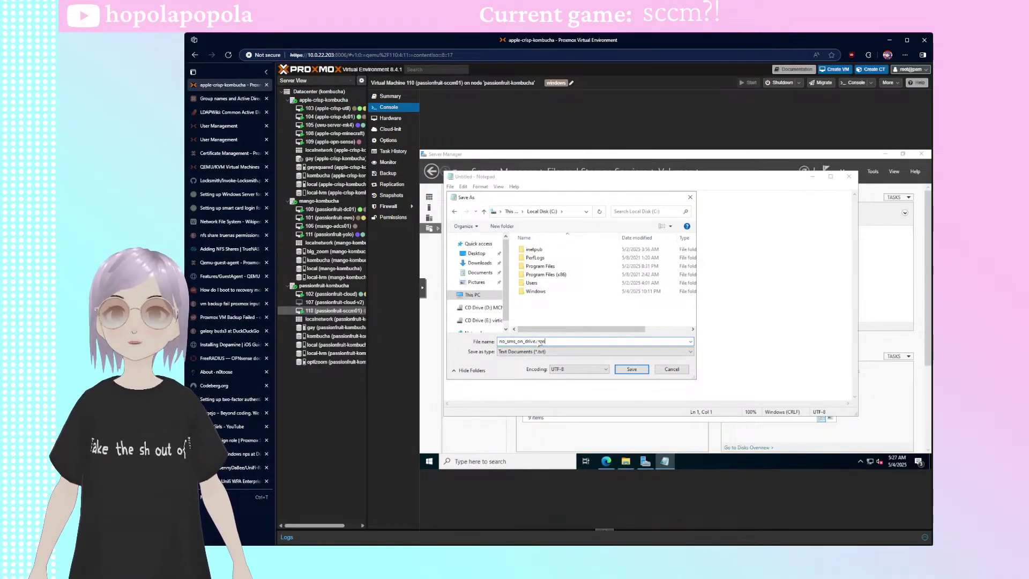
click(518, 351)
click(514, 368)
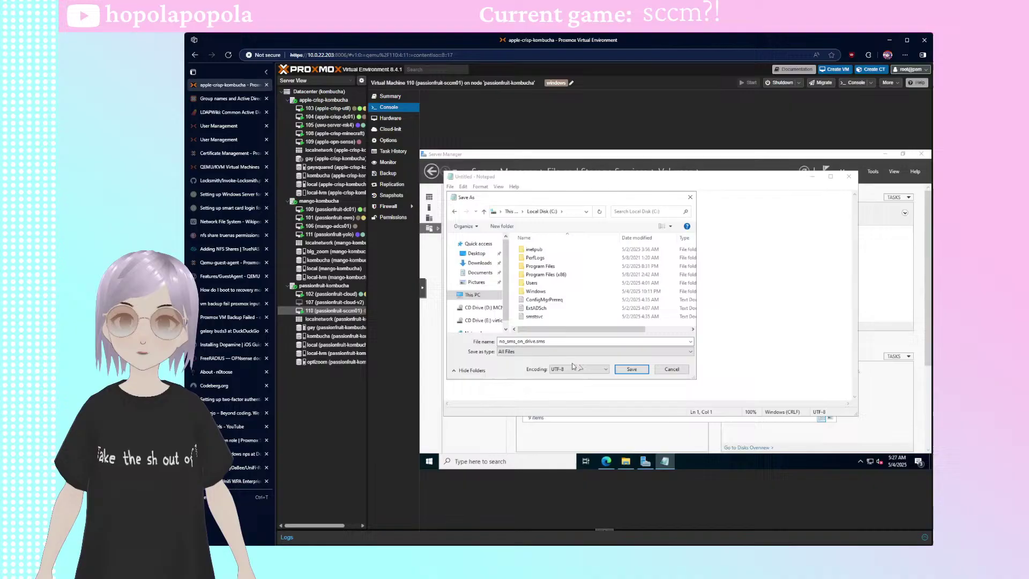
click(638, 369)
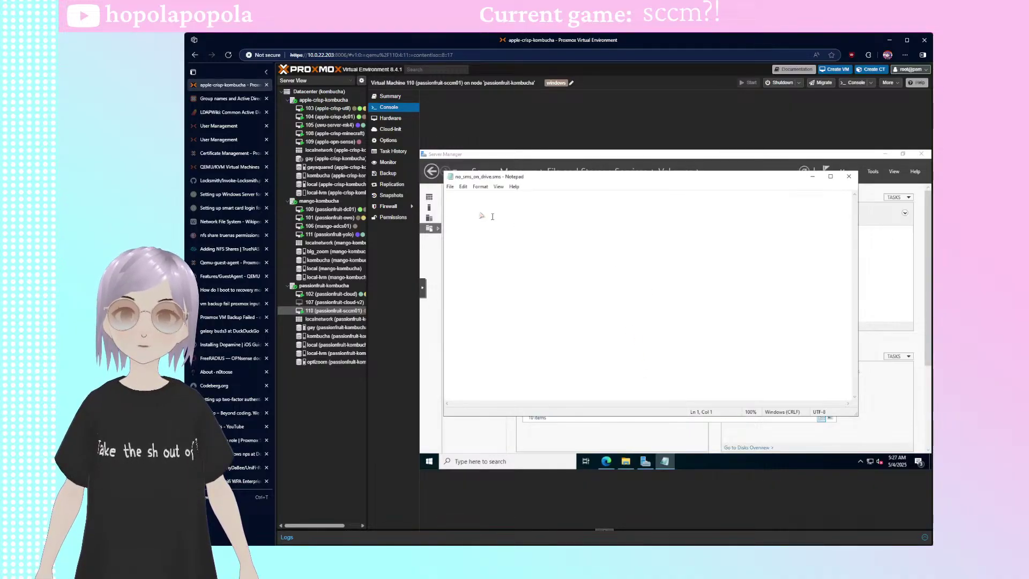
- Save another copy of no_sms_on_drive.sms to the sql_database drive
click(450, 186)
click(471, 235)
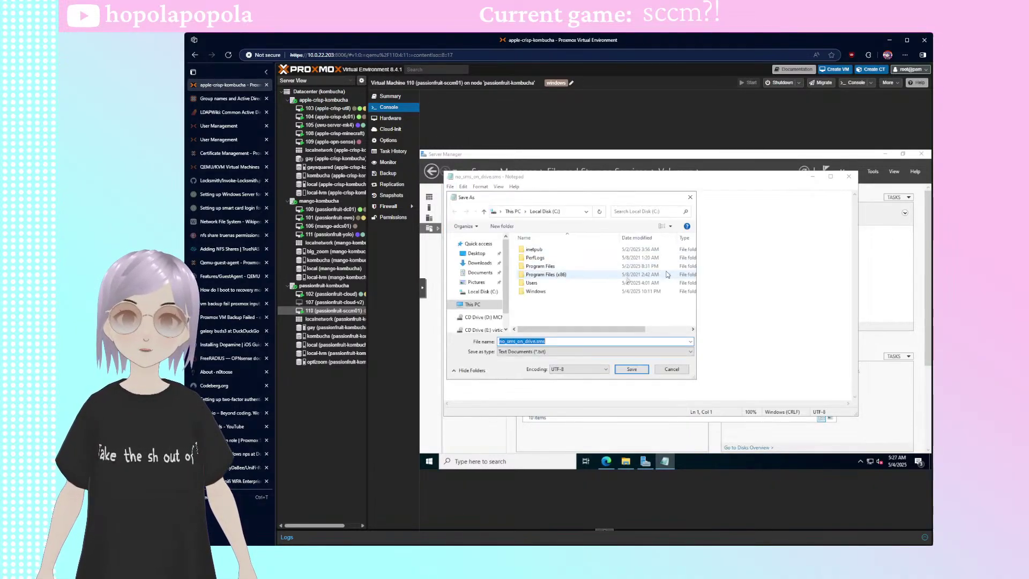
scroll(469, 300, down, 1)
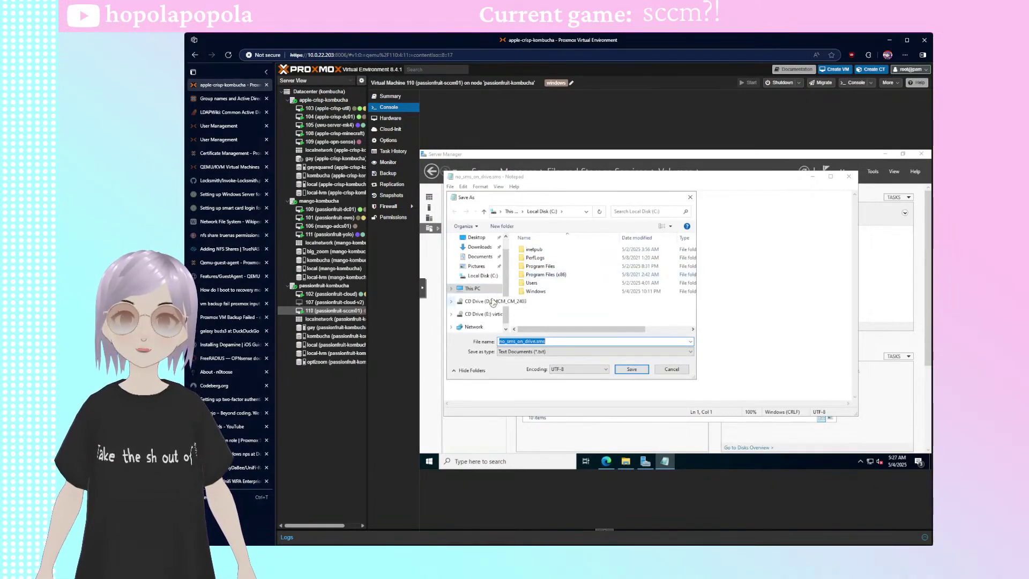
click(452, 289)
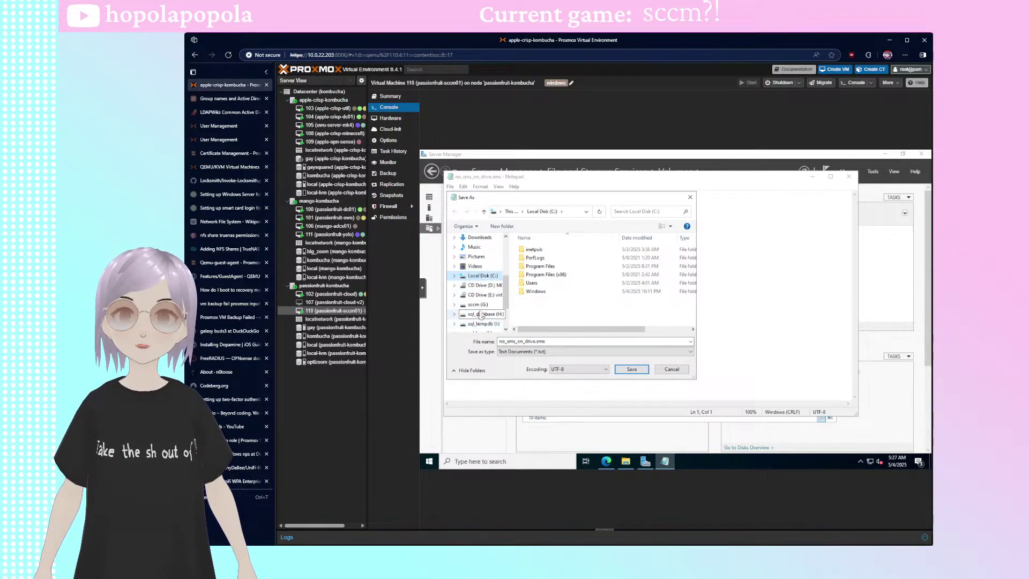
click(480, 316)
click(632, 369)
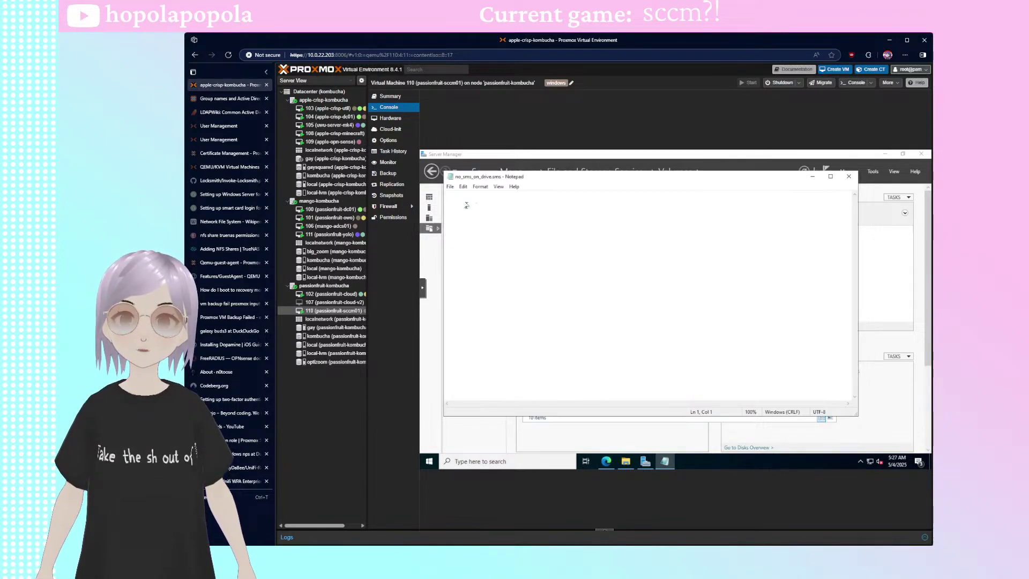
- Save copies of no_sms_on_drive.sms to the sql_tempdb and sql_logs drives, then close Notepad
click(450, 186)
click(503, 236)
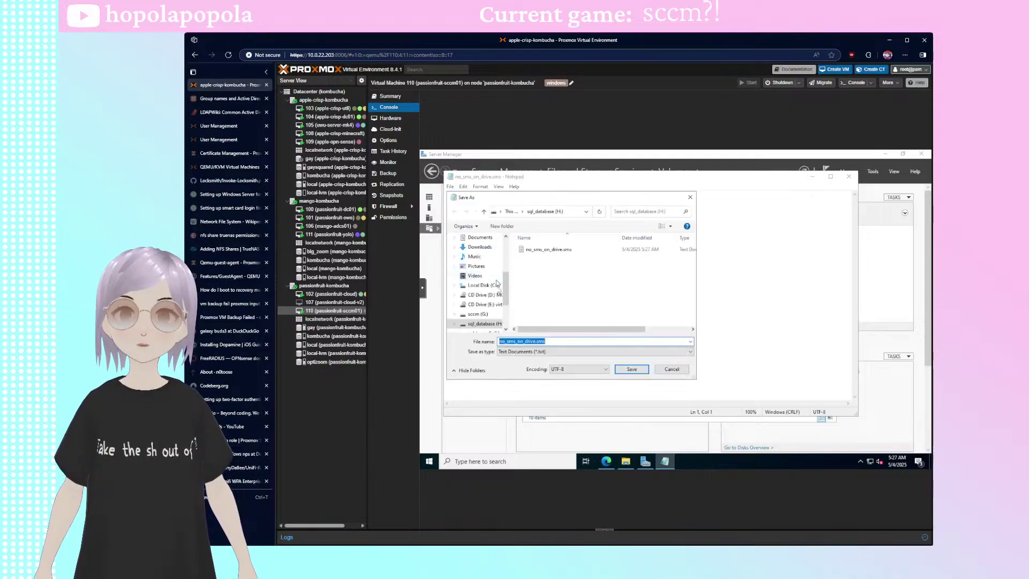
scroll(496, 284, down, 1)
click(480, 314)
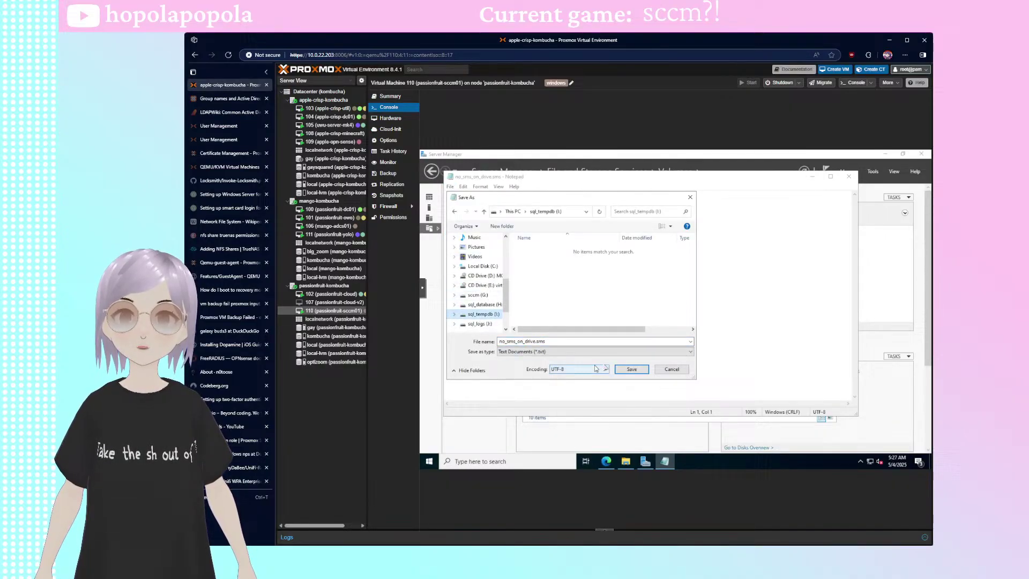
click(632, 369)
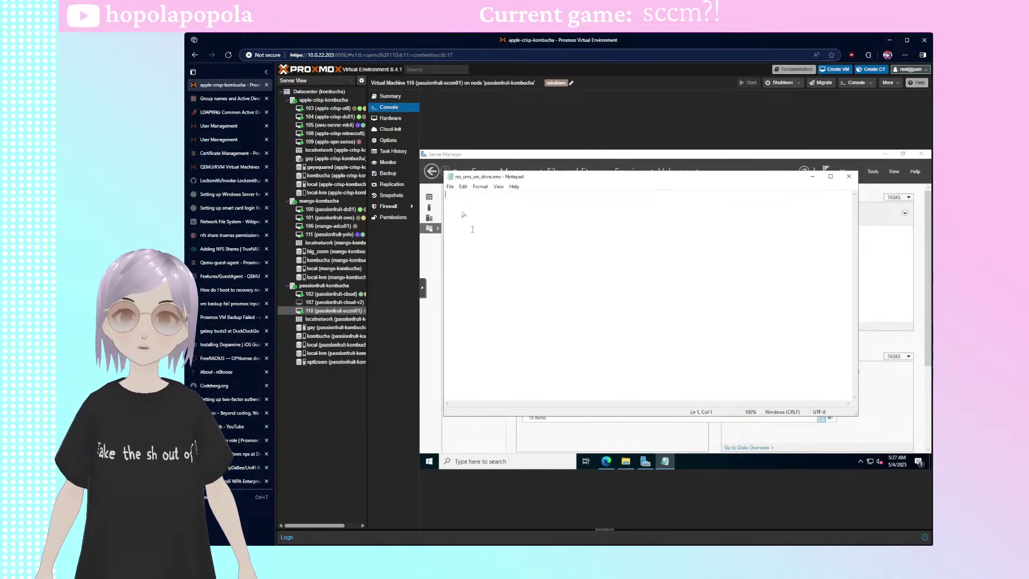
click(450, 186)
click(493, 231)
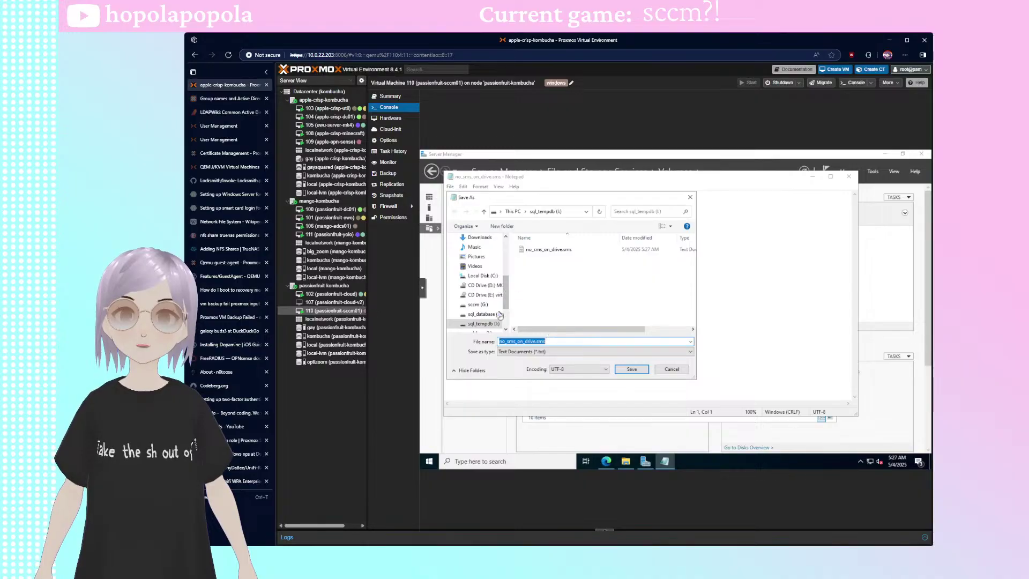
scroll(500, 315, down, 1)
click(481, 314)
click(593, 352)
click(635, 366)
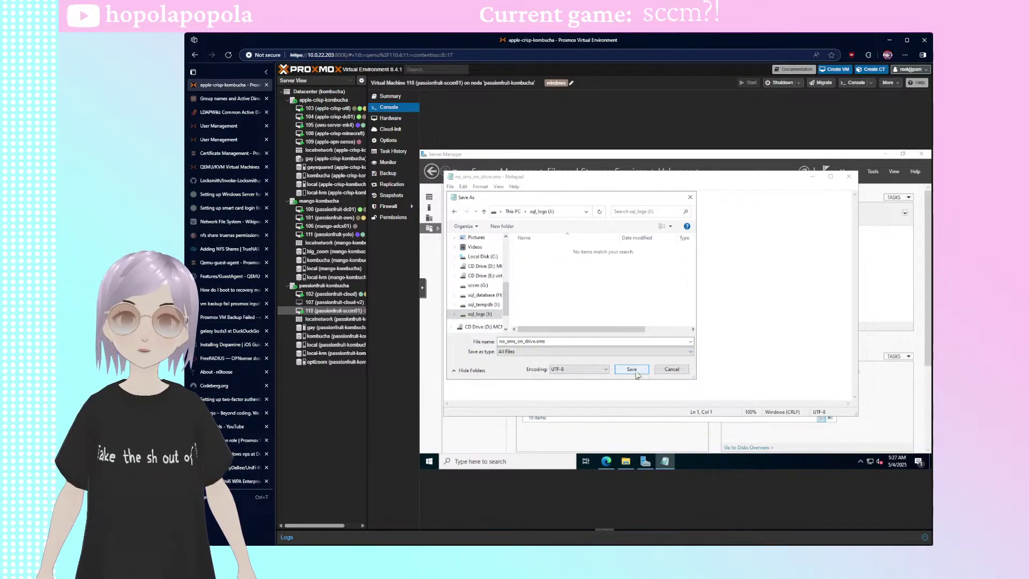
click(847, 176)
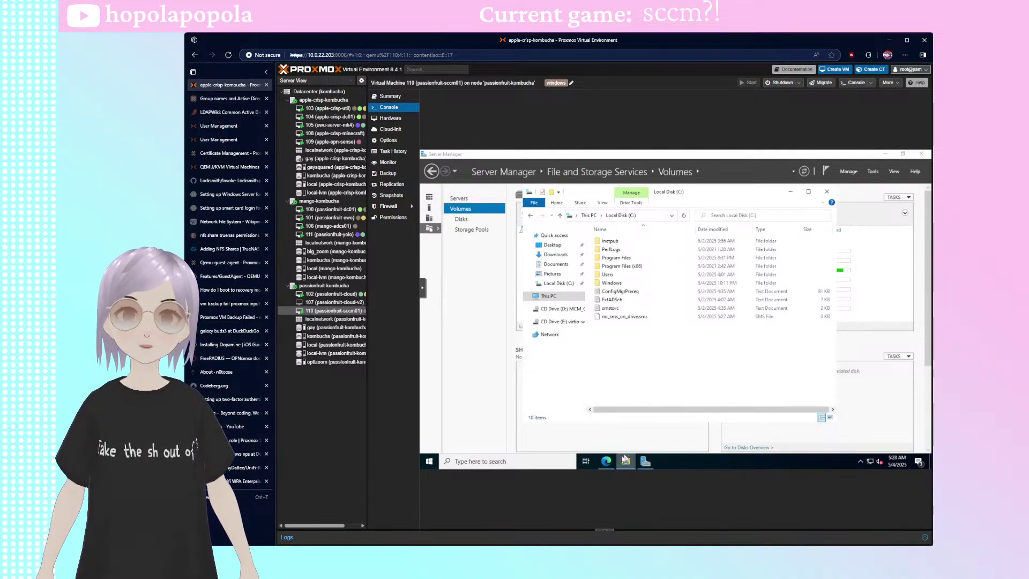
- Check the sccm, sql_database, sql_tempdb, sql_logs and C: drives for the marker file, then close Explorer
click(526, 296)
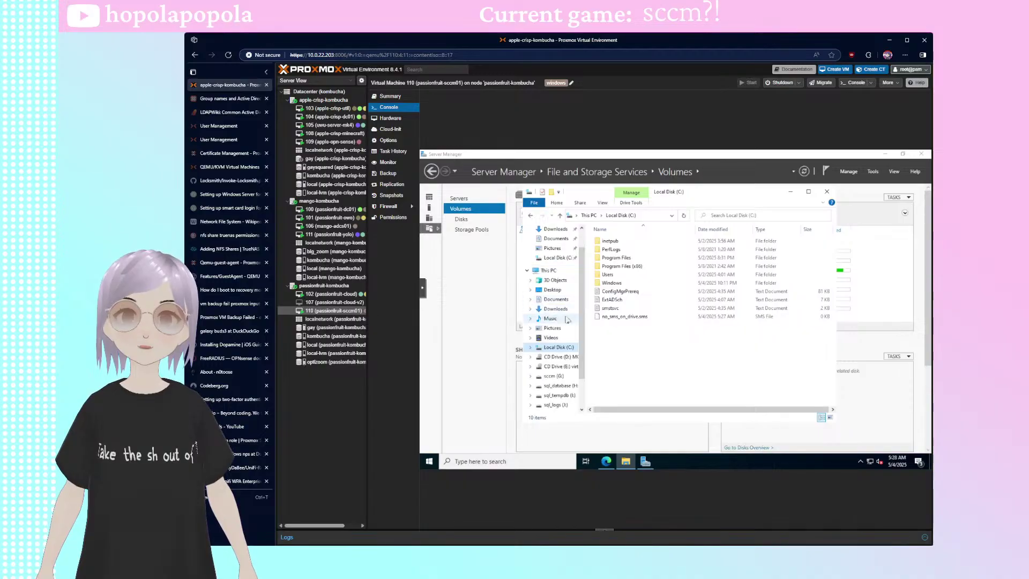
click(552, 381)
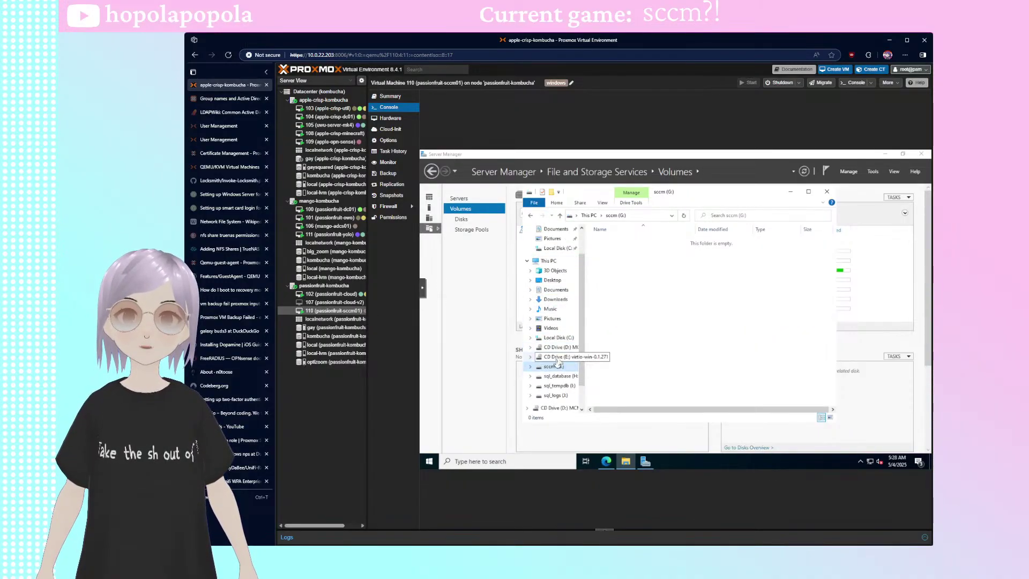
click(553, 378)
click(556, 390)
click(558, 393)
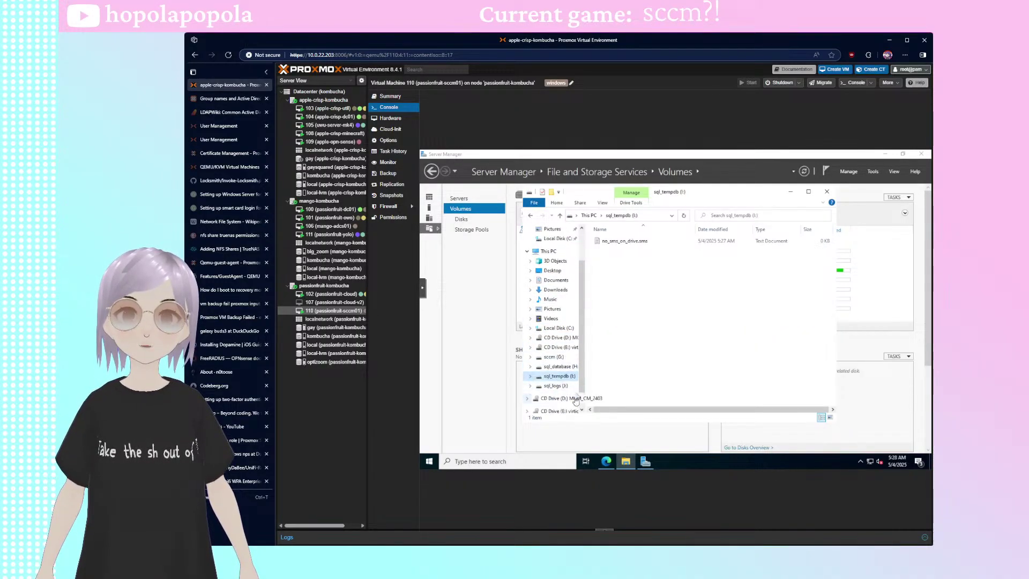
click(558, 328)
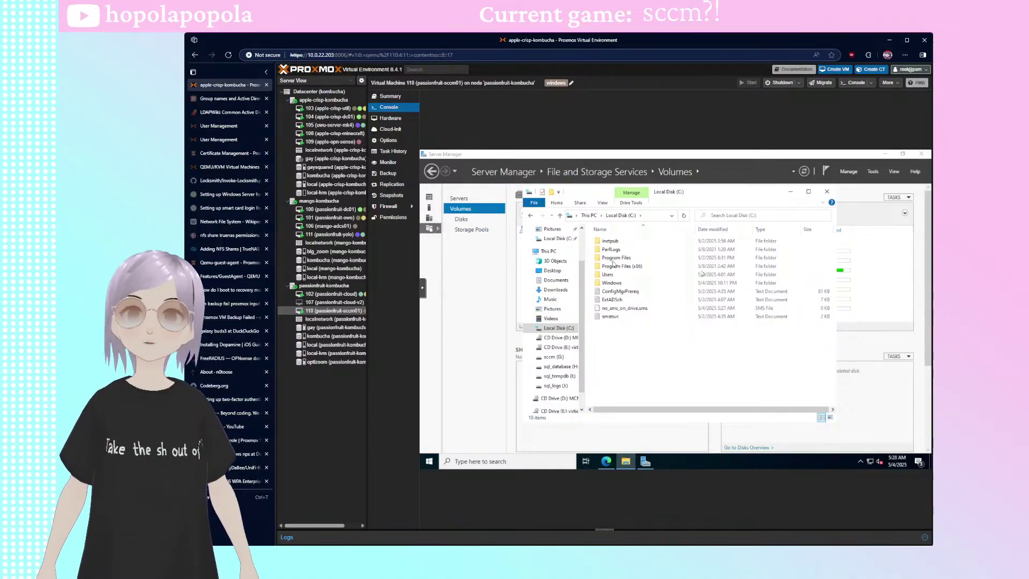
click(791, 191)
click(849, 172)
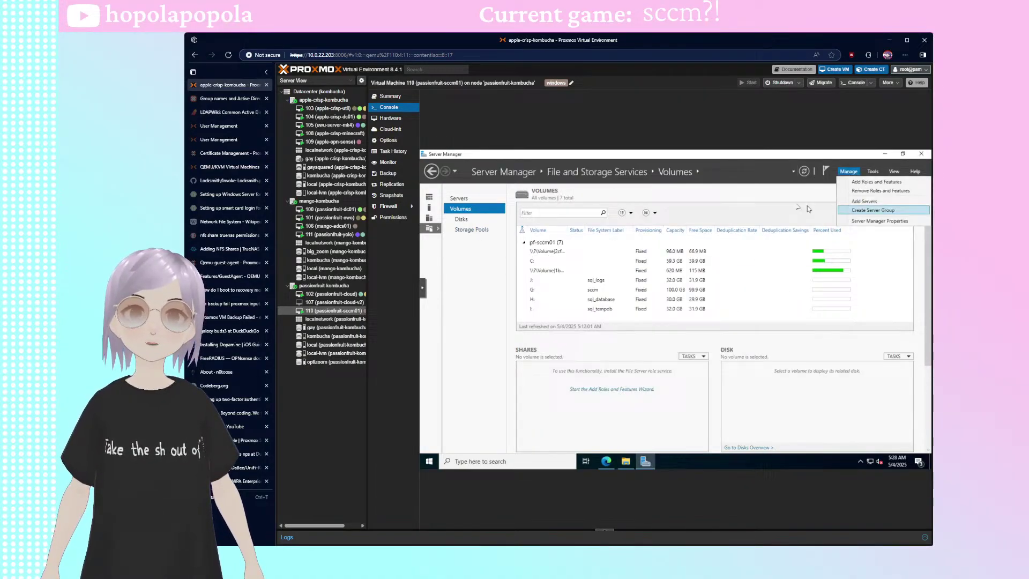
- Start Add Roles and Features with role-based installation on the listed destination server
click(876, 181)
click(695, 418)
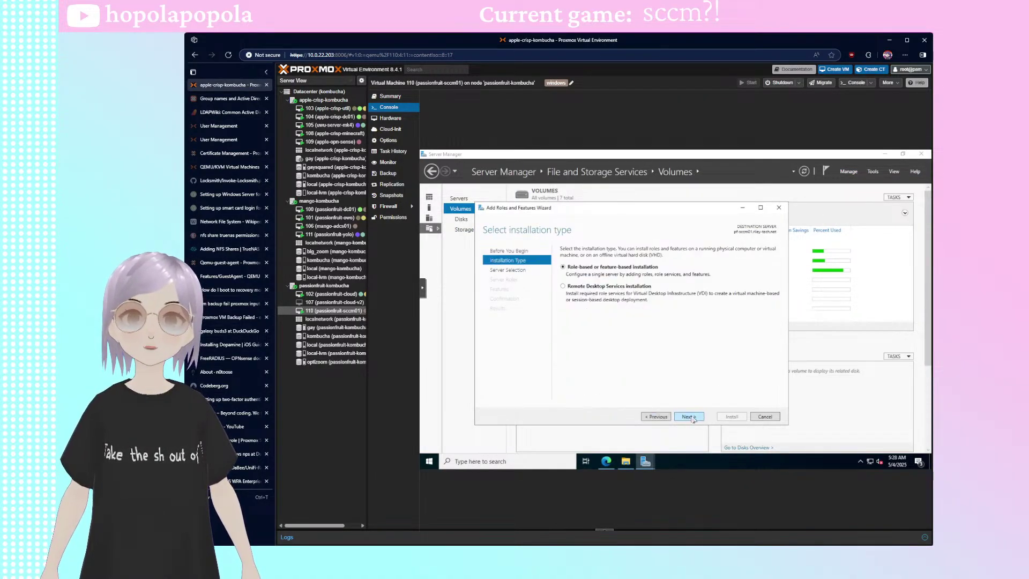
click(690, 417)
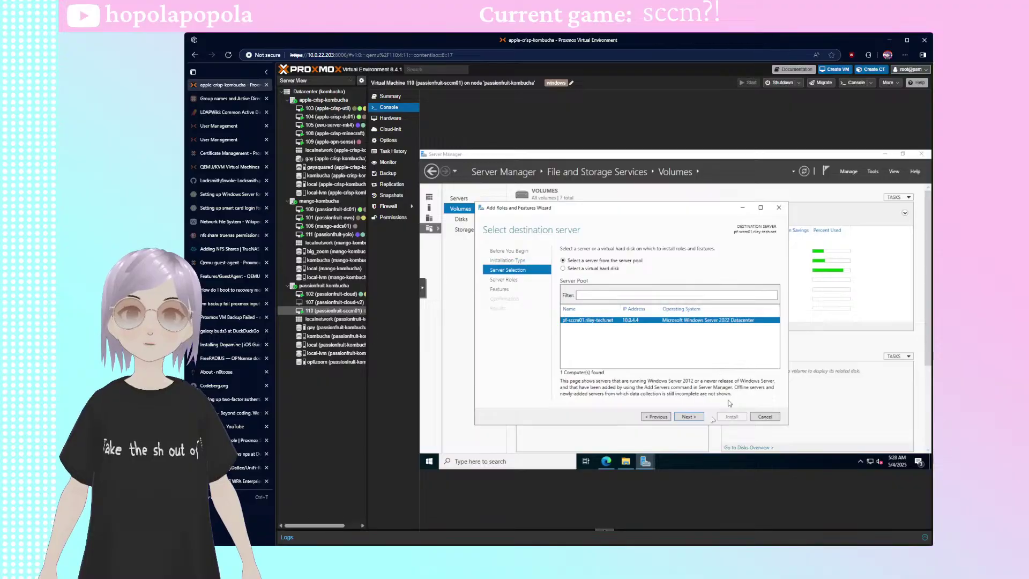
click(689, 417)
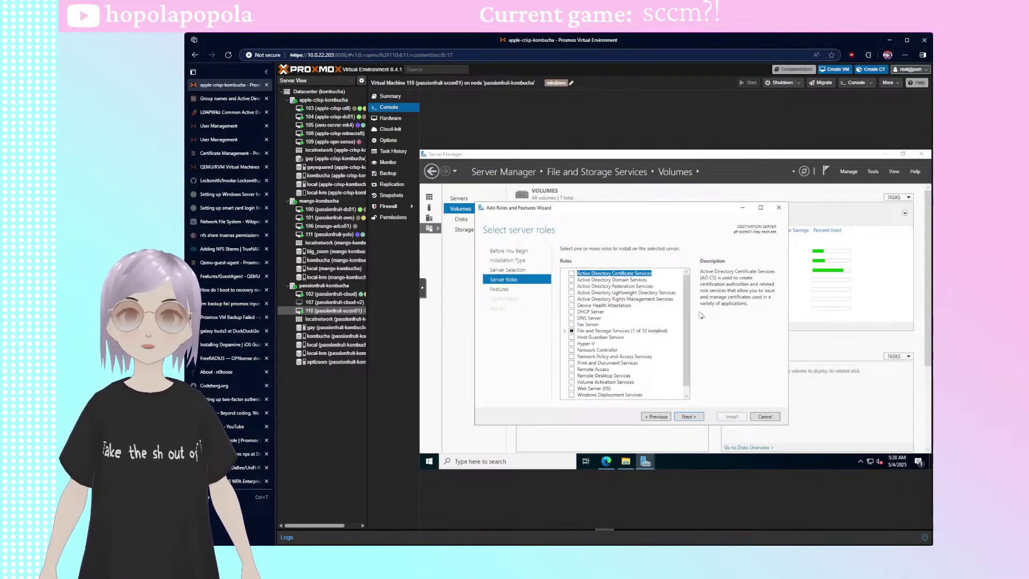
- Tick Web Server (IIS), accept its required features, and move to the Features page
scroll(651, 303, down, 1)
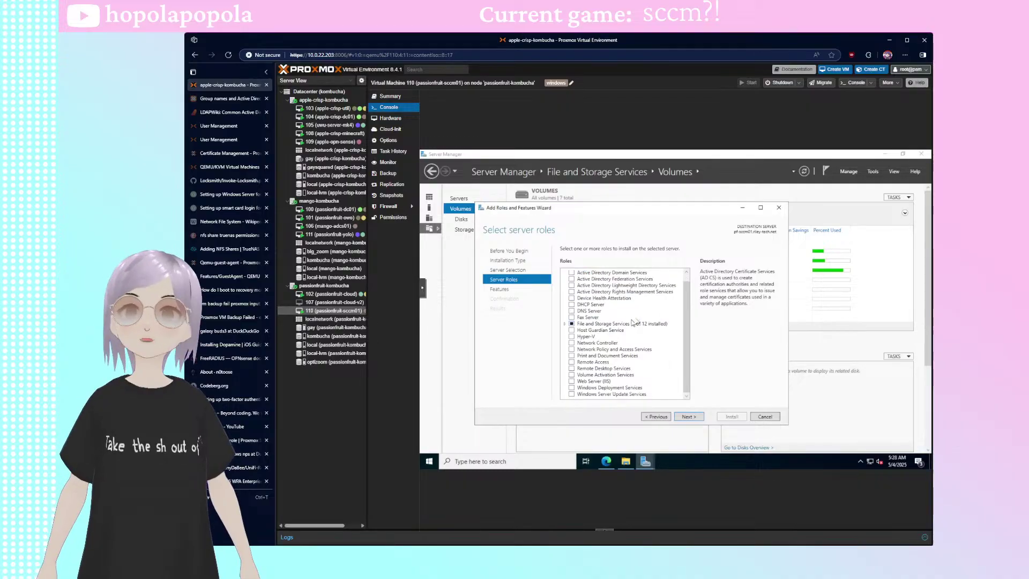
click(585, 382)
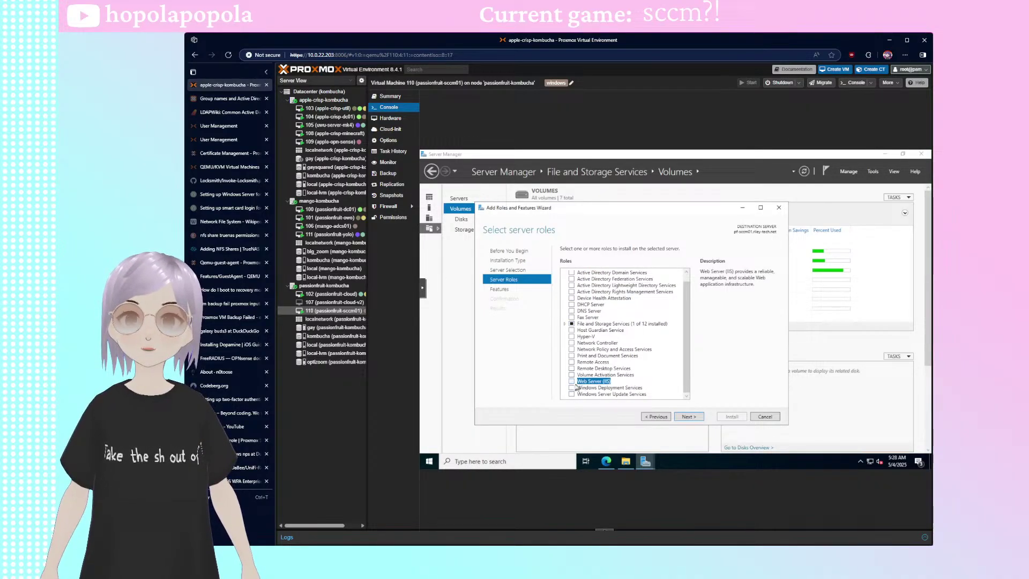
click(571, 381)
click(655, 381)
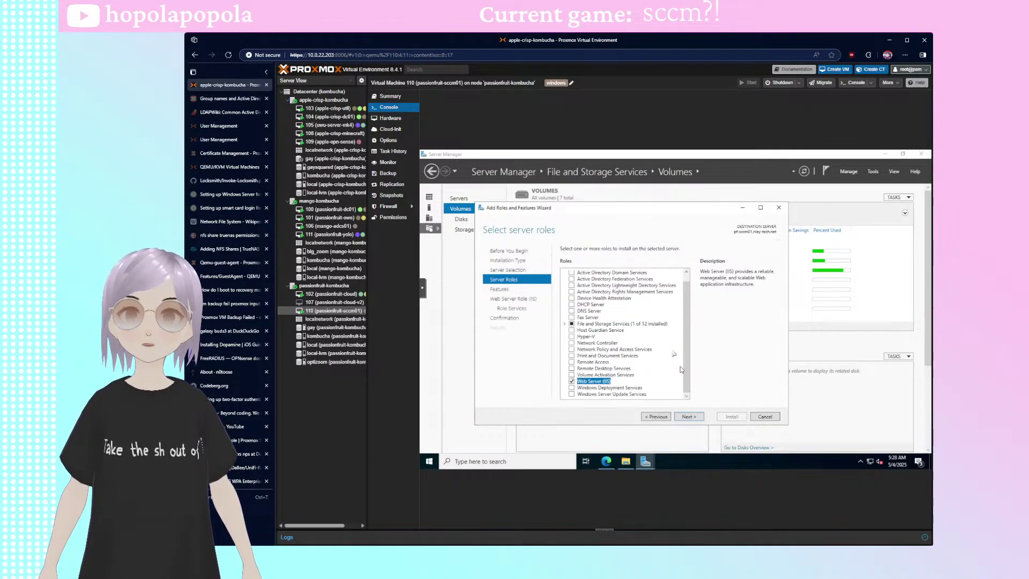
scroll(654, 338, up, 1)
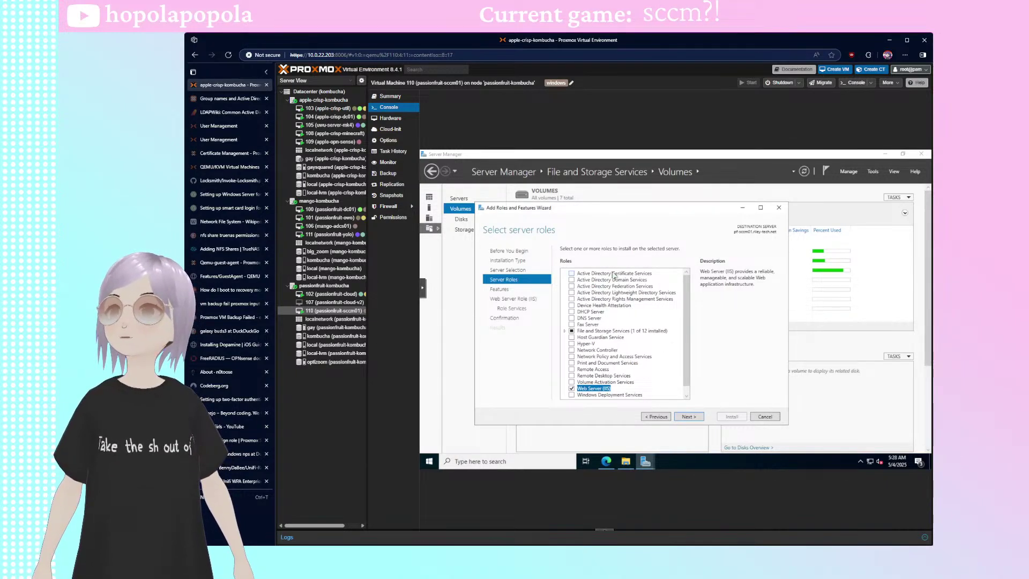
scroll(623, 298, down, 1)
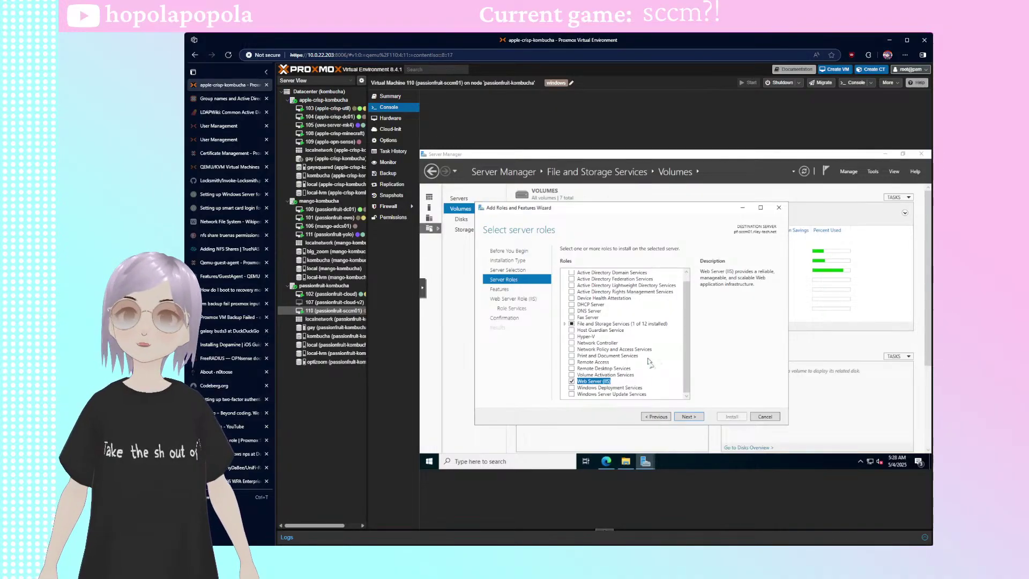
scroll(646, 363, up, 1)
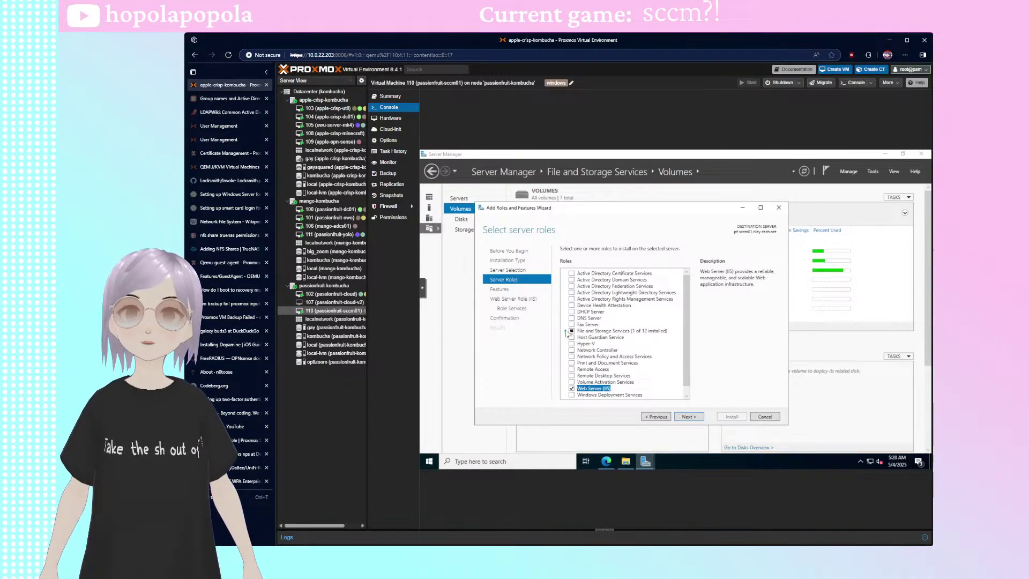
click(564, 331)
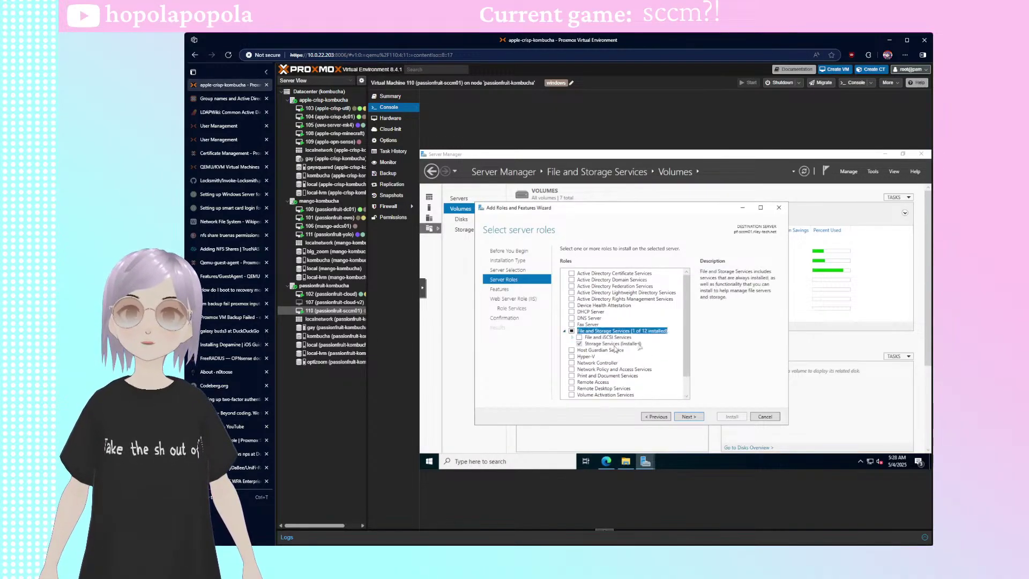
click(504, 290)
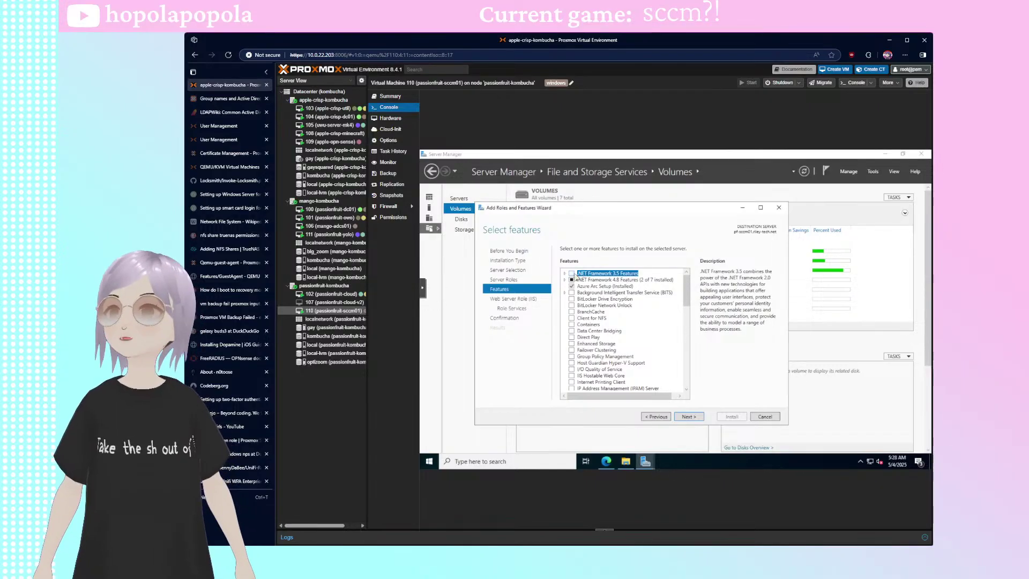
- Tick .NET Framework 3.5 Features and BITS, accepting the features BITS requires
click(566, 274)
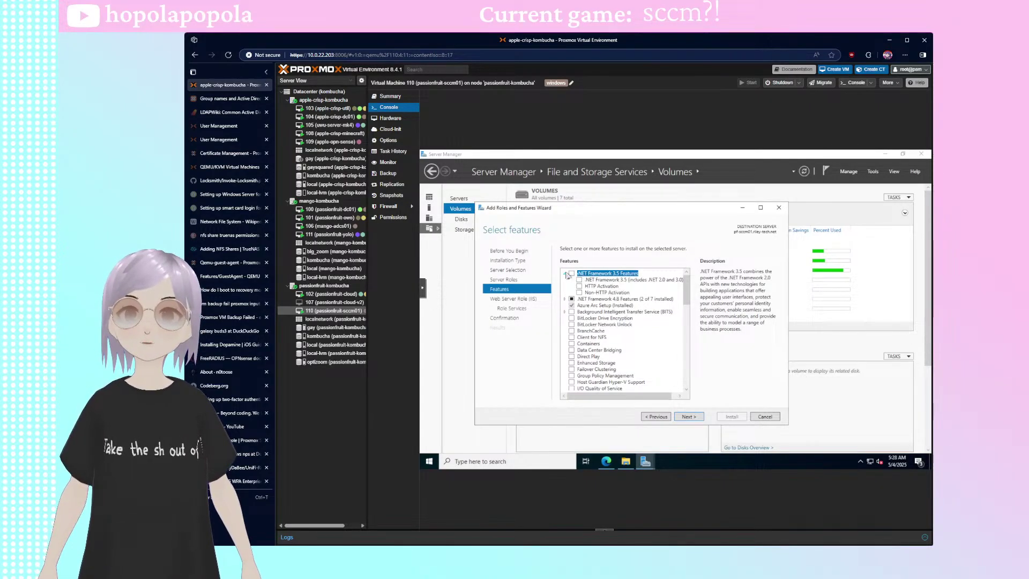
click(566, 274)
click(571, 274)
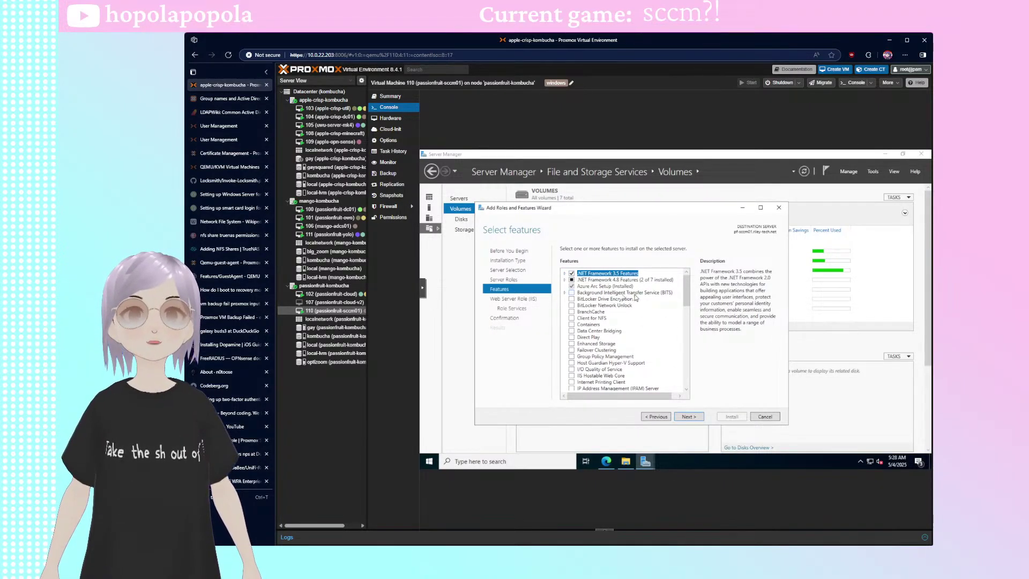
click(566, 292)
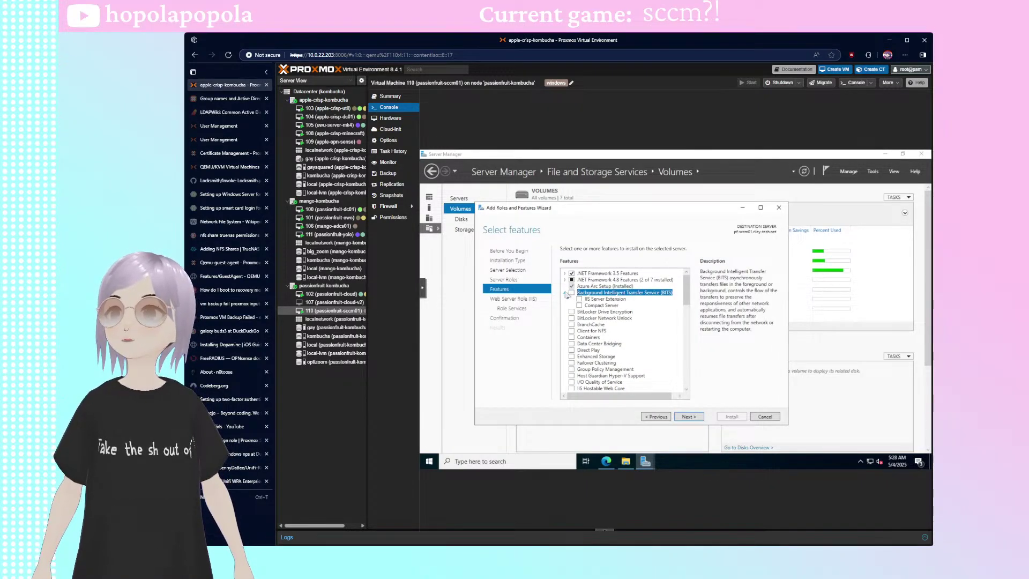
click(565, 293)
click(571, 292)
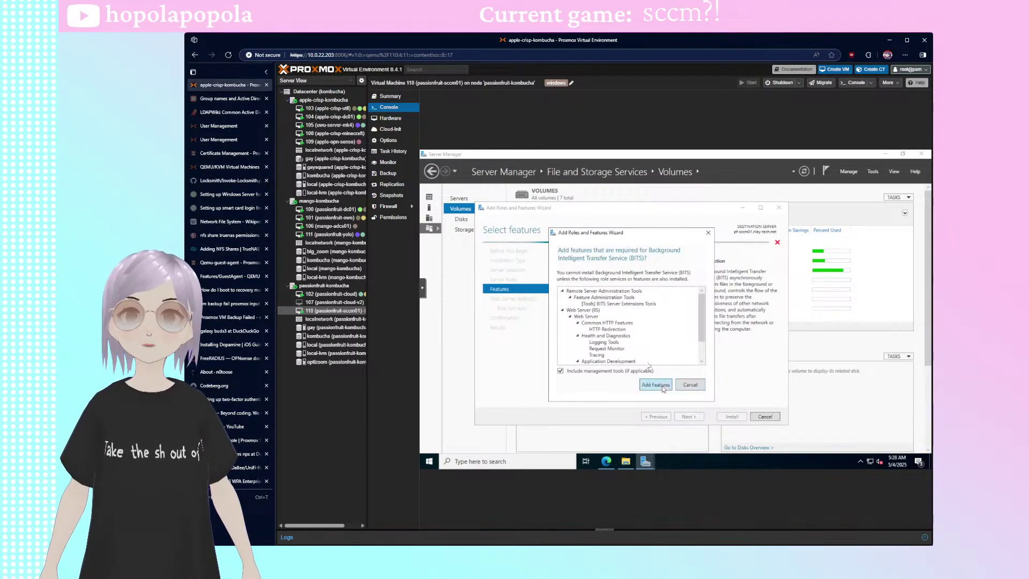
scroll(638, 327, down, 3)
click(655, 385)
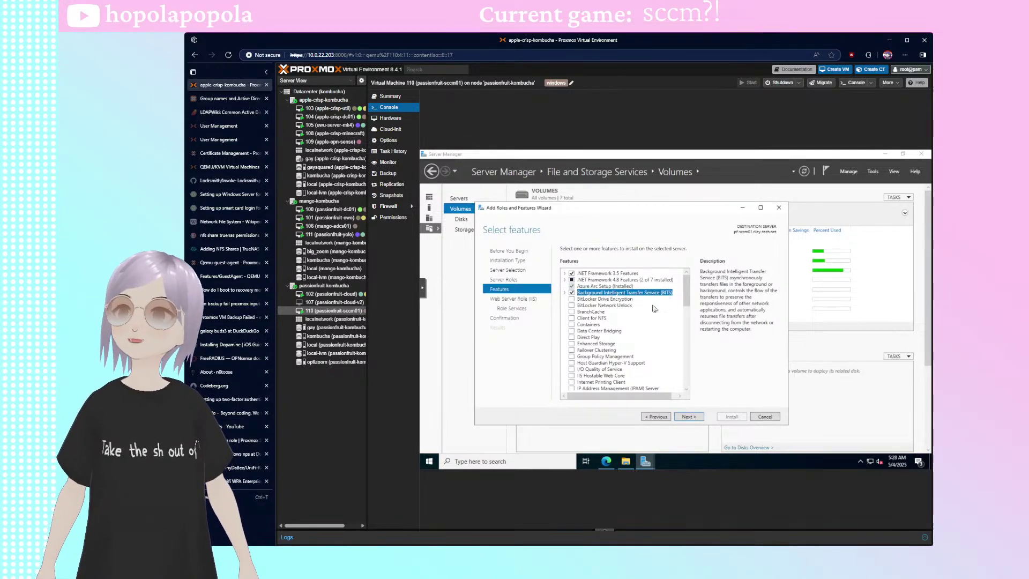
scroll(652, 321, down, 10)
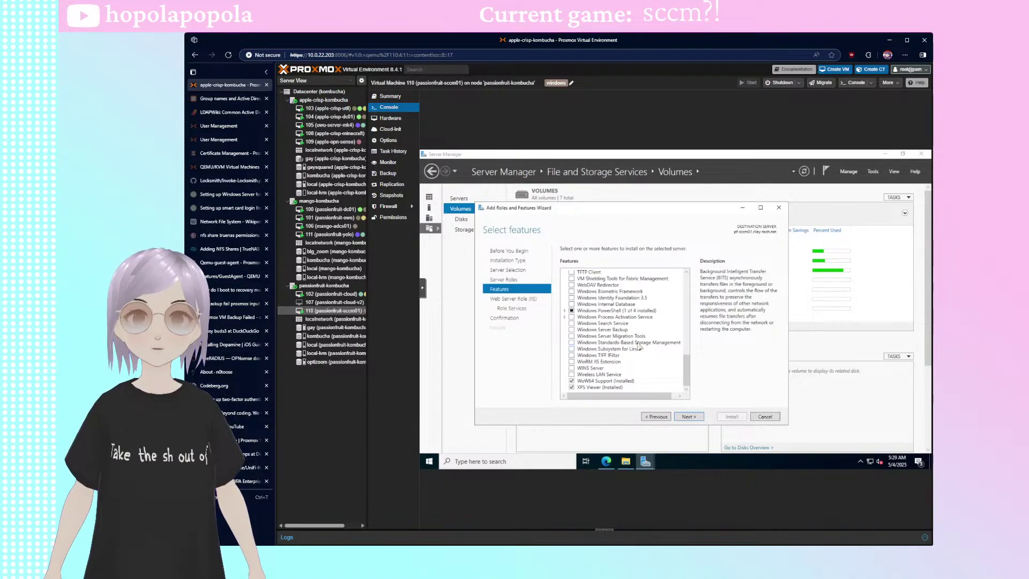
- Tick Windows Server Update Services under Server Roles and accept the features it requires
click(518, 280)
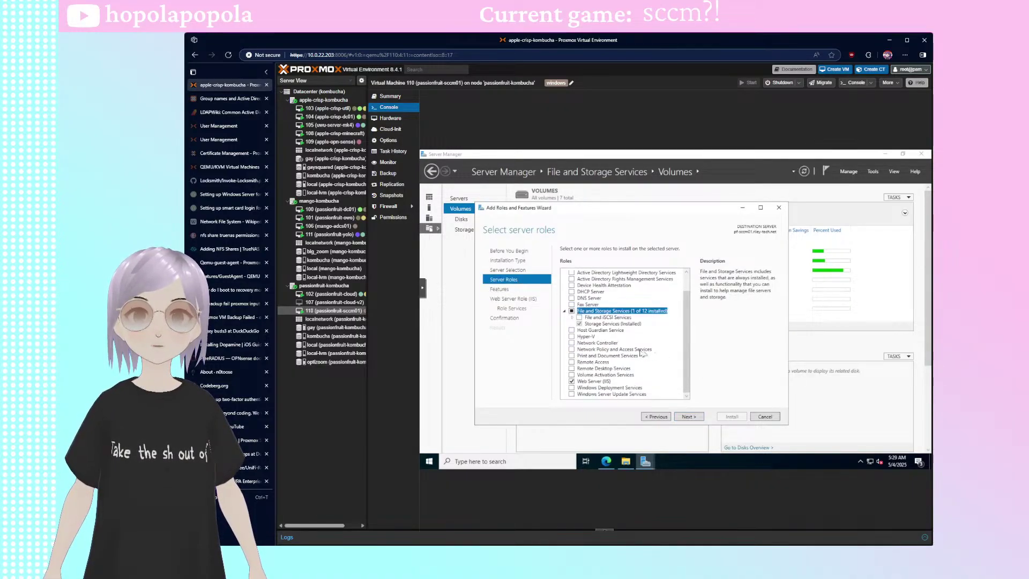
click(598, 397)
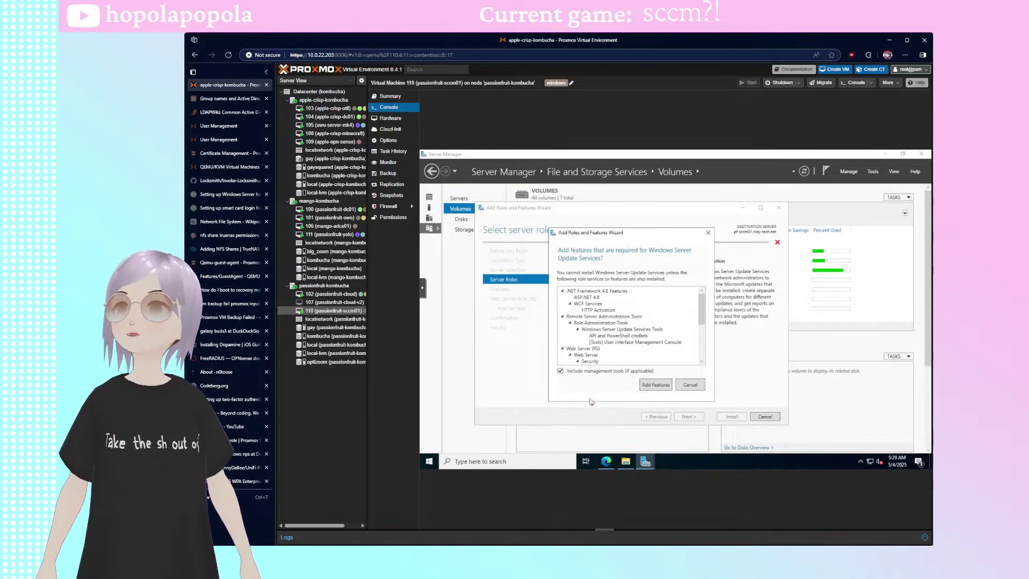
scroll(661, 348, down, 3)
scroll(668, 351, up, 3)
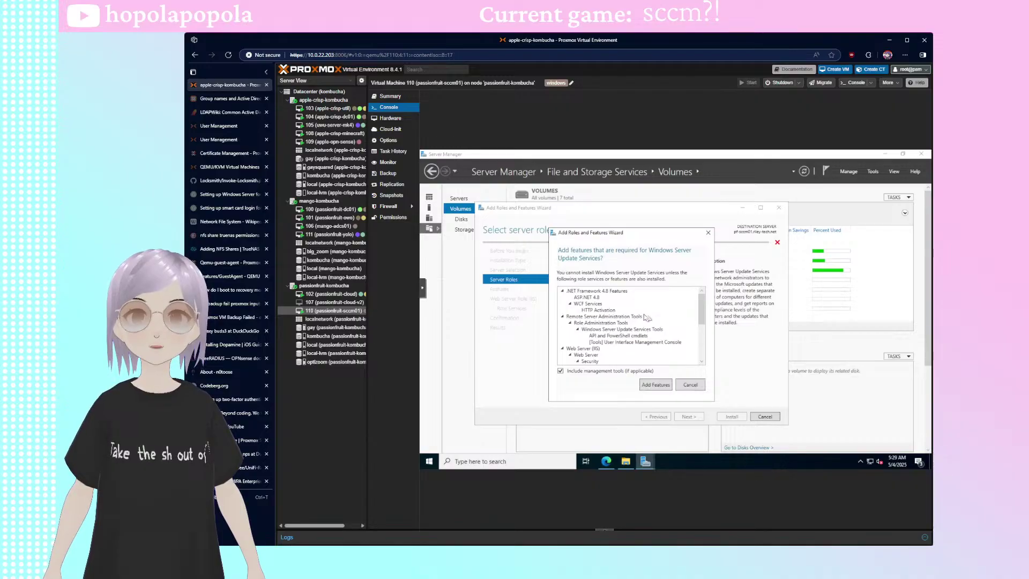
scroll(646, 319, down, 5)
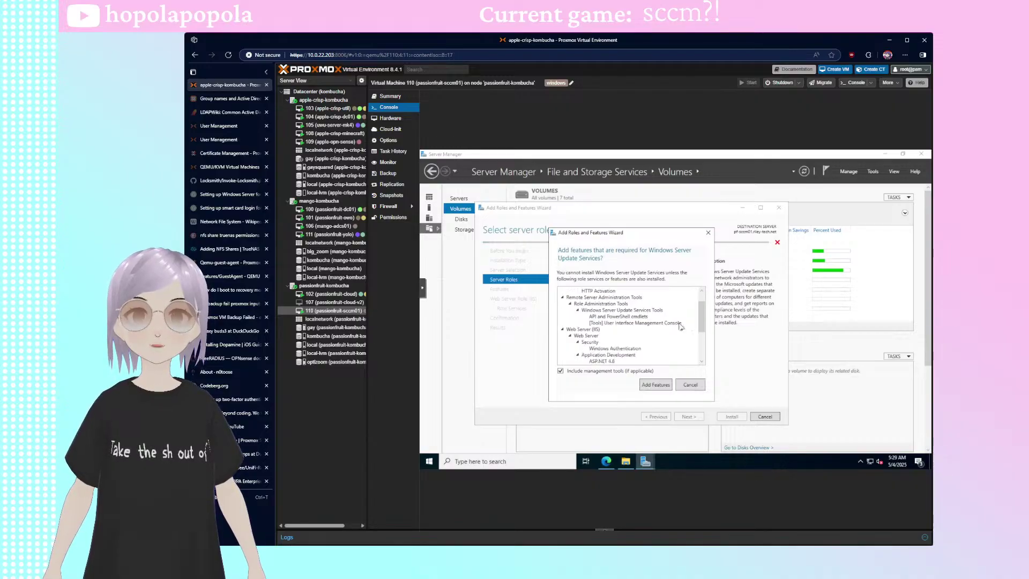
click(654, 387)
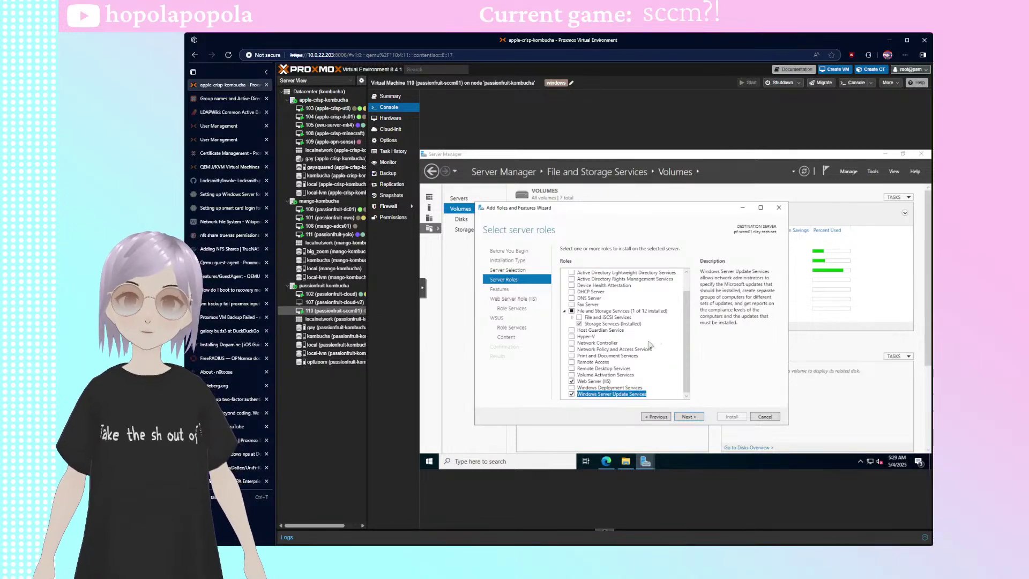
scroll(644, 358, up, 1)
scroll(653, 347, down, 1)
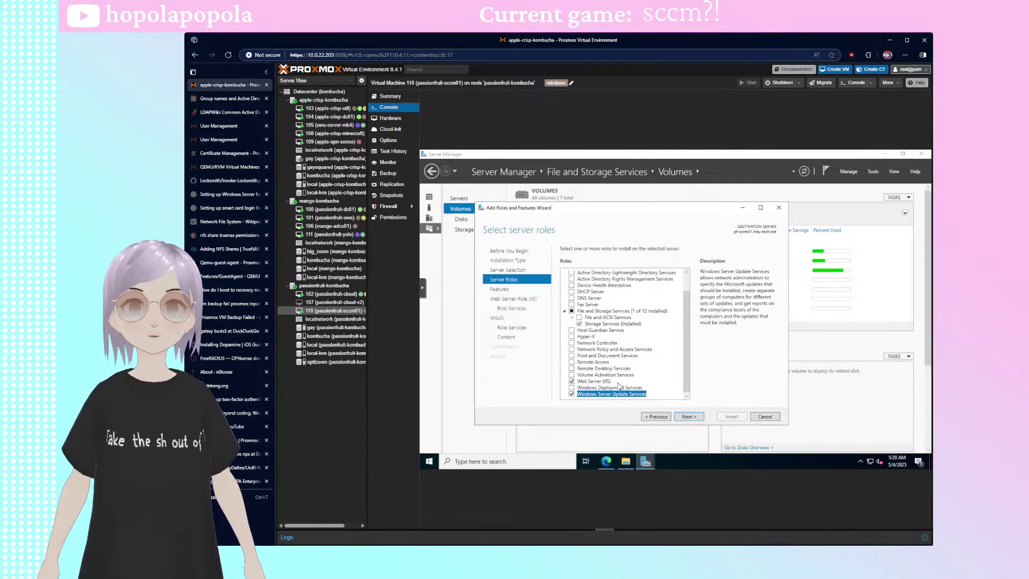
click(634, 388)
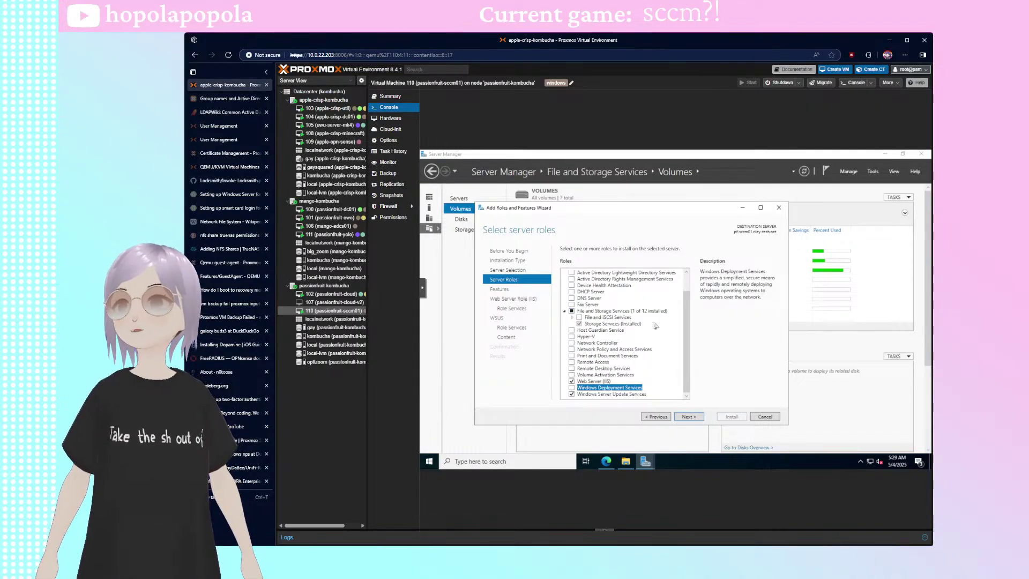
- Tick Remote Differential Compression in the wizard's features list
click(516, 290)
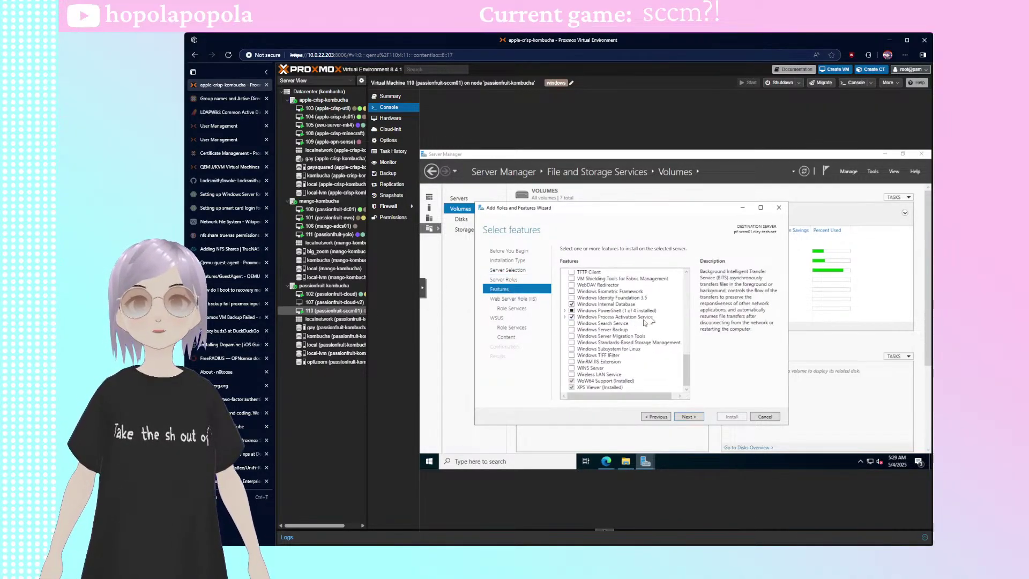
scroll(645, 338, down, 5)
scroll(642, 345, up, 4)
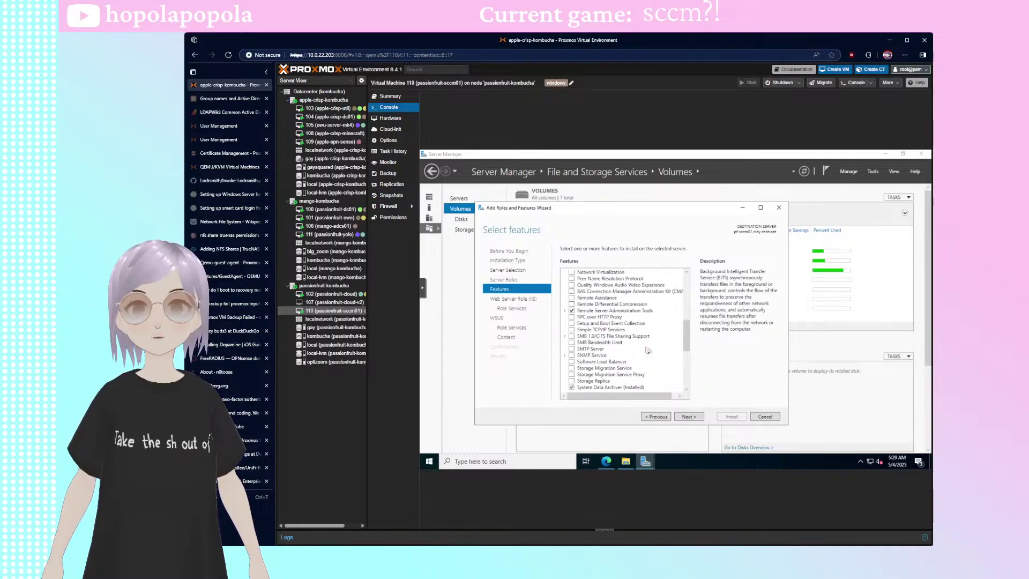
click(611, 304)
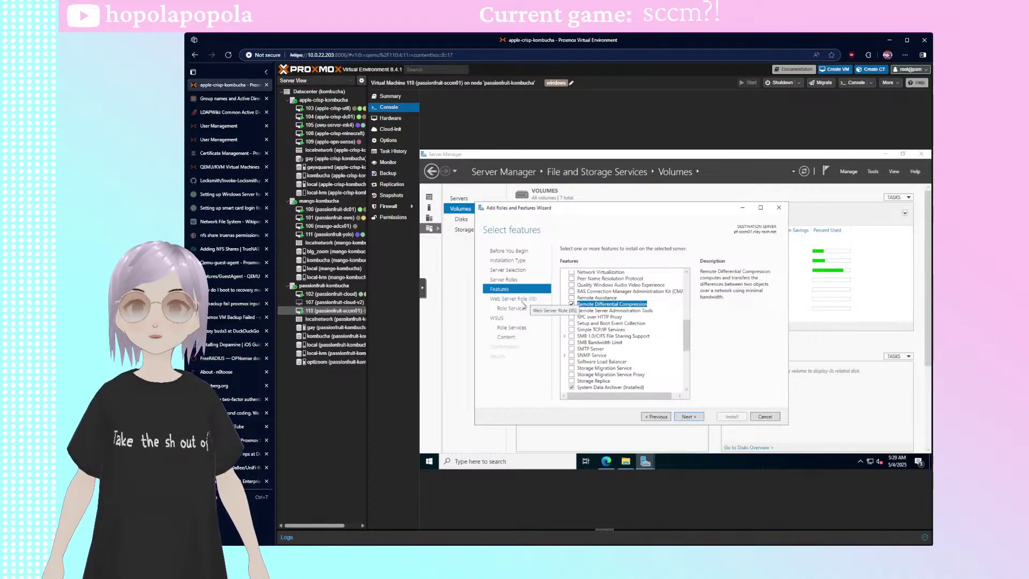
scroll(645, 328, up, 5)
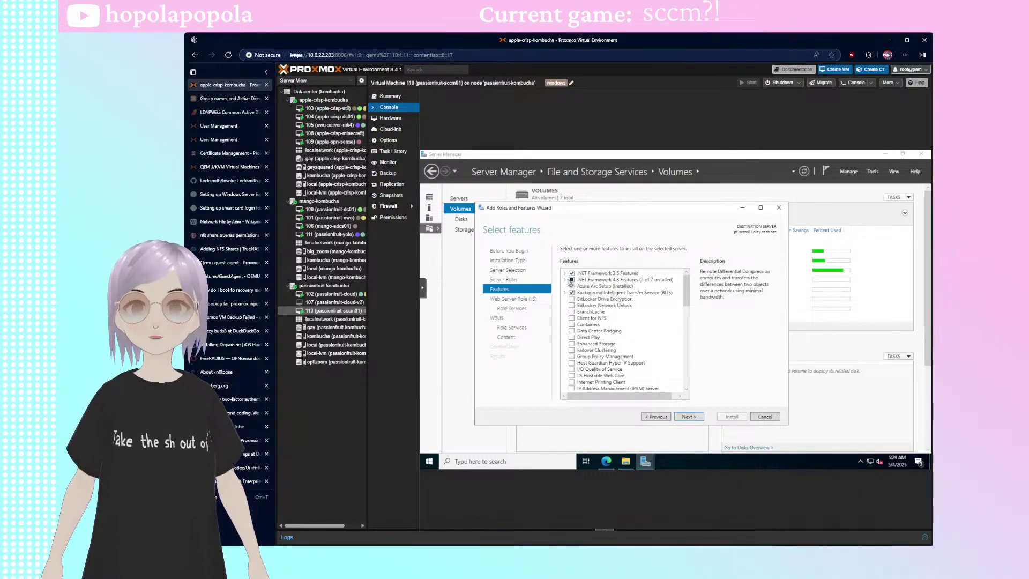
- Review the .NET Framework 4.8 WCF Services sub-features, recheck Server Roles, then continue
click(565, 280)
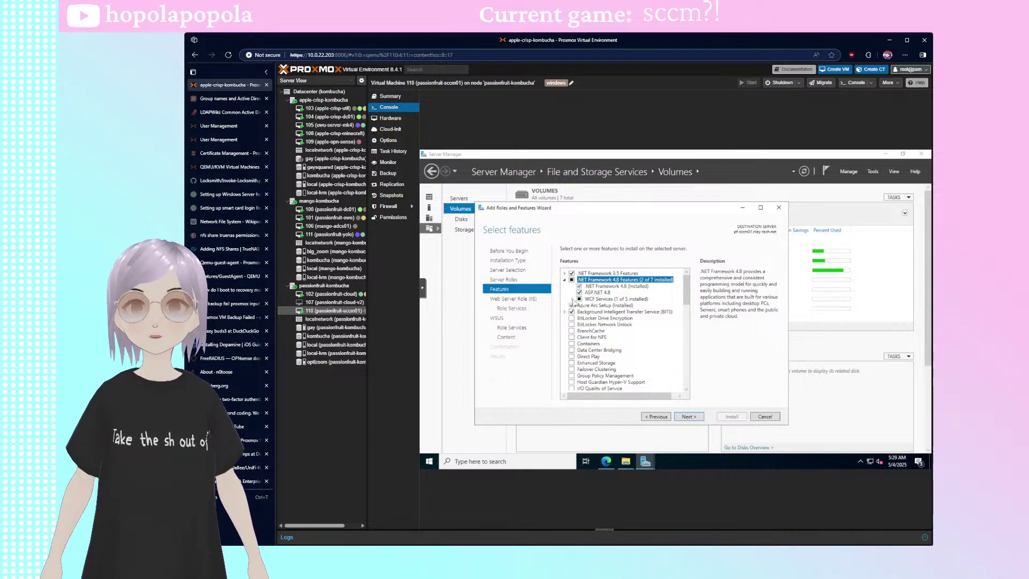
click(572, 299)
click(565, 280)
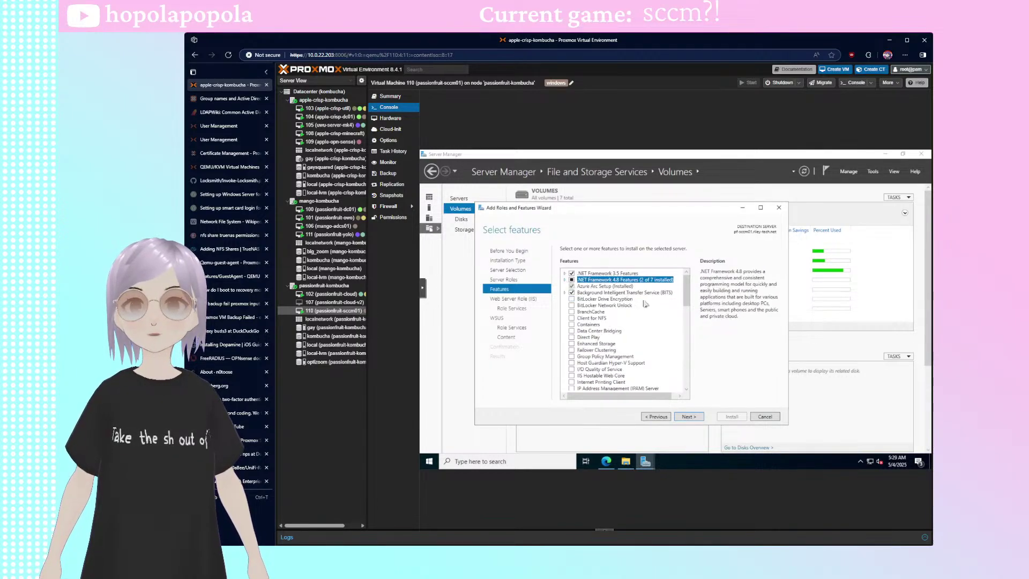
scroll(645, 304, down, 9)
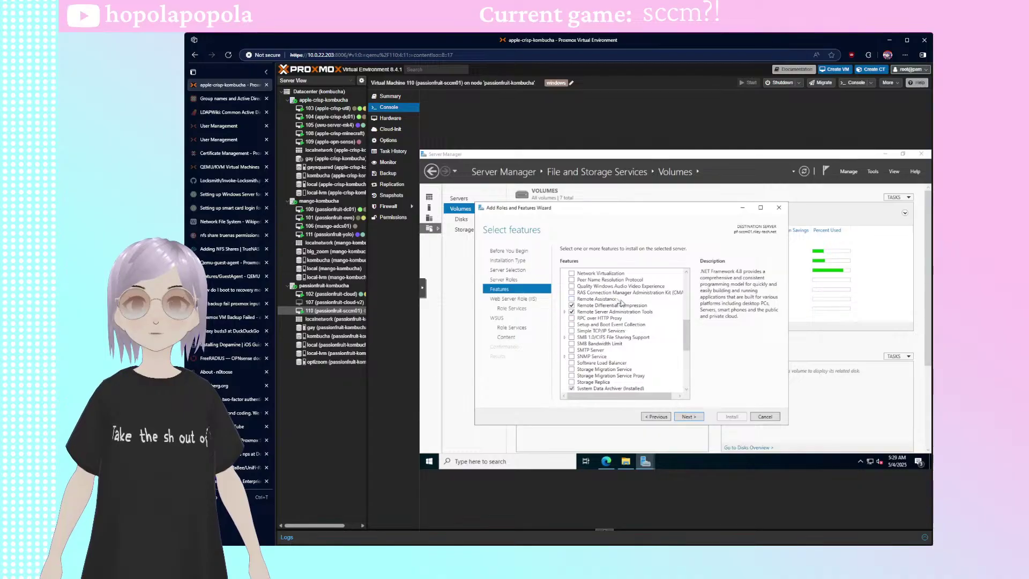
click(509, 281)
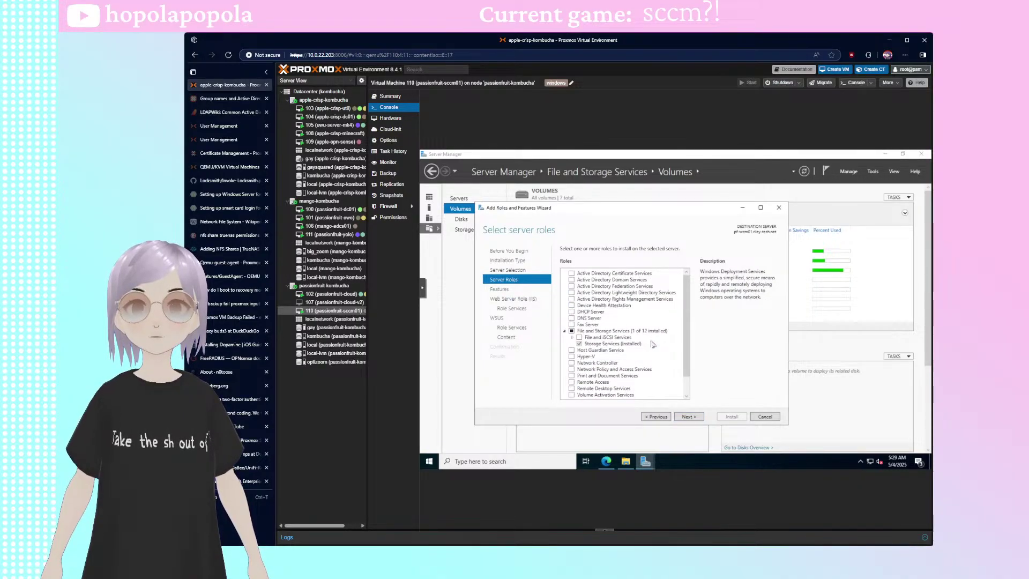
scroll(651, 340, down, 1)
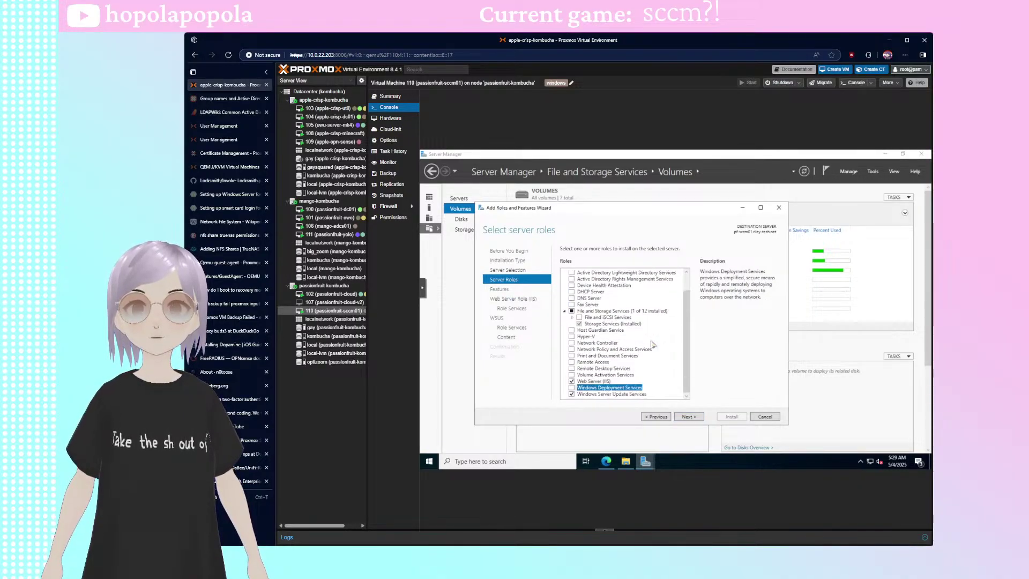
click(500, 289)
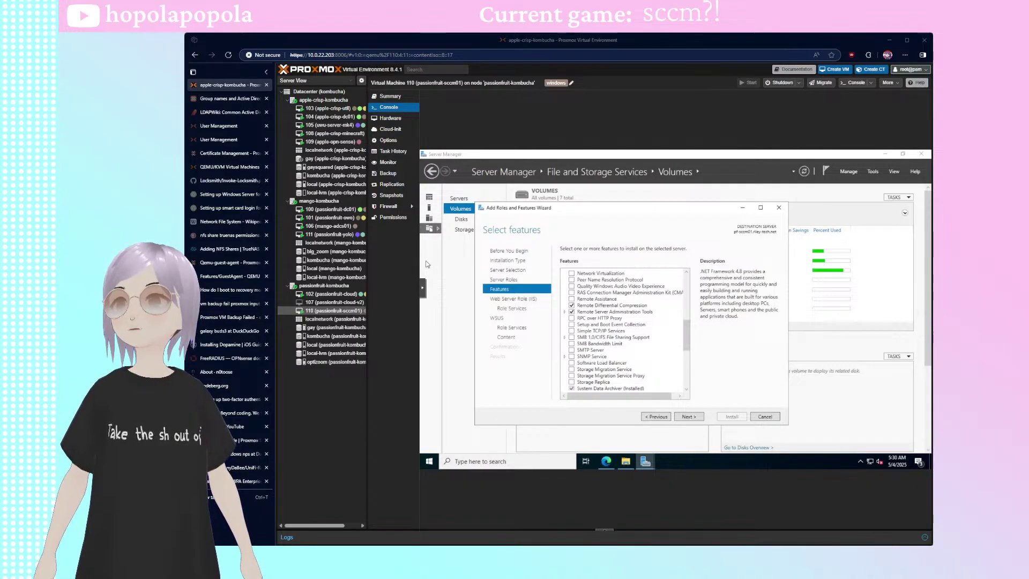
- Advance past features and the Web Server (IIS) pages, keeping the default IIS role services
click(691, 417)
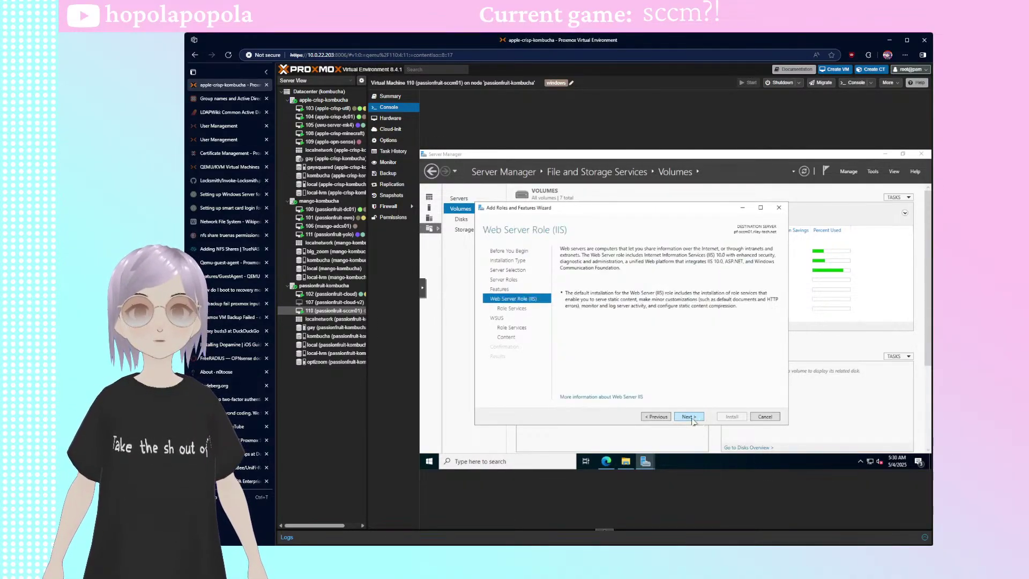
click(697, 417)
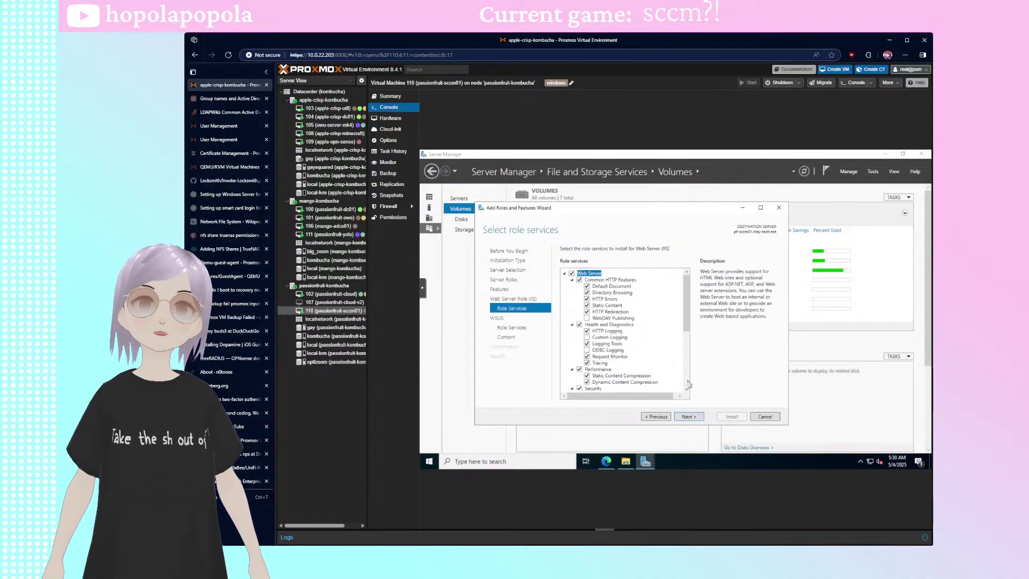
scroll(672, 341, down, 6)
scroll(672, 341, up, 6)
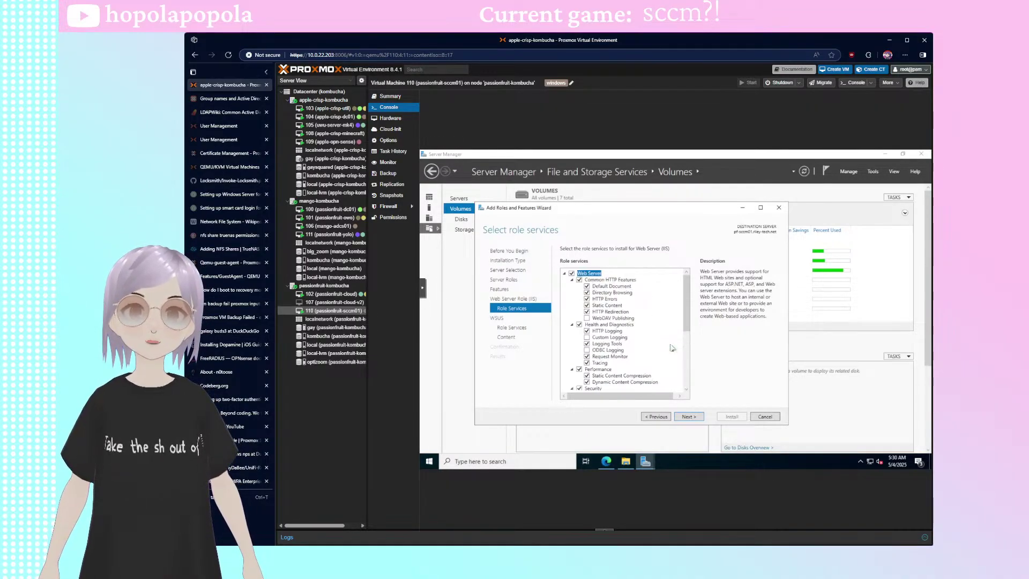
click(691, 417)
click(691, 418)
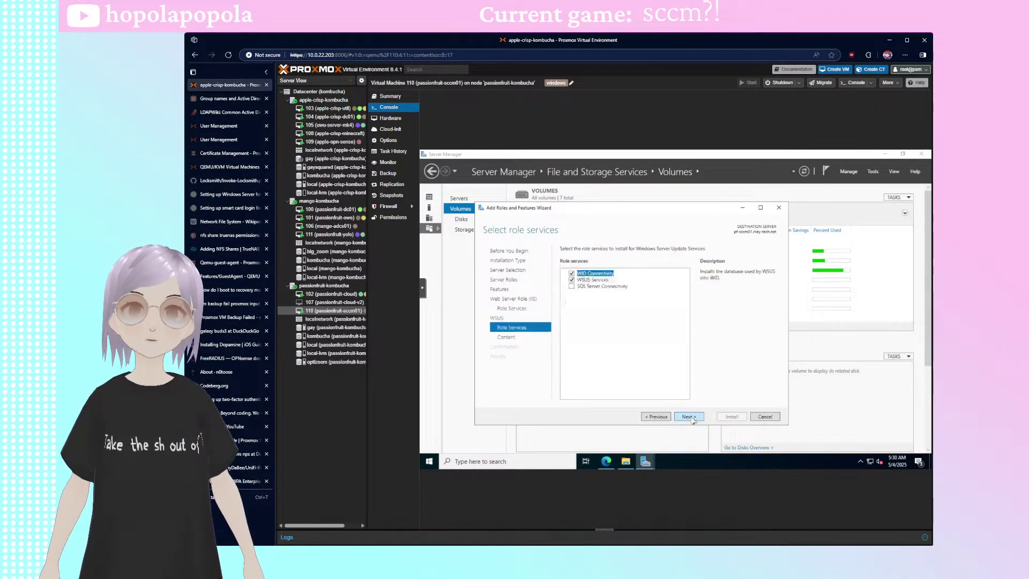
- Keep WID Connectivity for WSUS, dismissing the SQL conflict, and disable local update storage
click(609, 289)
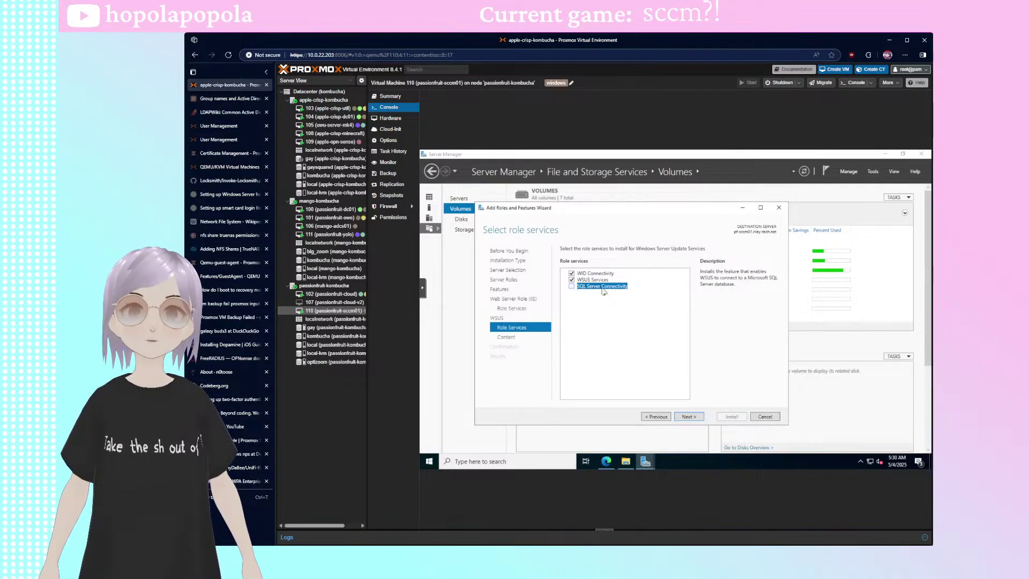
click(572, 286)
click(730, 338)
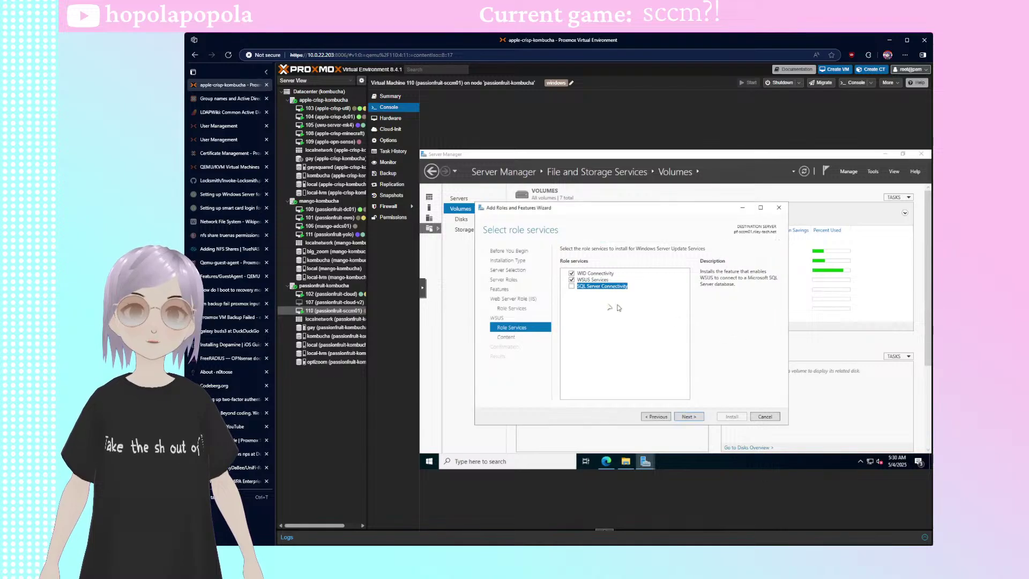
click(689, 417)
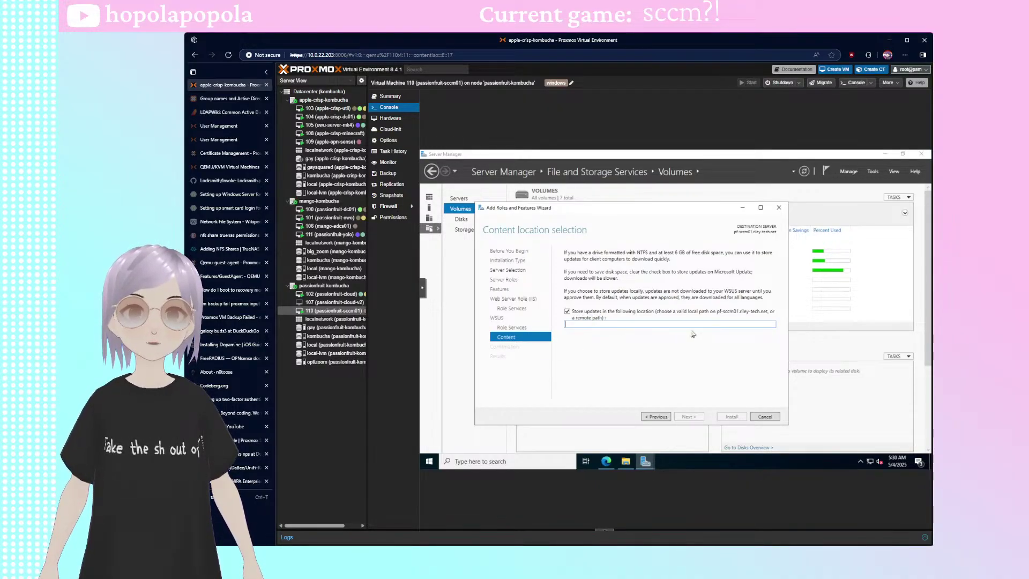
click(581, 313)
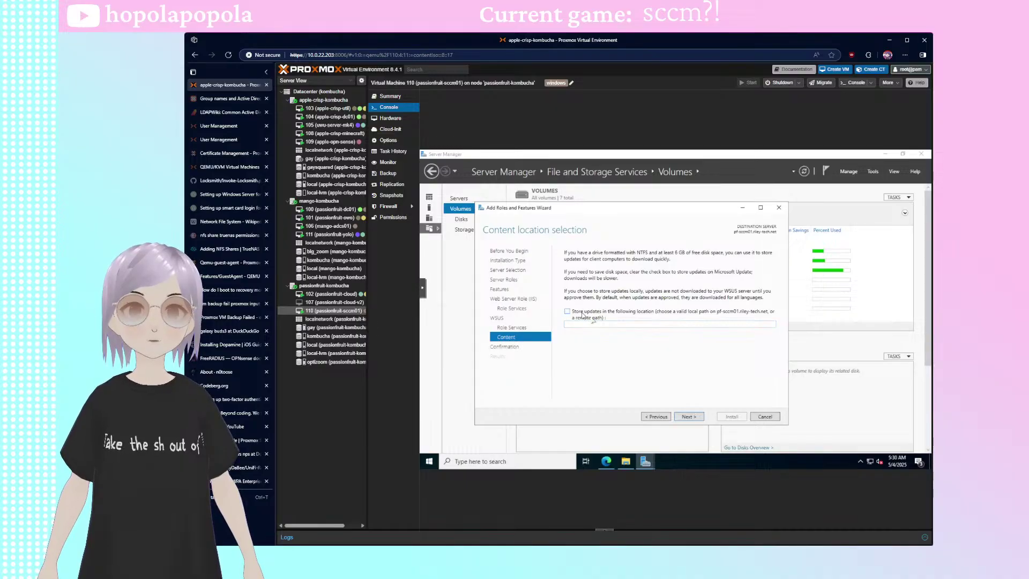
click(692, 418)
scroll(678, 333, down, 8)
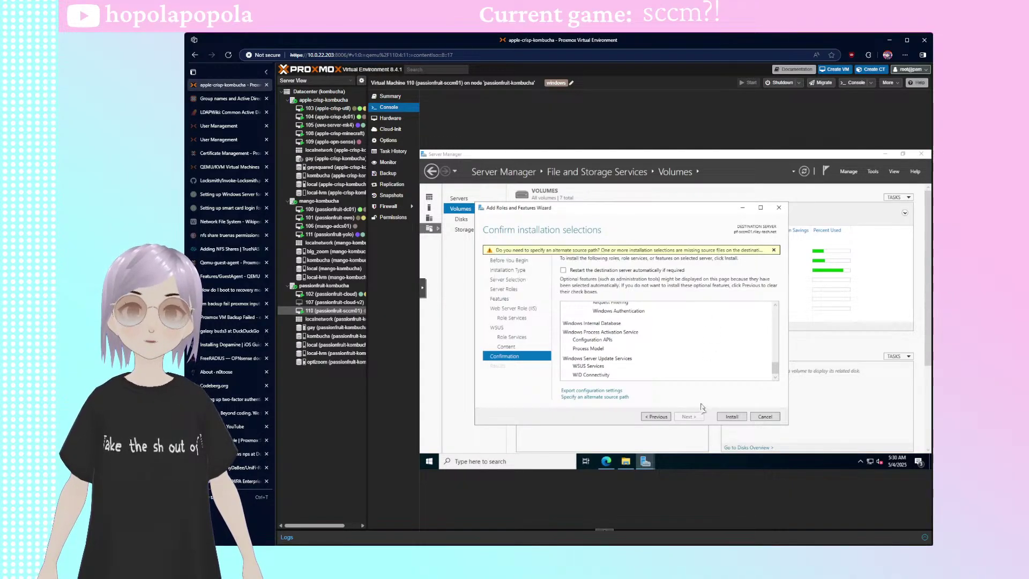
- Start installing the selected roles and features, then bring up the Start menu
click(731, 417)
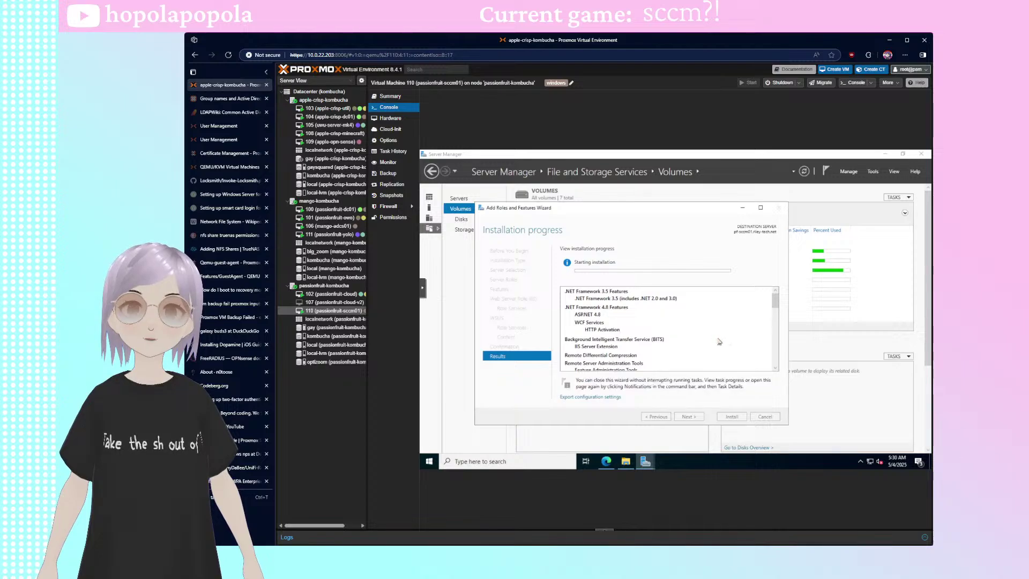
scroll(737, 318, down, 8)
scroll(738, 318, up, 8)
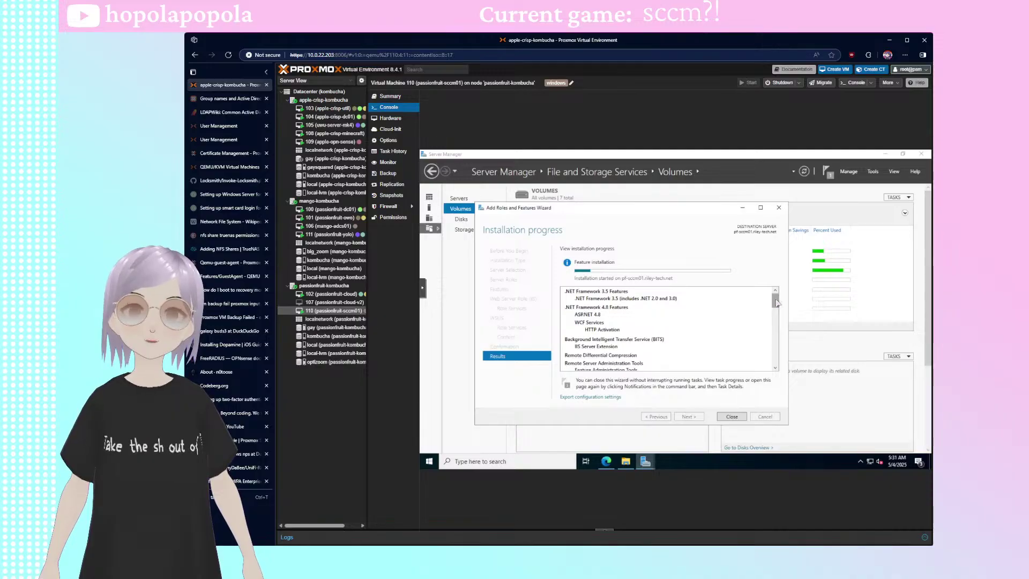
scroll(722, 327, down, 3)
scroll(722, 327, down, 5)
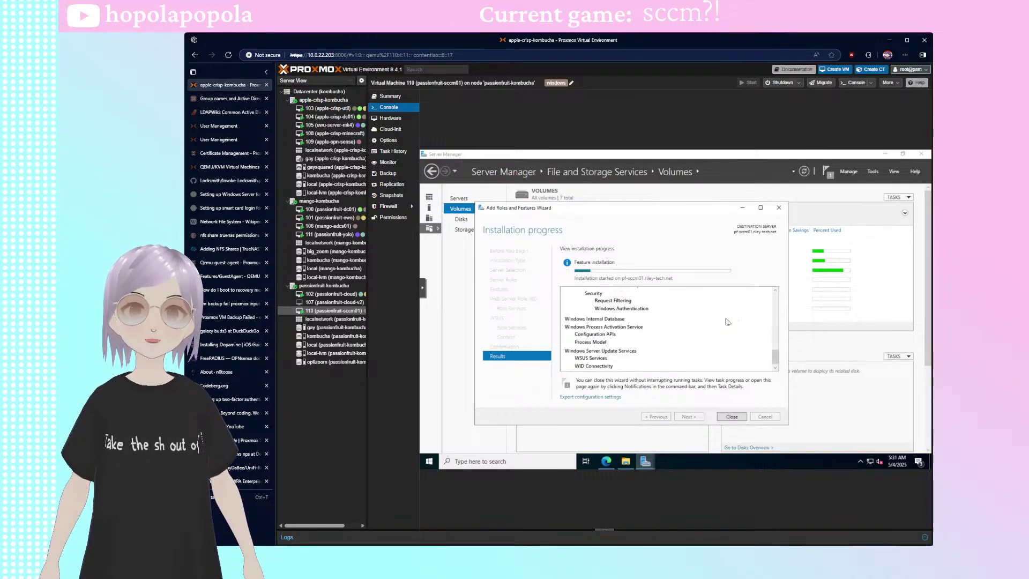
click(429, 461)
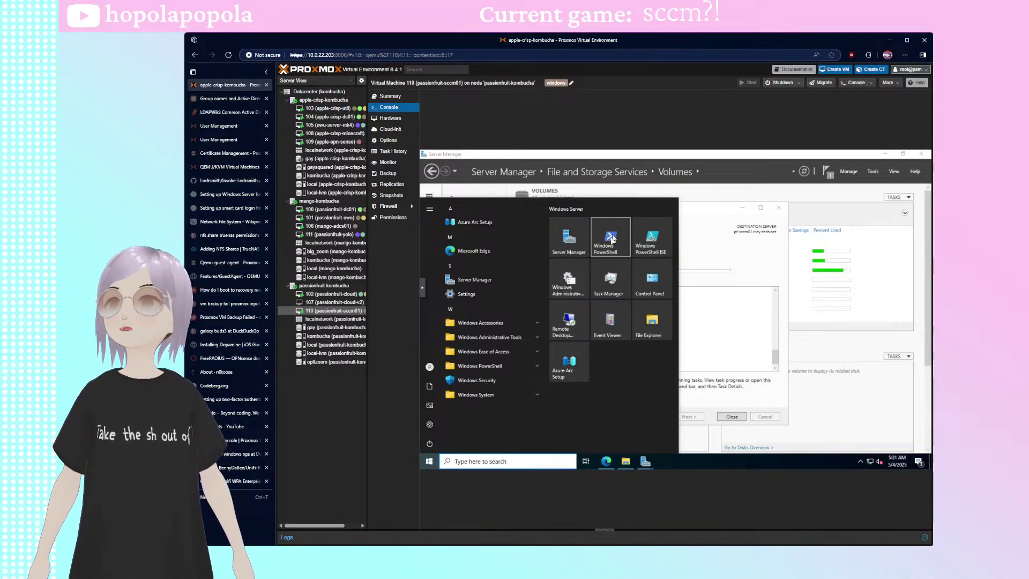
- Launch Windows PowerShell as Administrator, approving the UAC prompt
right_click(612, 239)
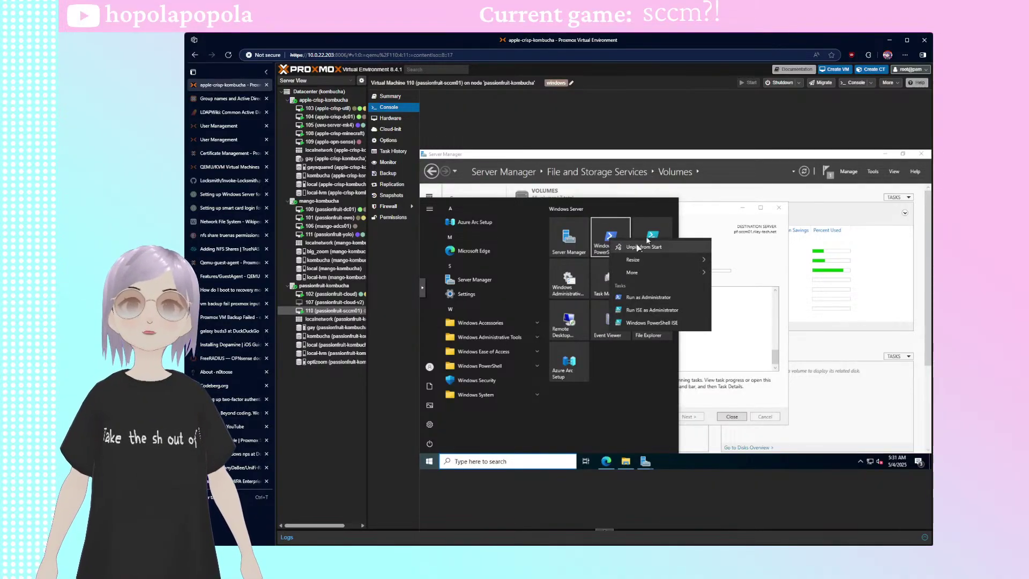
click(663, 297)
click(663, 354)
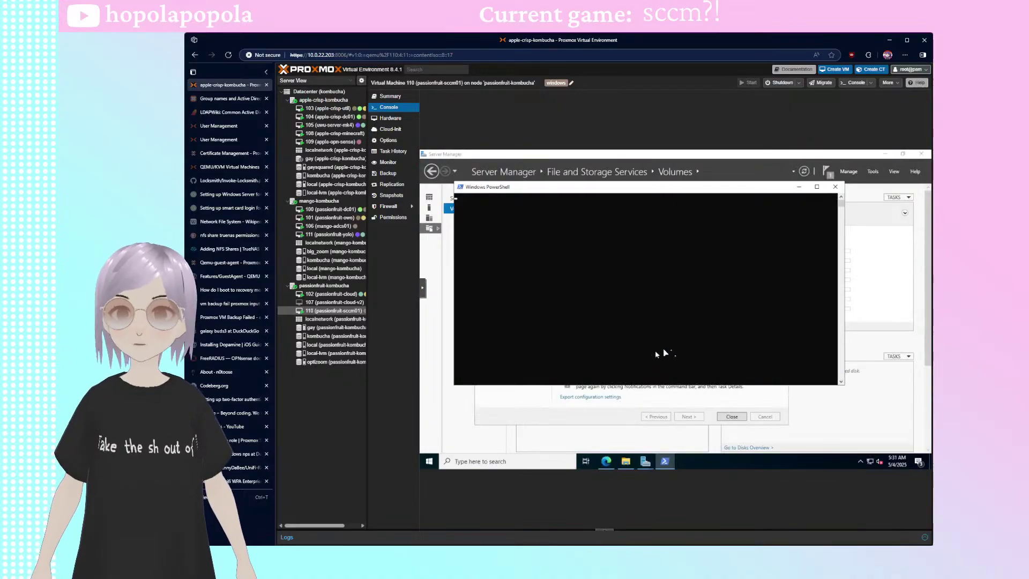
- Arrange the PowerShell and installation wizard windows so the installation progress stays visible
drag(572, 187, 609, 387)
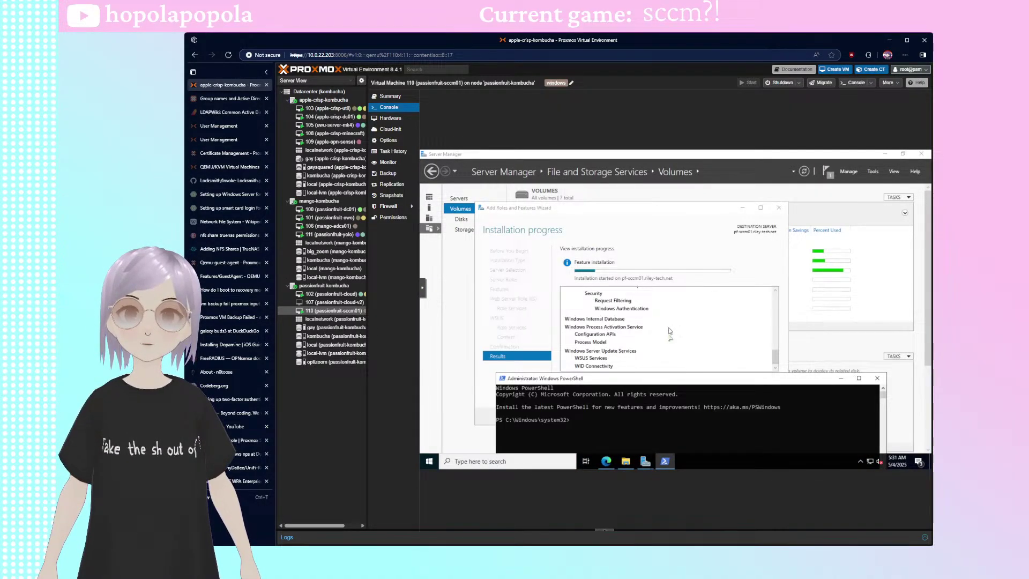
scroll(669, 333, up, 10)
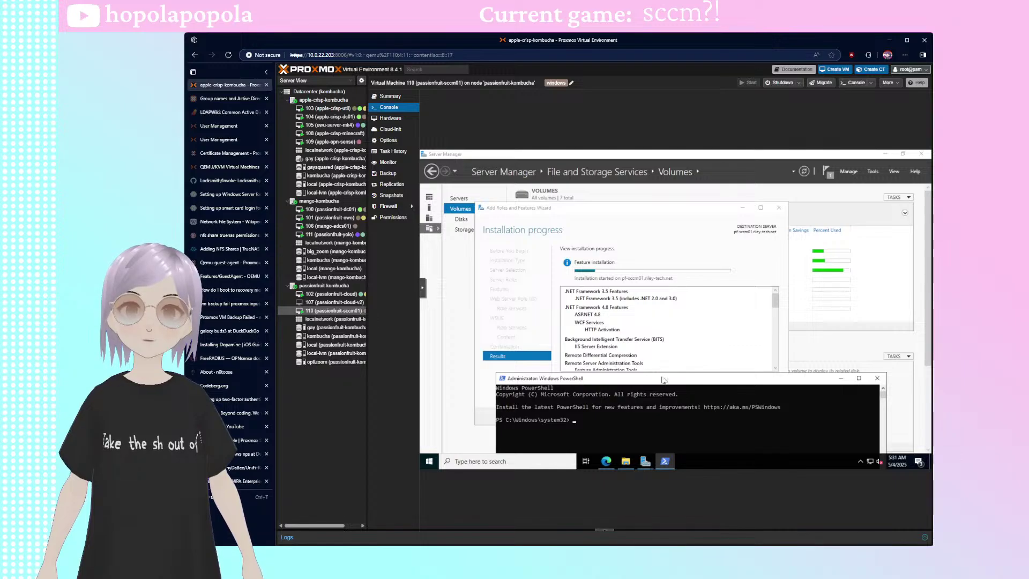
drag(663, 379, 665, 210)
click(504, 210)
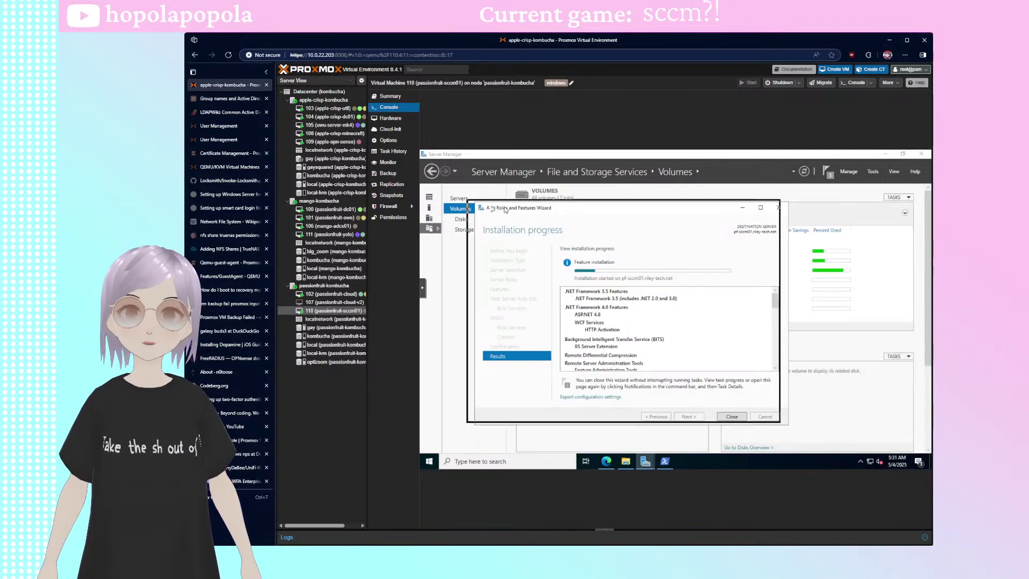
drag(505, 210, 475, 204)
click(664, 461)
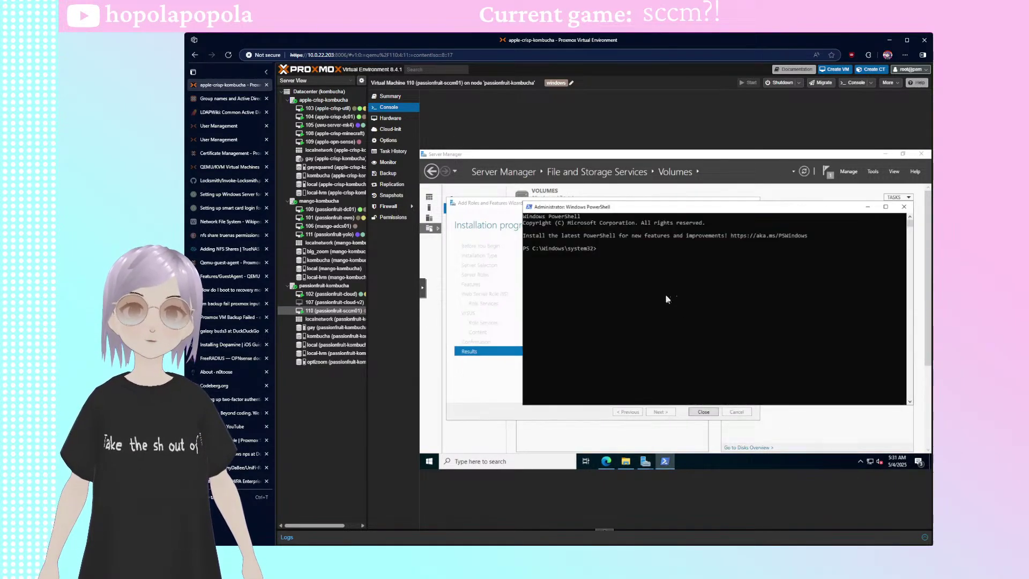
drag(668, 207, 682, 316)
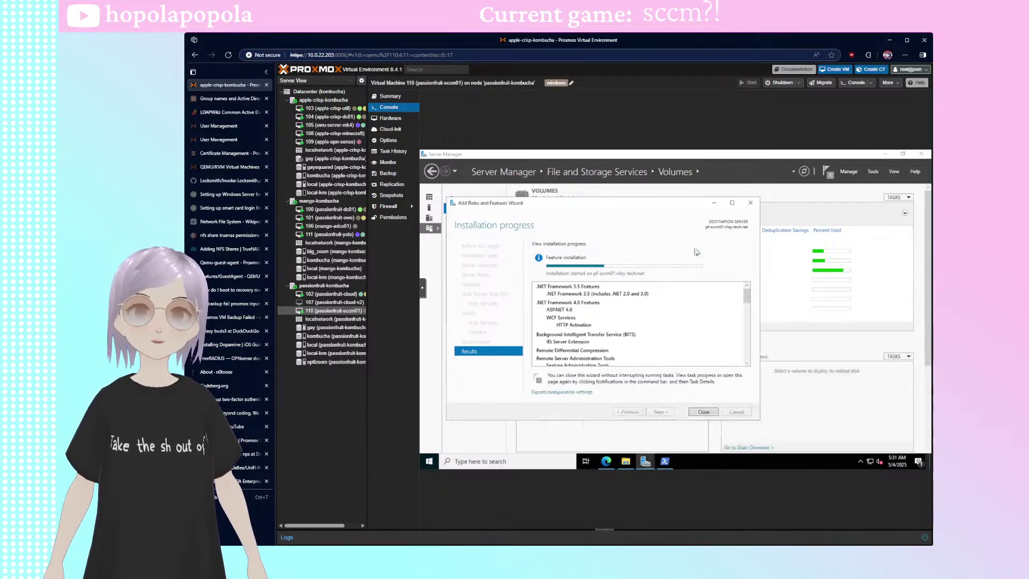
click(696, 252)
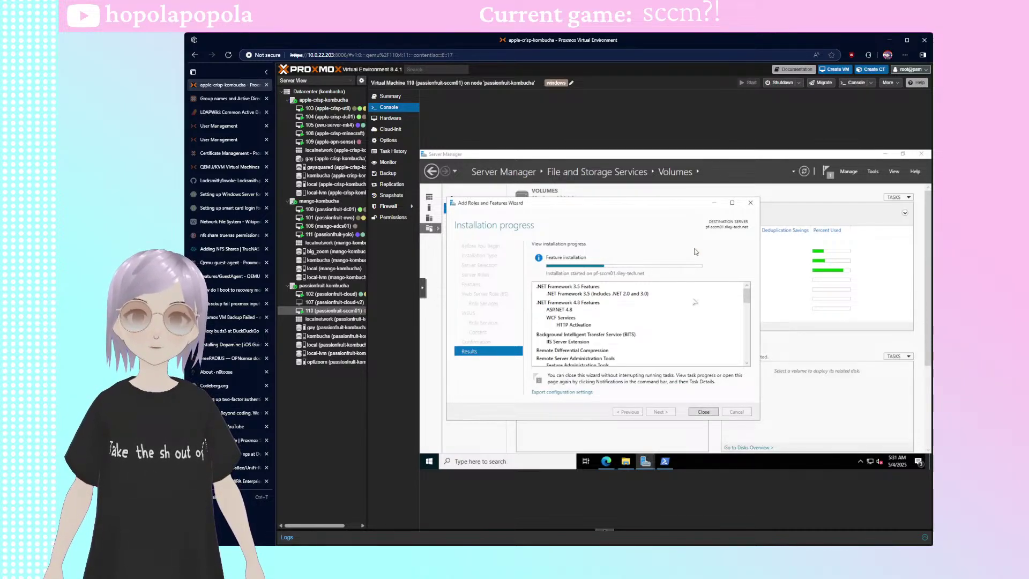
scroll(697, 332, down, 10)
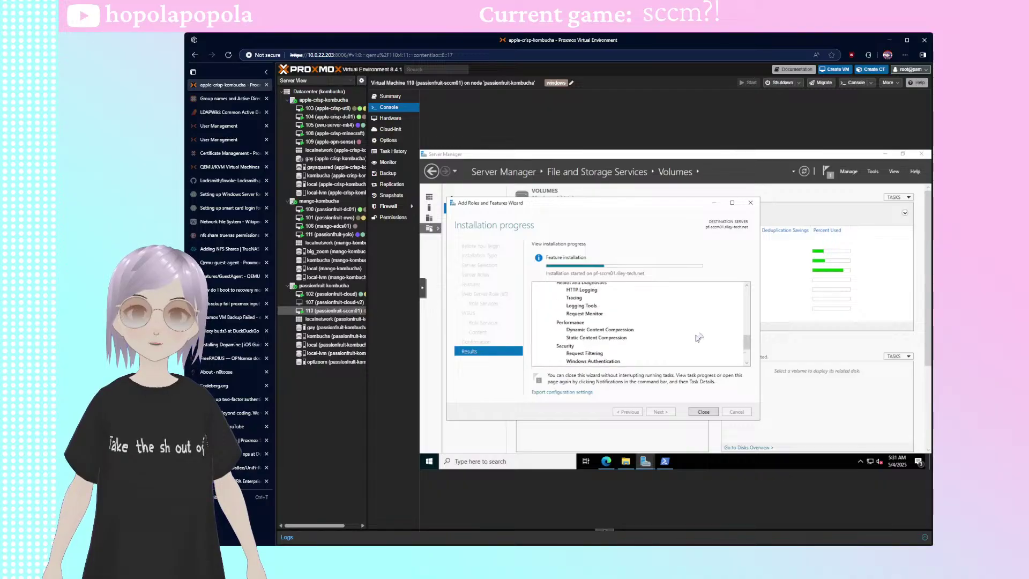
scroll(698, 338, up, 10)
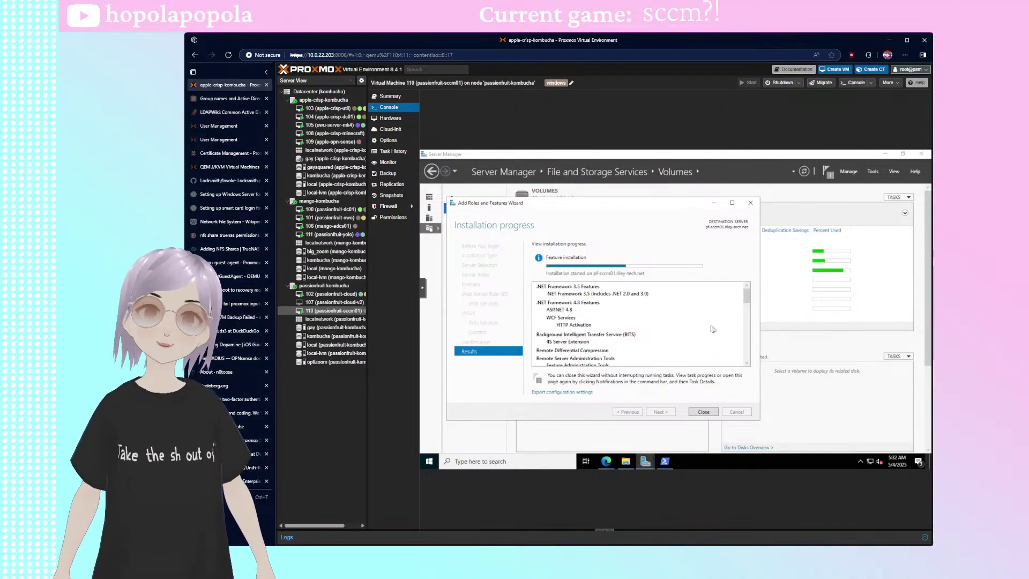
scroll(712, 329, down, 10)
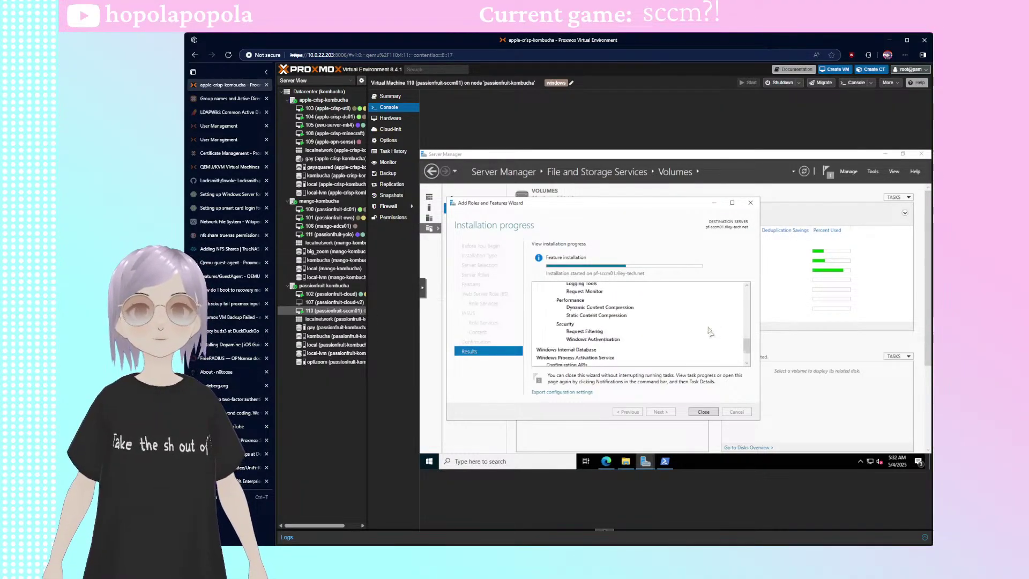
scroll(710, 331, up, 10)
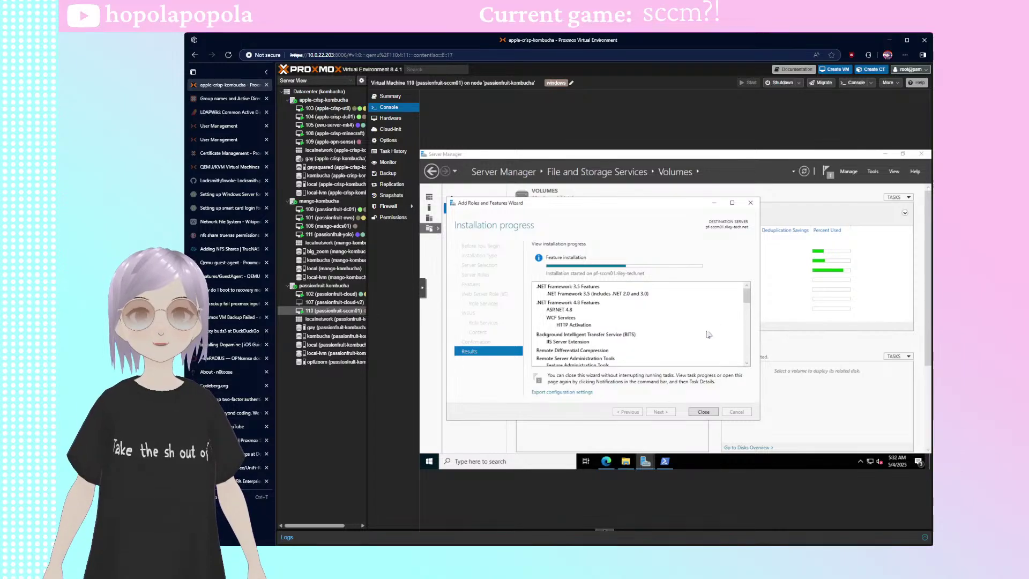
drag(624, 206, 611, 190)
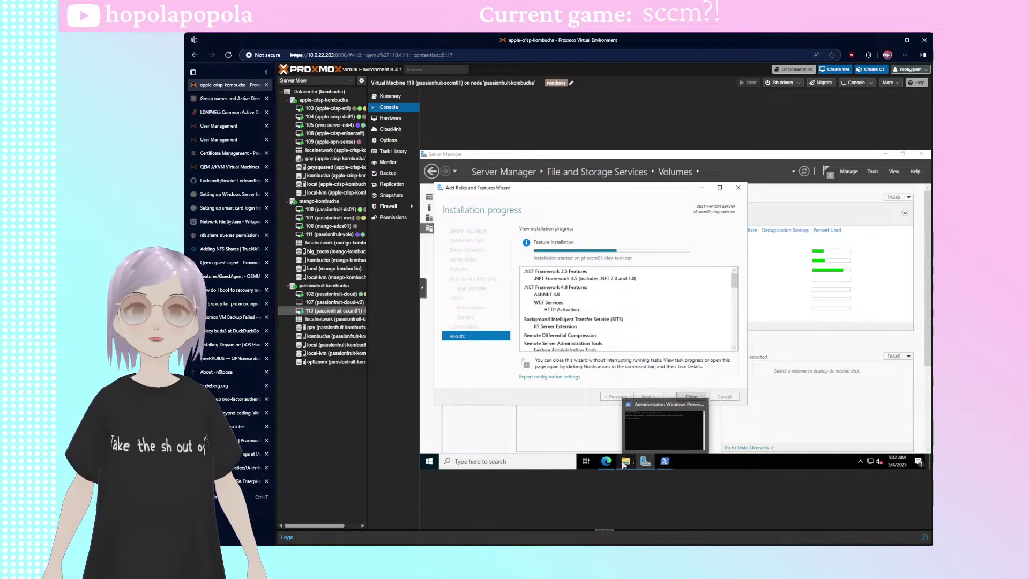
- Open a new Edge tab and dismiss the search suggestions and feed personalization popup
mouse_move(606, 461)
click(625, 421)
key(ctrl+t)
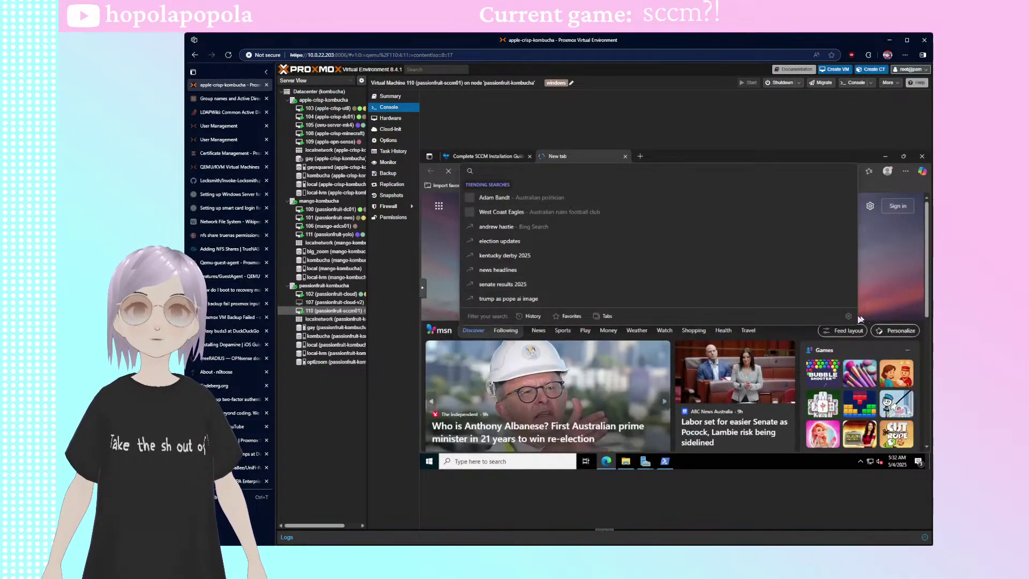
click(649, 322)
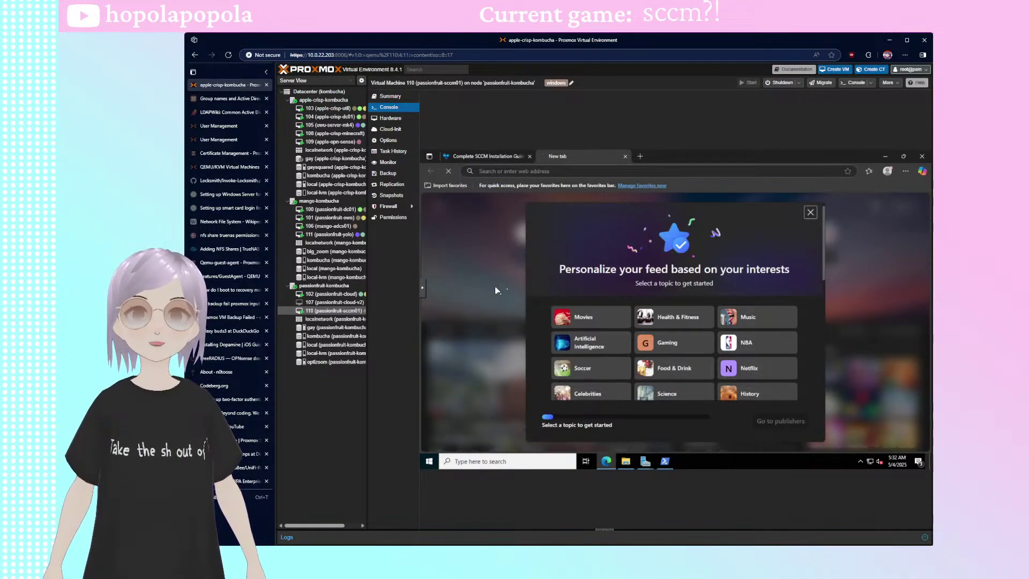
click(809, 213)
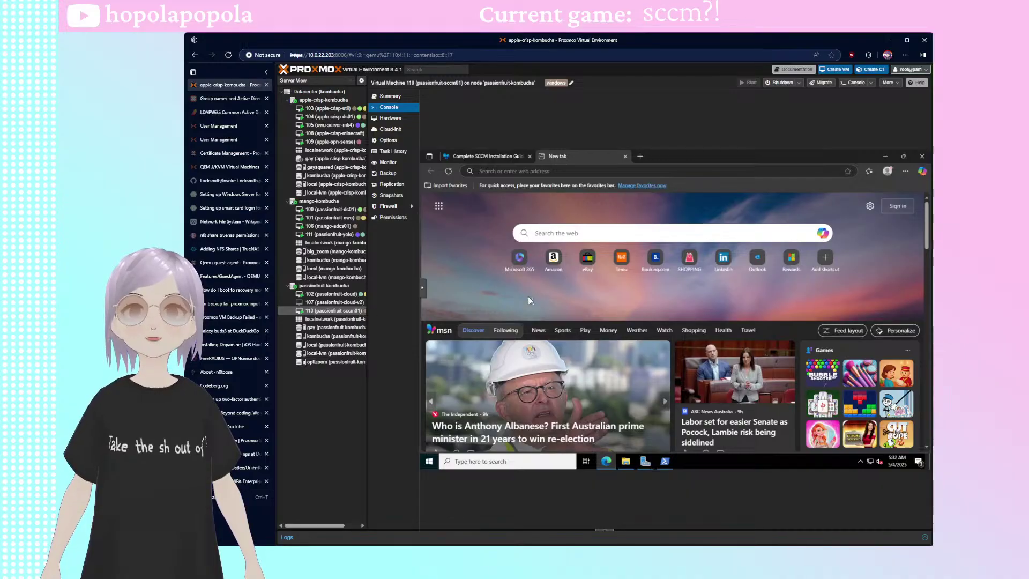
scroll(528, 298, down, 1)
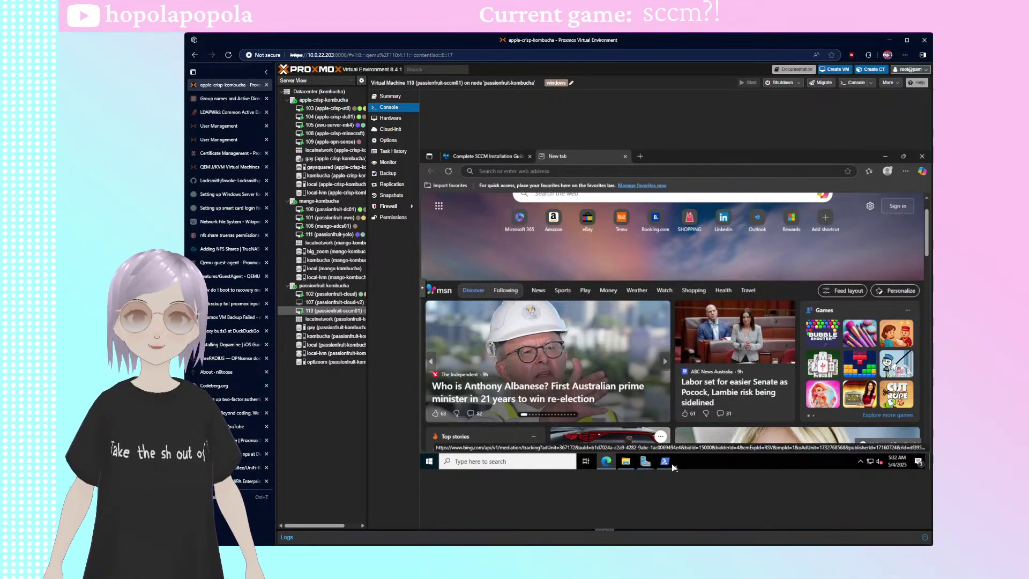
- Bring the Add Roles and Features installation wizard back to the front
click(645, 460)
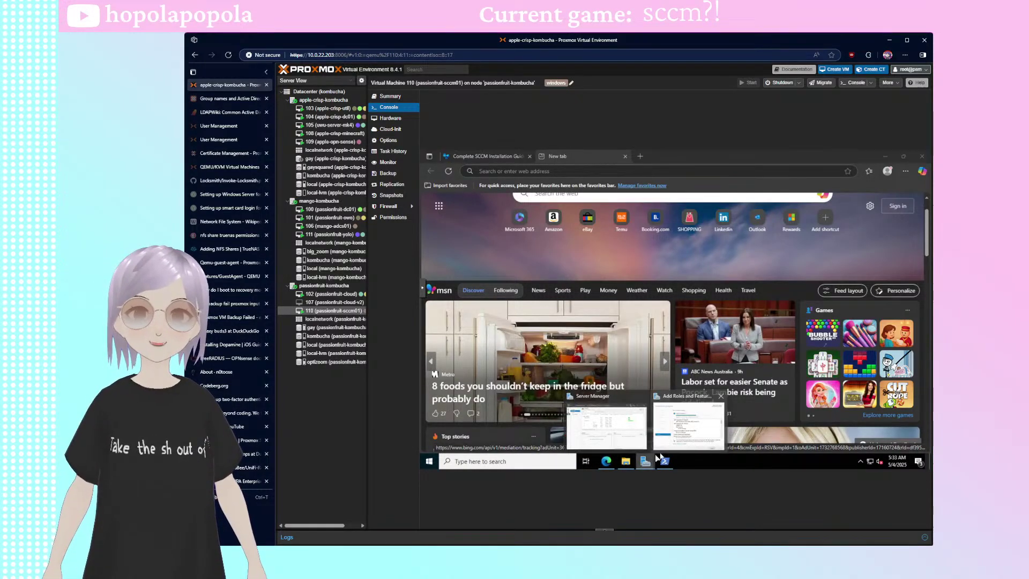
click(699, 433)
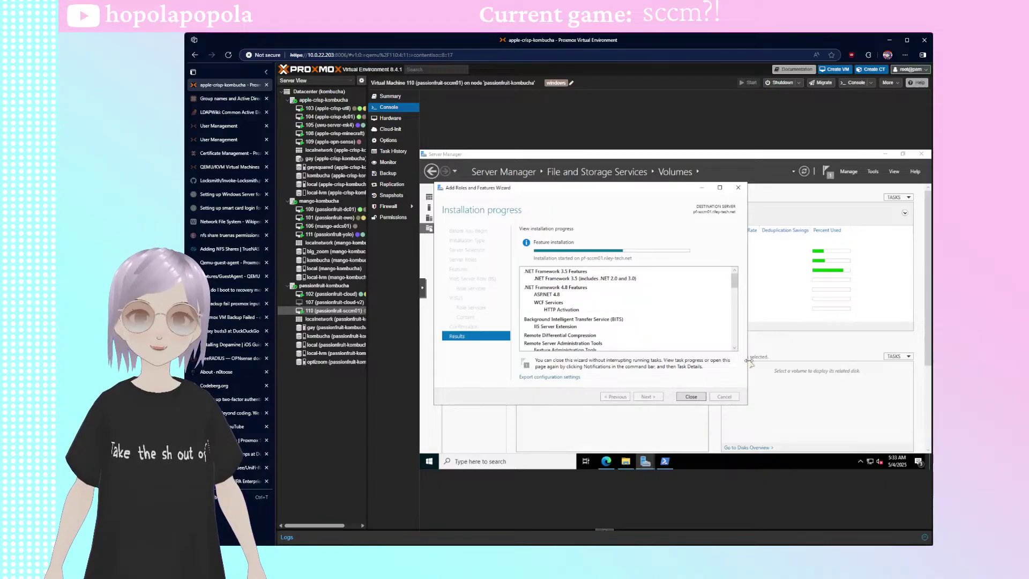
drag(589, 191, 569, 194)
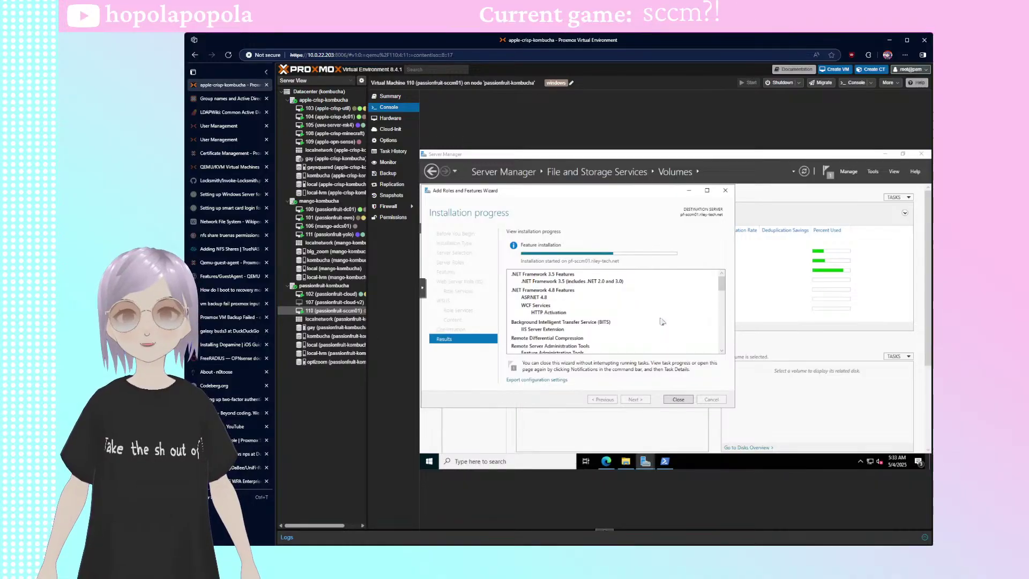
- Search Bing for the 'he is not in parliament' politician meme
click(607, 461)
click(557, 171)
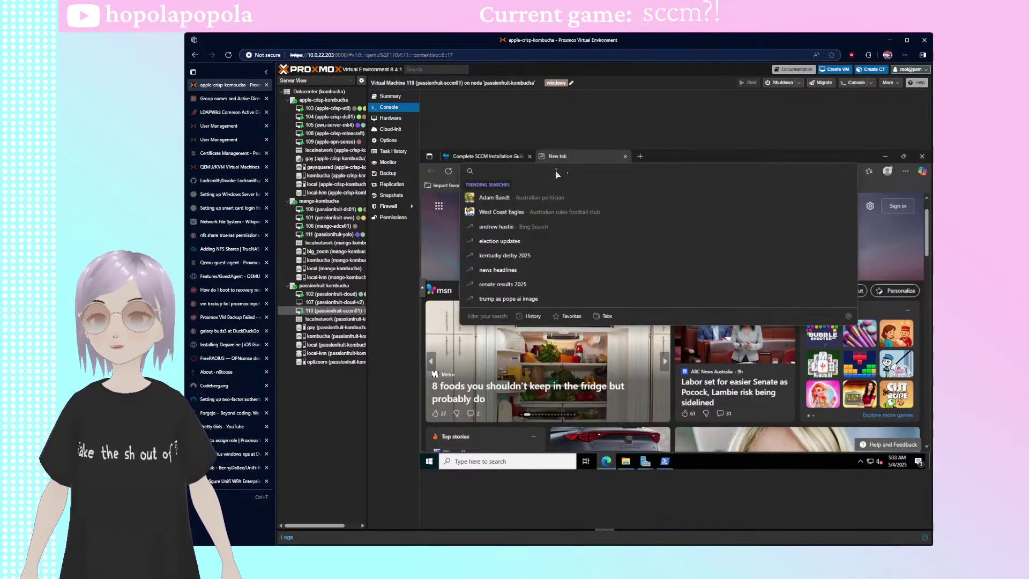
text(he is not in parliamnet)
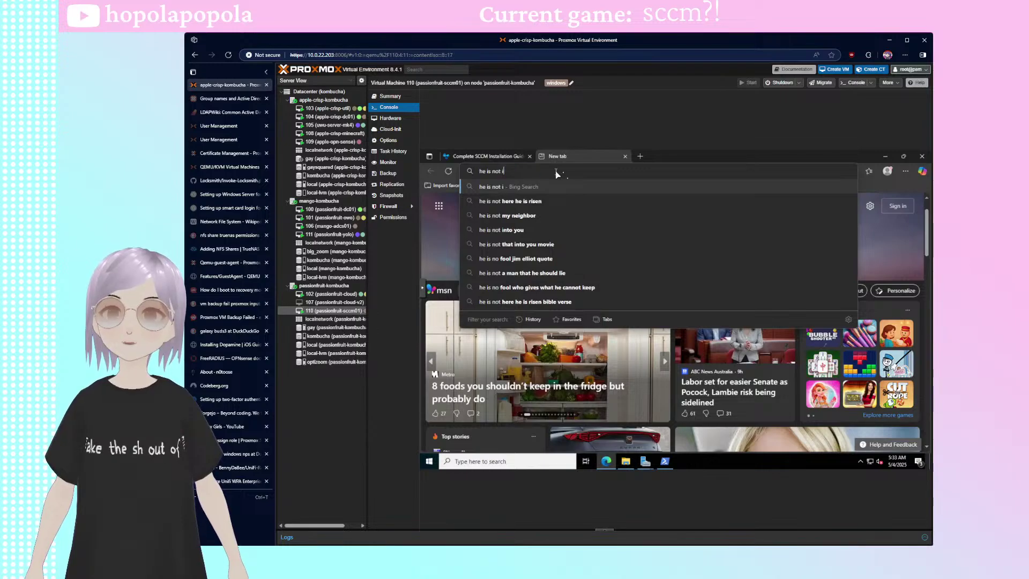
key(BackSpace)
key(BackSpace)
key(BackSpace)
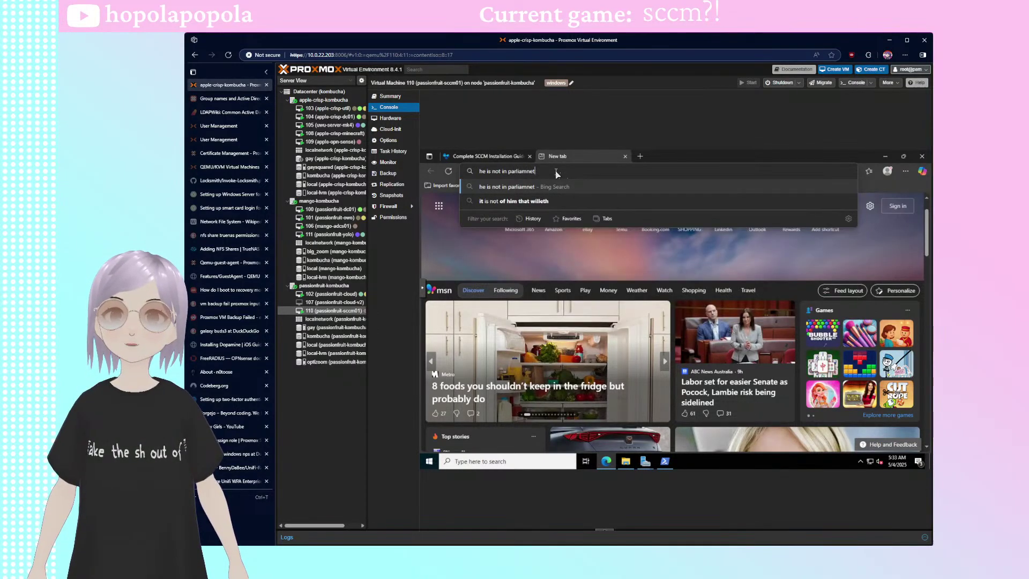
text(ent peter dutton meme)
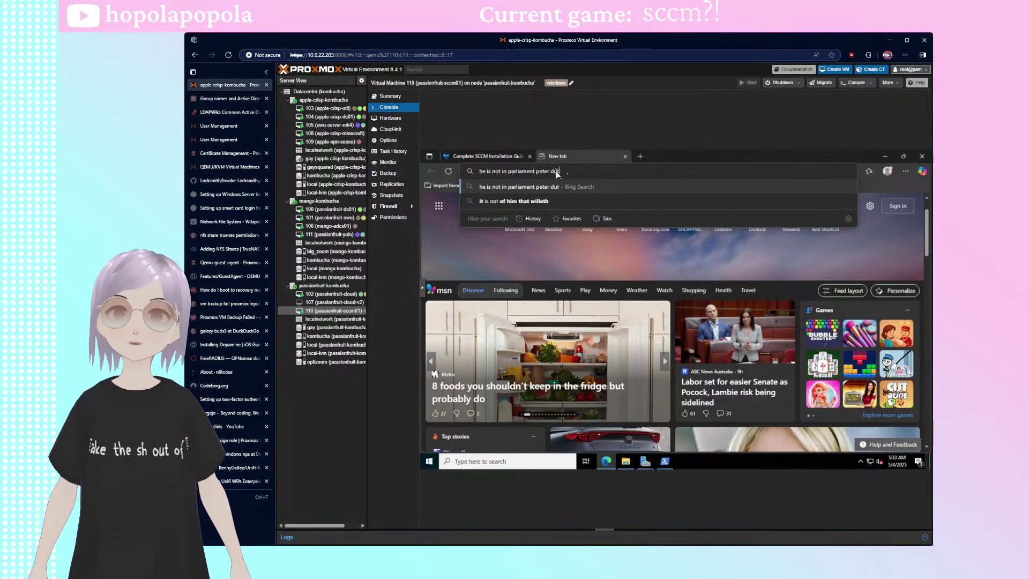
key(Return)
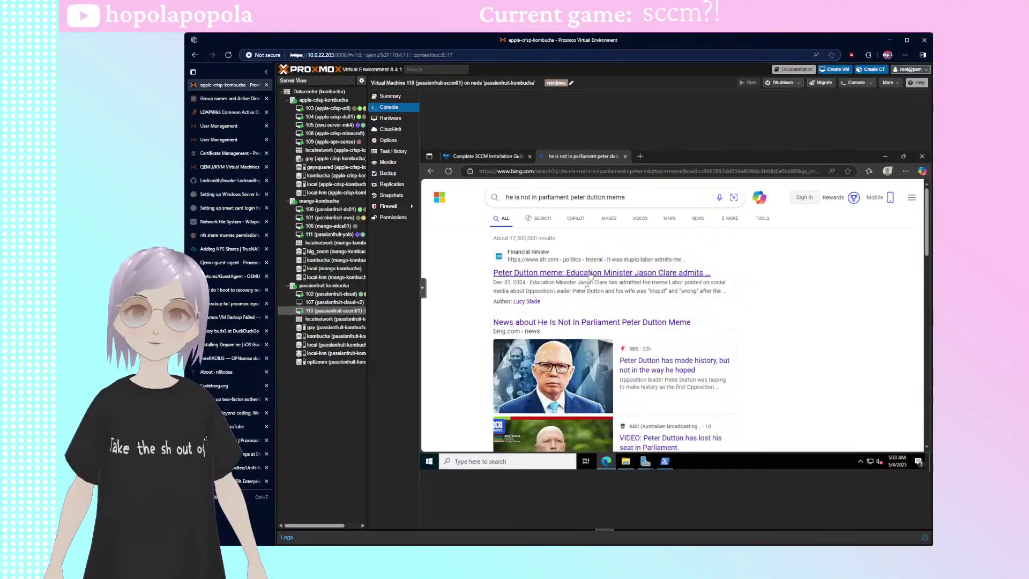
- Run the same meme query on google.com
click(653, 198)
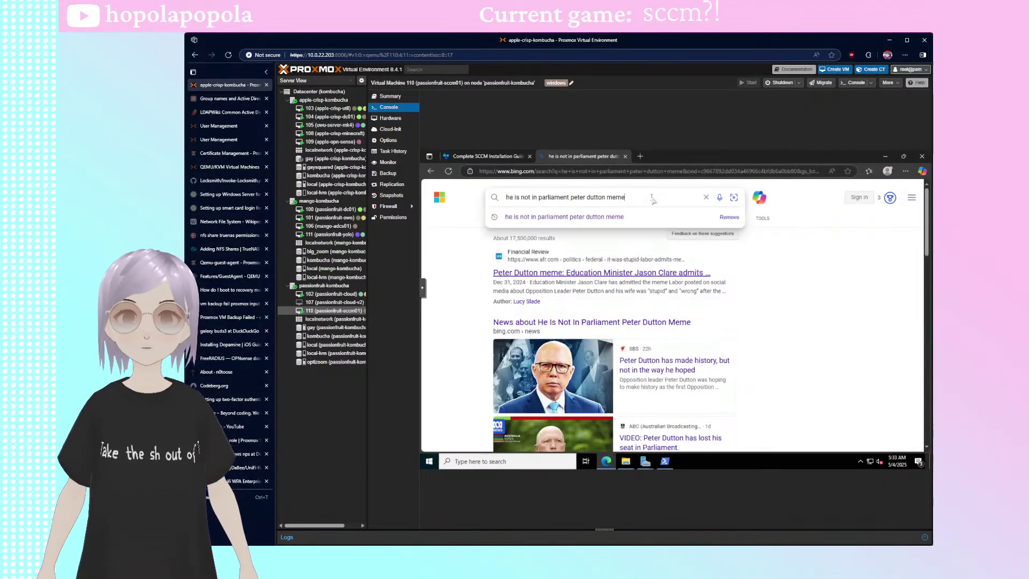
key(ctrl+a)
key(ctrl+c)
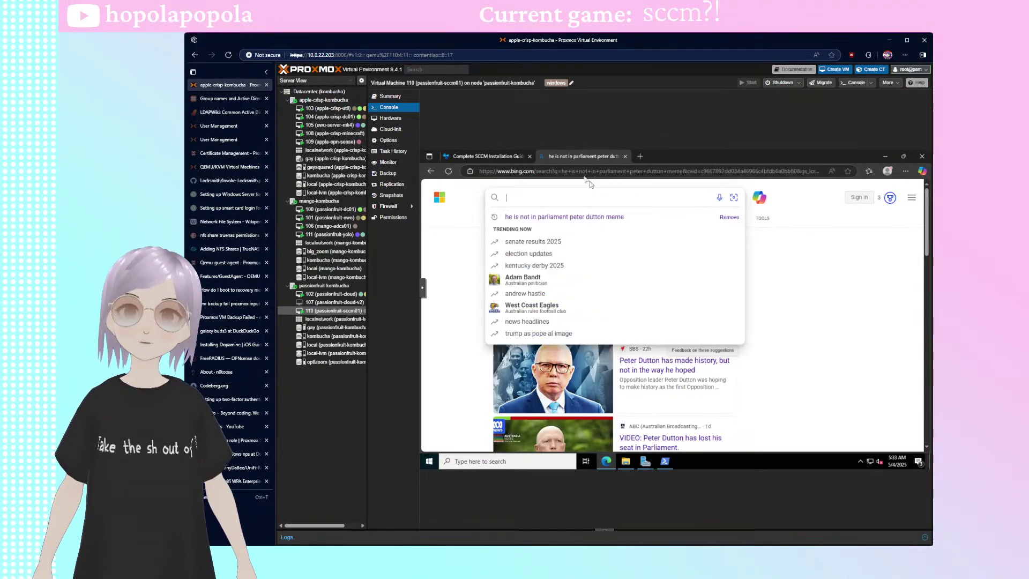
click(580, 173)
text(google.com)
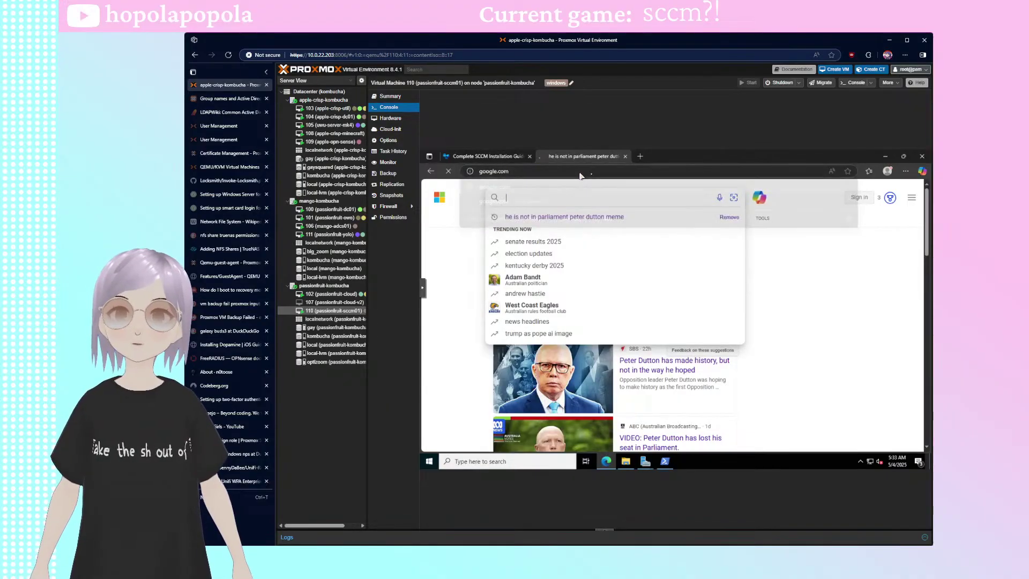
key(Return)
click(625, 274)
key(ctrl+v)
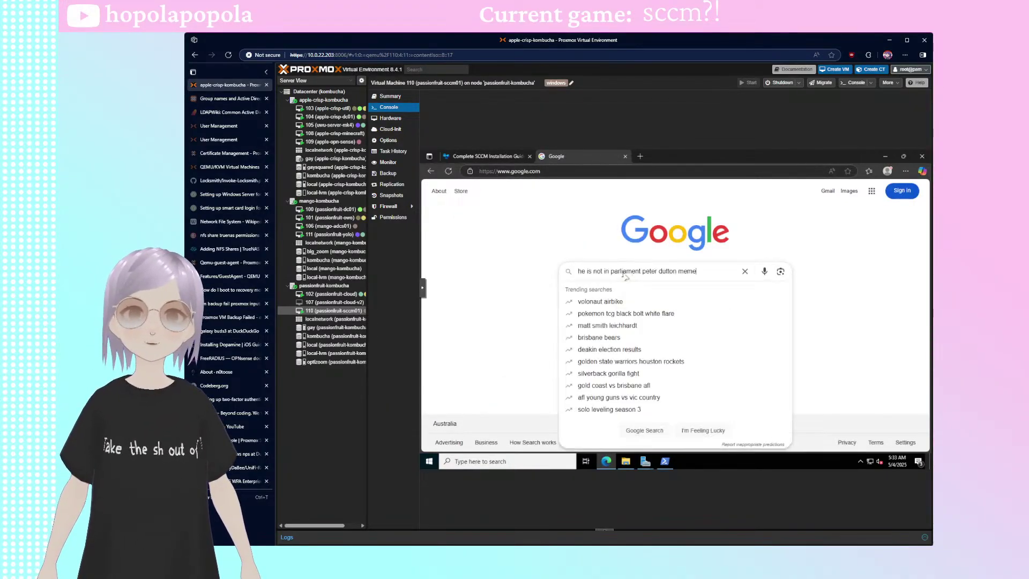
key(Return)
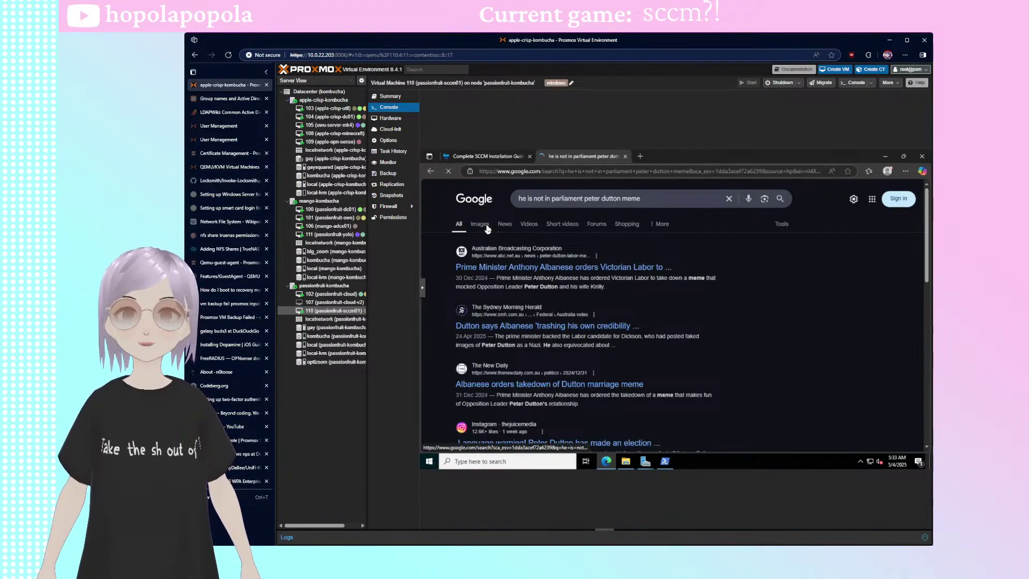
- Browse the Google Images results, previewing the "He is not a monster" image
click(484, 226)
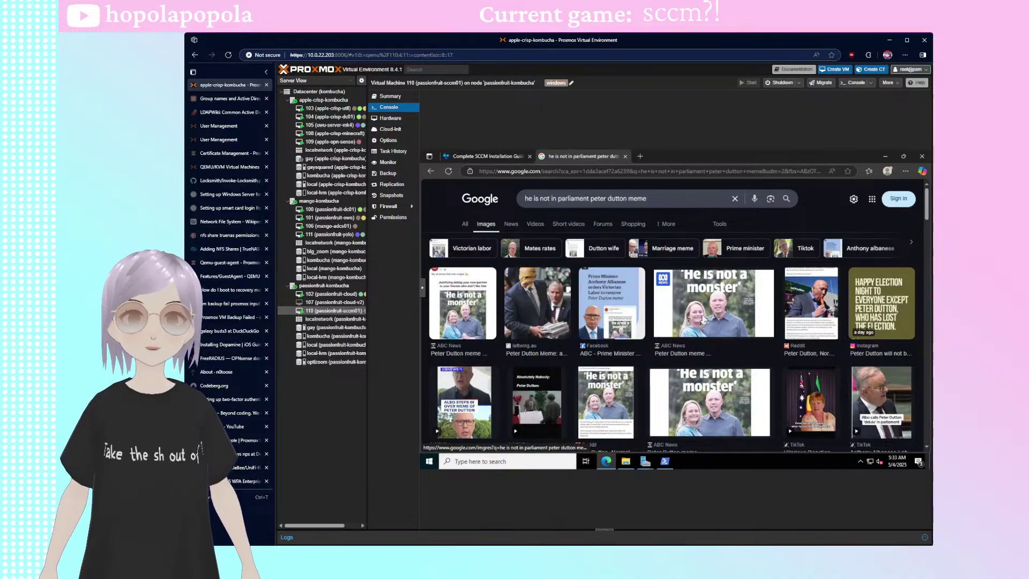
click(460, 303)
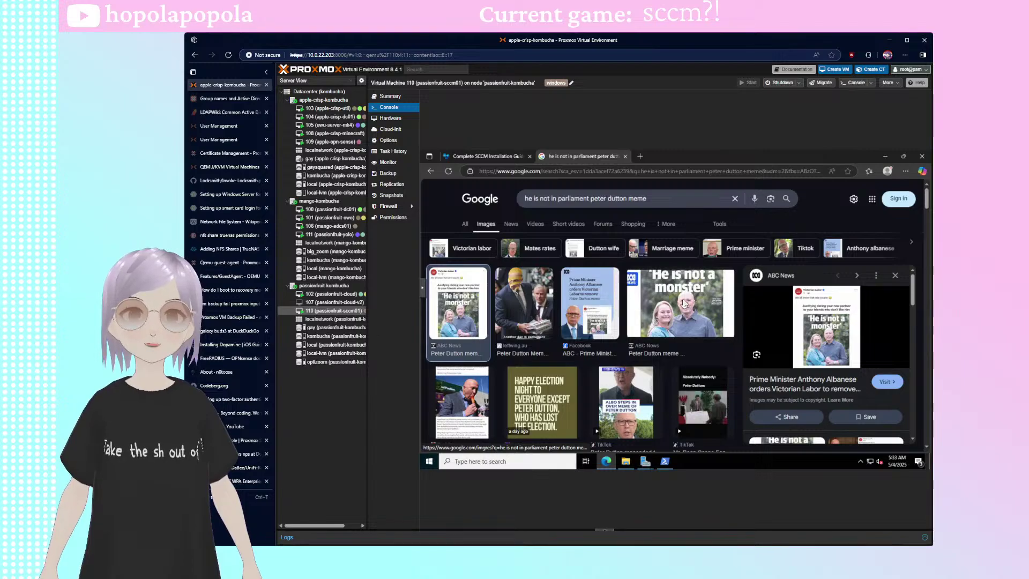
click(697, 303)
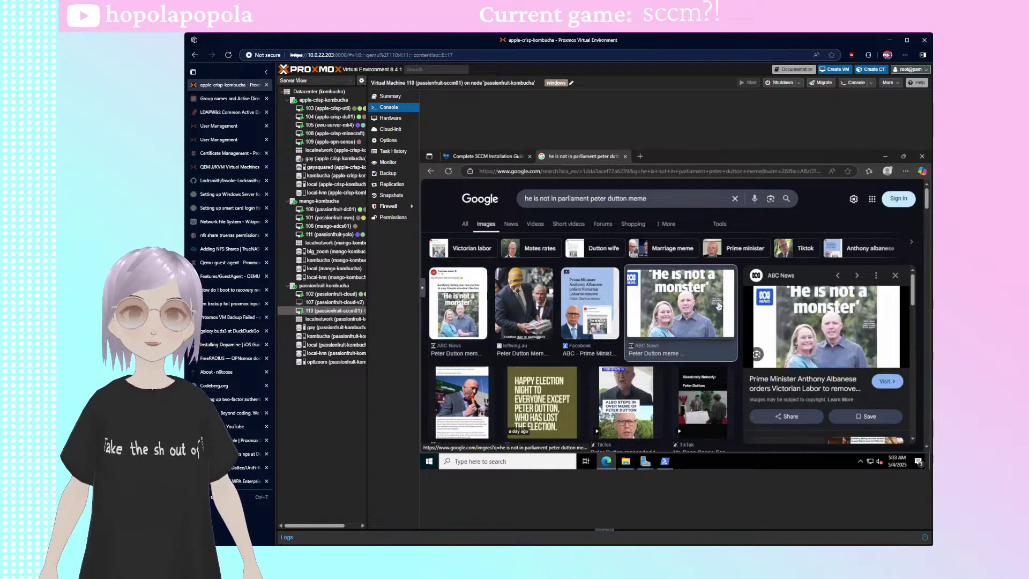
click(895, 275)
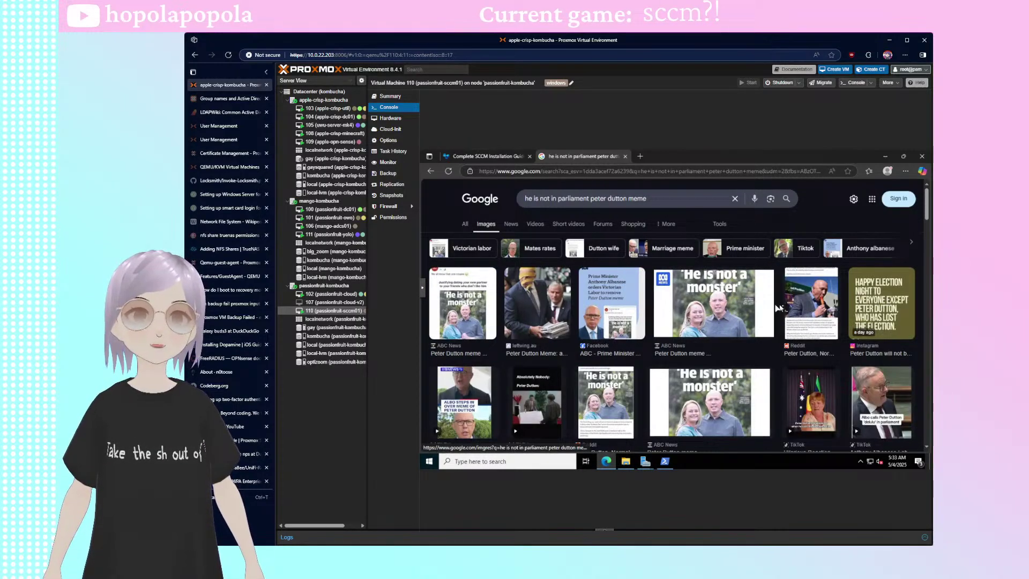
scroll(777, 308, down, 2)
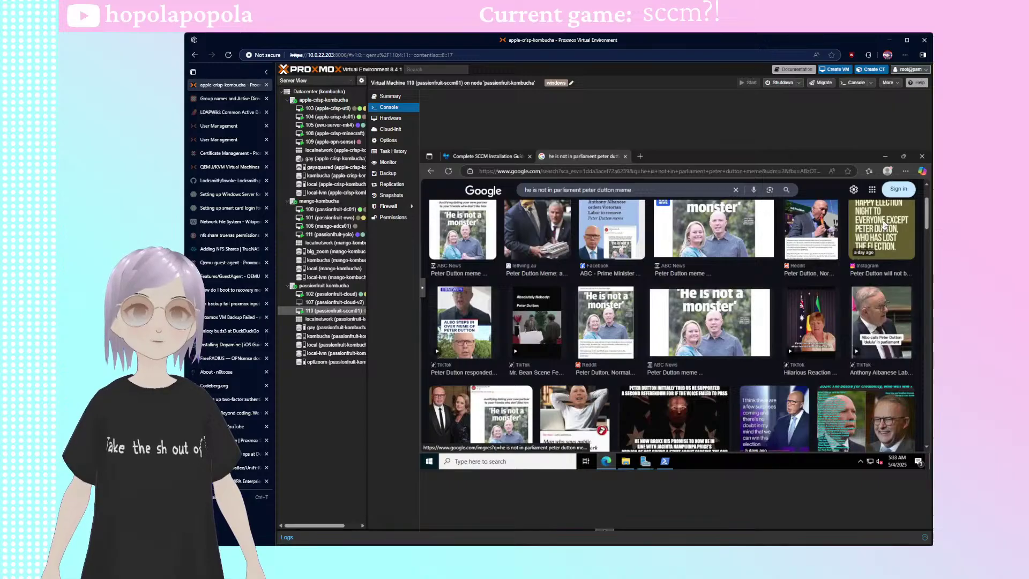
scroll(646, 326, down, 3)
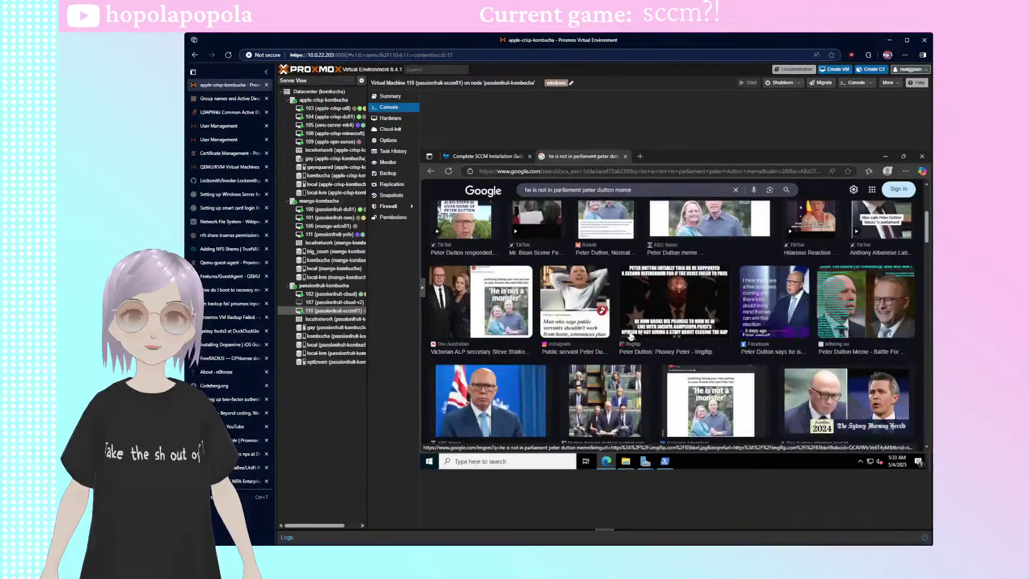
scroll(648, 322, down, 1)
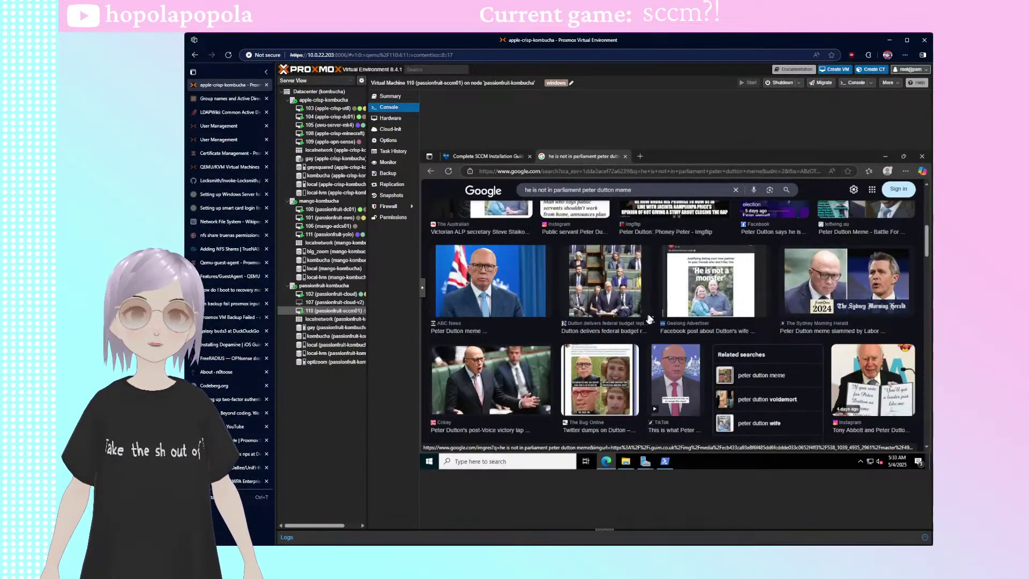
scroll(670, 358, up, 3)
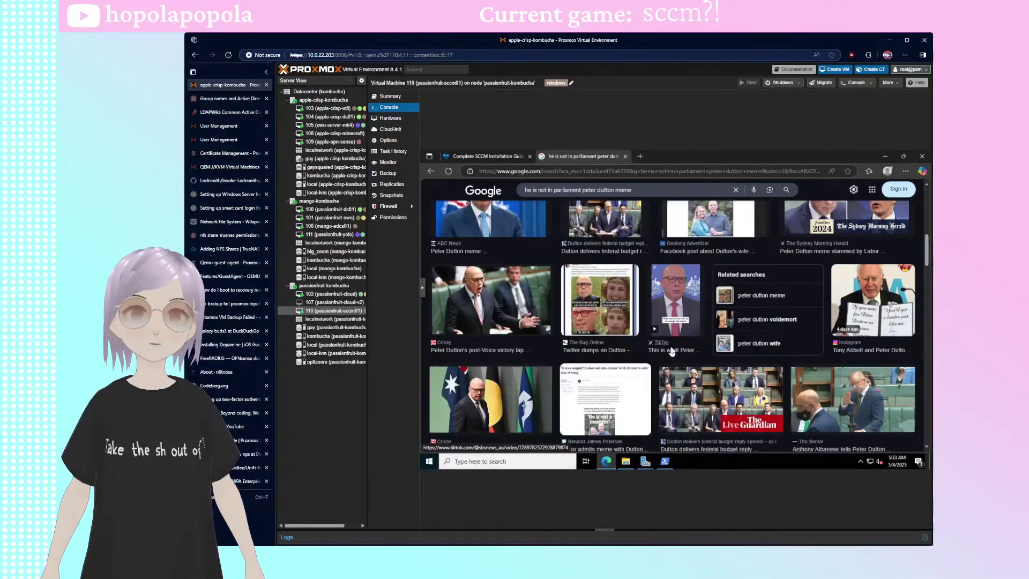
- Check on the installation wizard, then close the image preview and the image search tab
mouse_move(660, 465)
click(685, 417)
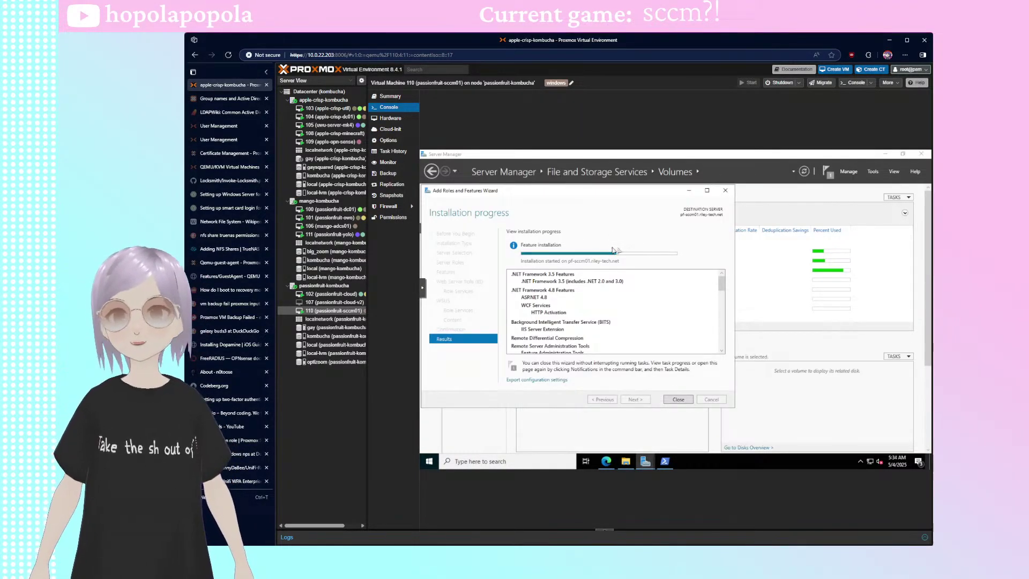
click(606, 461)
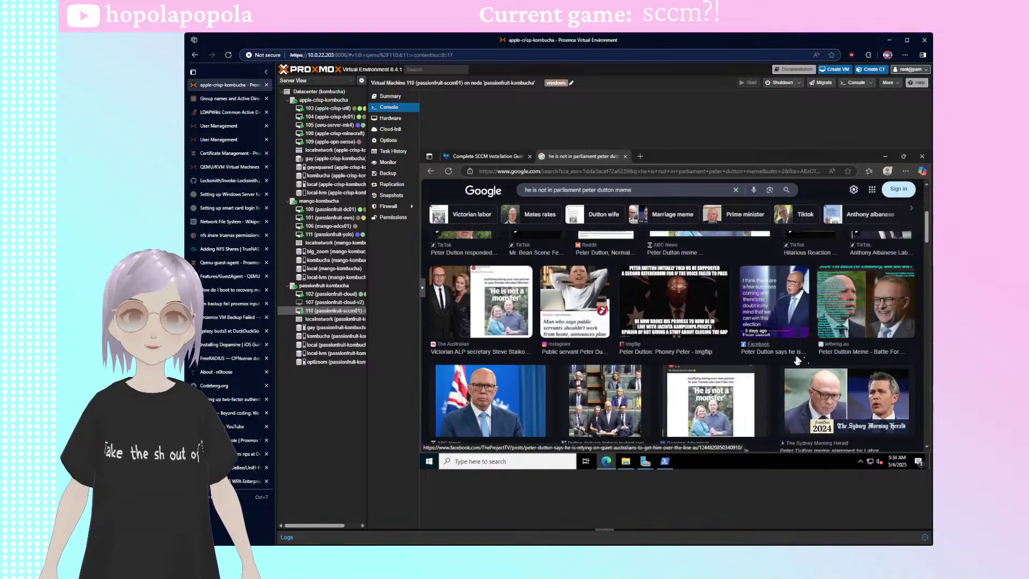
scroll(798, 361, down, 1)
scroll(772, 359, up, 1)
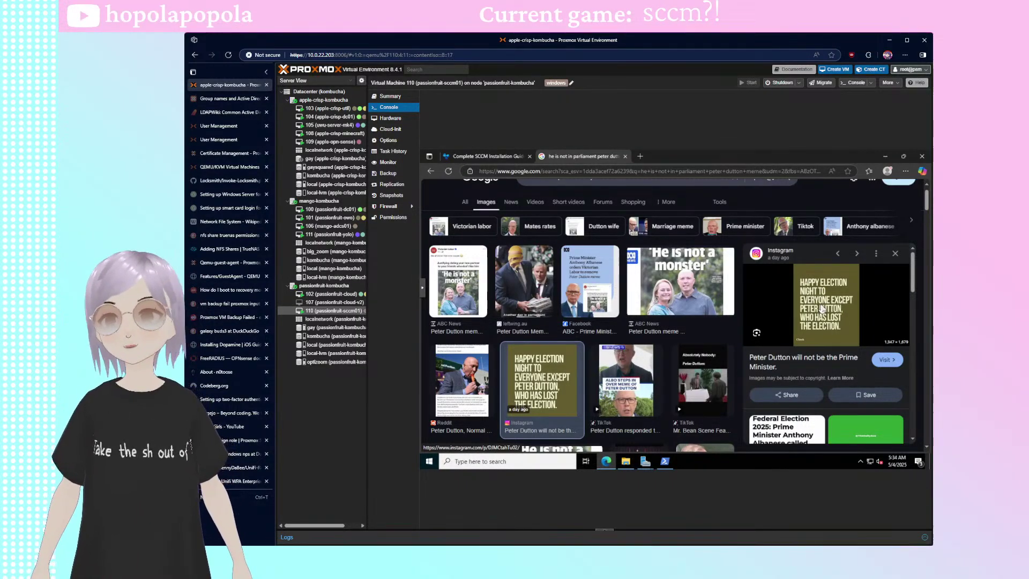
click(895, 254)
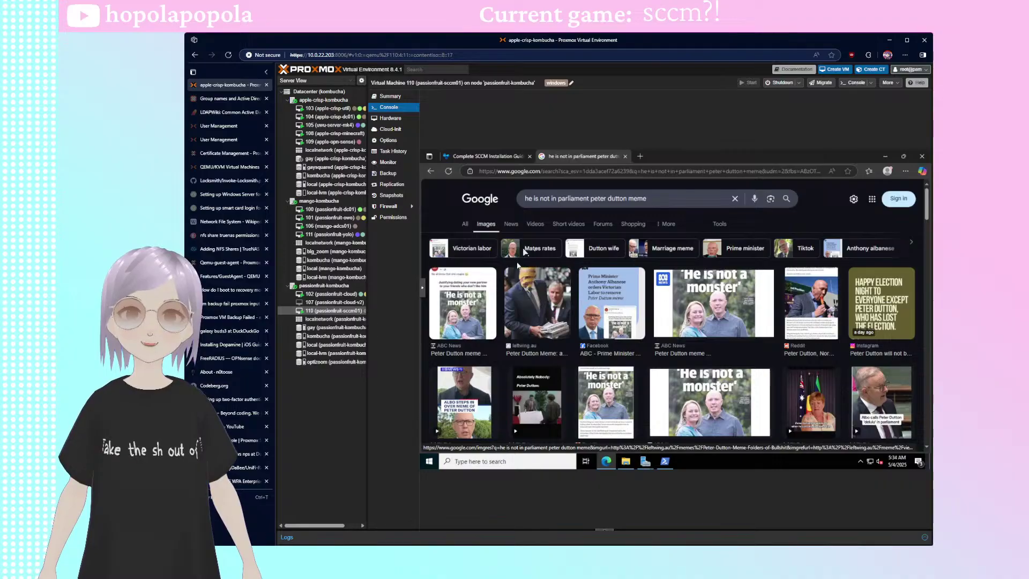
click(624, 156)
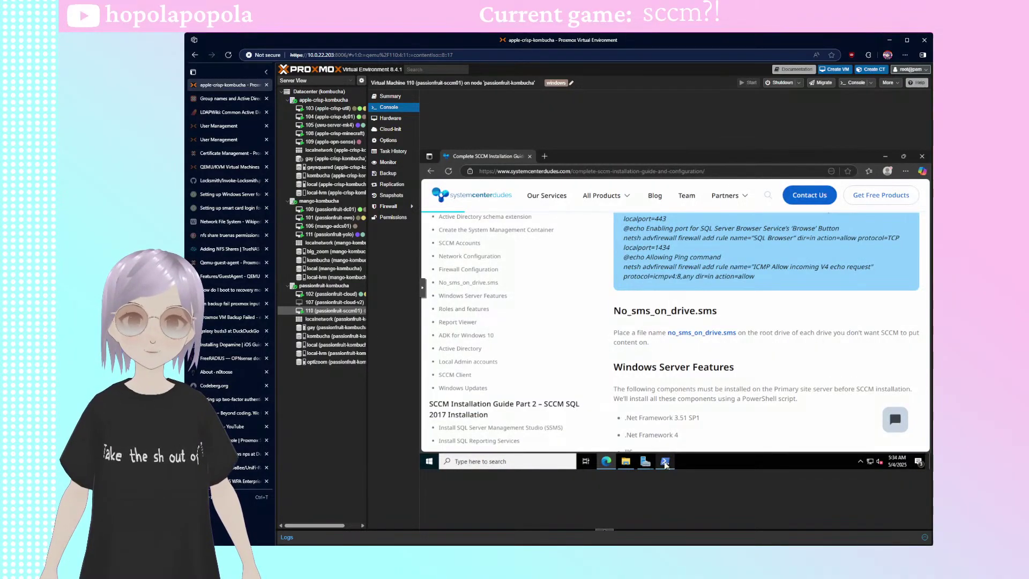
- Bring the Add Roles and Features wizard forward to watch the ongoing feature installation
mouse_move(646, 460)
click(674, 425)
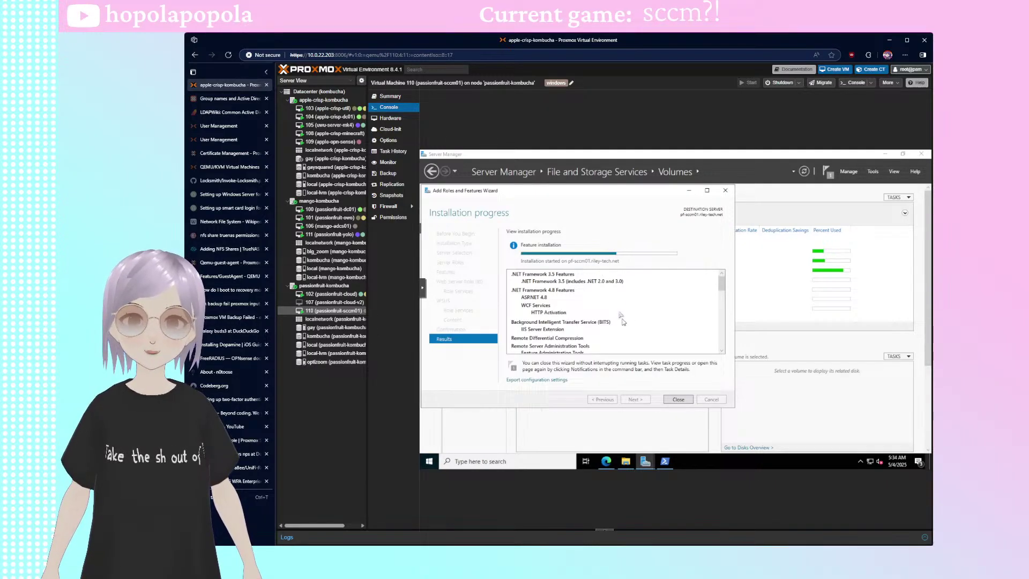
scroll(620, 317, down, 3)
drag(717, 306, 722, 281)
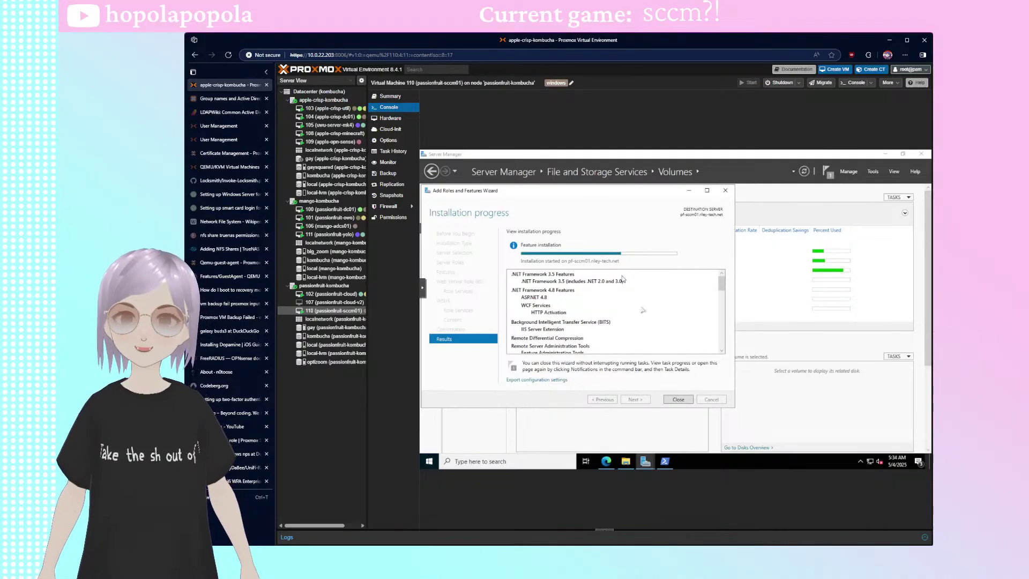
- Close the succeeded installation wizard and confirm its status in Server Manager notifications
click(666, 461)
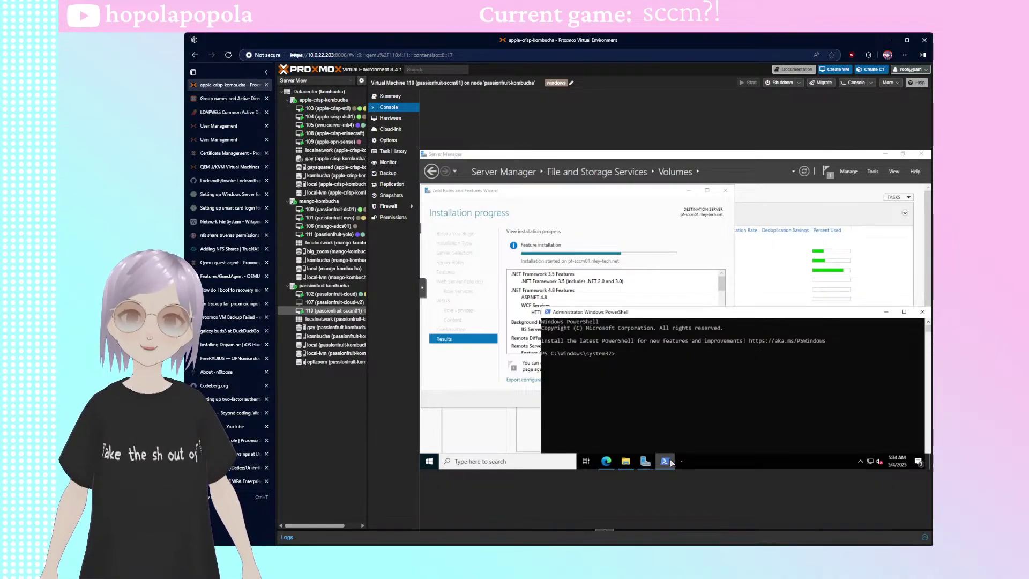
text(Wi)
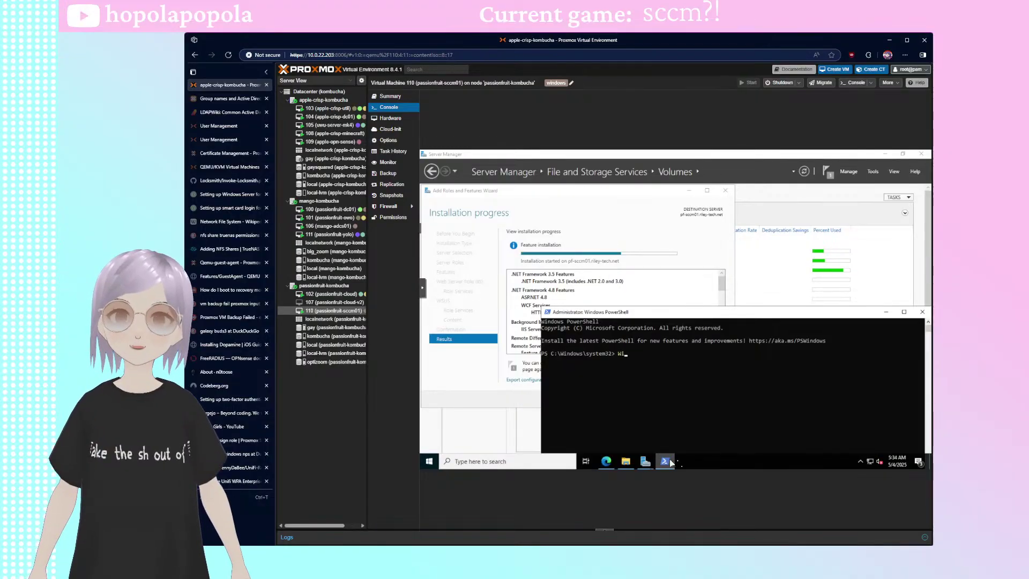
key(BackSpace)
text(rite-Host gay)
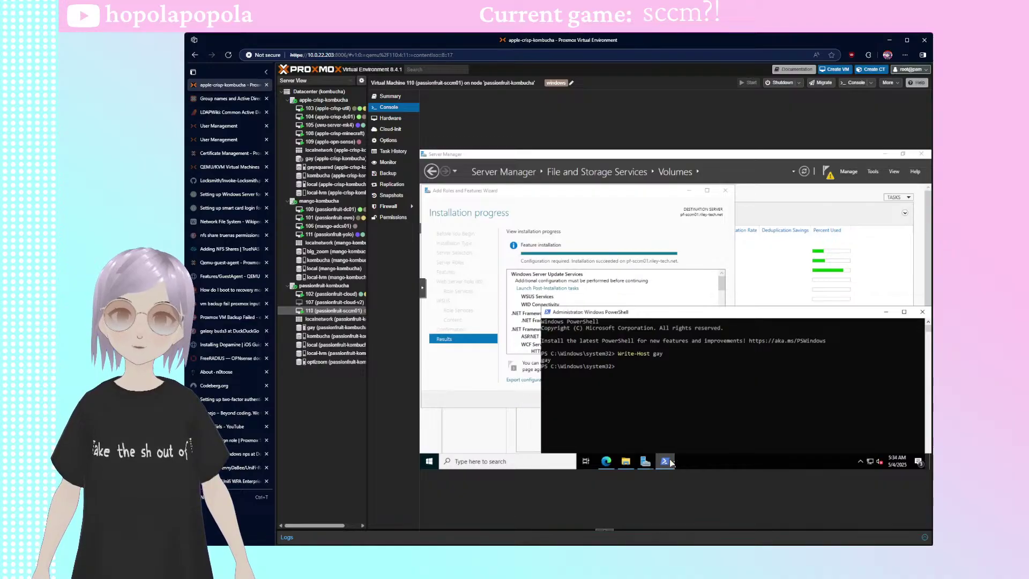
click(679, 229)
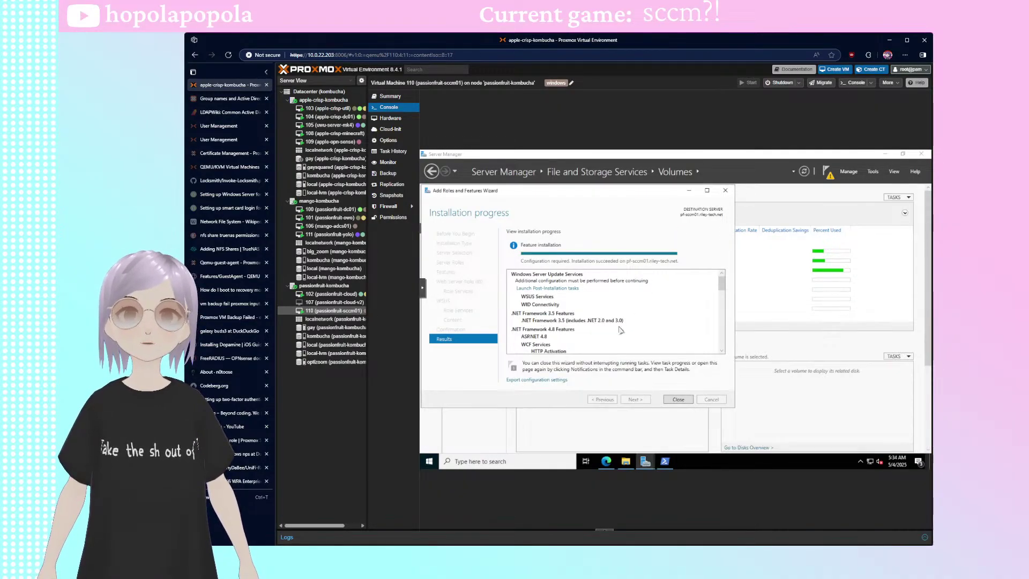
scroll(646, 327, down, 6)
scroll(647, 328, down, 5)
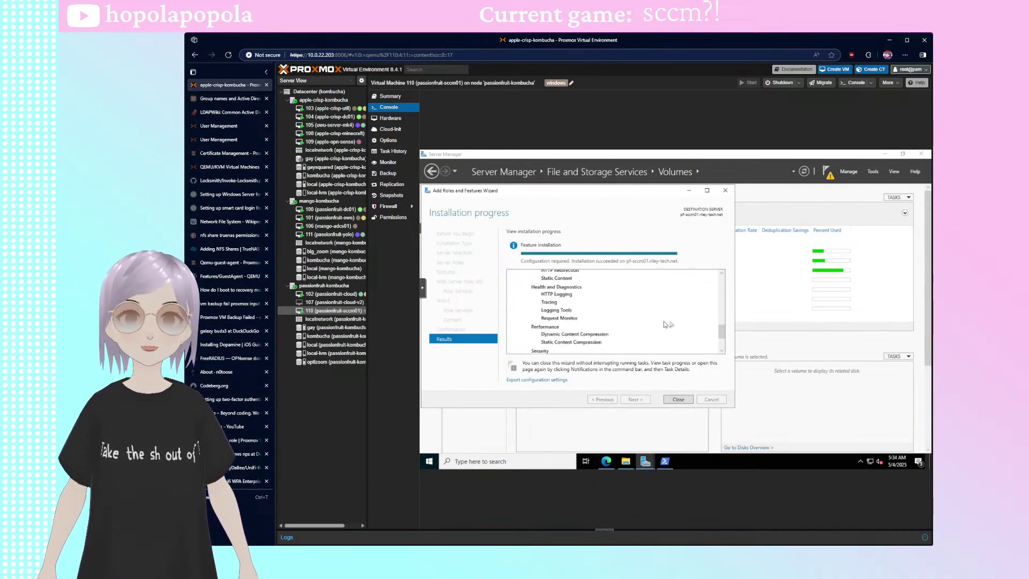
click(677, 398)
drag(665, 313, 627, 220)
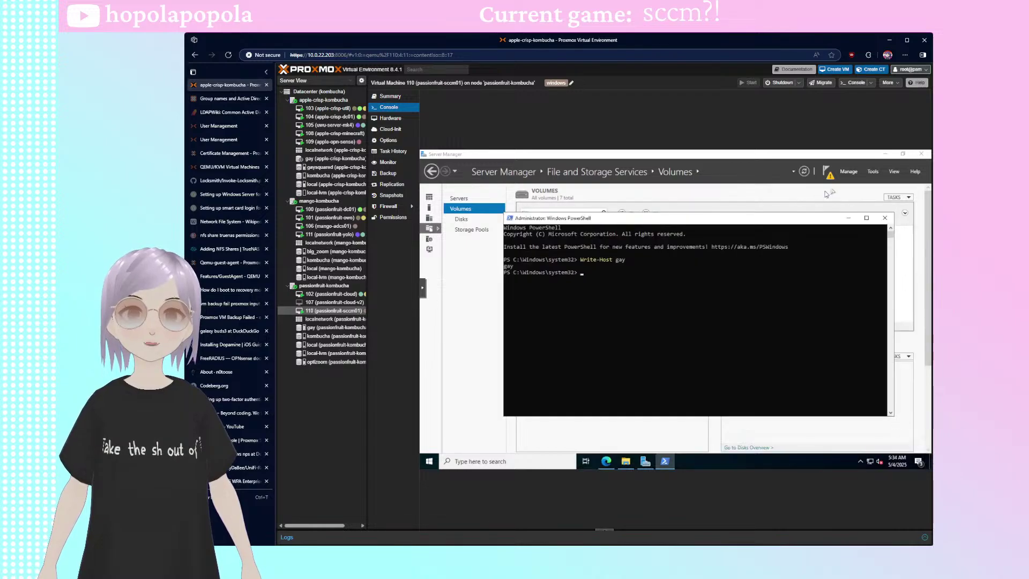
click(827, 172)
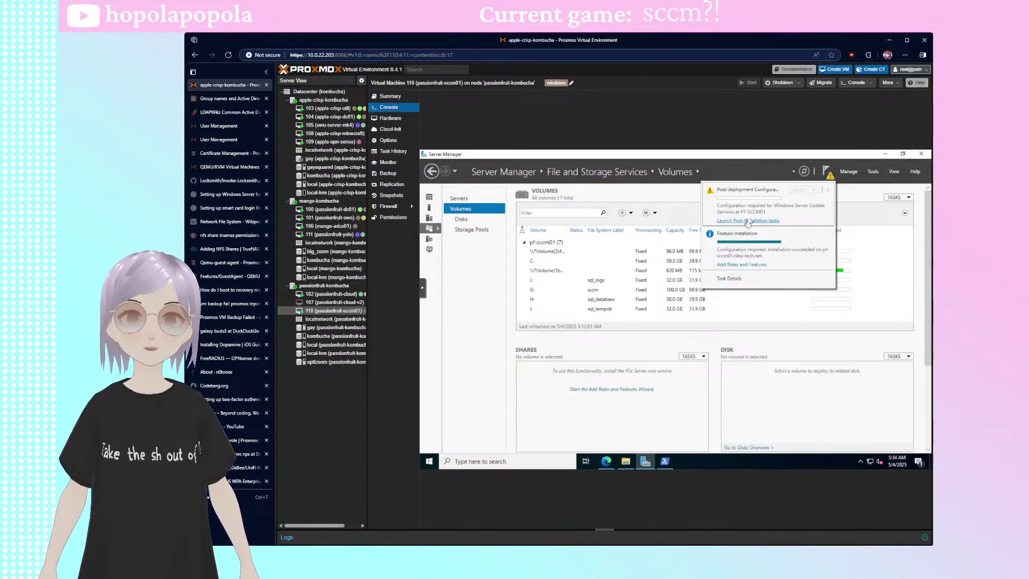
- Load the servermanager module in the administrator PowerShell with Get-Module
click(665, 461)
drag(639, 223, 622, 223)
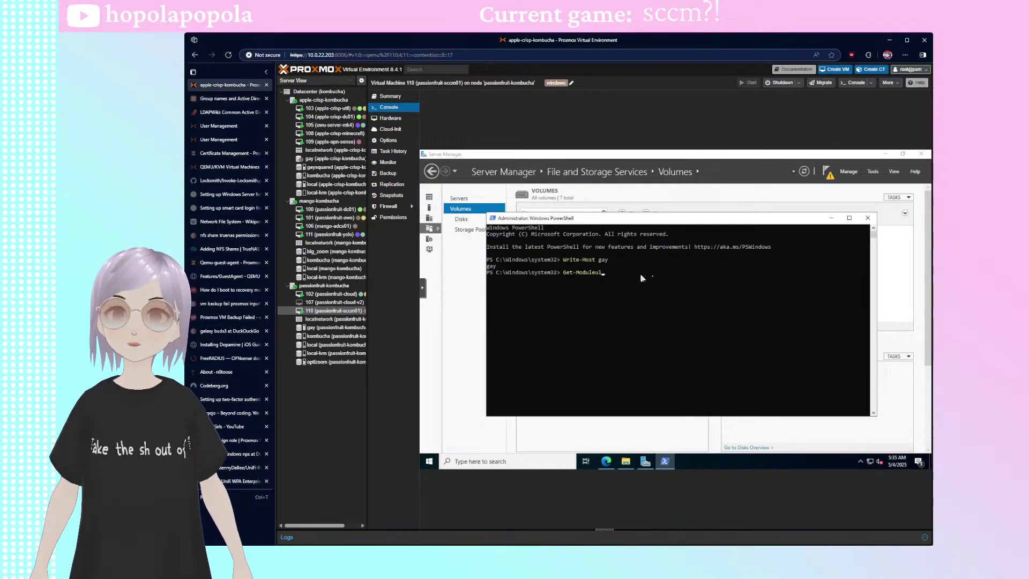
text(ser)
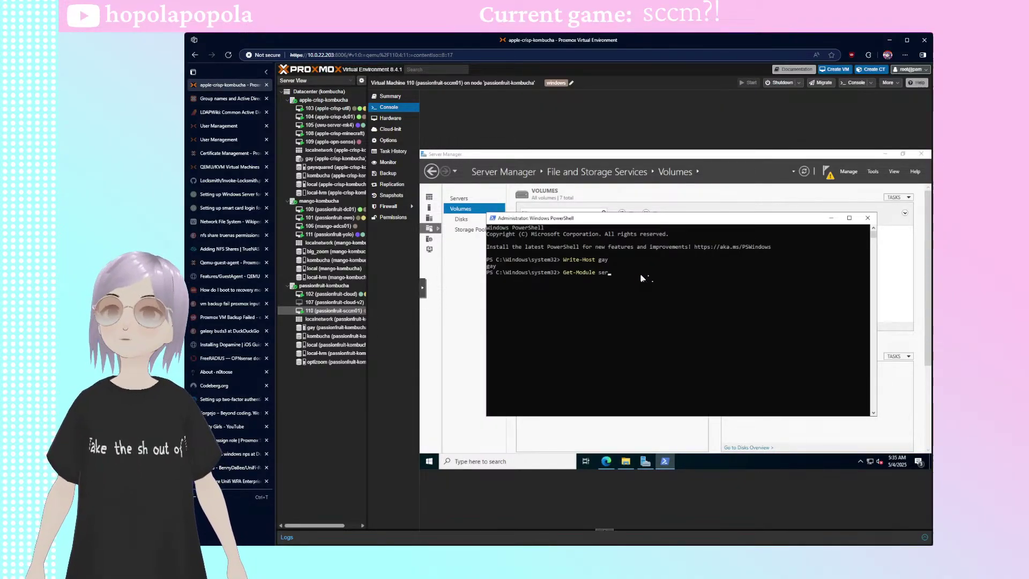
text(vermanager)
key(Return)
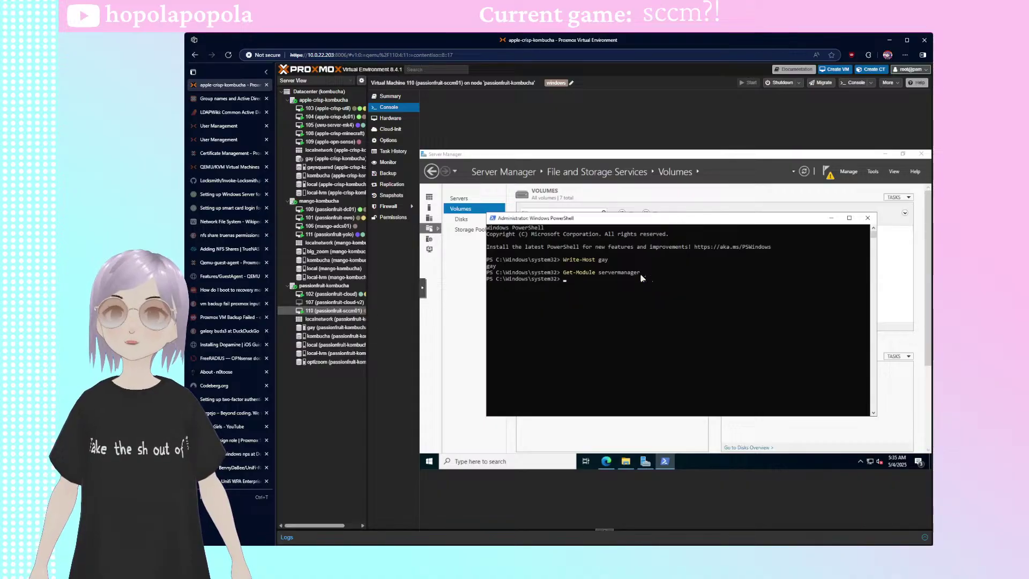
- Run Install-WindowsFeature for Web-Windows-Auth and Web-ISAPI-Ext, both reporting NoChangeNeeded
text(In)
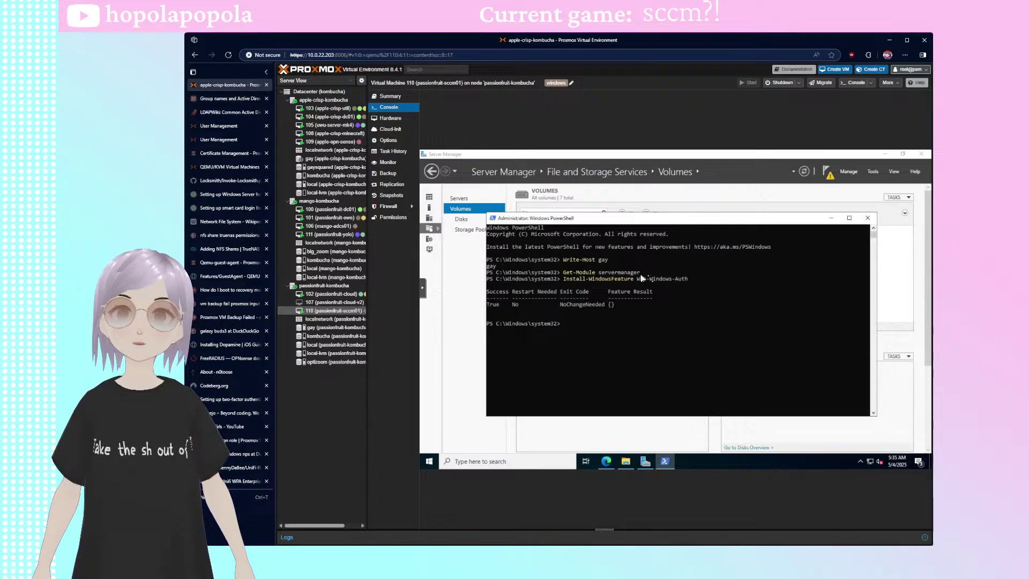
key(Up)
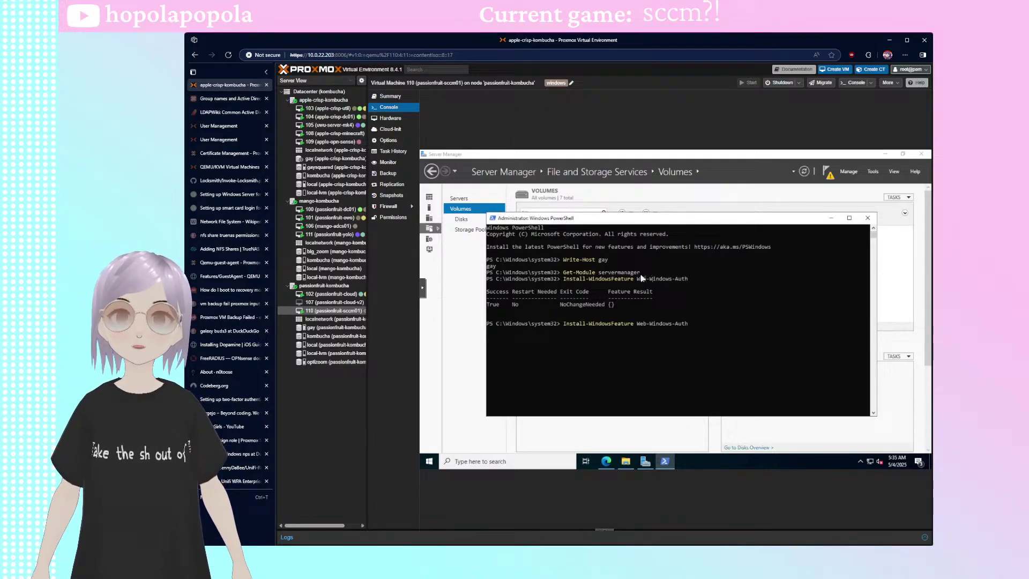
key(BackSpace)
key(BackSpace)
key(BackSpace)
key(BackSpace)
key(BackSpace)
key(BackSpace)
key(BackSpace)
key(BackSpace)
key(BackSpace)
key(BackSpace)
key(BackSpace)
key(BackSpace)
key(BackSpace)
key(BackSpace)
key(BackSpace)
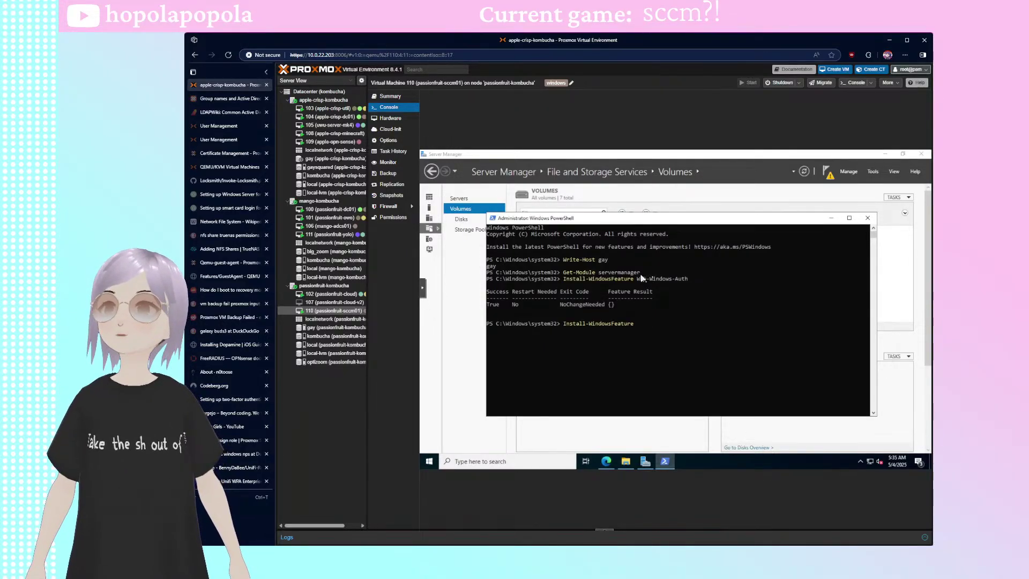
text(Web-ISAPI-Ext)
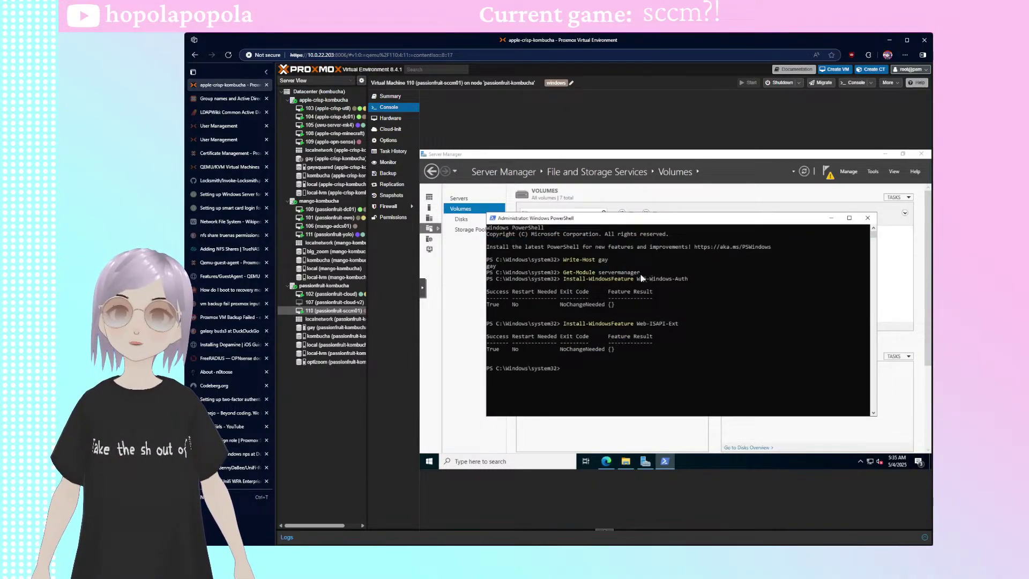
key(Up)
key(BackSpace)
key(BackSpace)
key(BackSpace)
key(BackSpace)
key(BackSpace)
key(BackSpace)
key(BackSpace)
key(BackSpace)
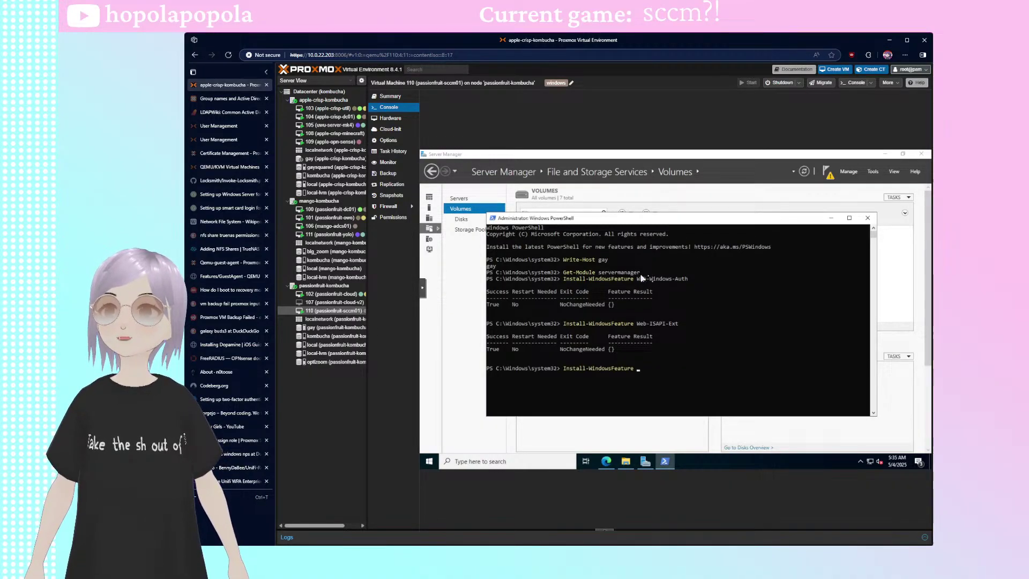
- Select the Web-Metabase, Web-WMI, BITS and RDC install commands in the SCCM guide
click(606, 461)
scroll(676, 356, down, 5)
scroll(676, 356, down, 2)
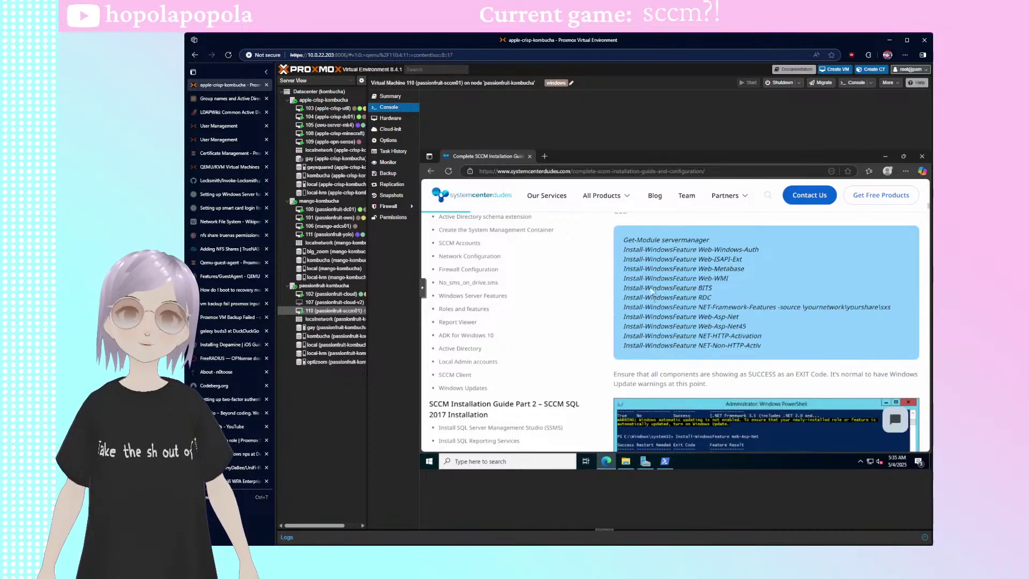
drag(663, 279, 629, 286)
drag(713, 298, 608, 272)
key(ctrl+c)
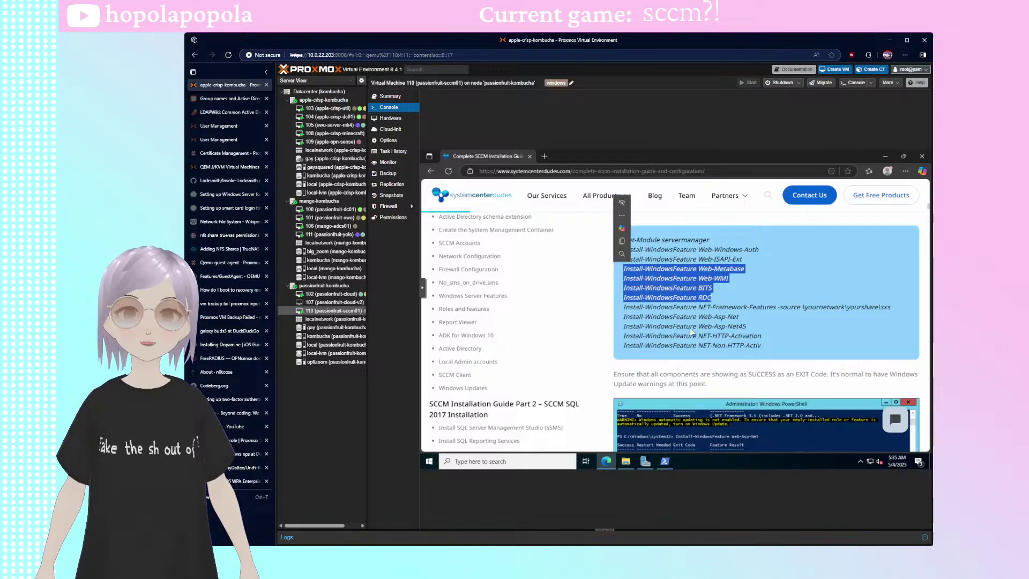
- Paste the four install commands into PowerShell, remove the duplicated Install-WindowsFeature word, and run them
click(665, 461)
right_click(658, 337)
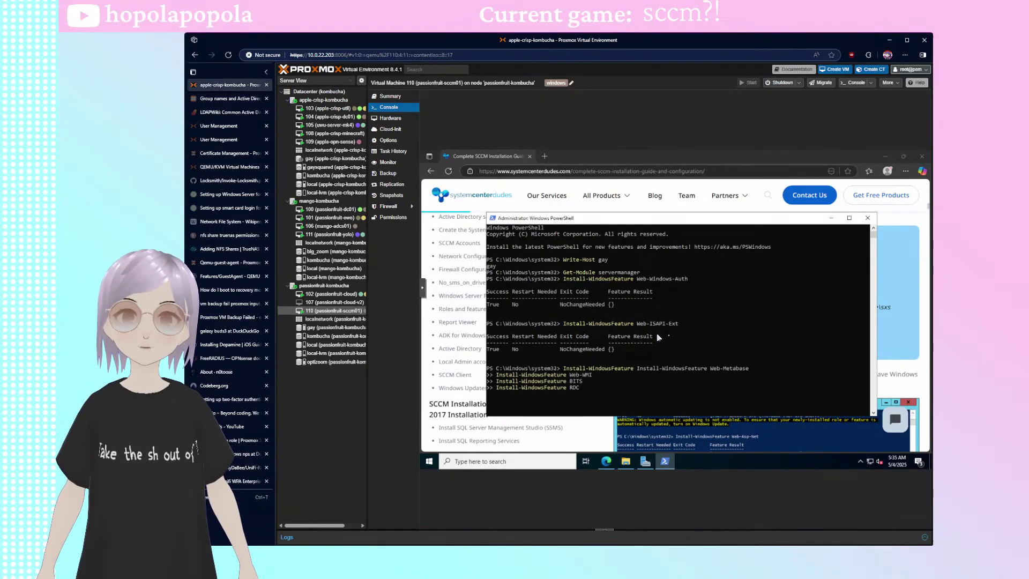
key(Up)
key(Up)
key(Up)
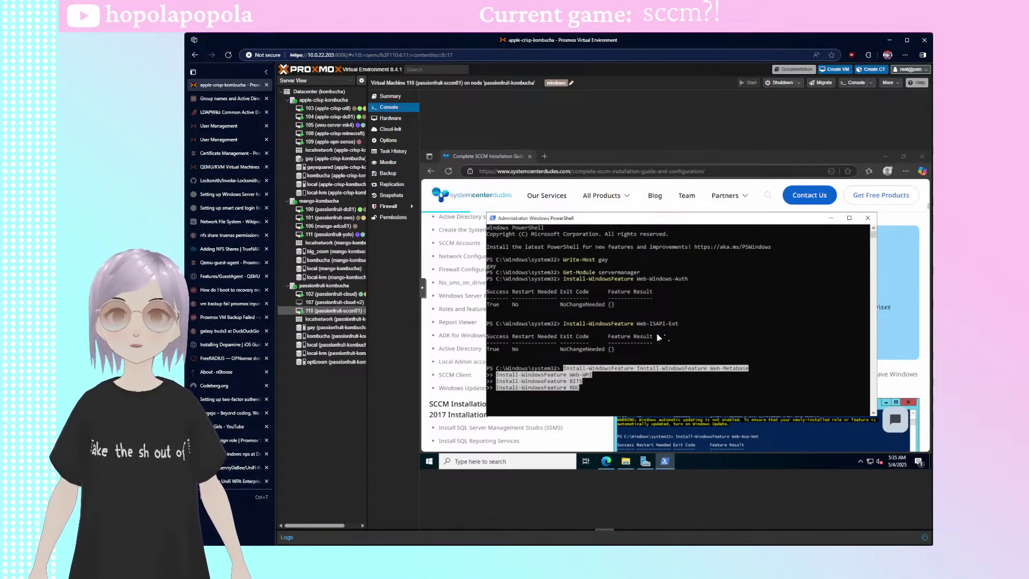
key(ctrl+Delete)
key(ctrl+Delete)
key(ctrl+Delete)
key(Return)
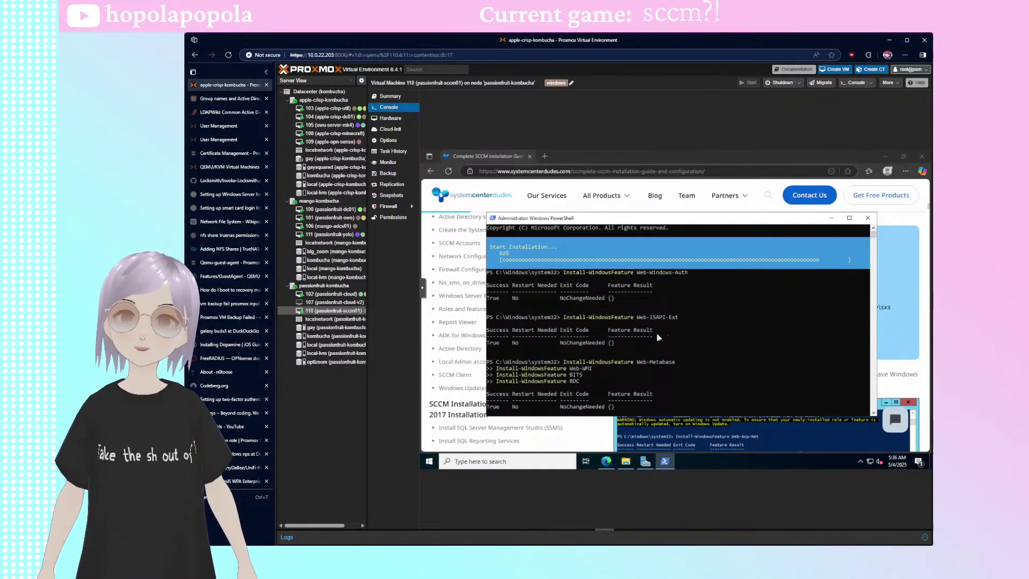
- Nudge the PowerShell window left and resume the paused install output until Web-WMI installs
click(673, 278)
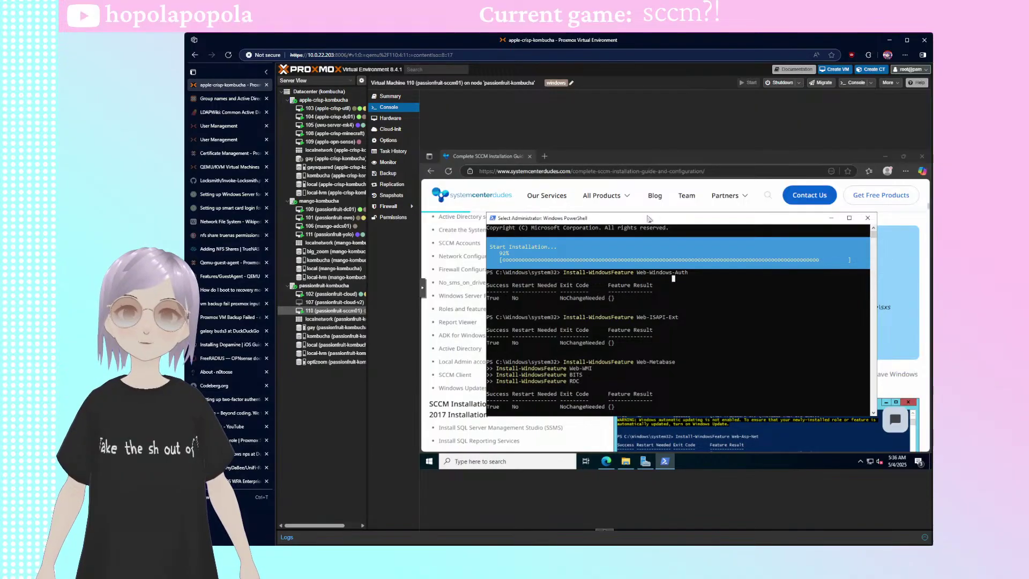
drag(644, 221, 625, 215)
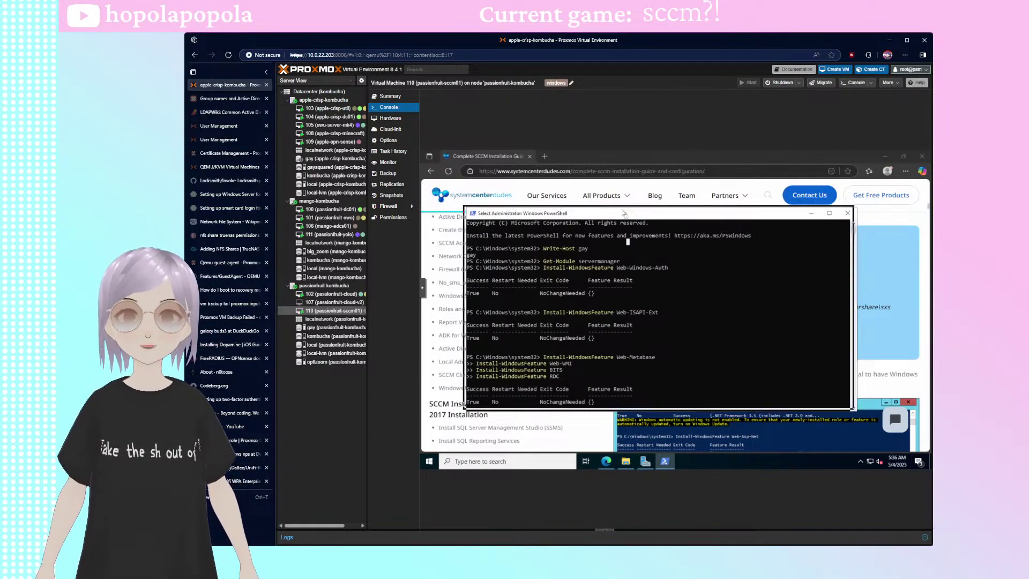
drag(626, 216, 618, 209)
scroll(611, 336, down, 4)
scroll(612, 337, up, 2)
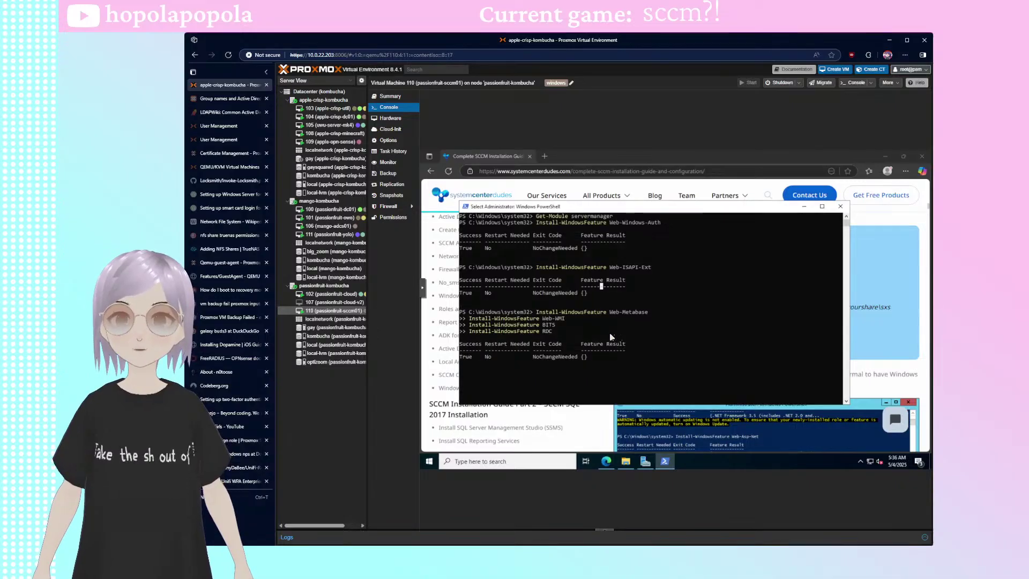
key(Return)
key(Return)
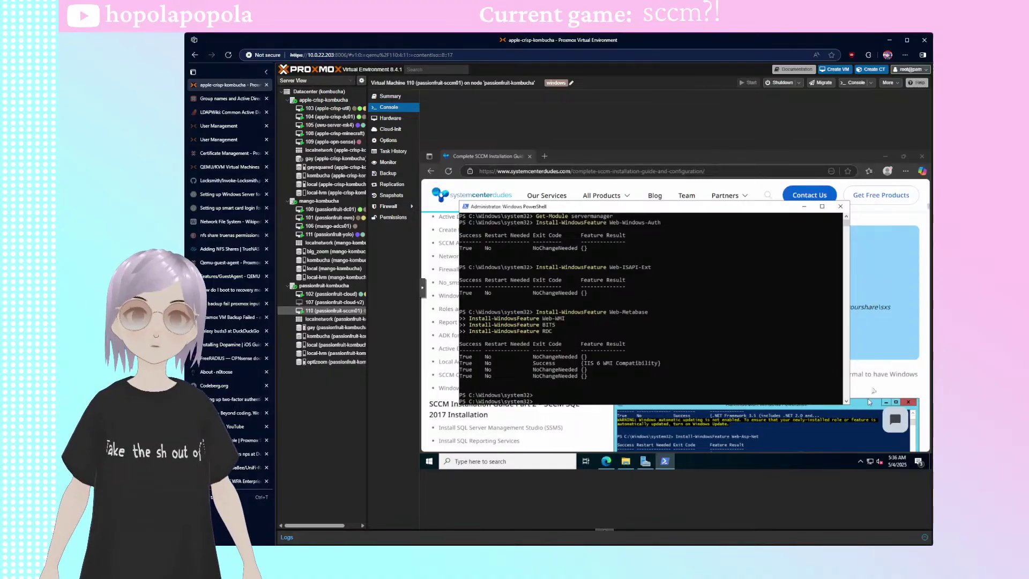
- Copy the Web-Asp-Net, Web-Asp-Net45, NET-HTTP-Activation and NET-Non-HTTP-Activ commands from the guide and run them in PowerShell
click(882, 376)
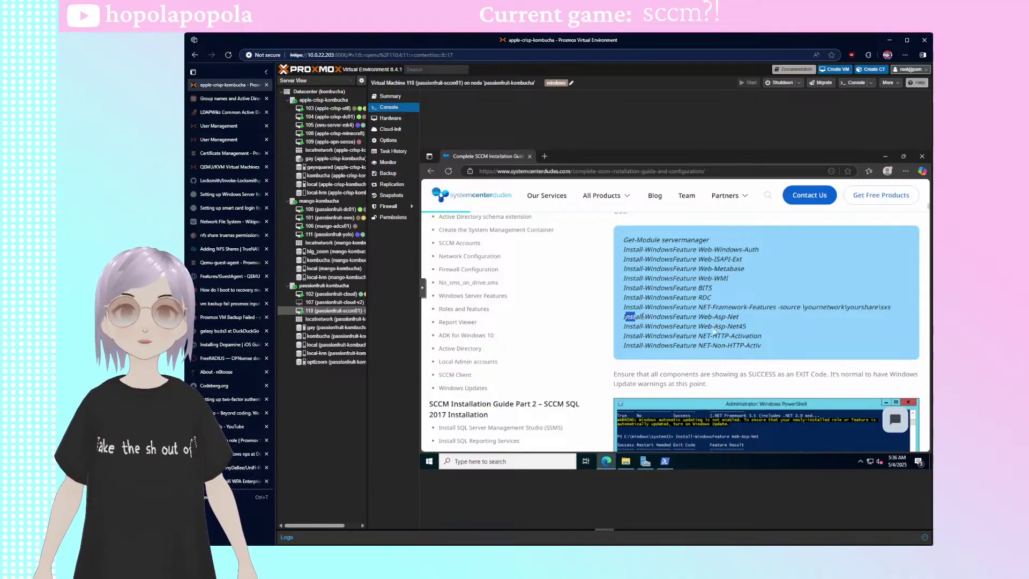
drag(624, 316, 761, 347)
drag(624, 316, 776, 348)
key(ctrl+c)
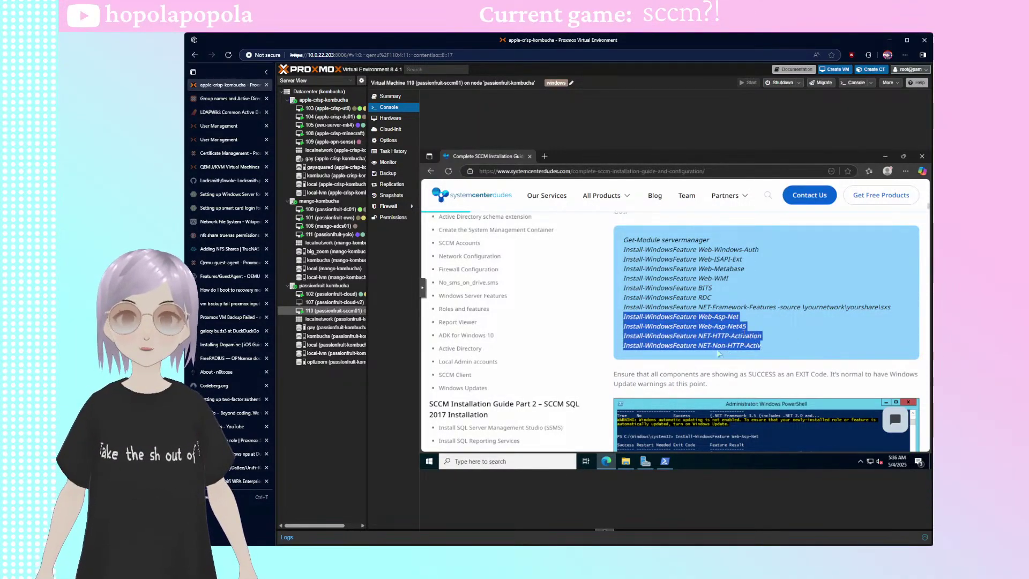
click(665, 462)
key(ctrl+v)
key(Return)
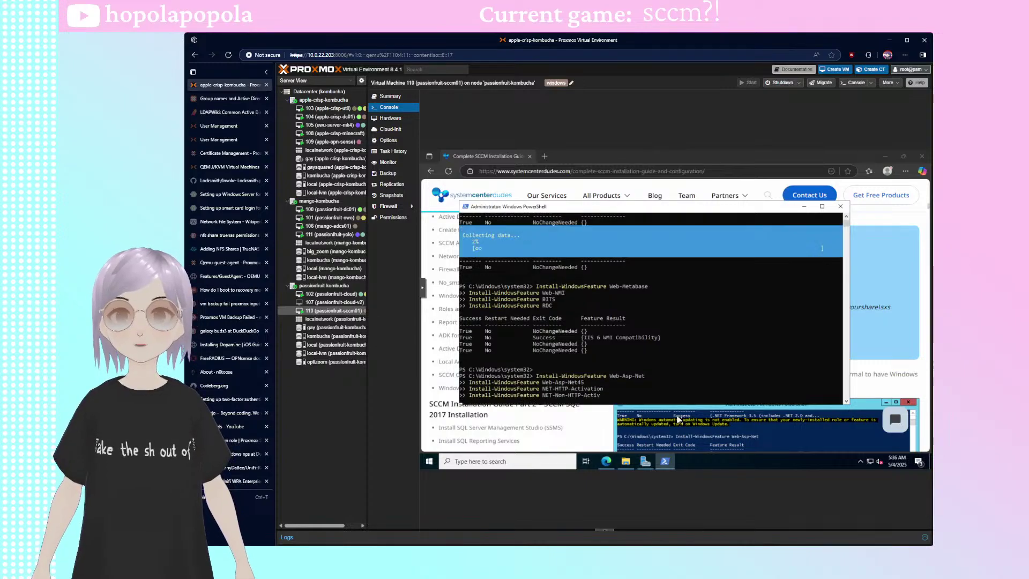
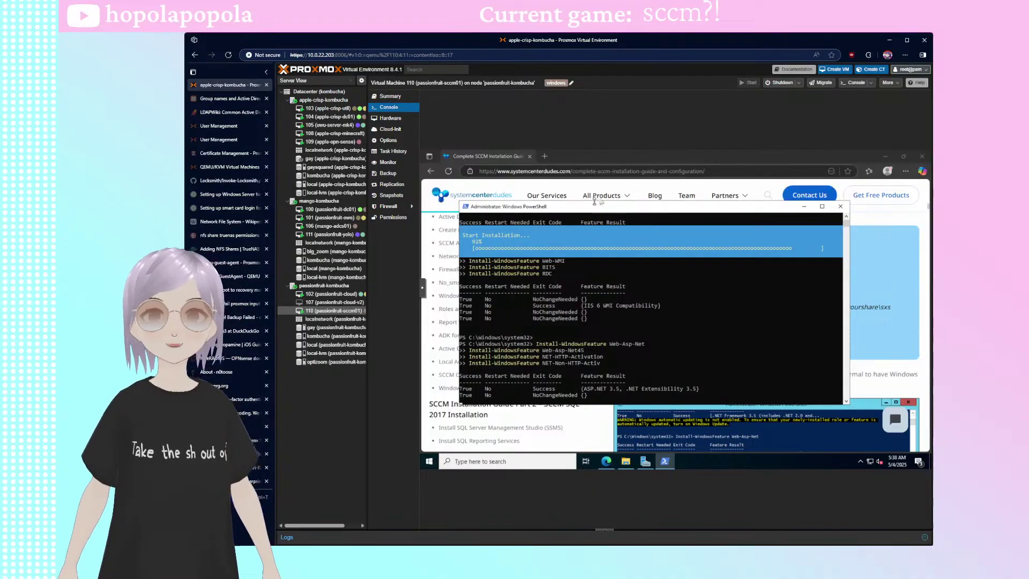
- Nudge the PowerShell window up while Web-Asp-Net and the HTTP/Non-HTTP Activation features finish installing
drag(595, 208, 570, 192)
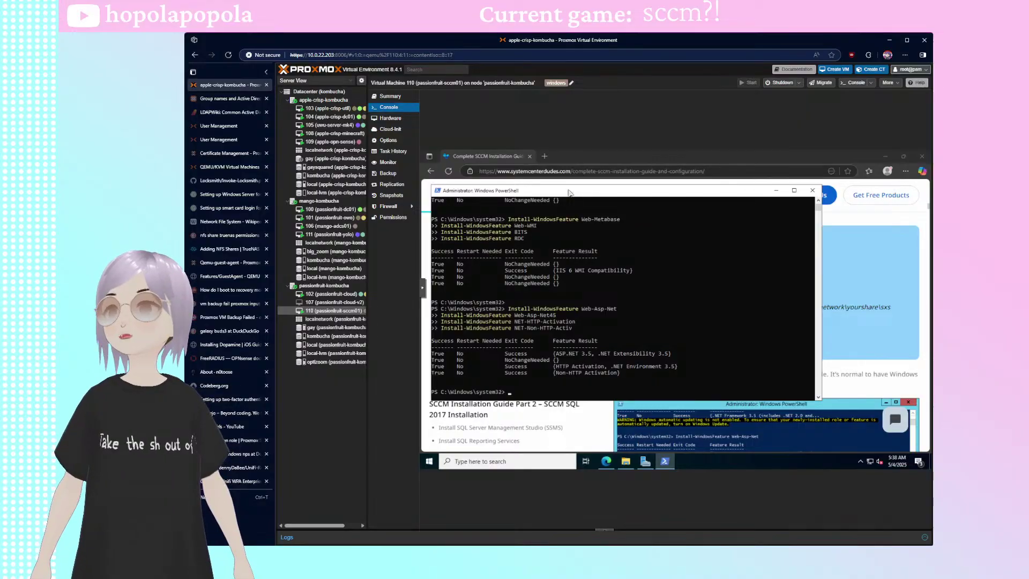
- Open the guide's Report Viewer download link in a new tab, then close its 404 page
click(666, 161)
scroll(741, 294, down, 4)
scroll(741, 294, down, 6)
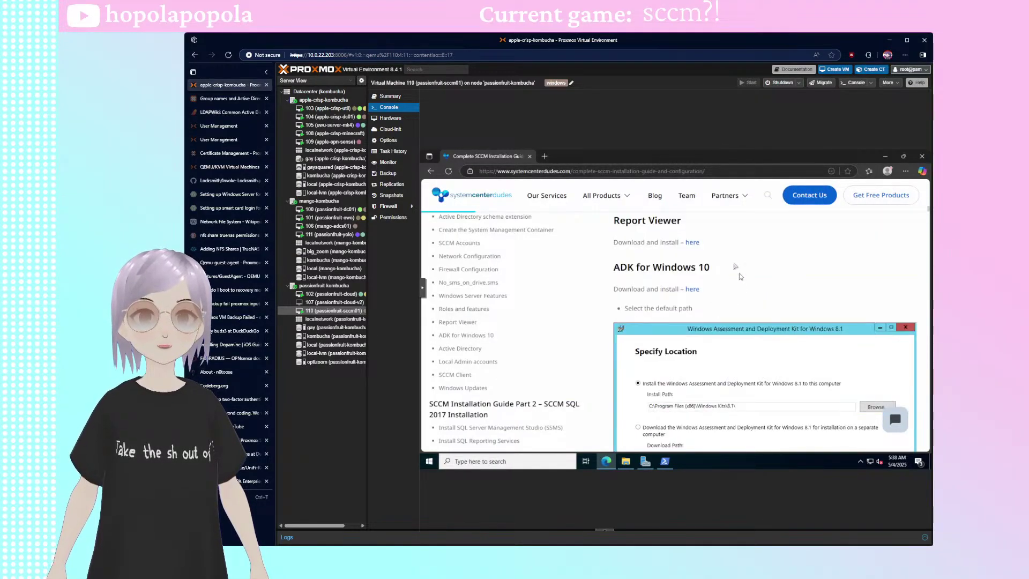
middle_click(694, 244)
click(560, 156)
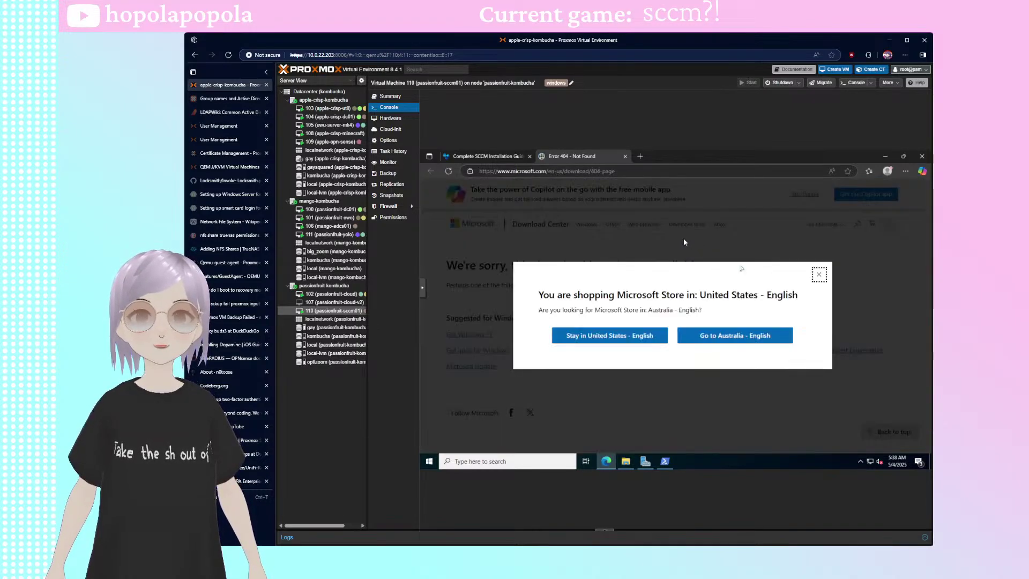
click(818, 276)
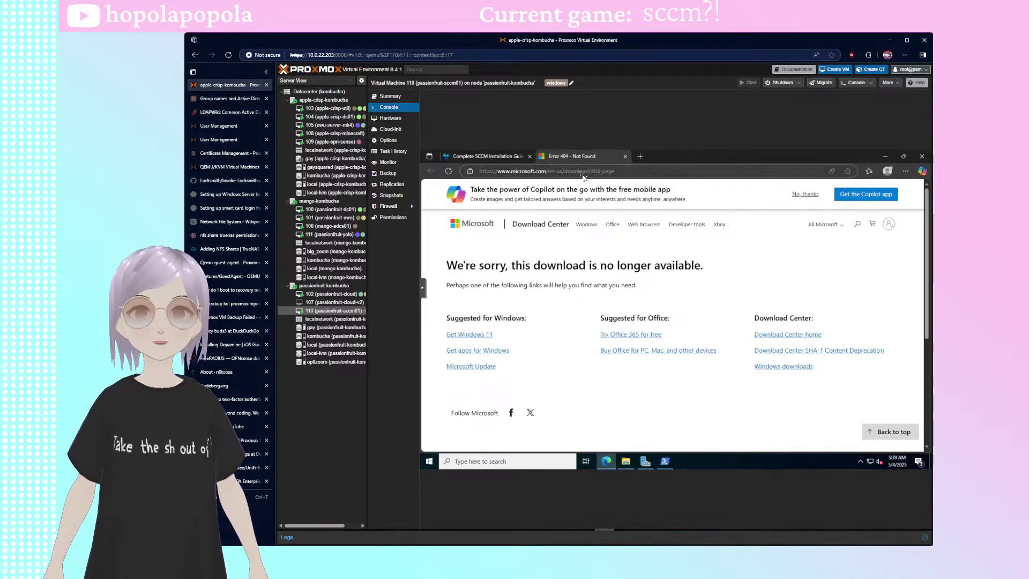
key(ctrl+w)
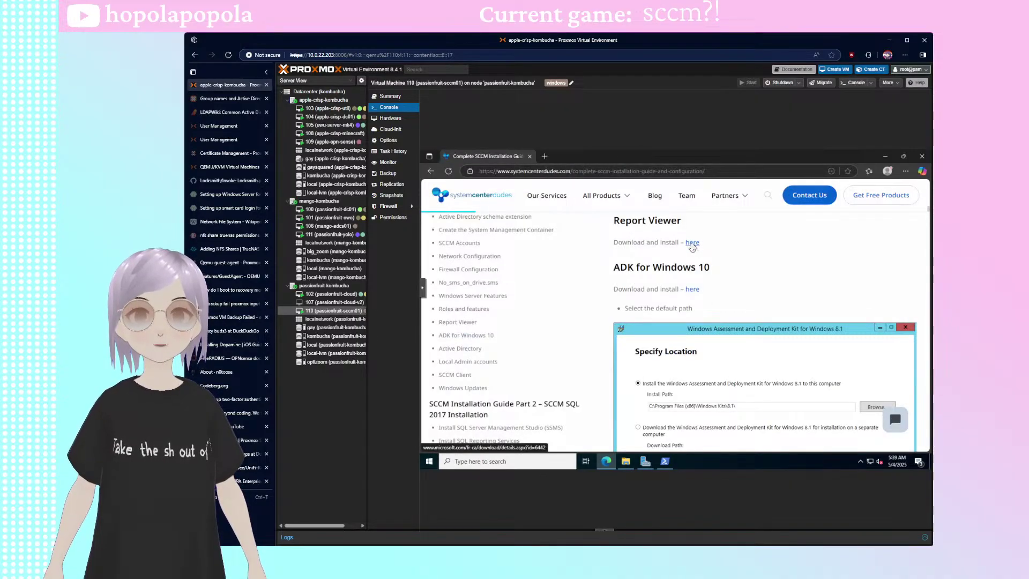
- Retry the copied Report Viewer link in a new tab with the fr-ca locale changed to en-us
right_click(692, 243)
click(716, 312)
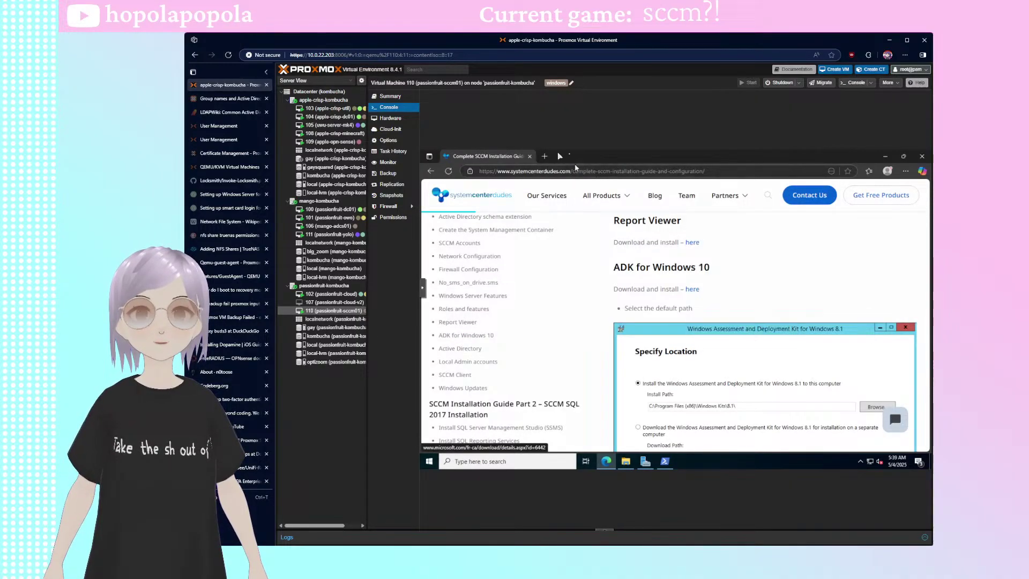
click(544, 156)
text(http://www.microsoft.com/fr-ca/download/details.aspx?id=6442)
drag(545, 171, 557, 171)
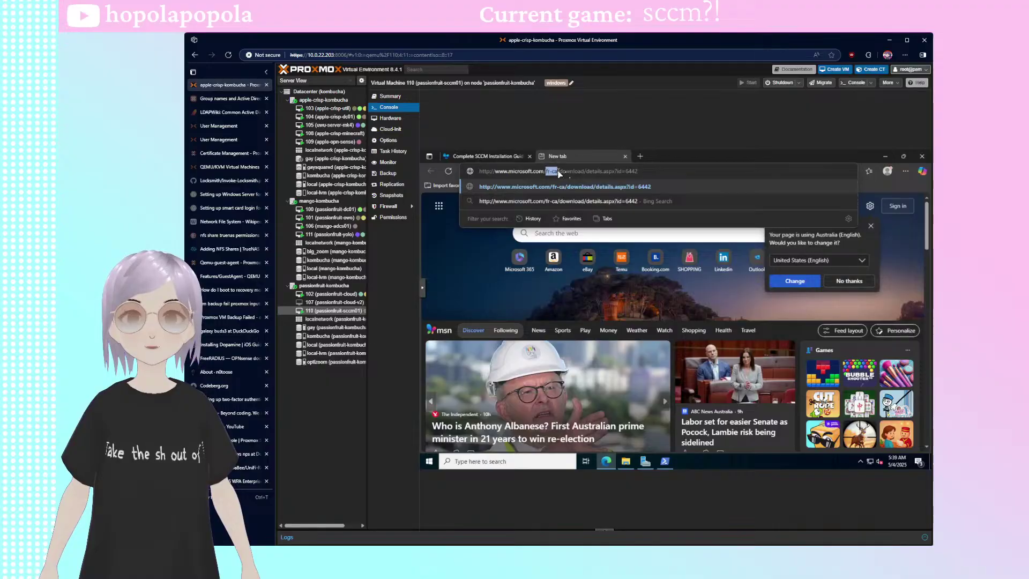
text(en-s)
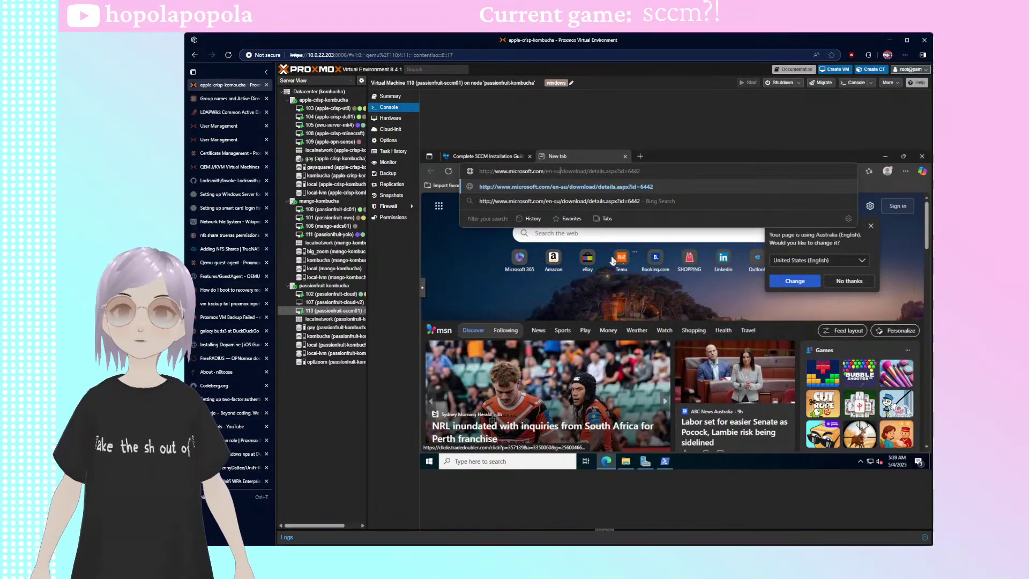
key(BackSpace)
text(us)
key(Return)
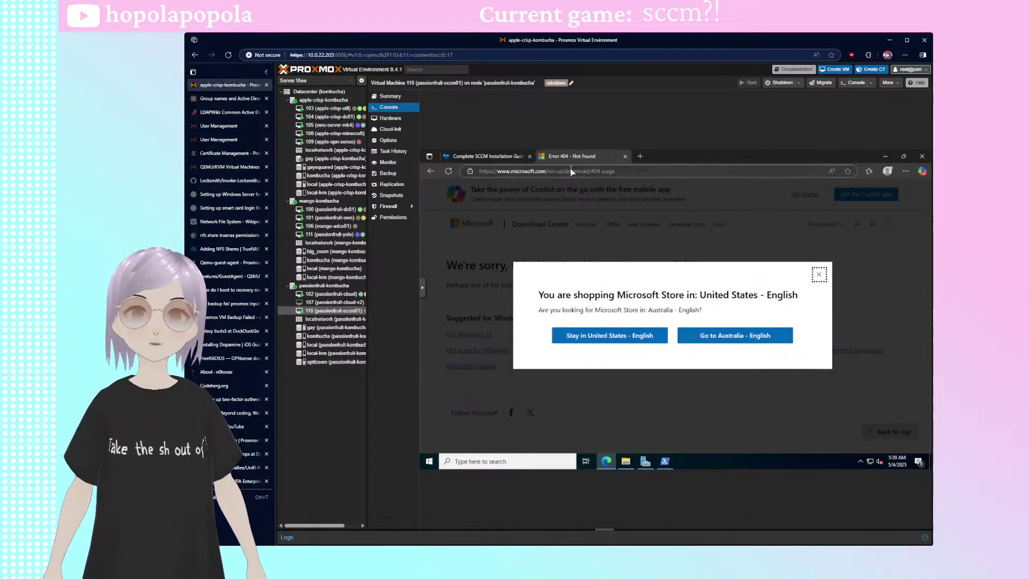
- Search the web for 'windows report viewer' from the address bar
click(570, 170)
text(window)
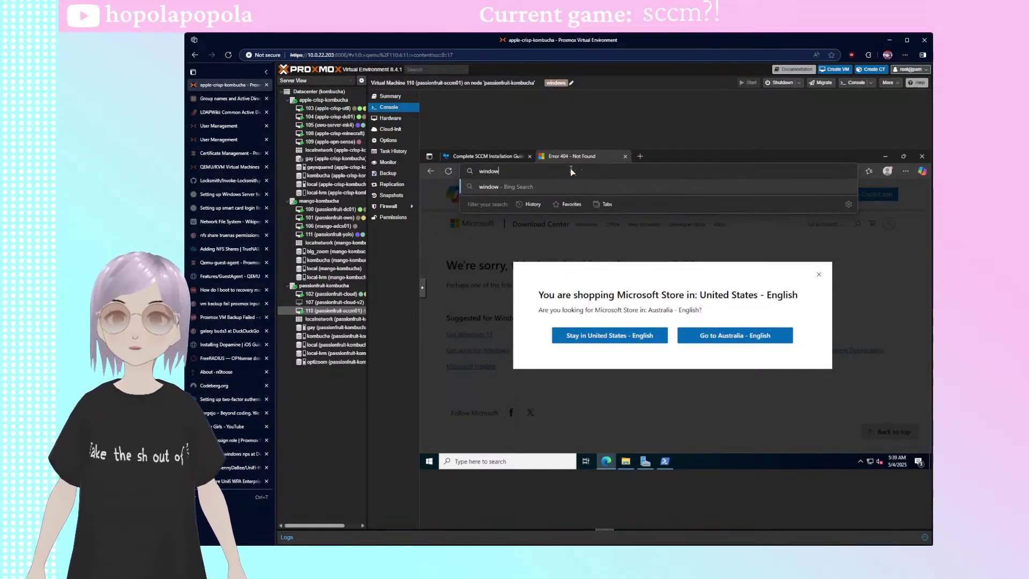
text(s report veewer)
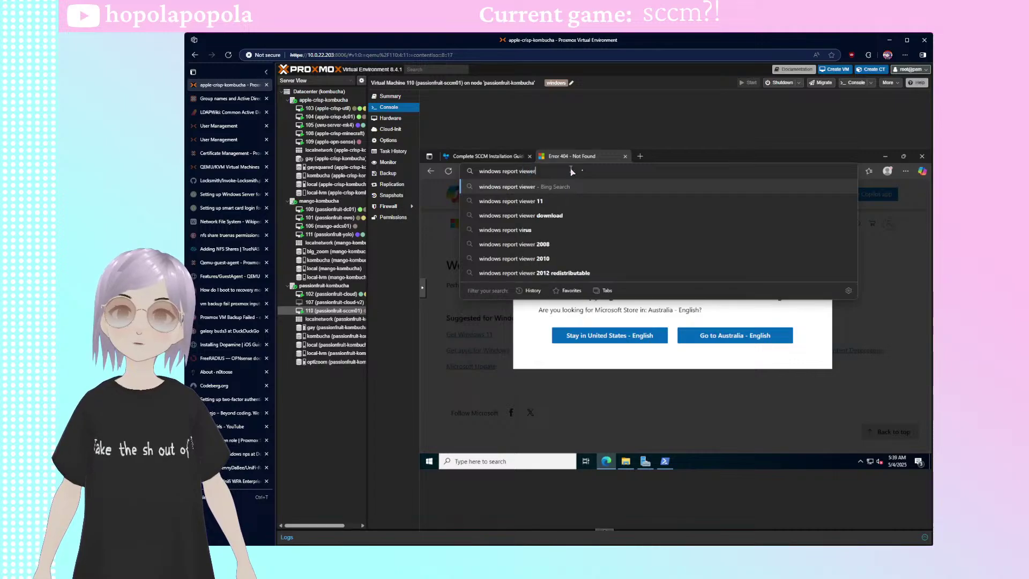
key(Return)
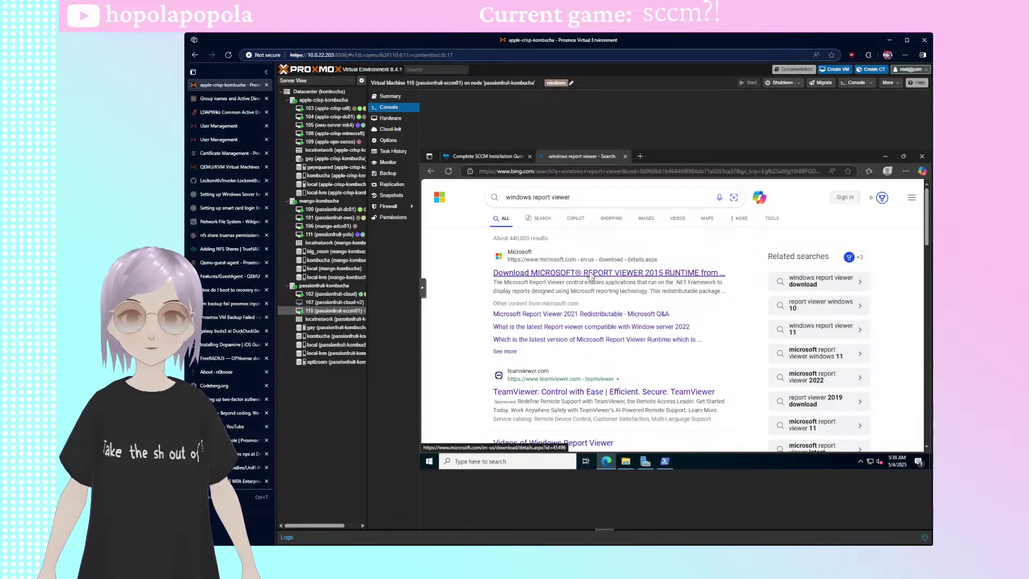
- Open the search result asking for the latest Report Viewer compatible with Windows Server 2022
scroll(562, 277, down, 1)
scroll(486, 278, up, 1)
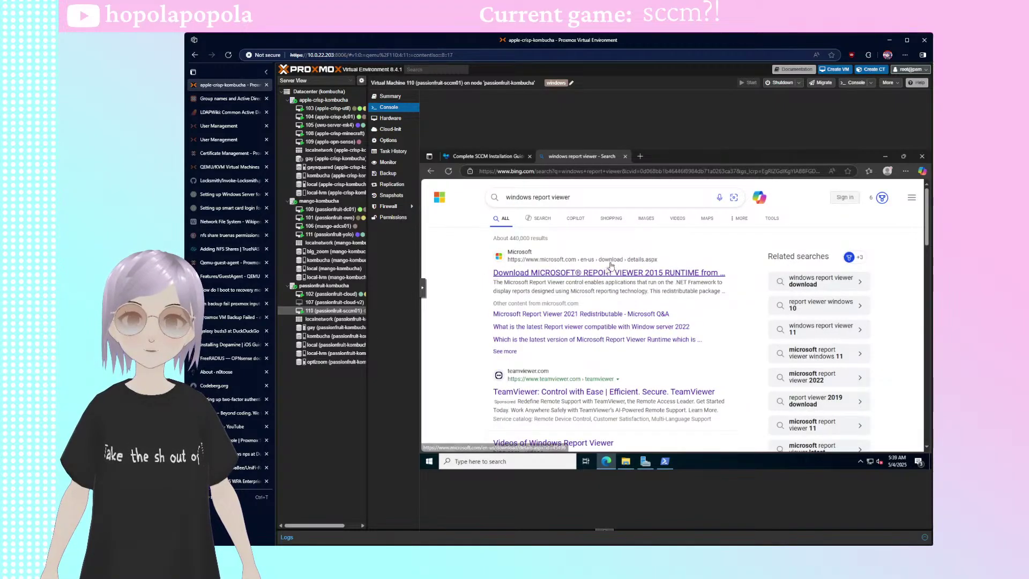
click(488, 156)
click(582, 156)
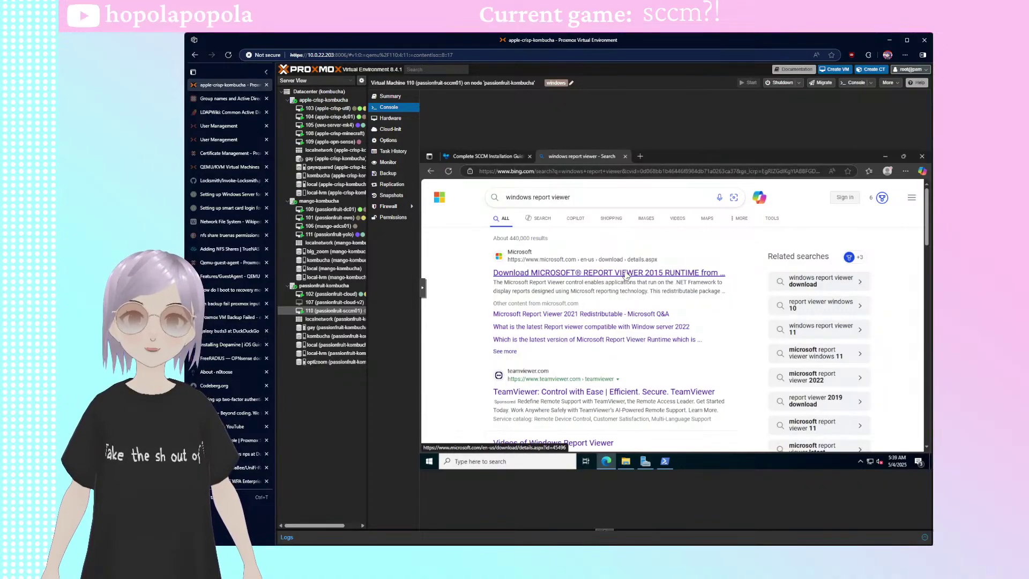
click(584, 330)
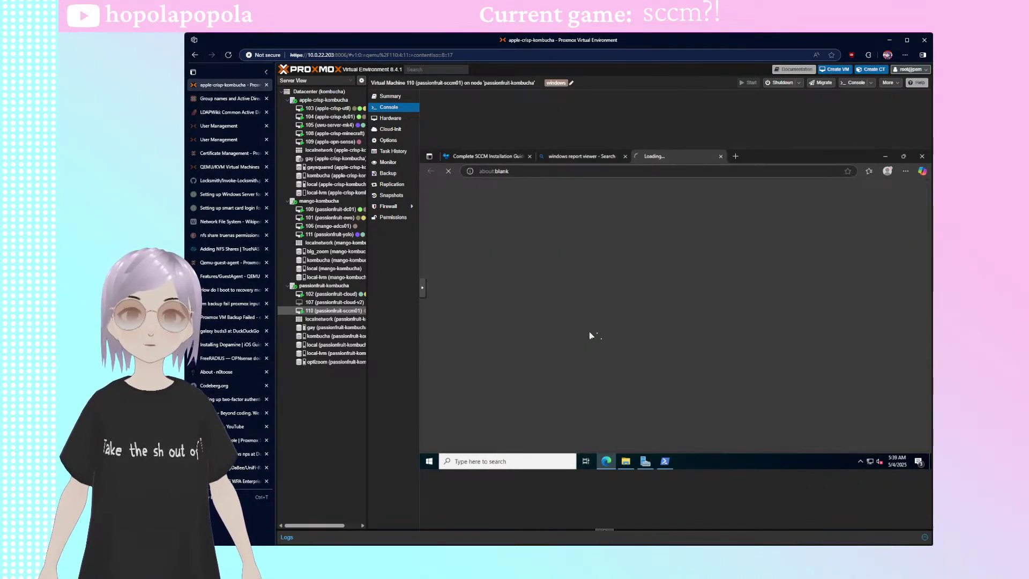
- Follow the answer's referenced Microsoft download link, then return to the Q&A answer
scroll(594, 326, down, 5)
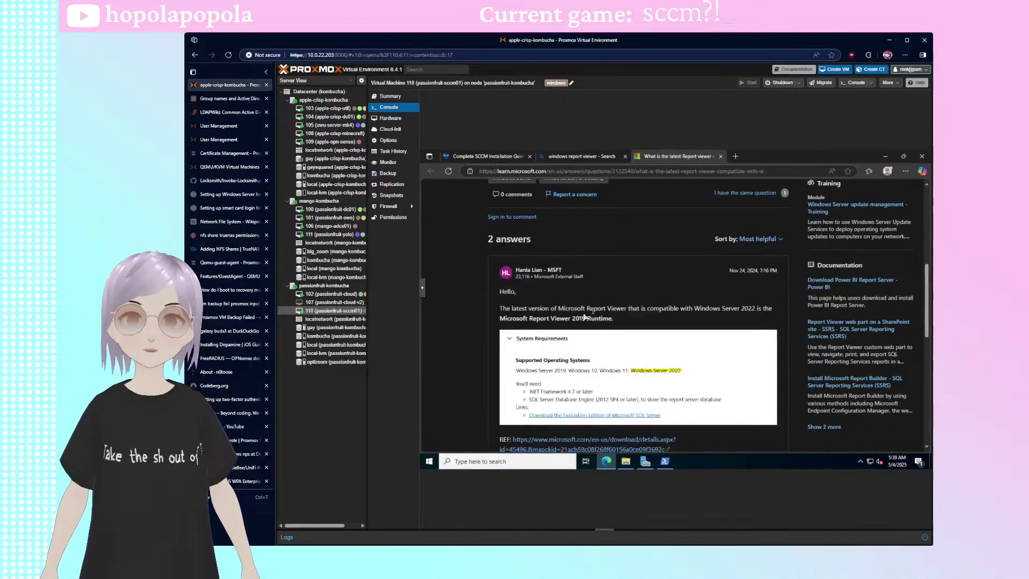
scroll(575, 326, down, 3)
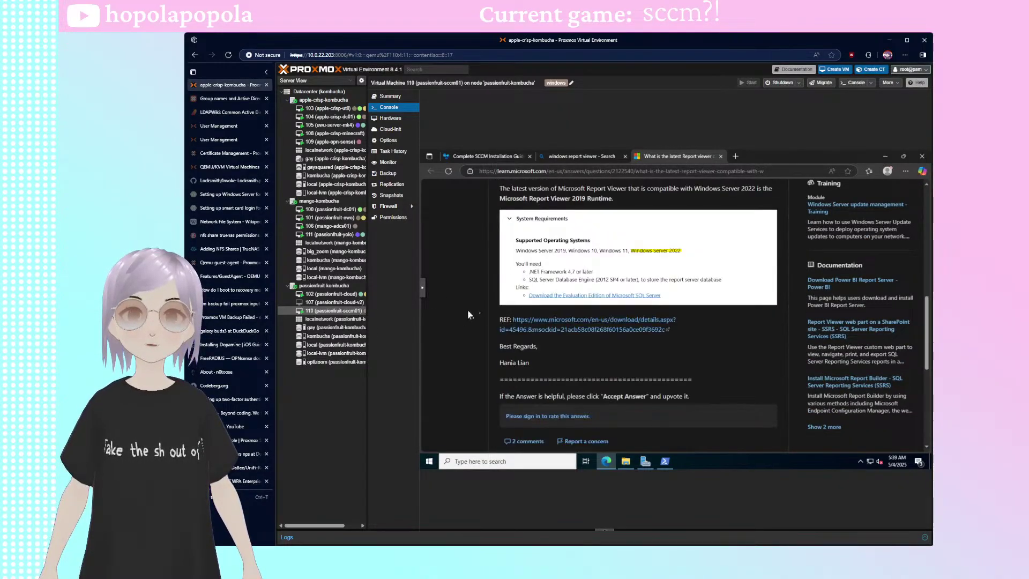
click(578, 326)
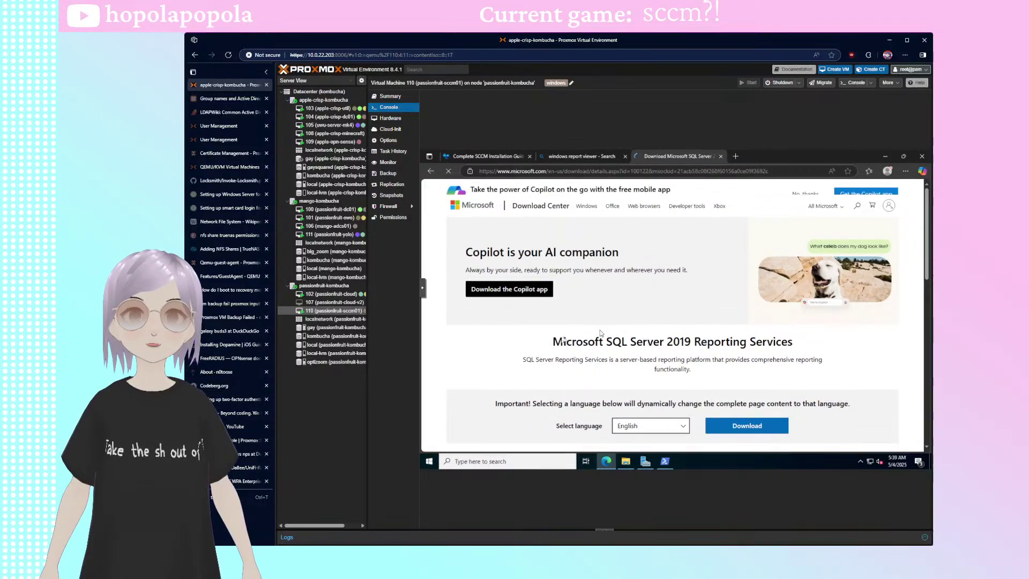
scroll(618, 350, down, 3)
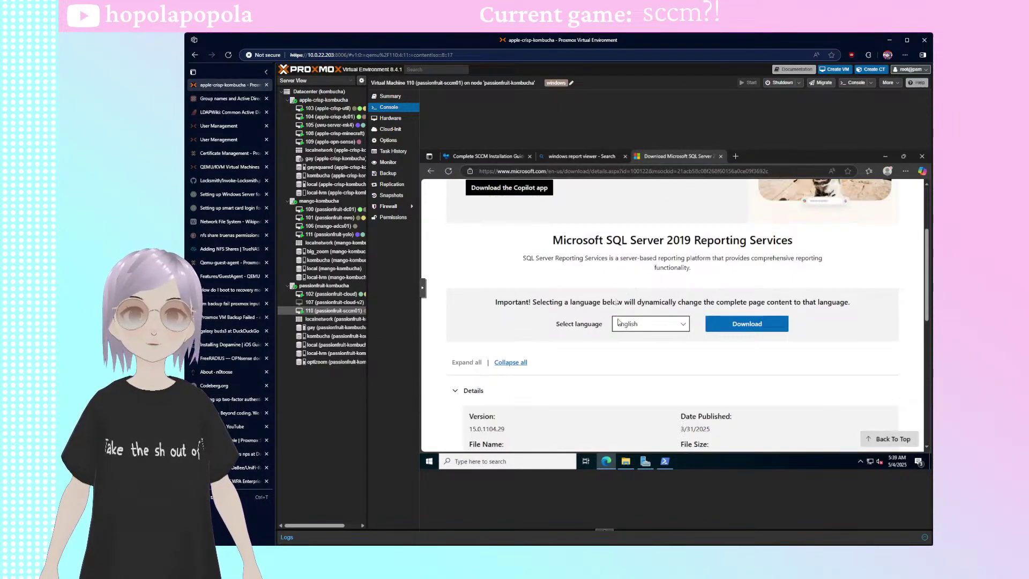
click(581, 156)
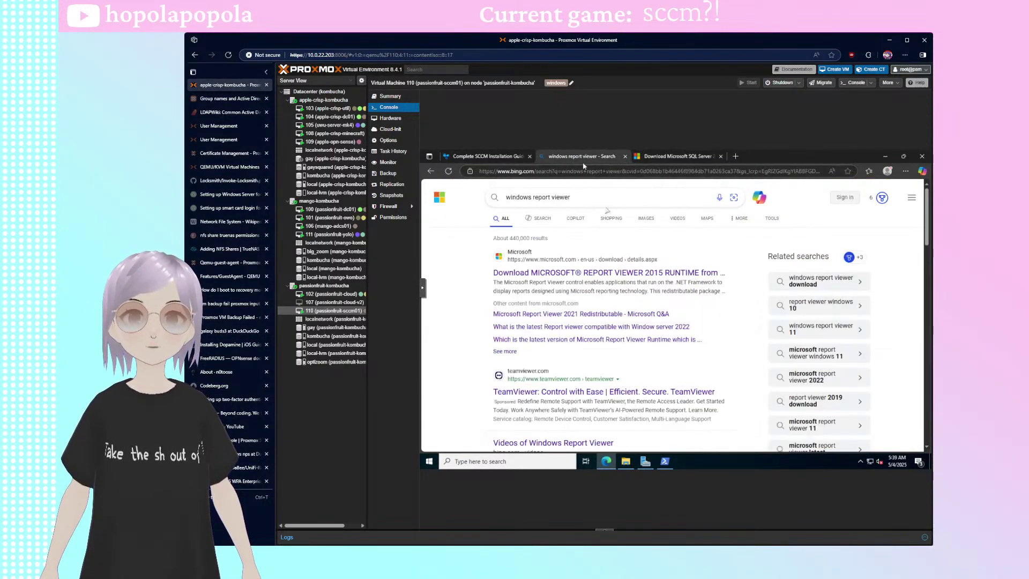
click(651, 156)
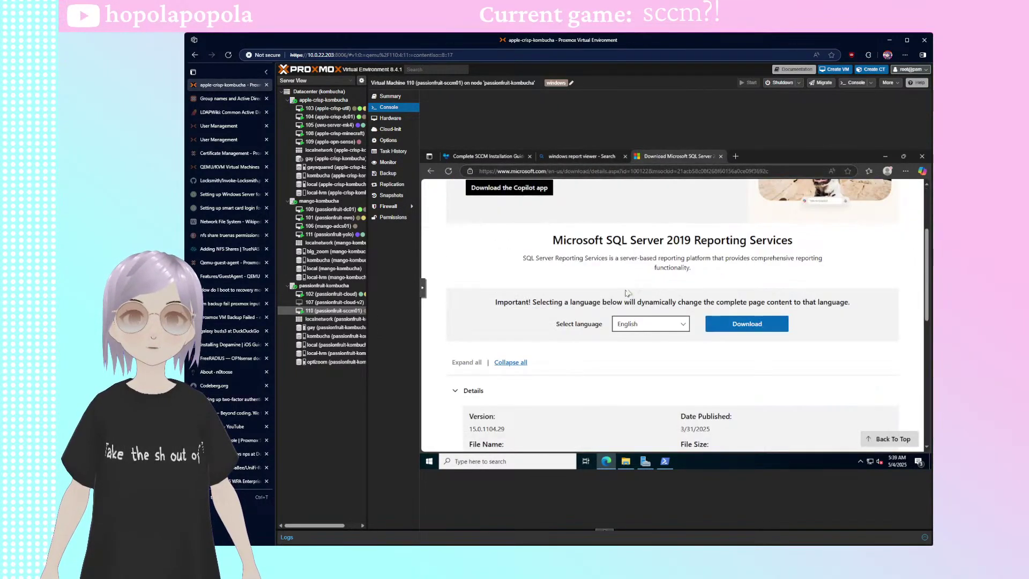
click(430, 171)
scroll(481, 323, up, 2)
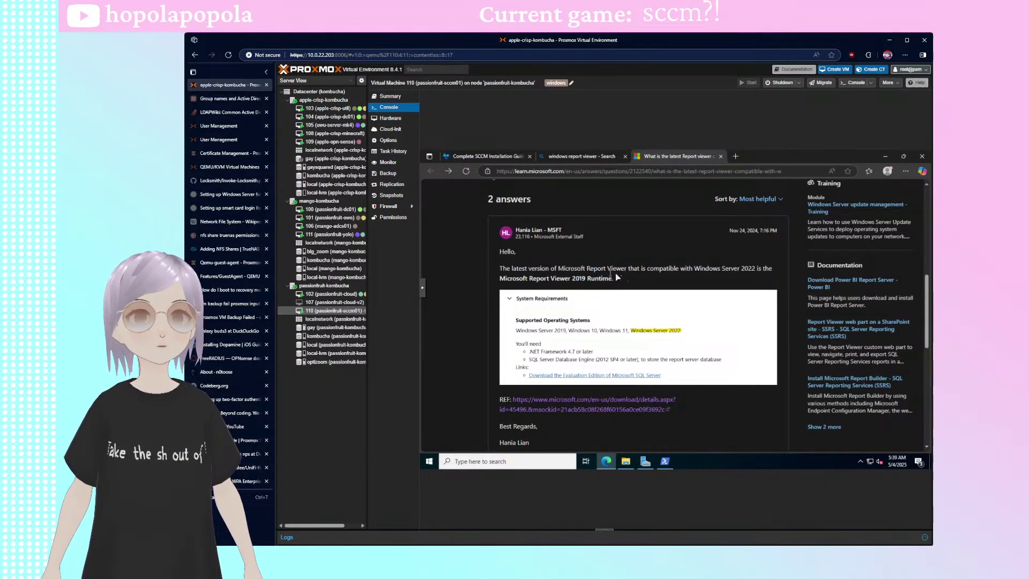
- Mount the SQL Server 2019 Standard ISO from kombucha storage on CD/DVD drive ide3, then return to the console
click(626, 461)
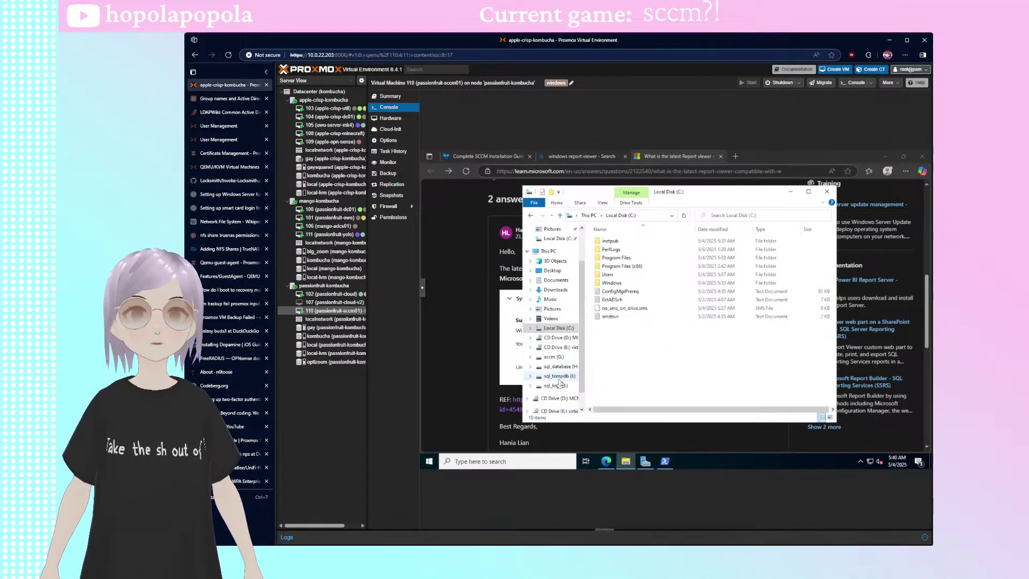
scroll(560, 324, down, 1)
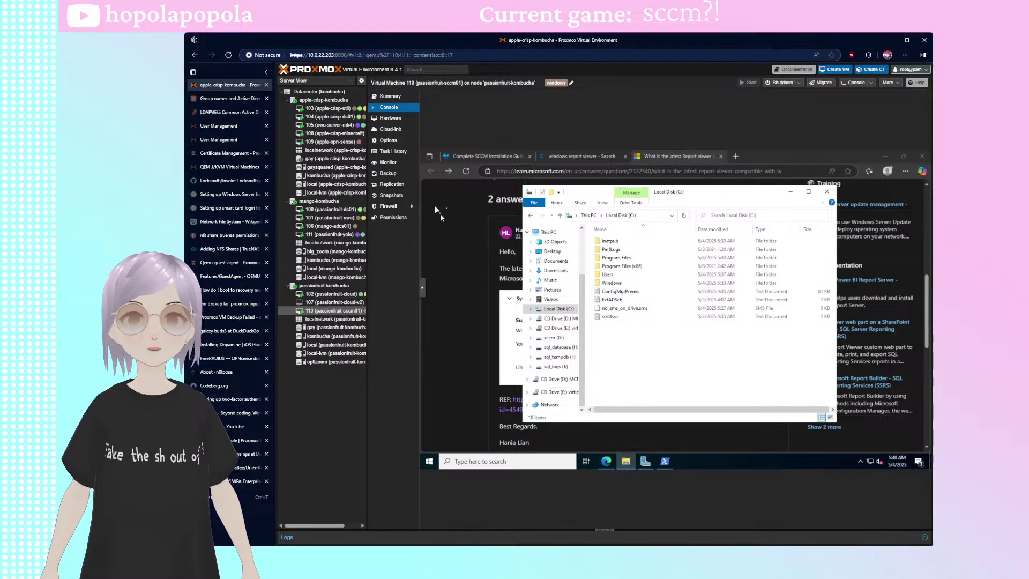
click(390, 118)
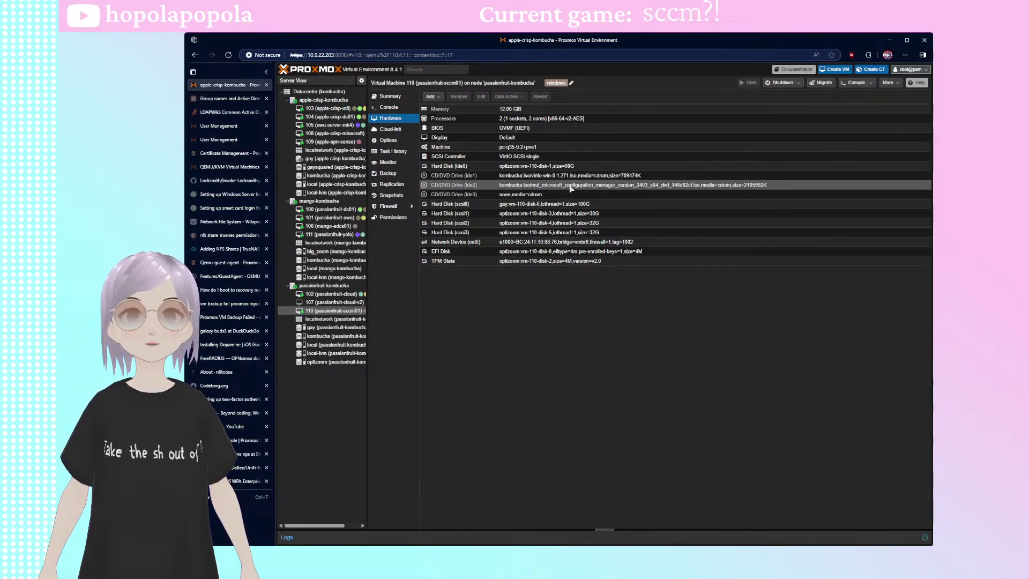
click(555, 195)
click(481, 96)
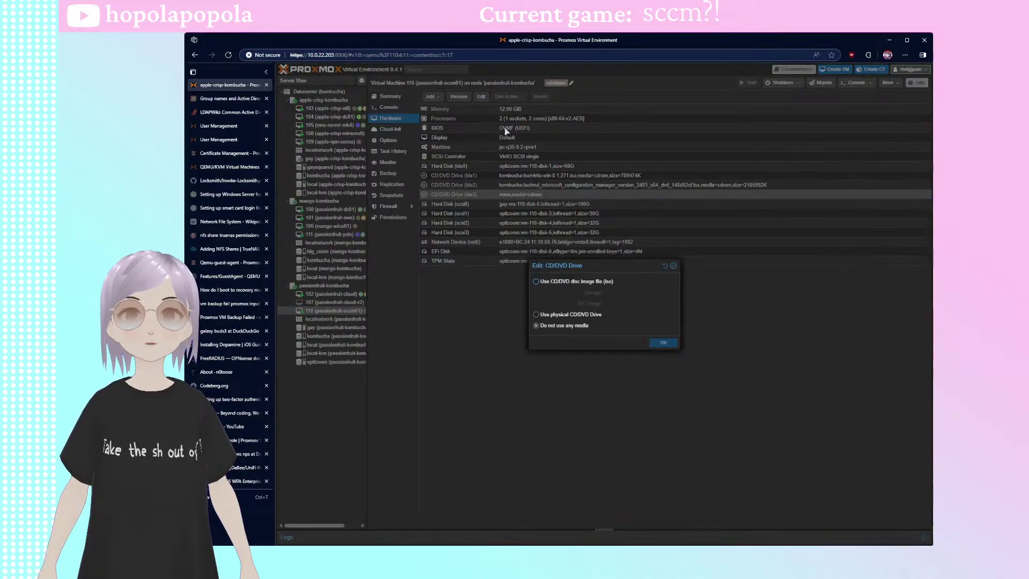
click(570, 285)
click(638, 293)
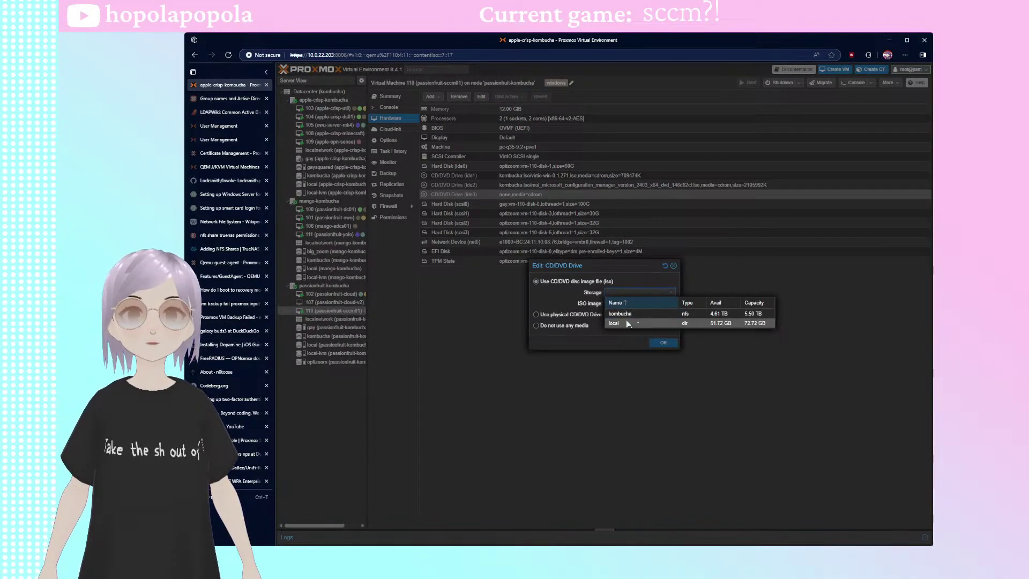
click(635, 312)
click(639, 303)
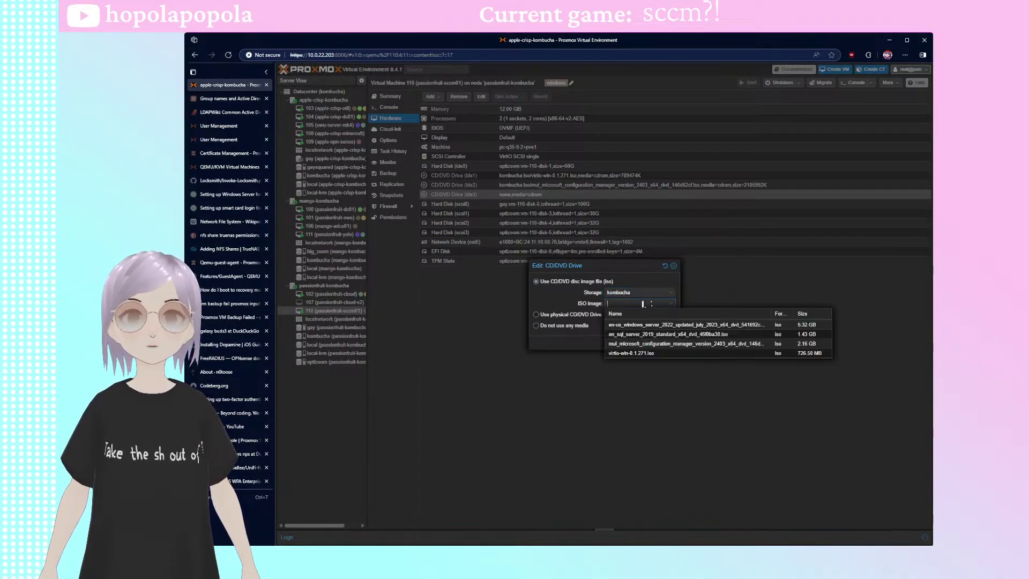
click(651, 339)
click(664, 343)
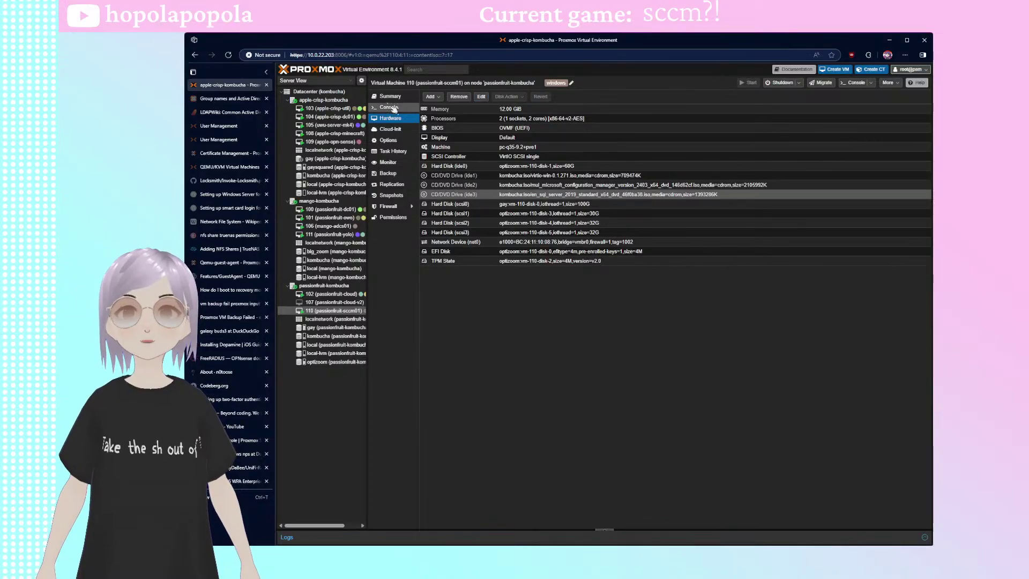
click(389, 108)
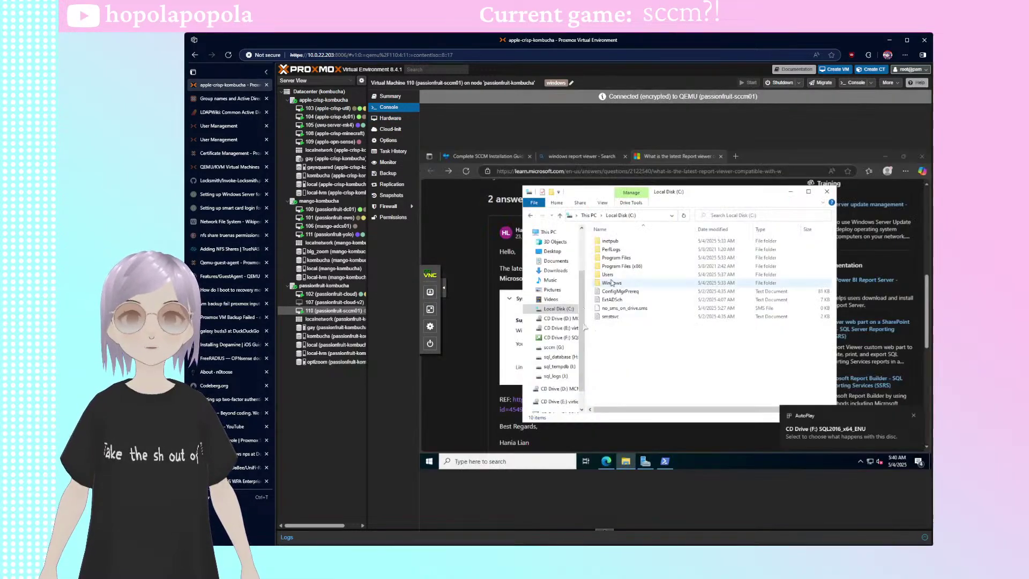
- Browse the Tools, resources and x64 folders on the F: SQL2016 disc, then bring Edge forward
click(557, 339)
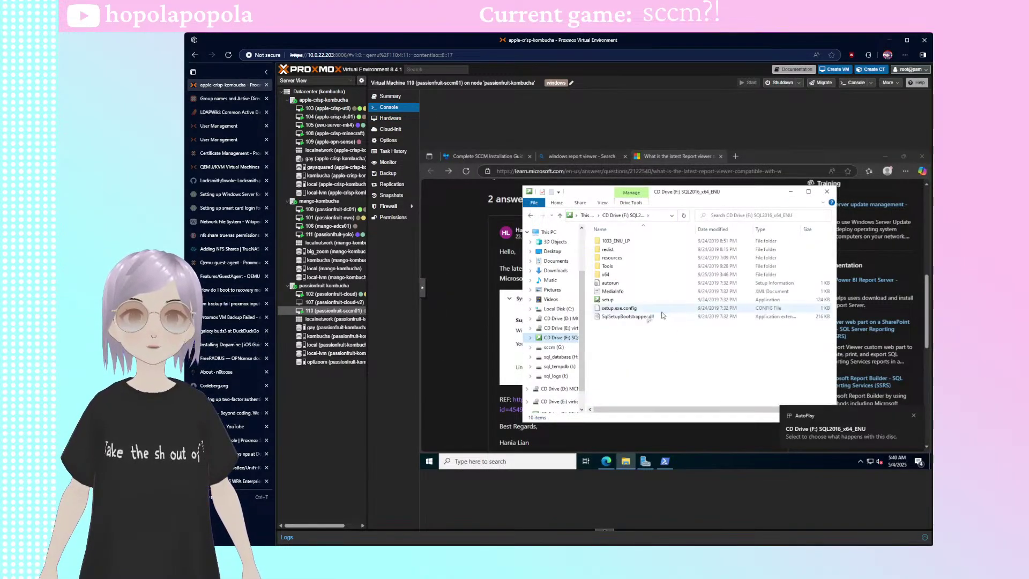
double_click(611, 267)
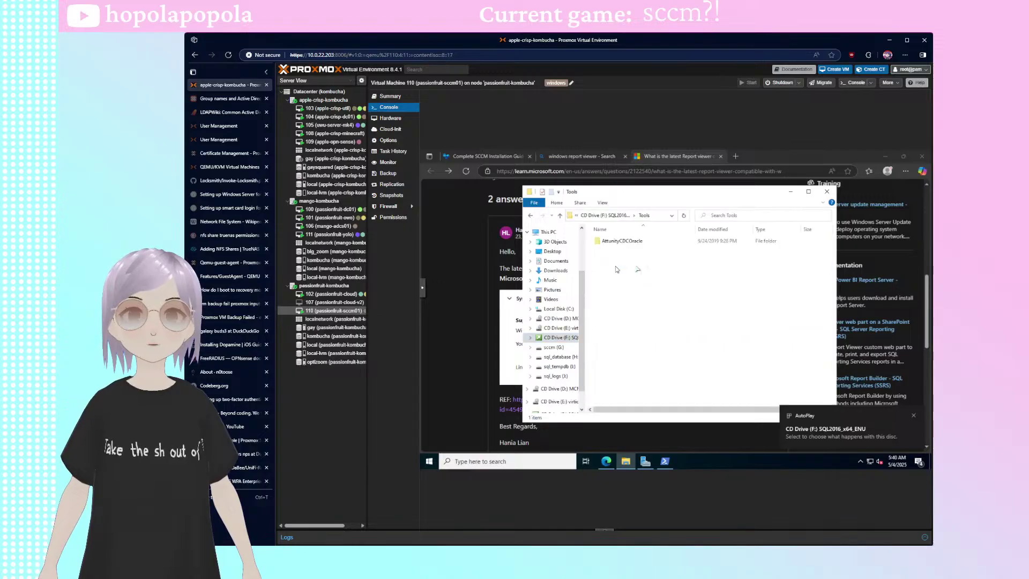
click(601, 215)
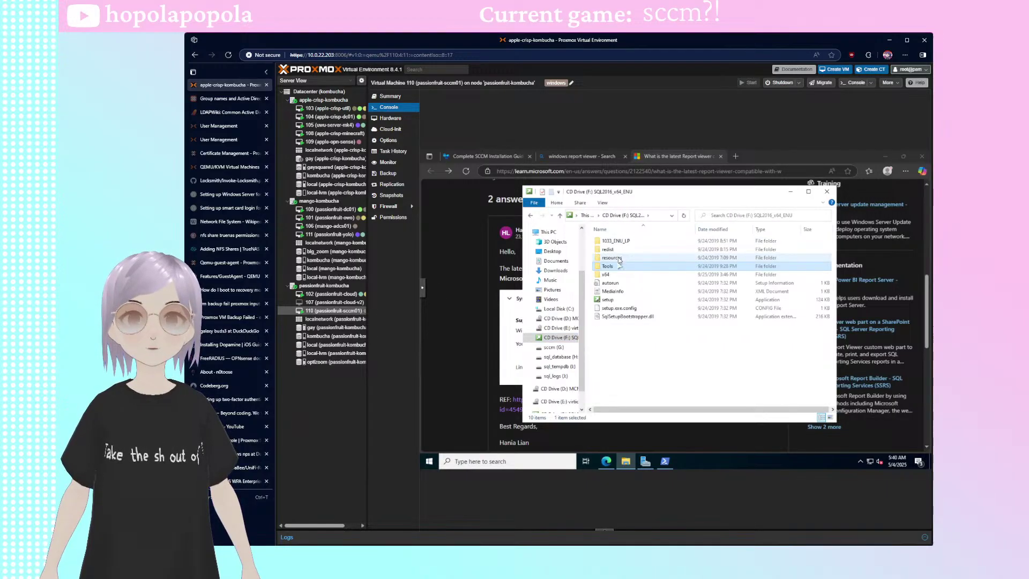
double_click(612, 258)
click(615, 215)
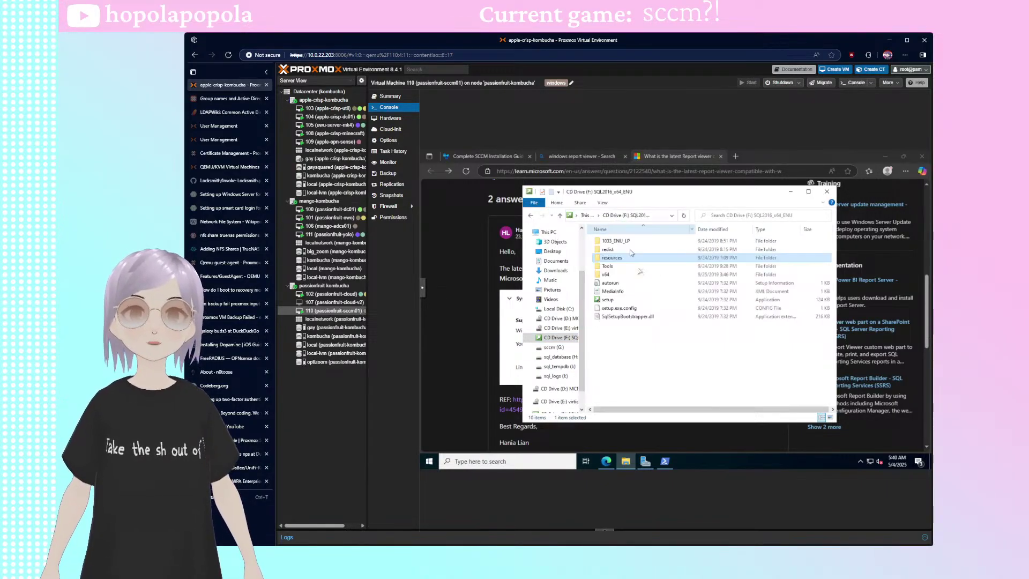
double_click(619, 275)
scroll(691, 308, down, 4)
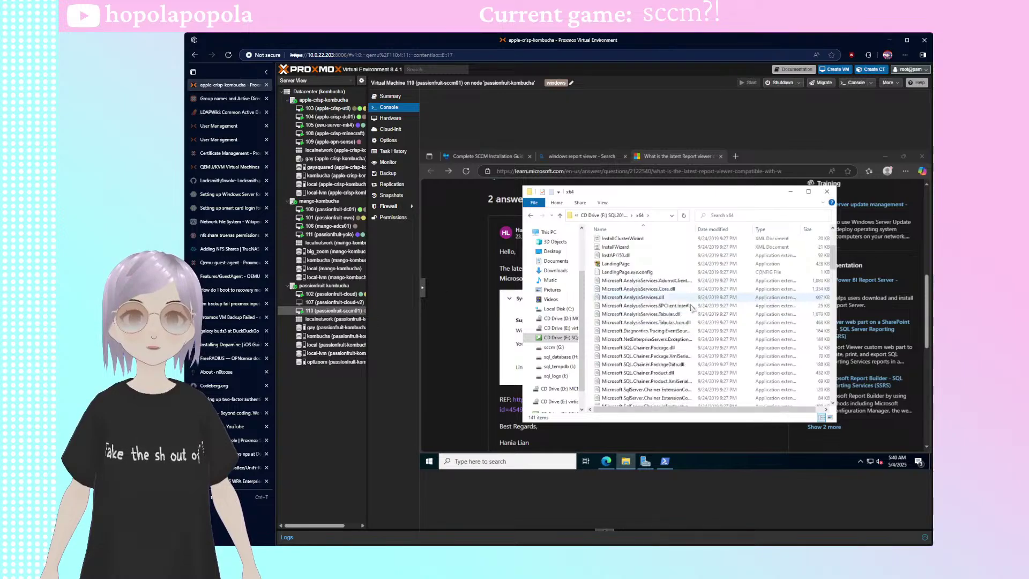
scroll(692, 308, up, 4)
scroll(706, 311, down, 6)
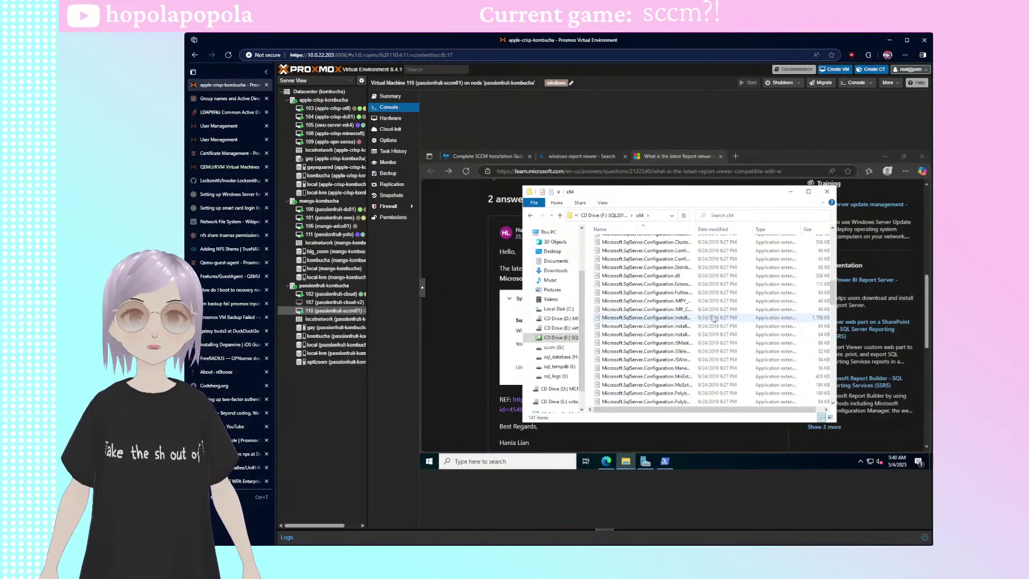
scroll(675, 324, down, 4)
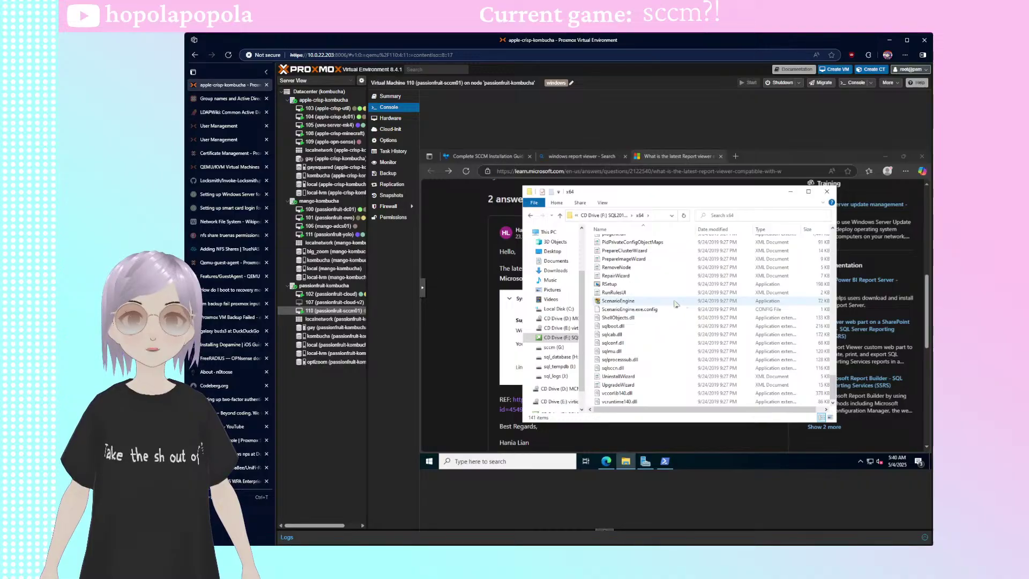
scroll(671, 321, up, 3)
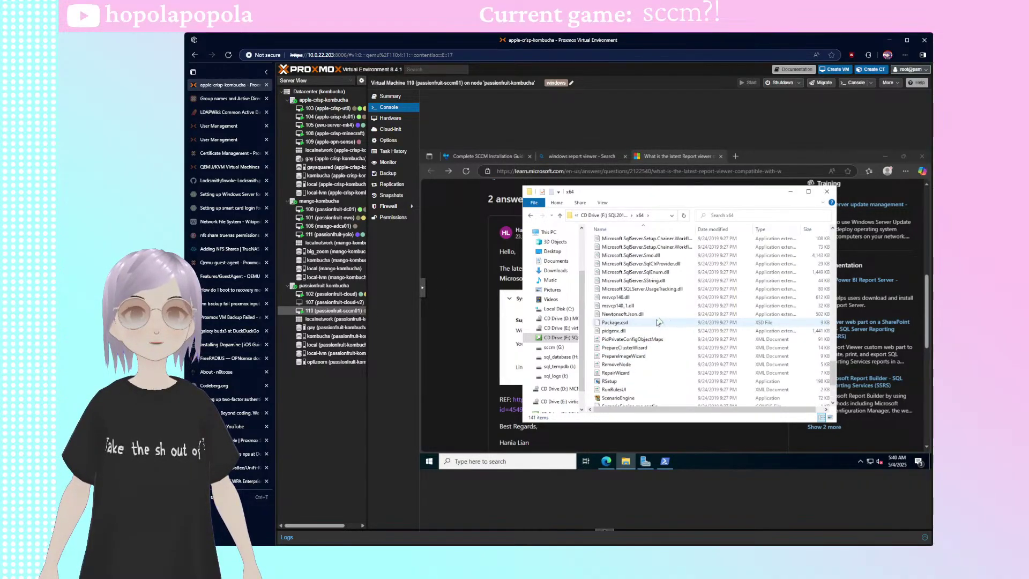
click(497, 281)
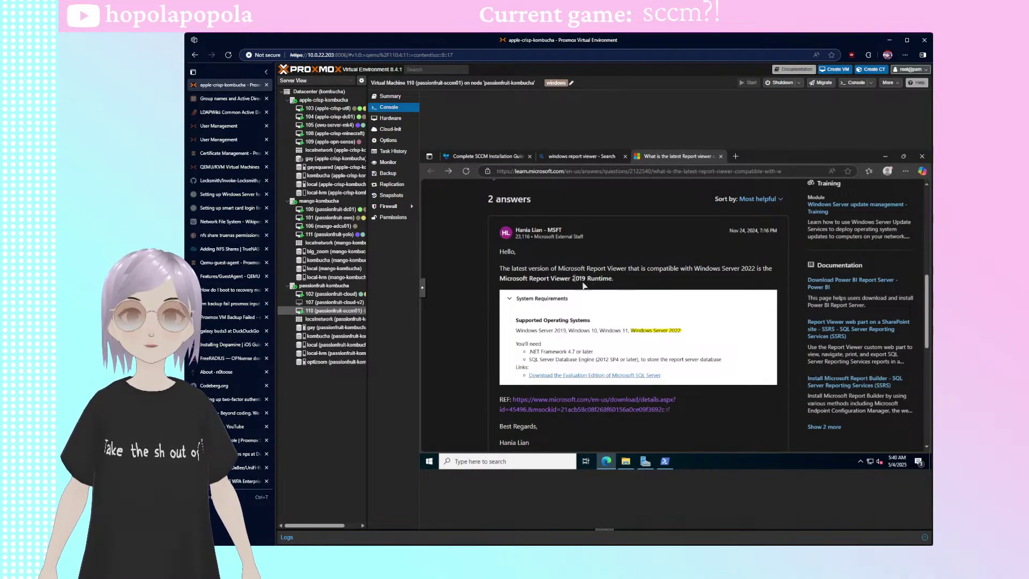
- Open the download link from the Report Viewer 2019 Runtime answer in a new tab
drag(613, 278, 500, 278)
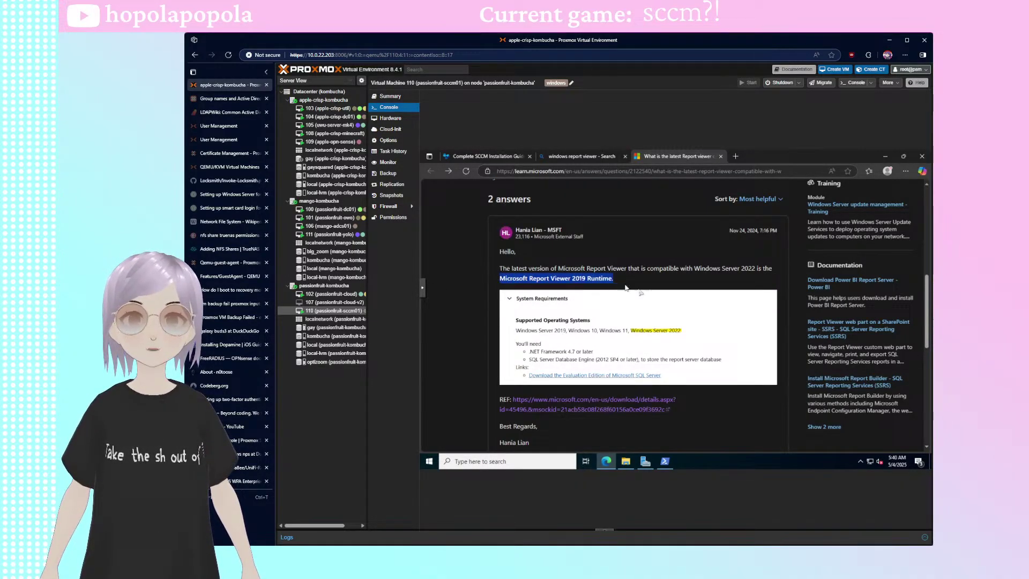
scroll(567, 292, down, 3)
click(566, 292)
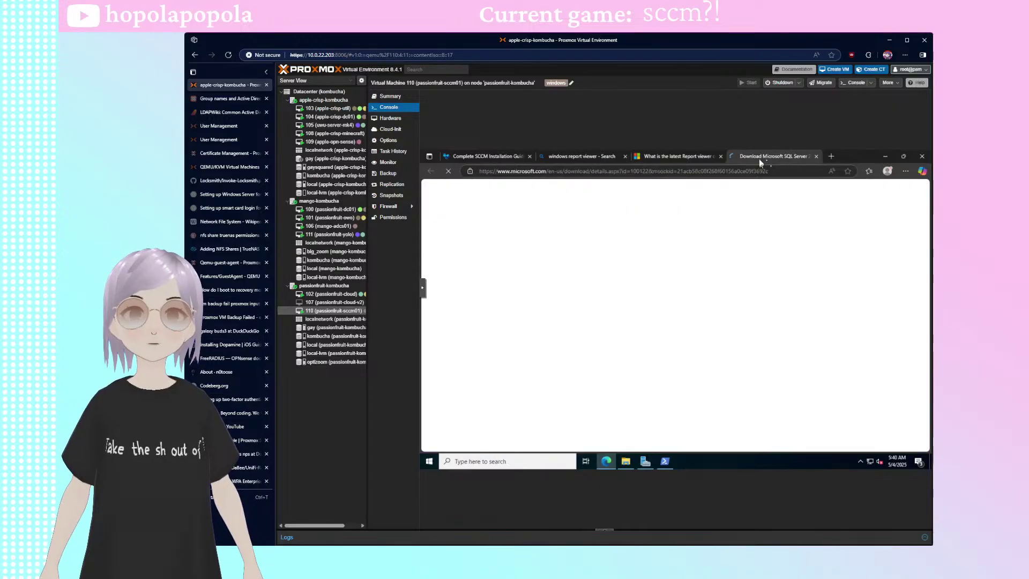
- Expand the System Requirements and Install Instructions sections on the SQL Server download page
scroll(662, 305, down, 7)
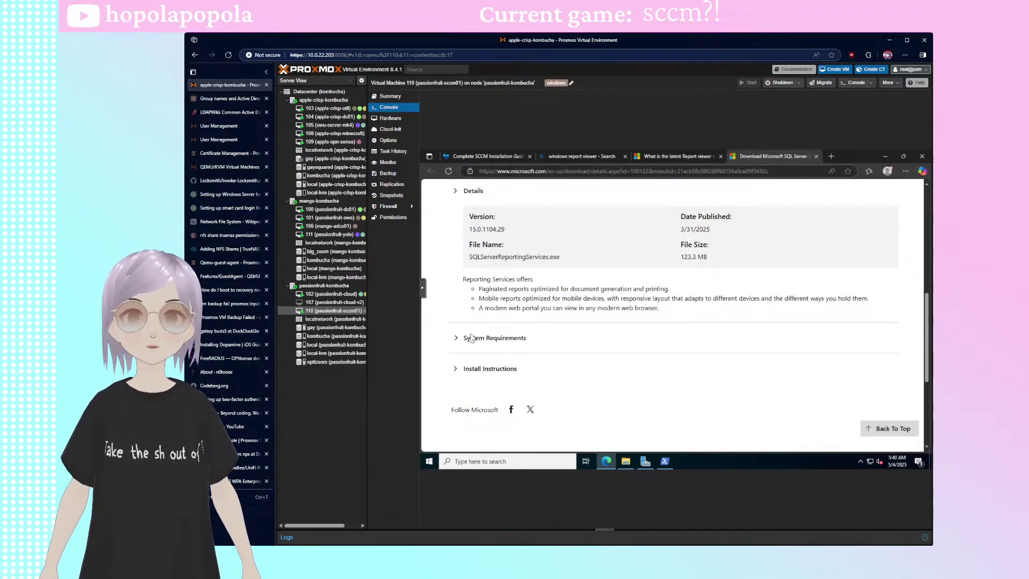
click(473, 338)
scroll(462, 326, down, 2)
click(541, 317)
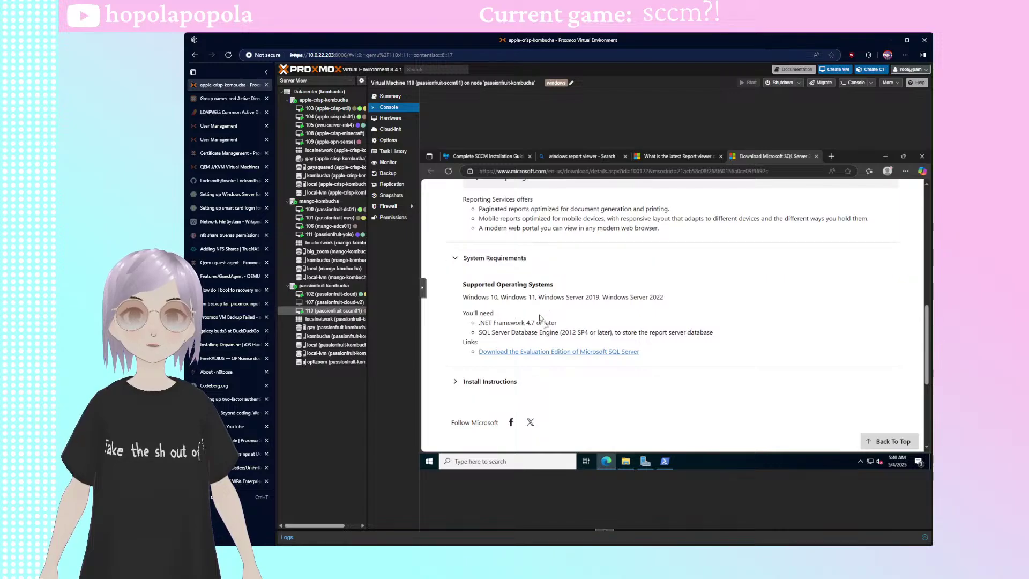
click(492, 385)
scroll(499, 375, down, 2)
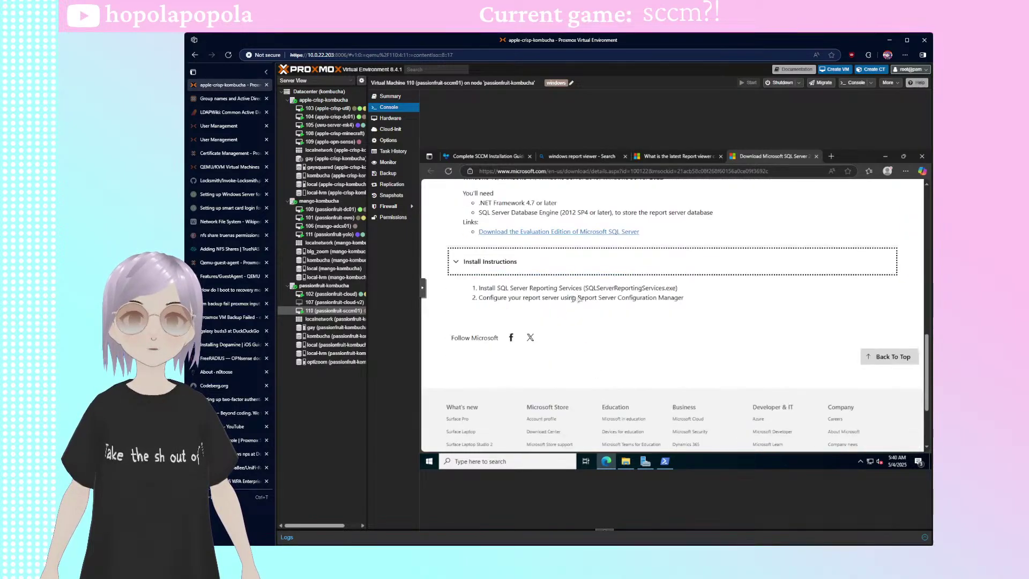
scroll(614, 341, up, 2)
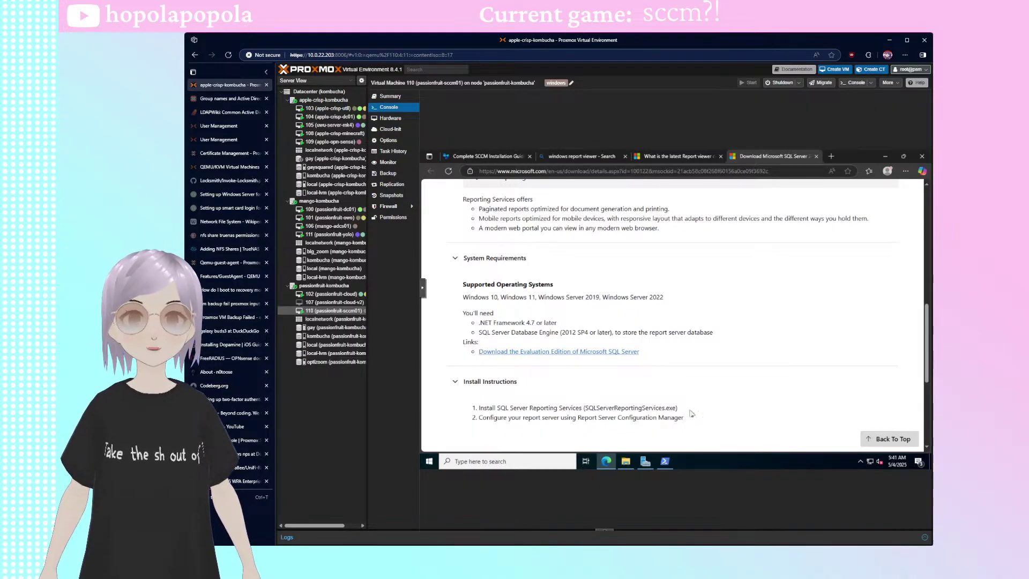
scroll(682, 400, up, 10)
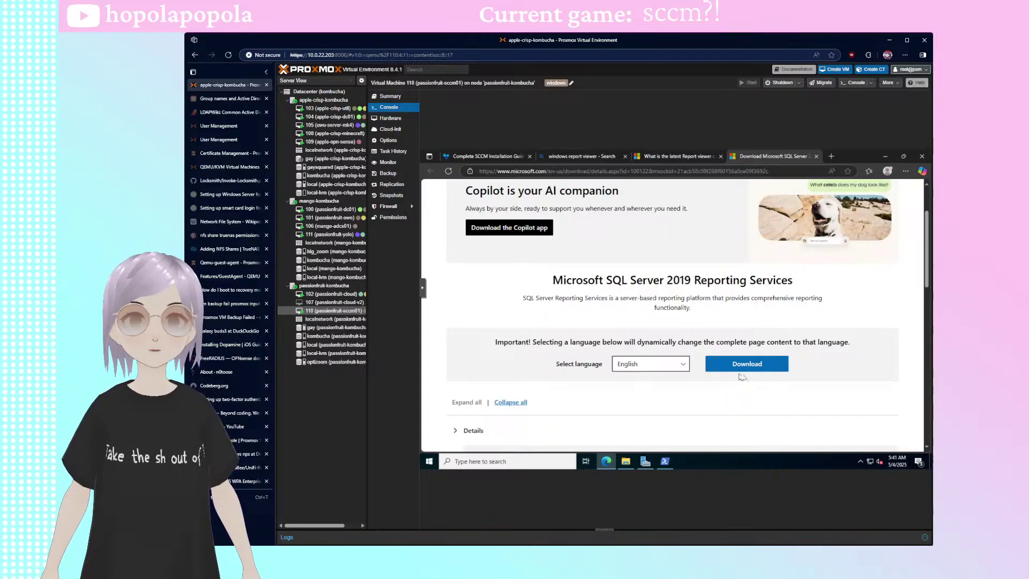
- Download SQLServerReportingServices.exe and open it from Edge's Downloads panel
click(729, 362)
scroll(728, 354, down, 3)
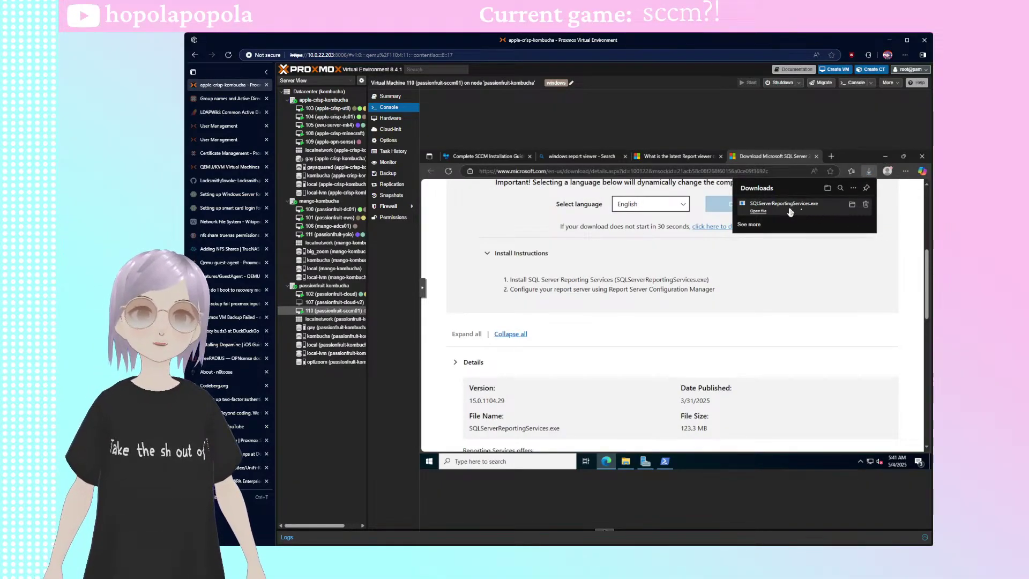
click(791, 212)
click(759, 211)
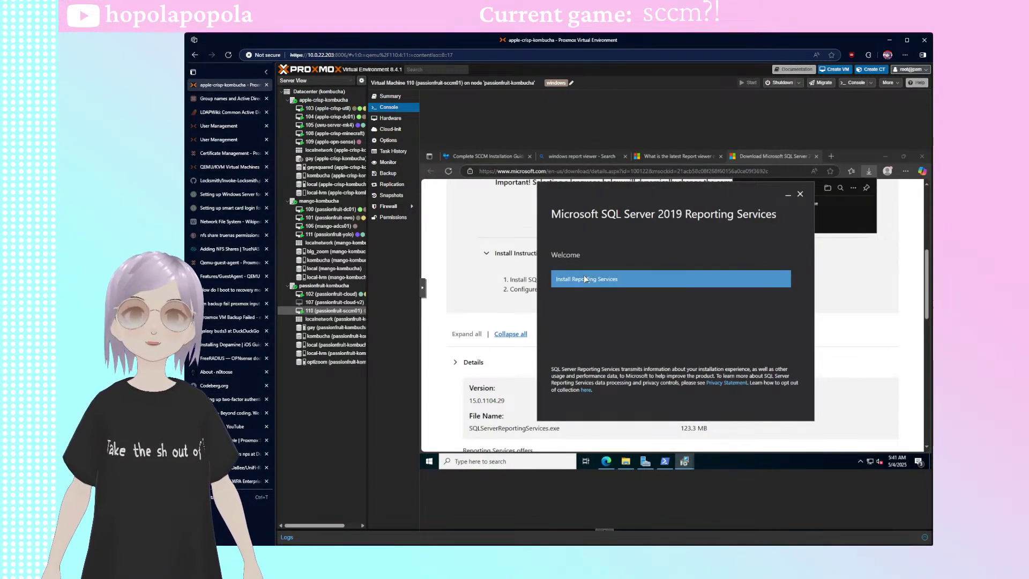
- Start the Reporting Services install and choose the free Developer edition
click(587, 278)
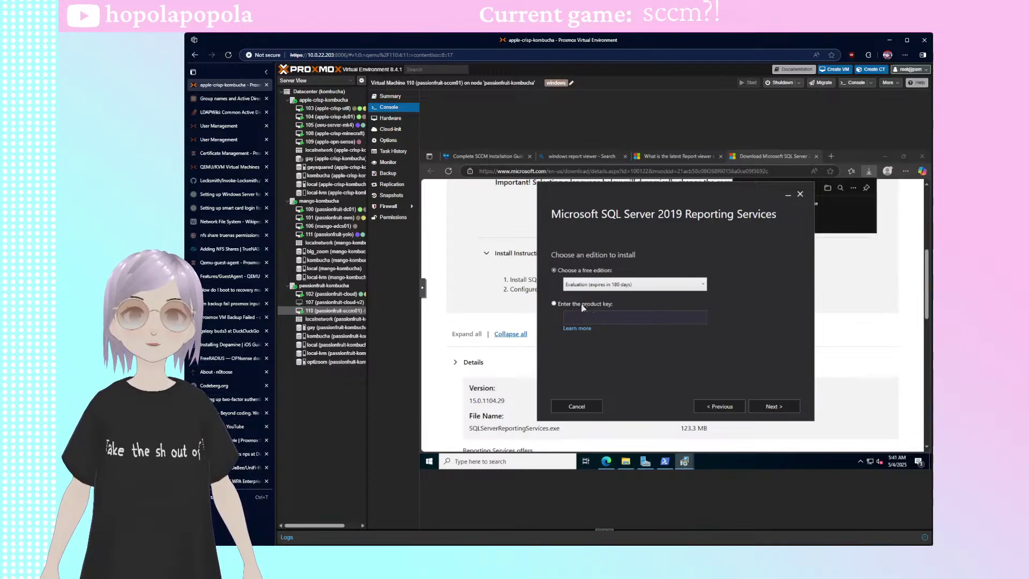
drag(625, 193, 595, 189)
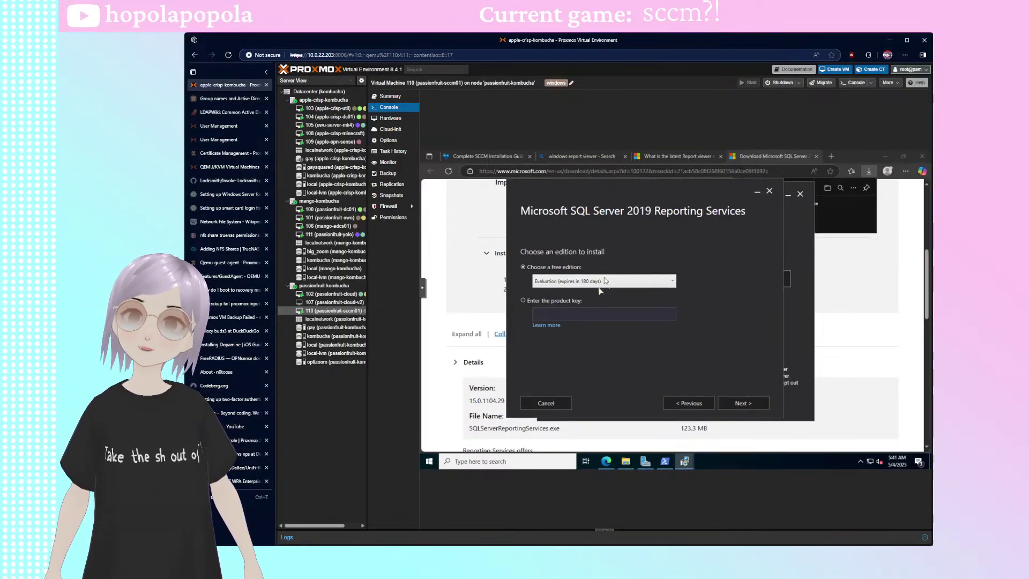
click(590, 282)
click(617, 300)
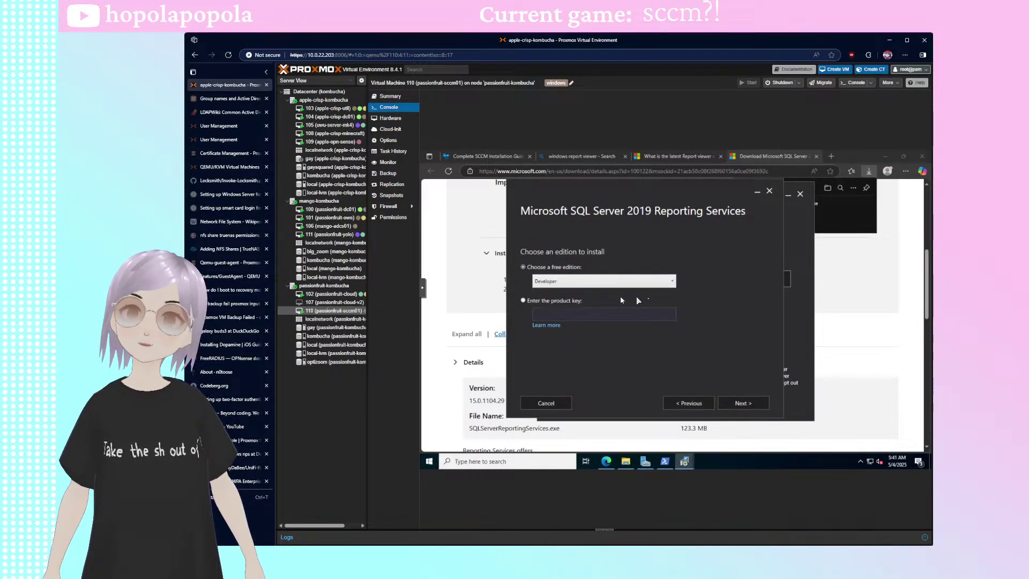
click(588, 282)
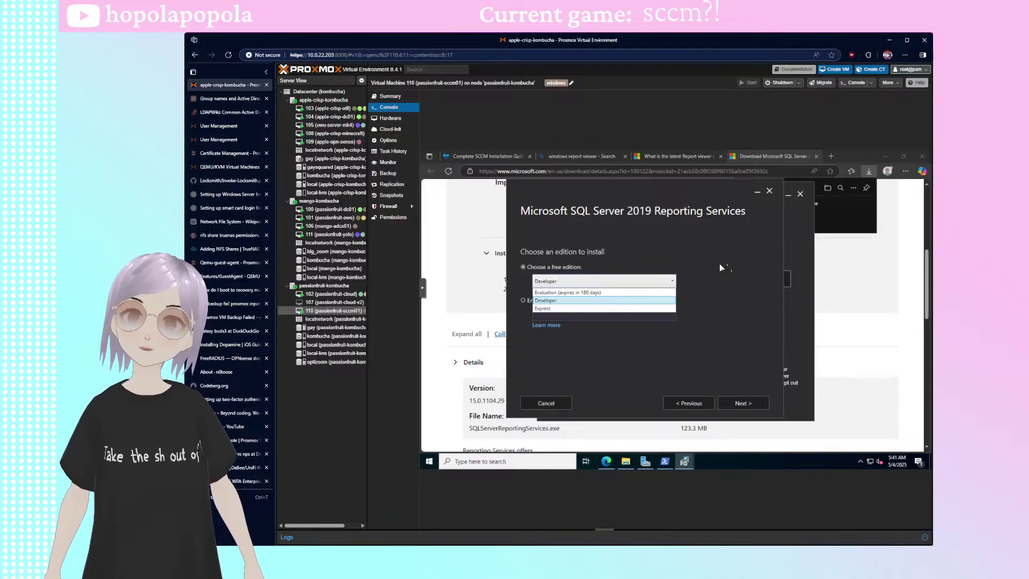
click(719, 267)
- Accept the license terms and start the install at the default location
click(744, 402)
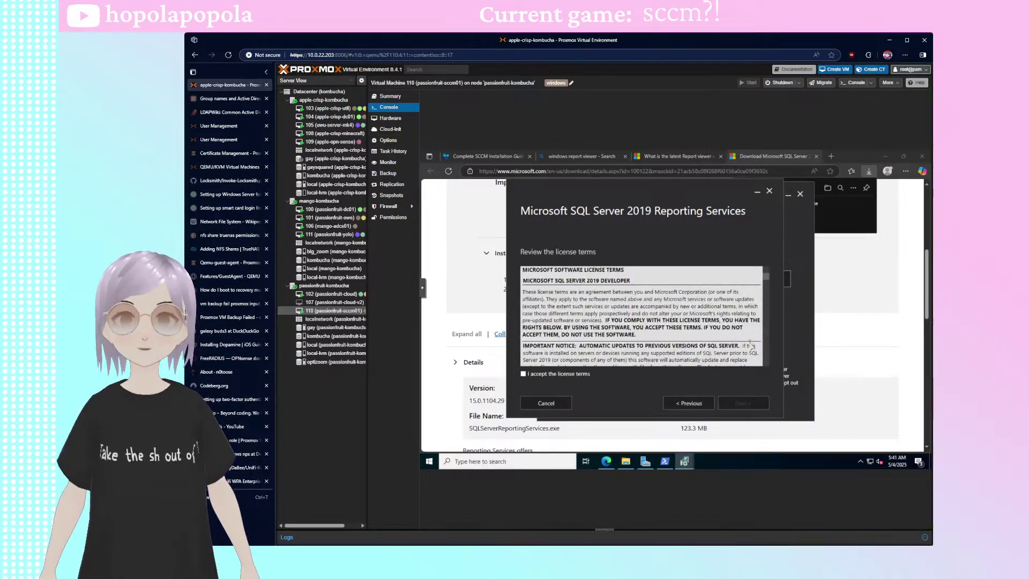
scroll(639, 341, down, 5)
scroll(639, 341, up, 5)
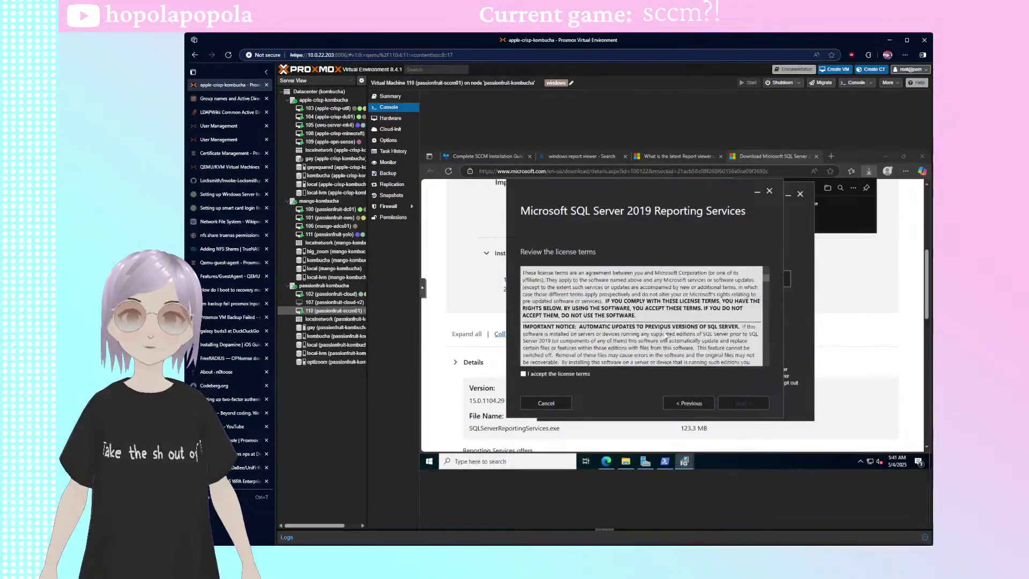
click(560, 374)
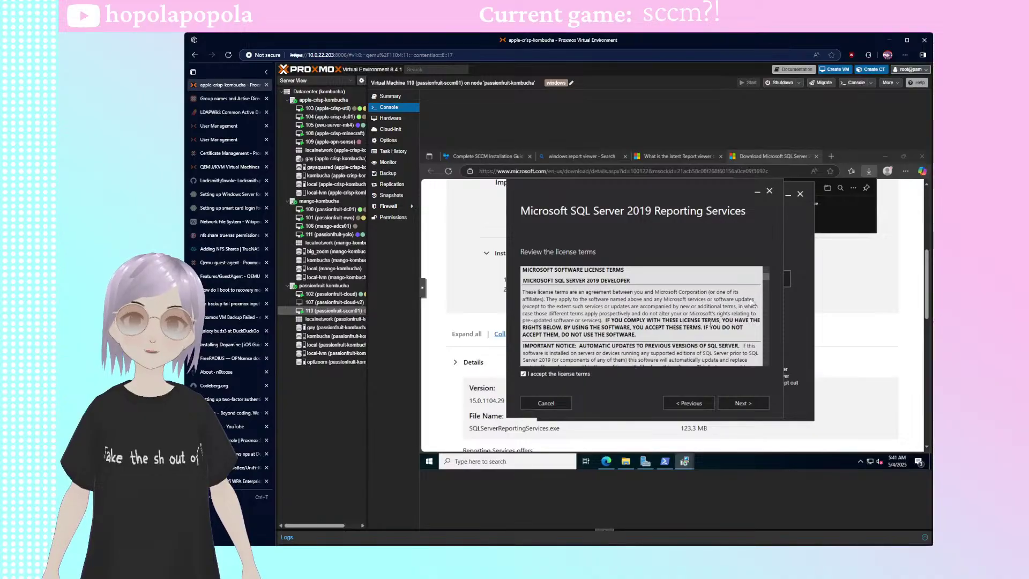
drag(768, 278, 769, 274)
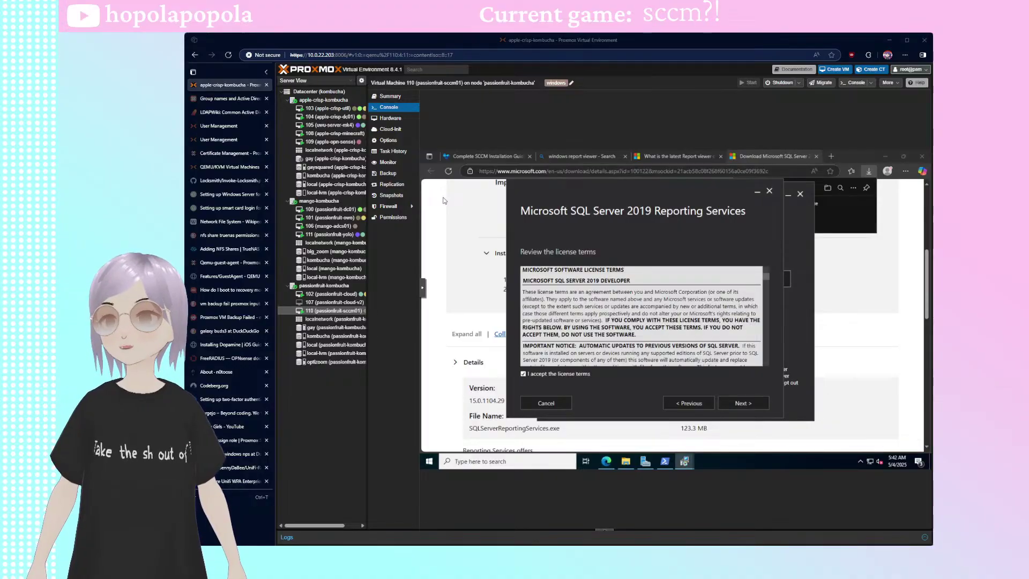
click(745, 409)
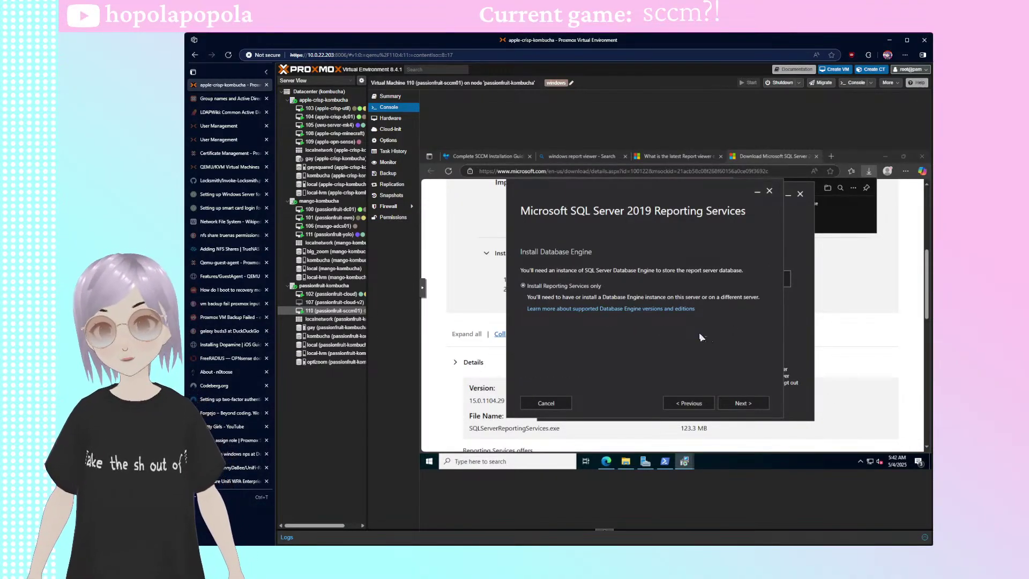
click(742, 403)
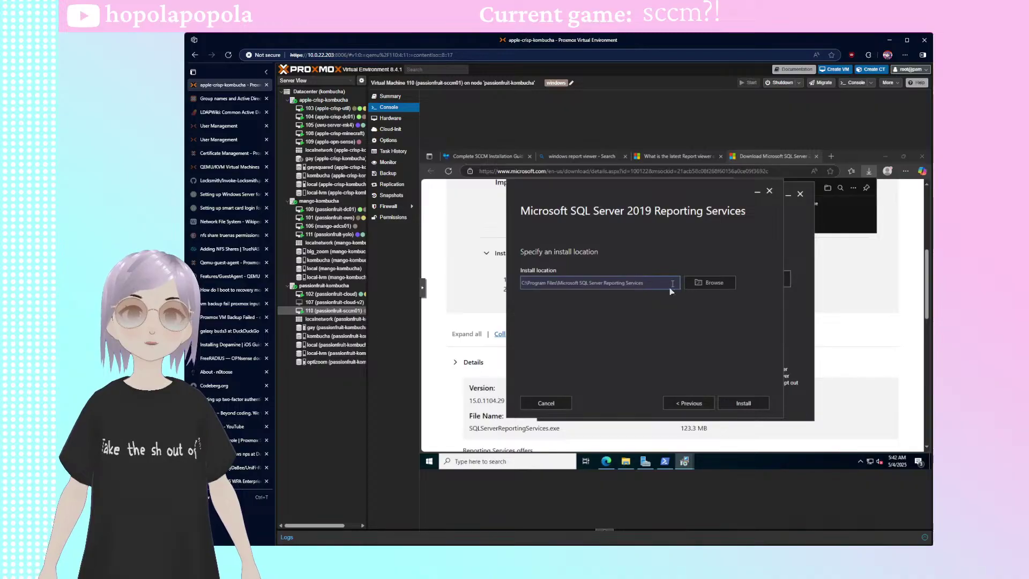
click(764, 408)
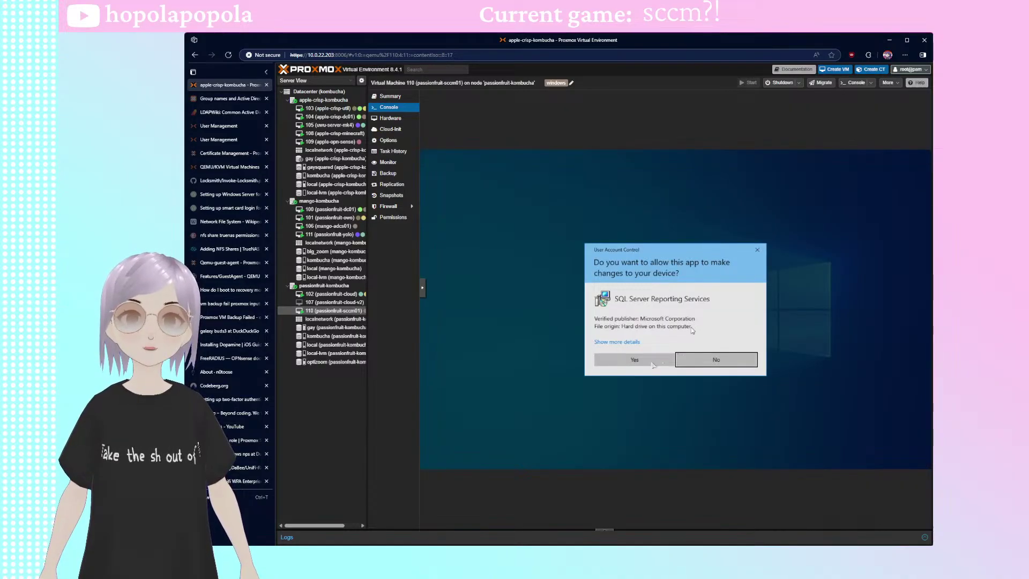
- Approve the UAC prompt and close Reporting Services setup once it completes
click(674, 357)
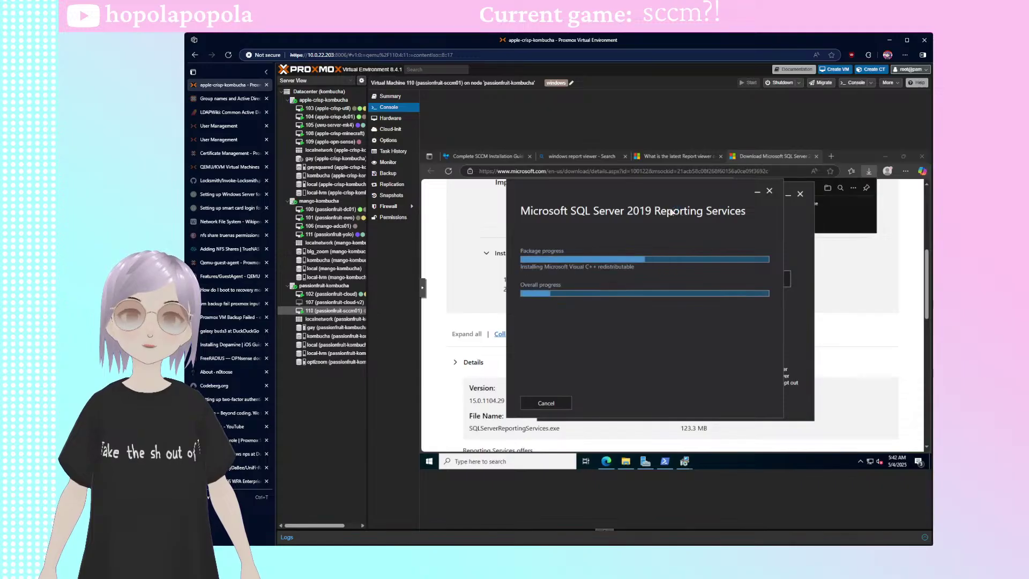
drag(669, 188, 574, 184)
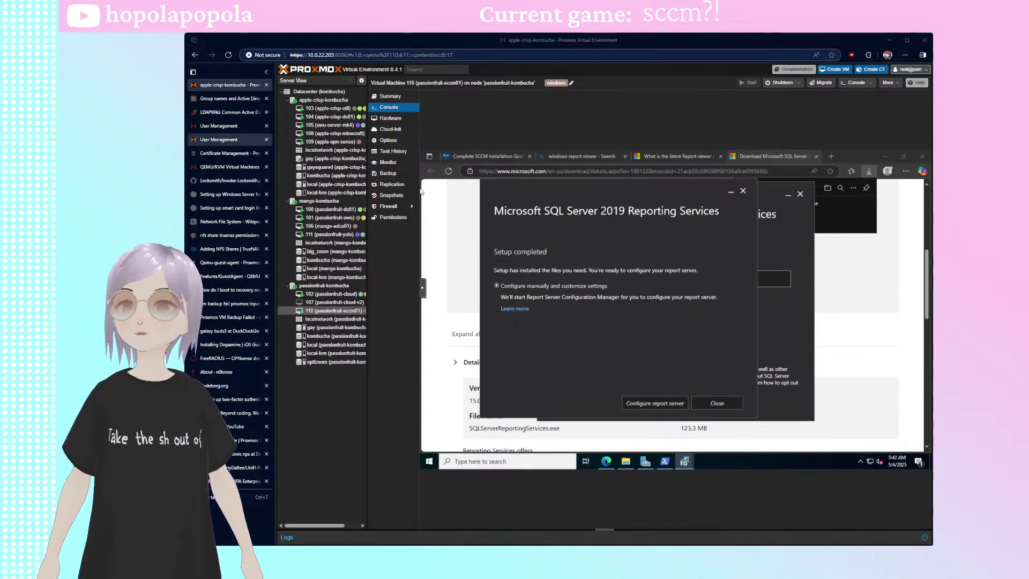
click(719, 403)
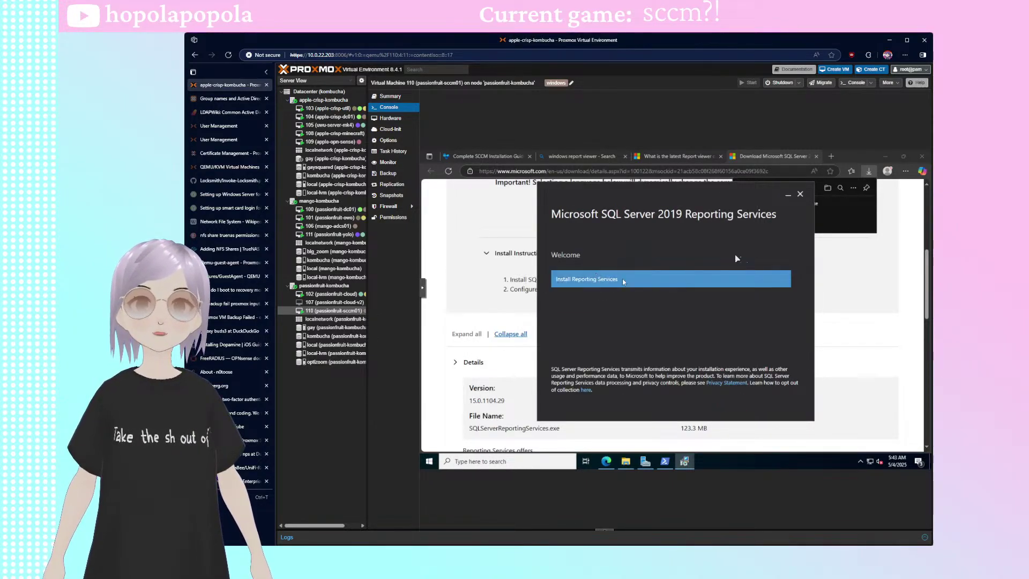
- Cancel the reopened Reporting Services setup and close the SQL Server download and Report Viewer question tabs
click(800, 194)
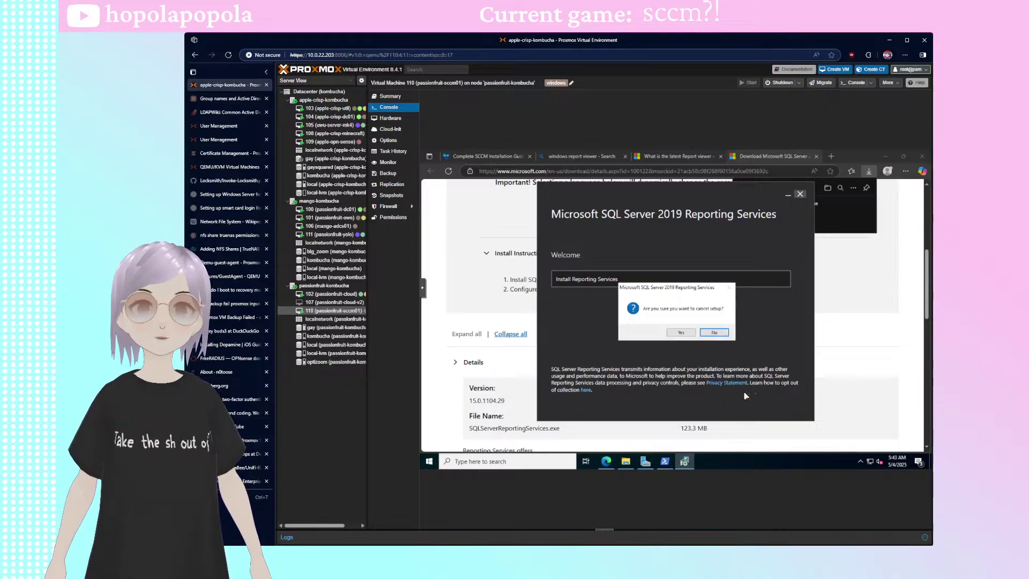
click(714, 332)
click(654, 278)
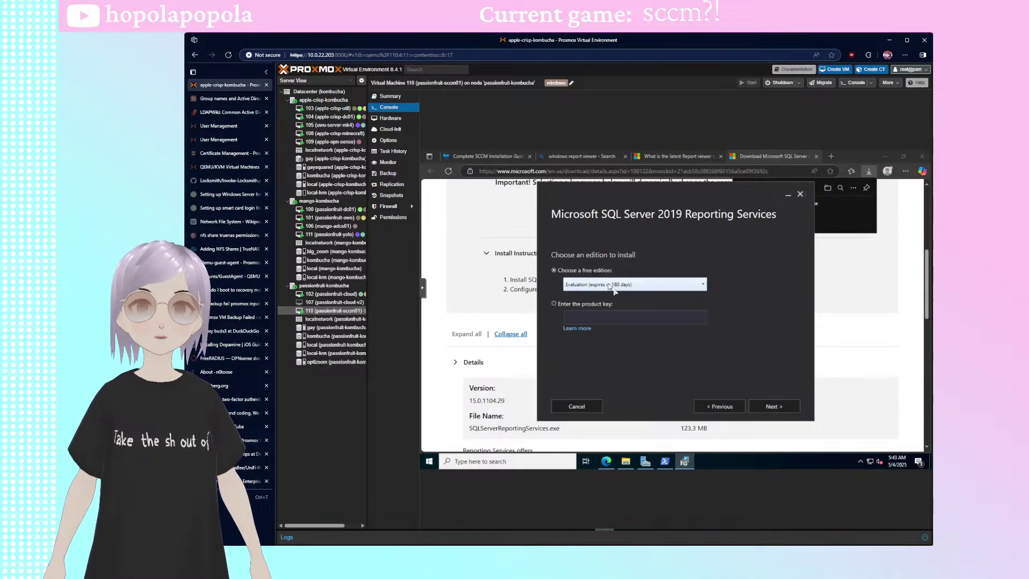
click(576, 406)
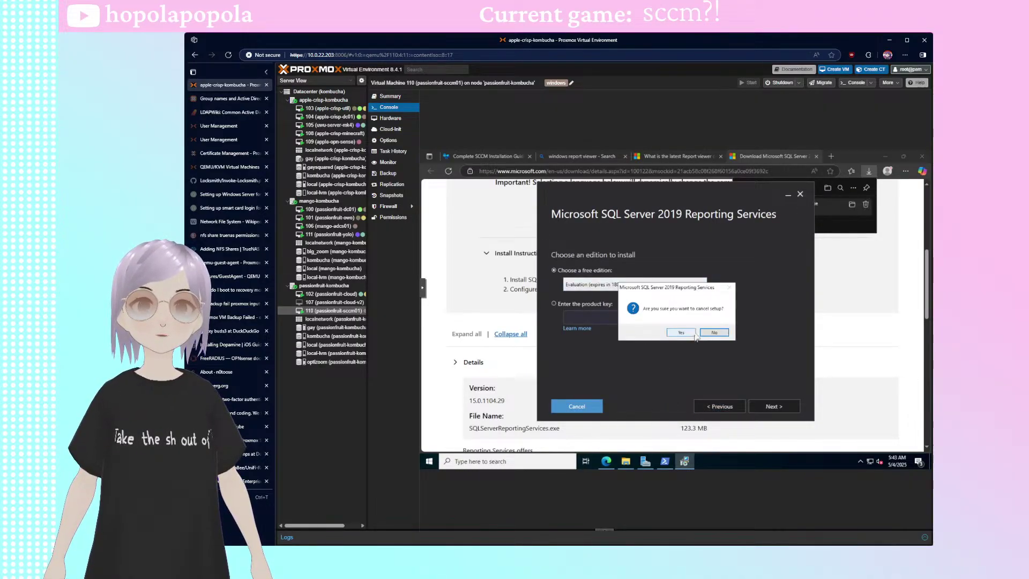
click(682, 332)
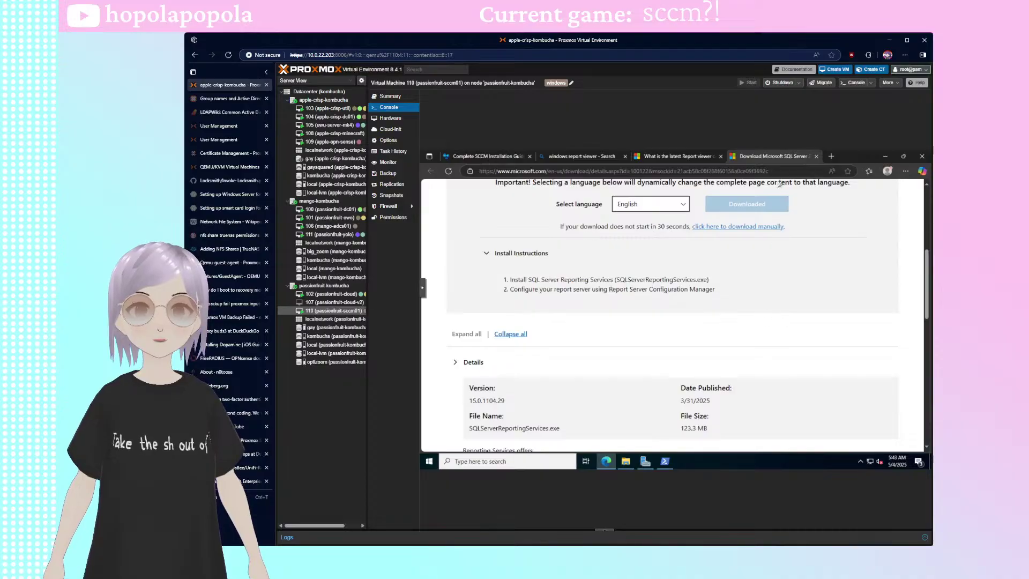
middle_click(753, 156)
middle_click(693, 156)
- Open the guide's ADK for Windows 10 link and close the unavailable download page
click(483, 156)
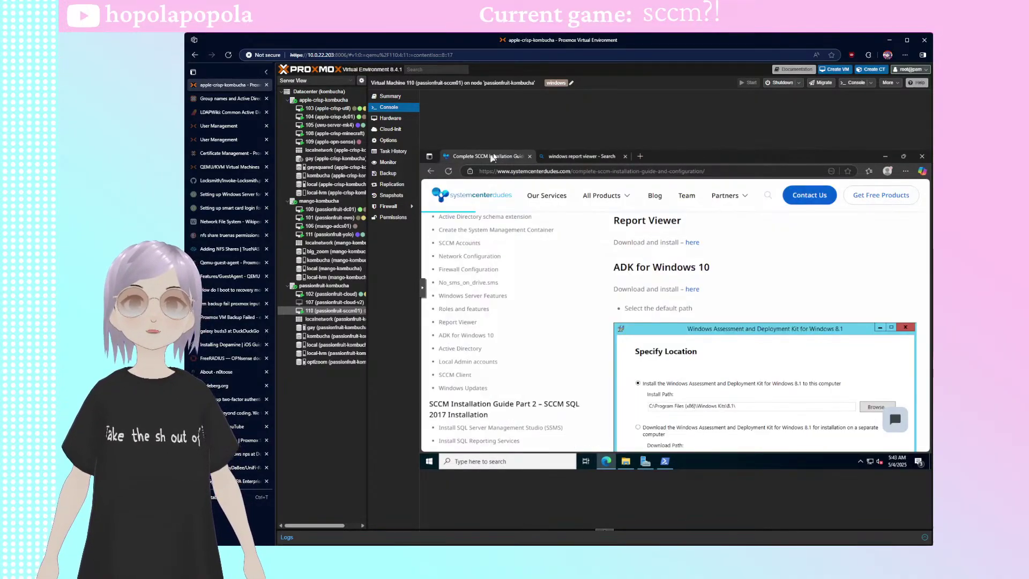
click(692, 289)
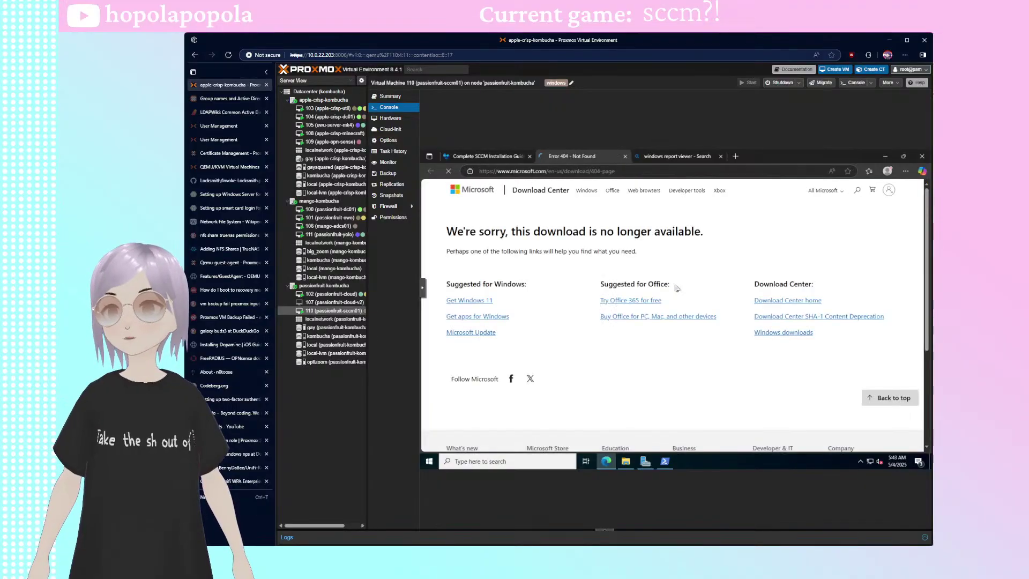
middle_click(581, 160)
- Search Bing for 'adk for windows 11'
click(564, 160)
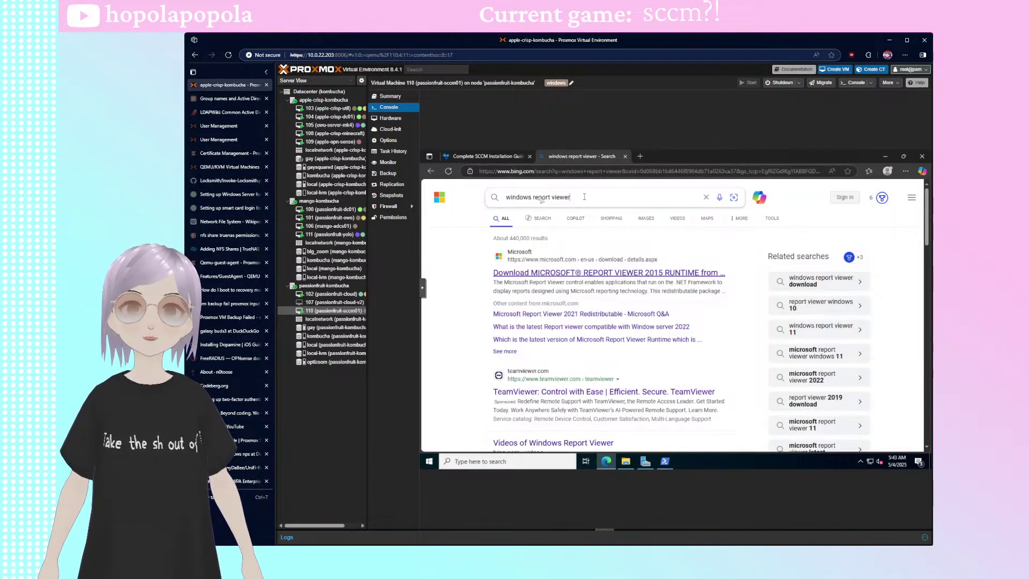
drag(585, 198, 483, 206)
click(487, 156)
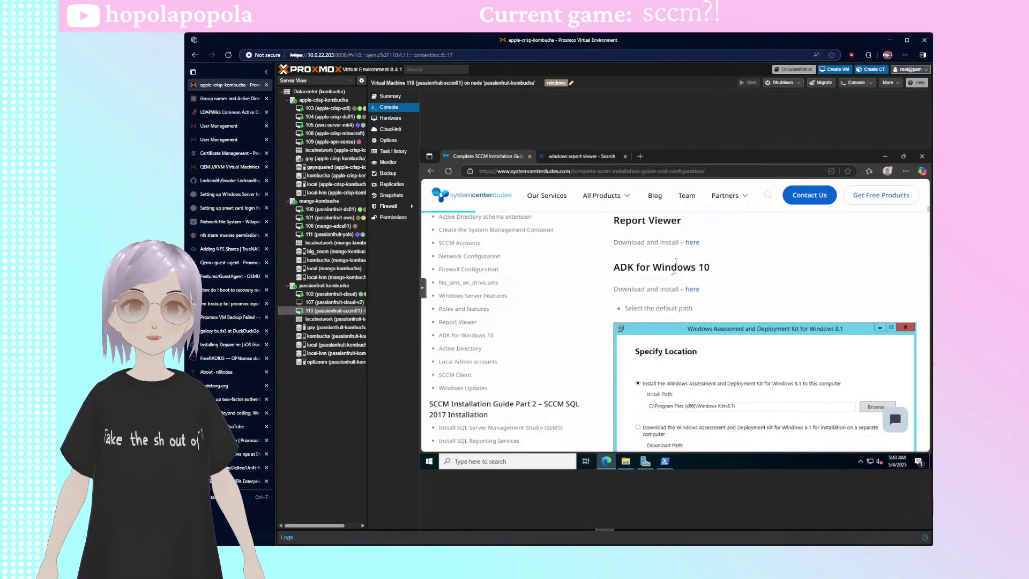
drag(614, 267, 697, 267)
key(ctrl+c)
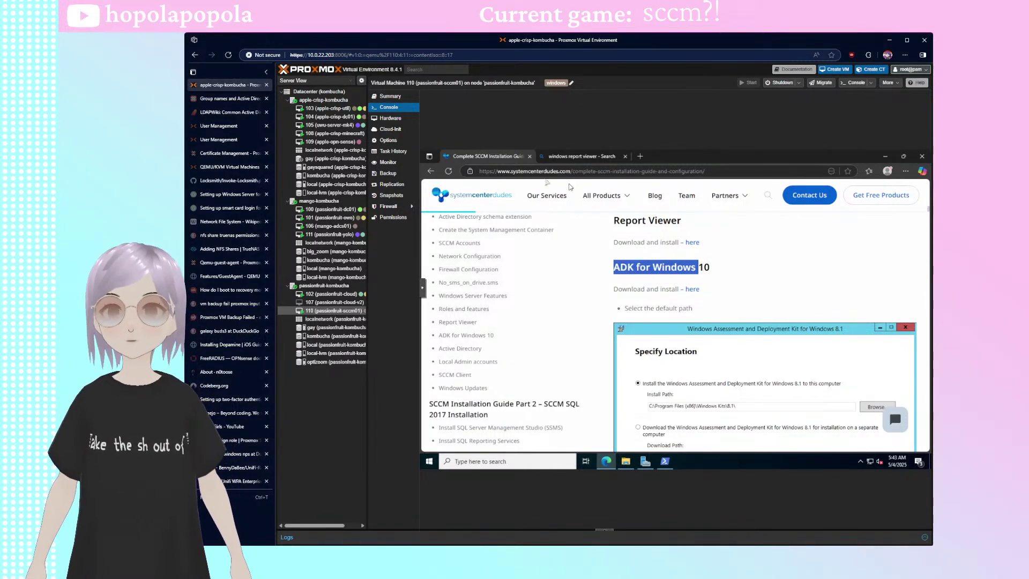
click(567, 156)
click(585, 198)
key(ctrl+v)
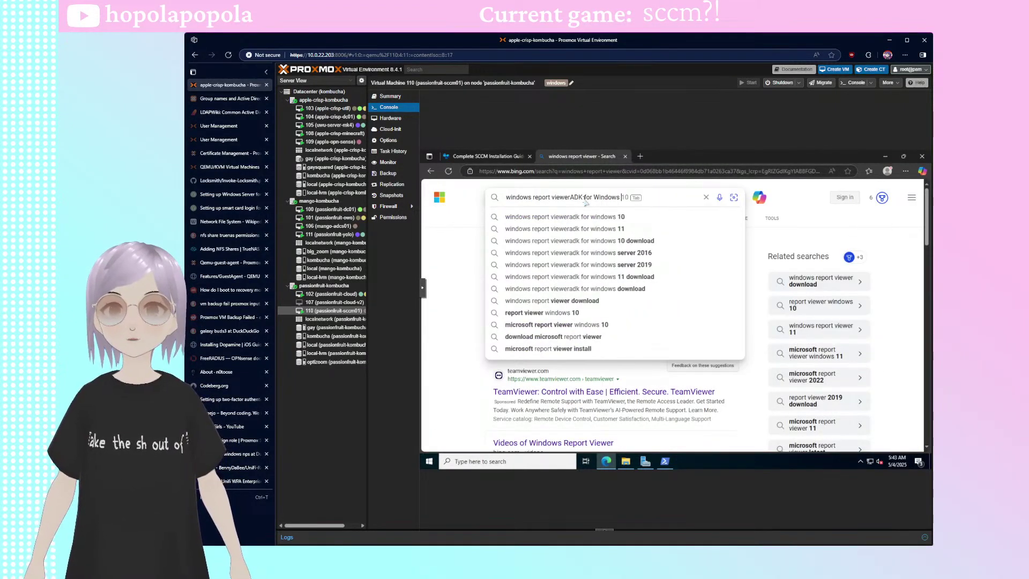
key(ctrl+a)
text(adk for windows 11)
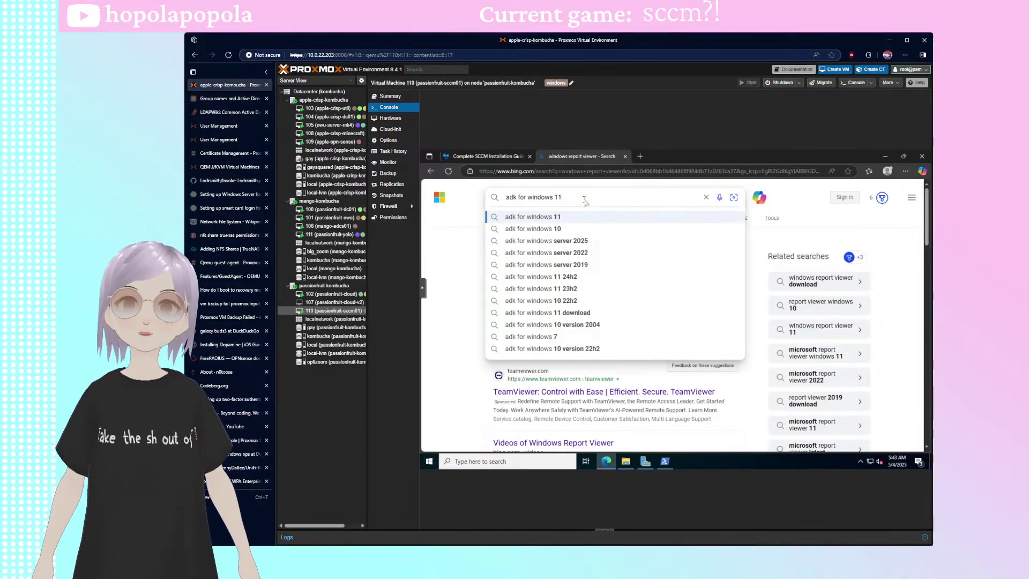
key(Return)
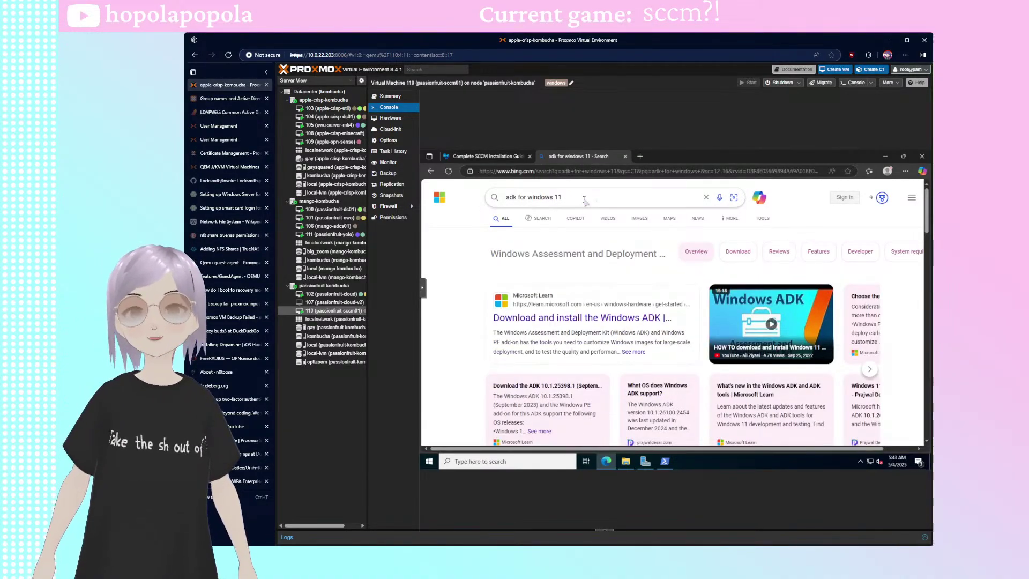
- Open the Microsoft Learn 'Download and install the Windows ADK' result
scroll(619, 324, down, 3)
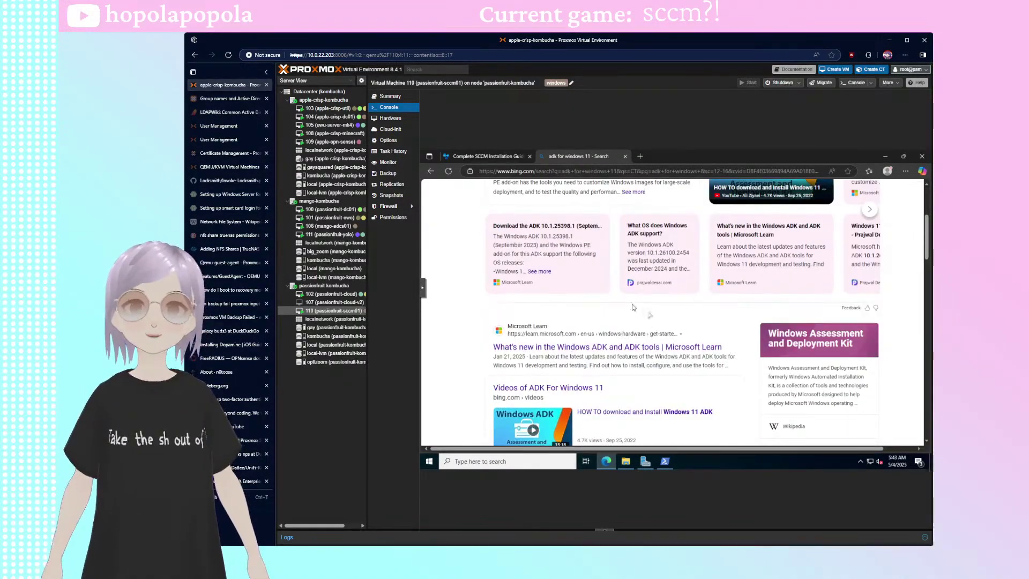
scroll(602, 336, up, 3)
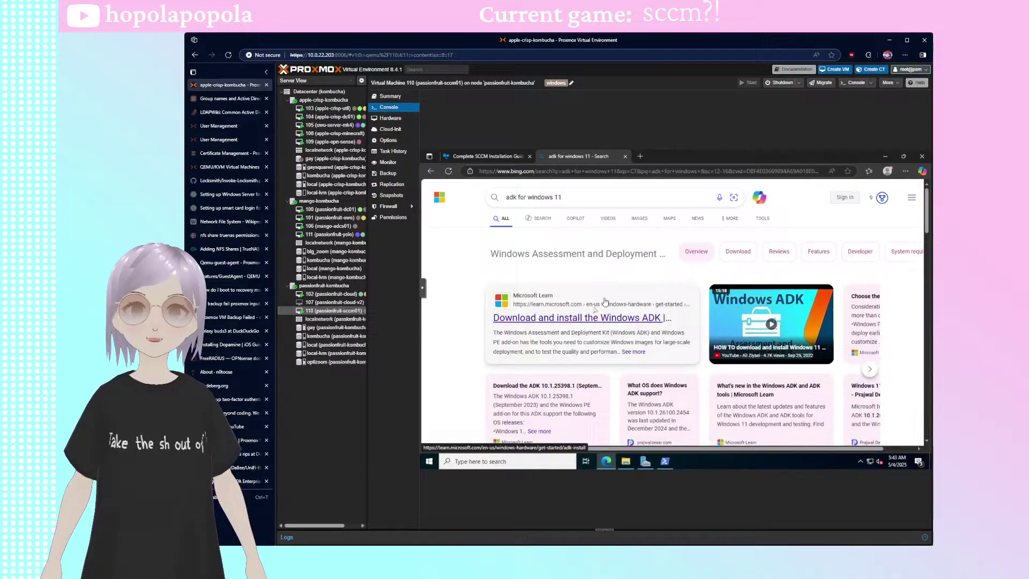
click(583, 319)
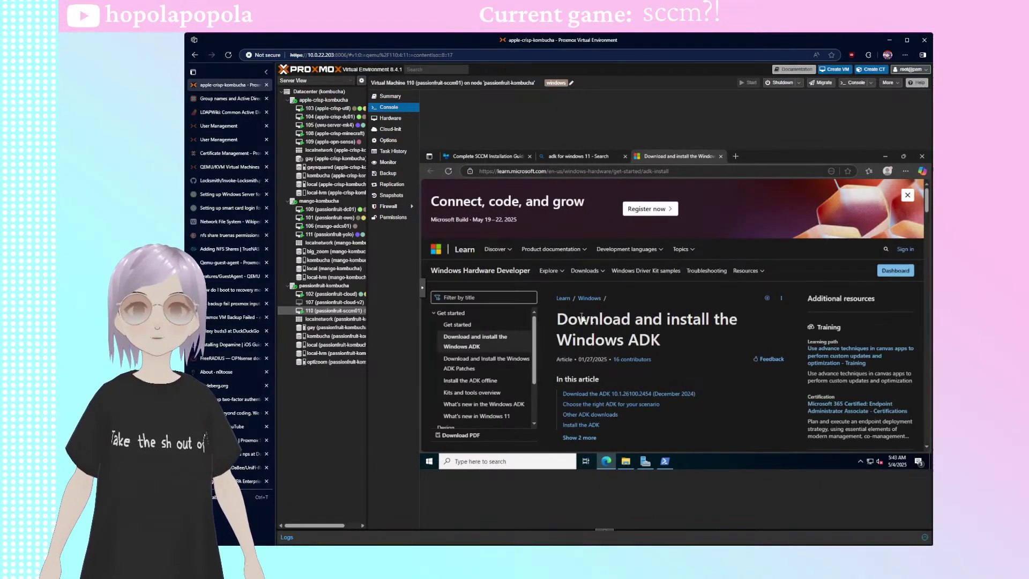
- Check ADK 10.1.26100.2454 supports Windows 11 and Server 2025/2022, then download and launch adksetup.exe
scroll(705, 300, down, 5)
scroll(703, 300, down, 5)
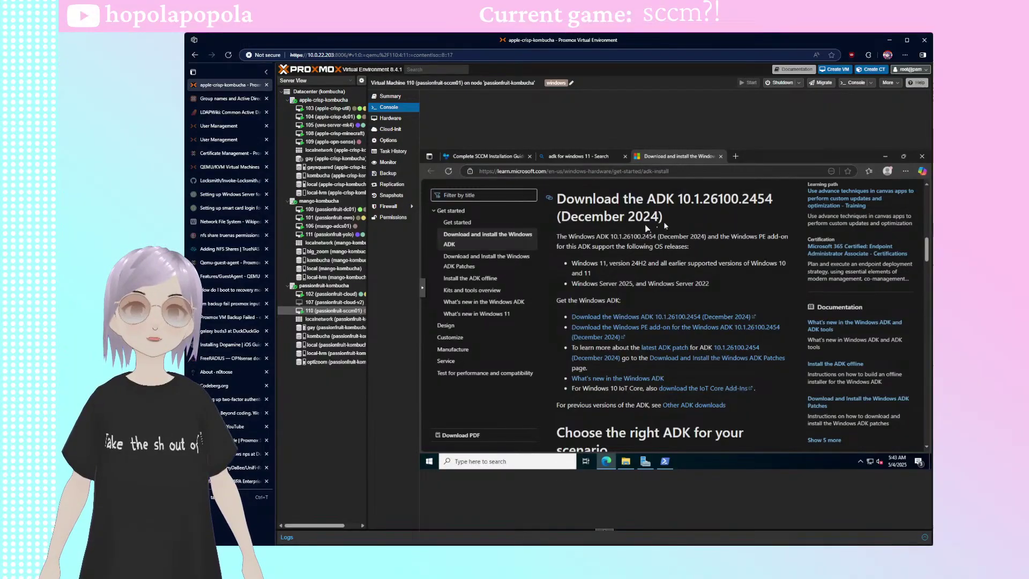
drag(675, 246, 558, 236)
click(696, 260)
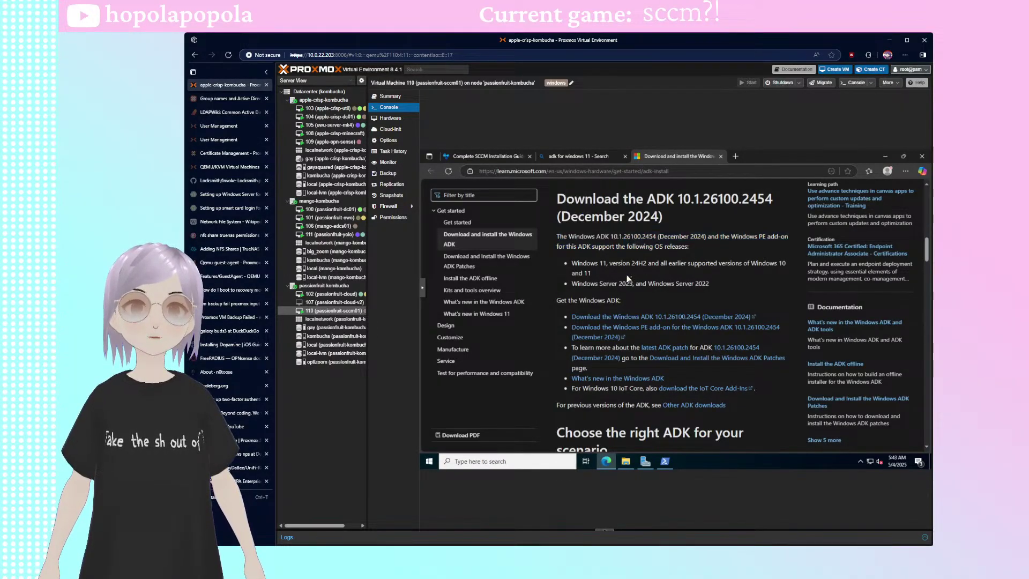
drag(627, 278, 573, 263)
click(716, 278)
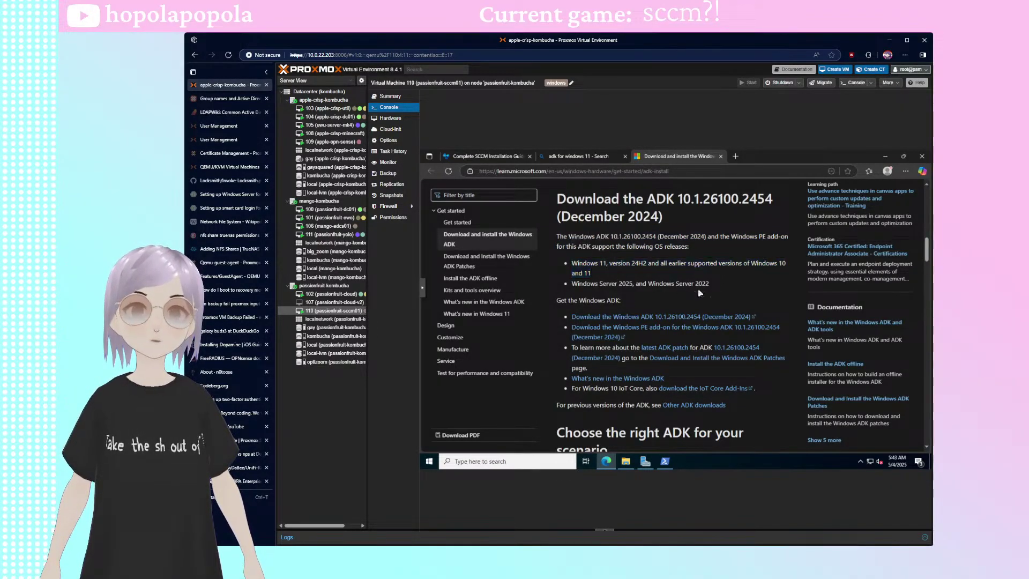
drag(712, 284, 569, 283)
click(712, 286)
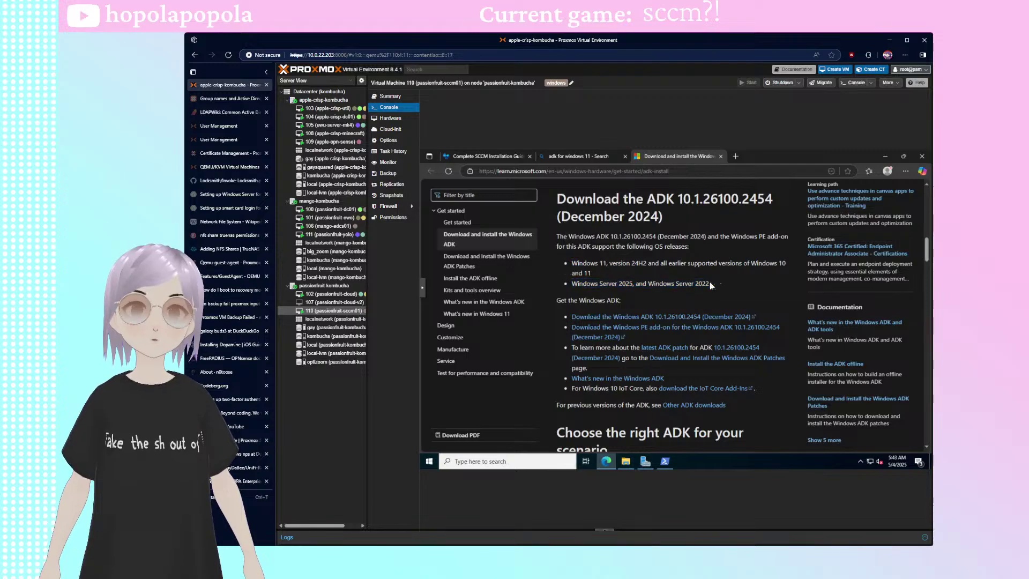
click(679, 318)
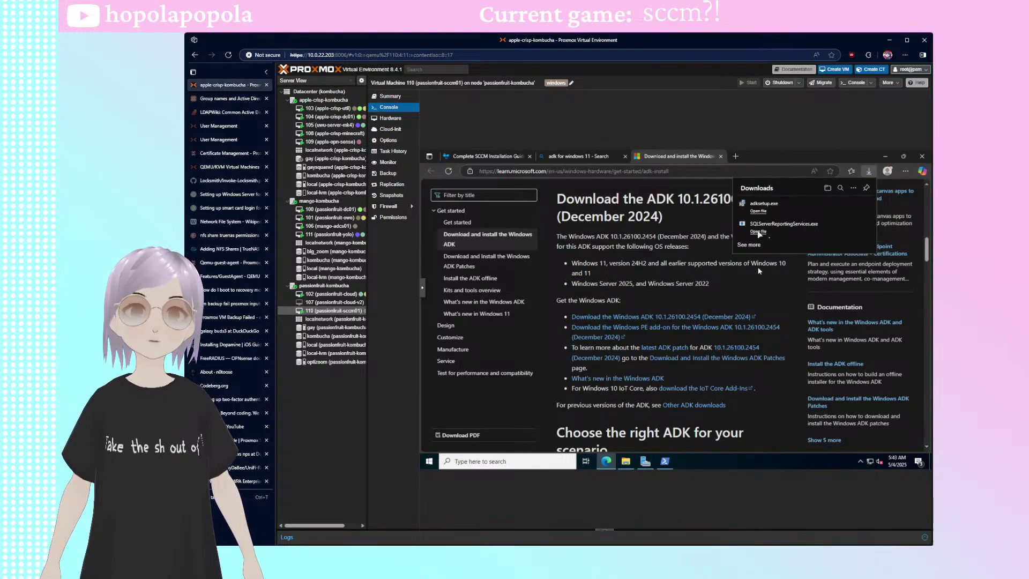
click(757, 210)
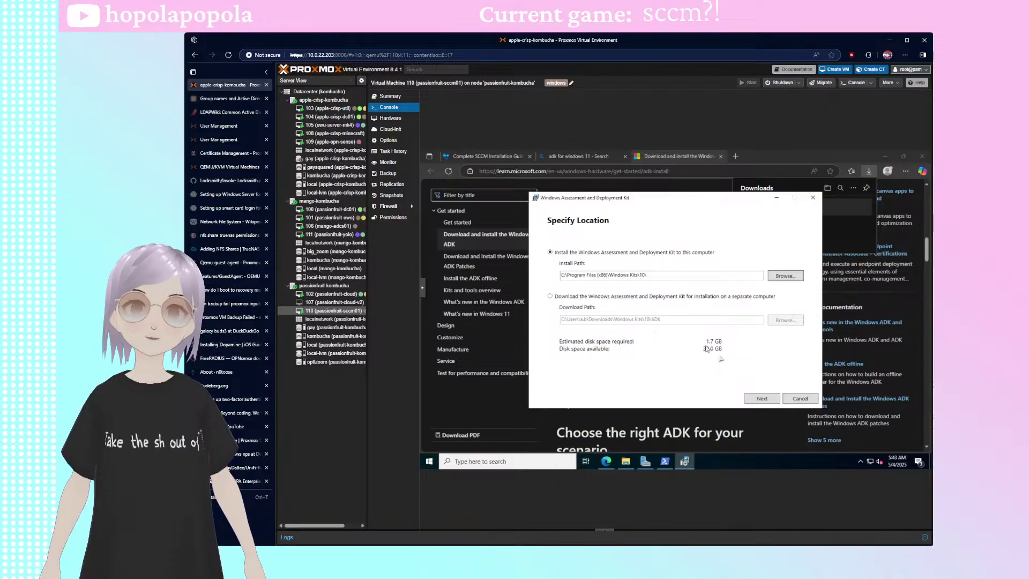
- Keep the default ADK install path, skip the privacy choice, and accept the license
click(754, 393)
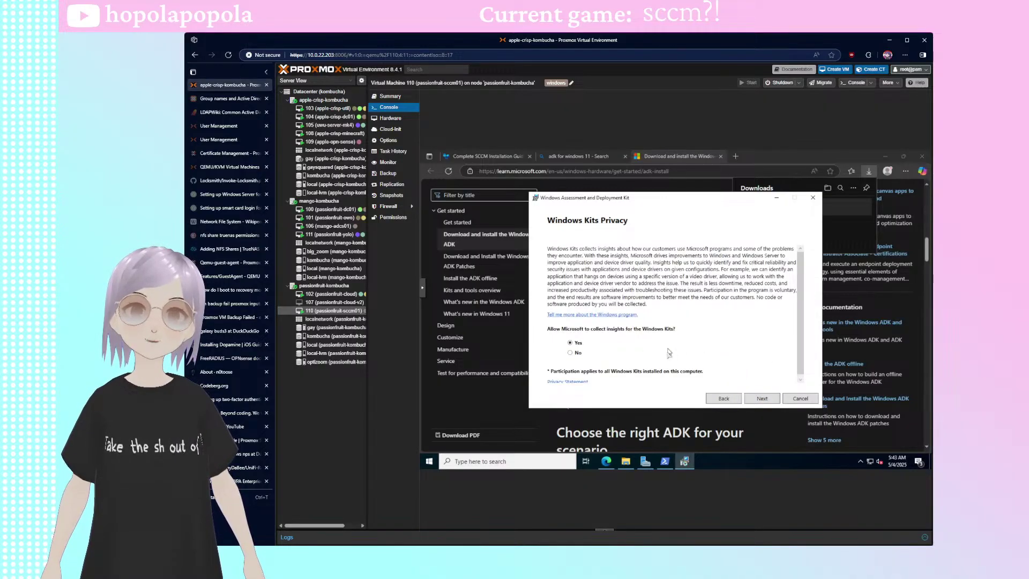
click(760, 397)
scroll(732, 339, down, 15)
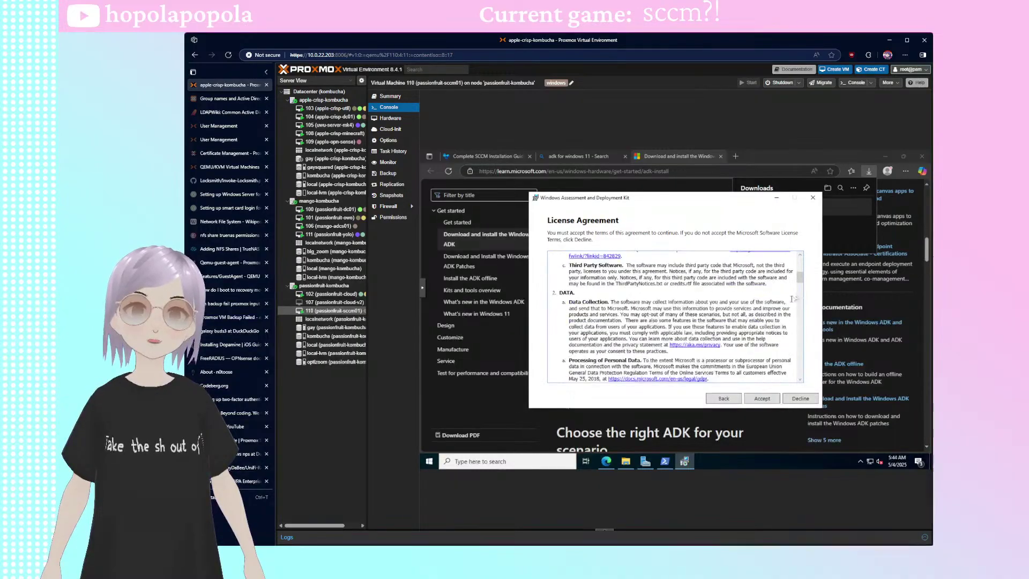
click(756, 400)
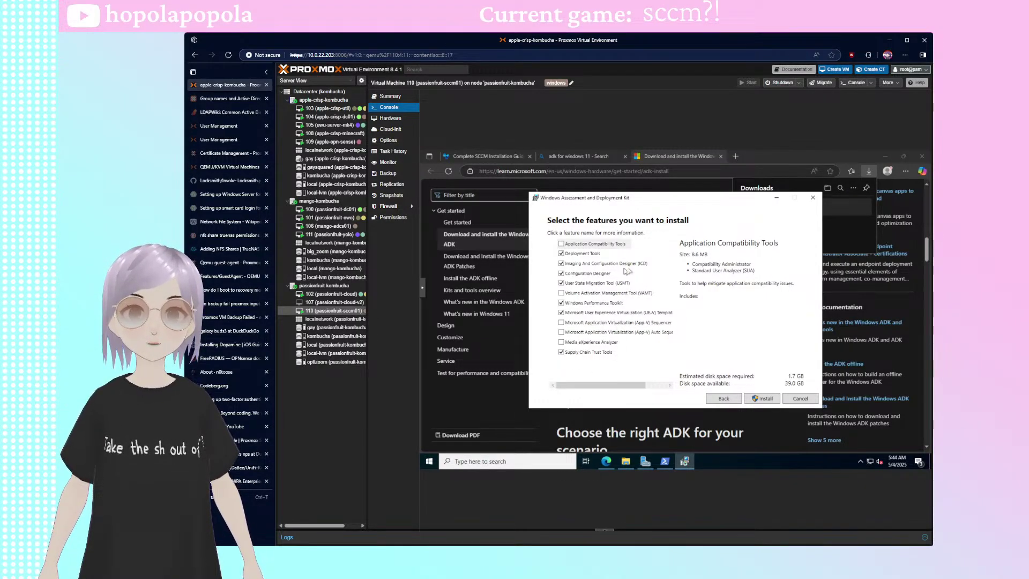
- Install the chosen ADK features, approve the UAC prompt, and view VM 110's Summary graphs
click(620, 245)
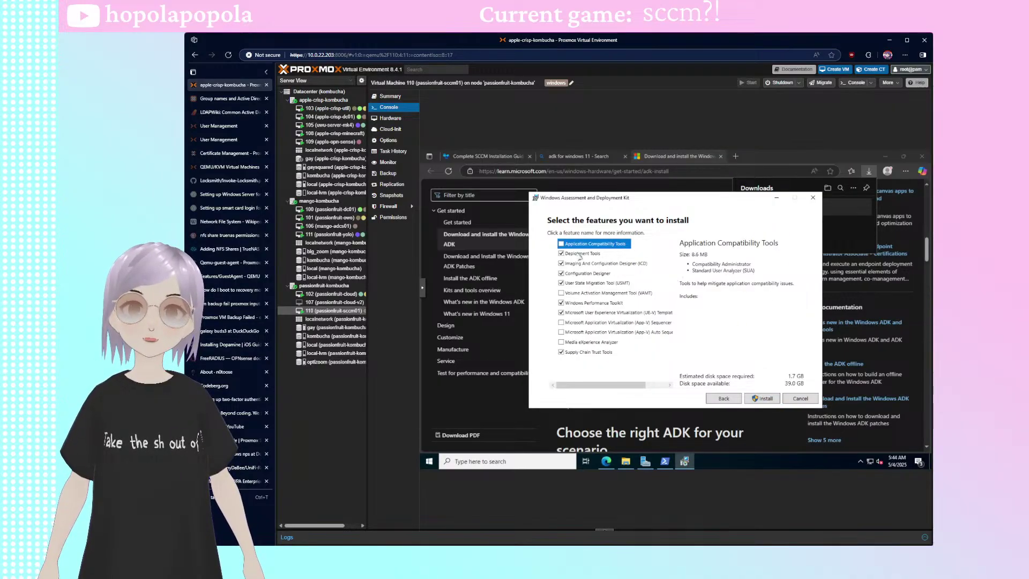
click(755, 399)
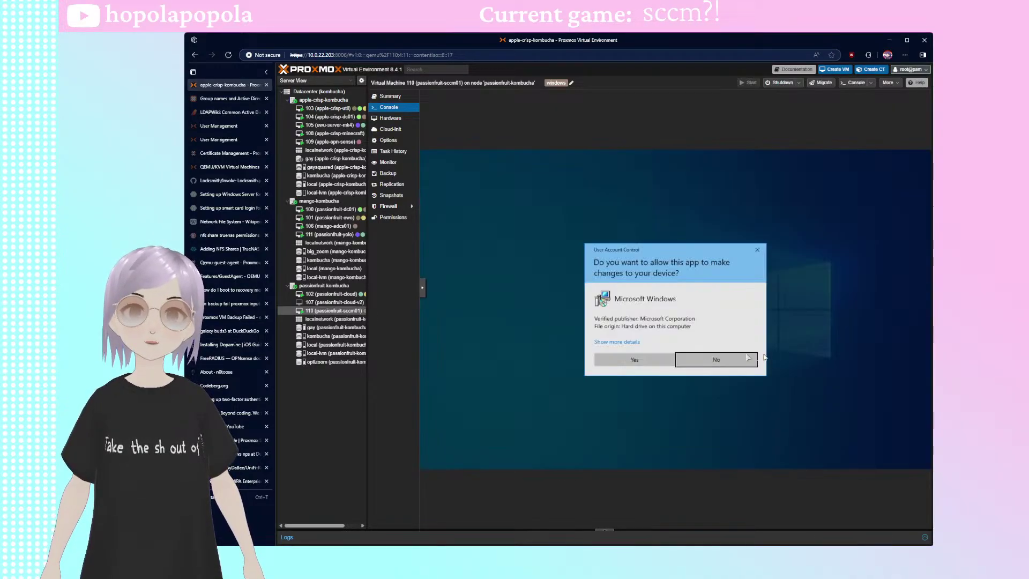
click(638, 359)
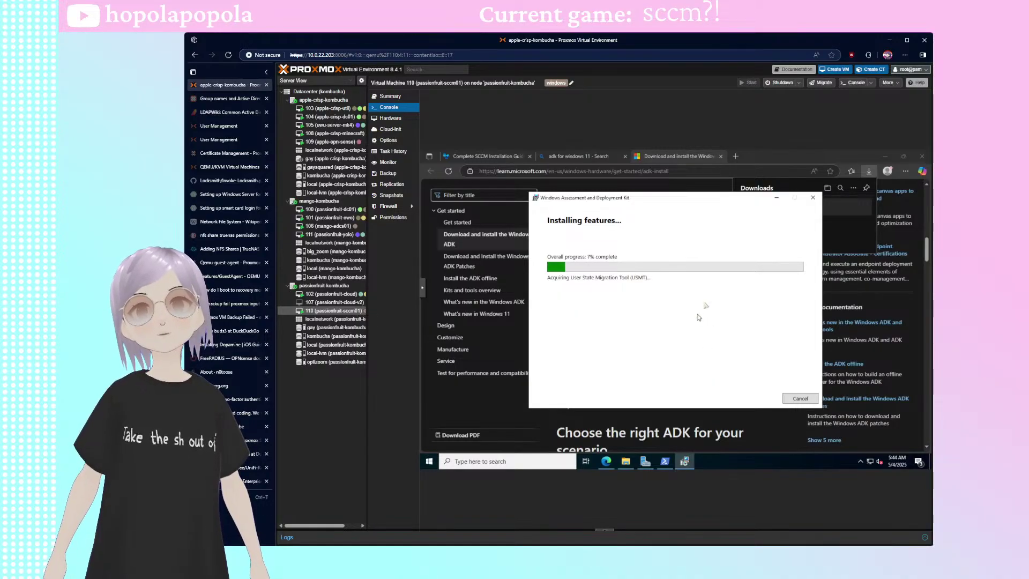
click(390, 96)
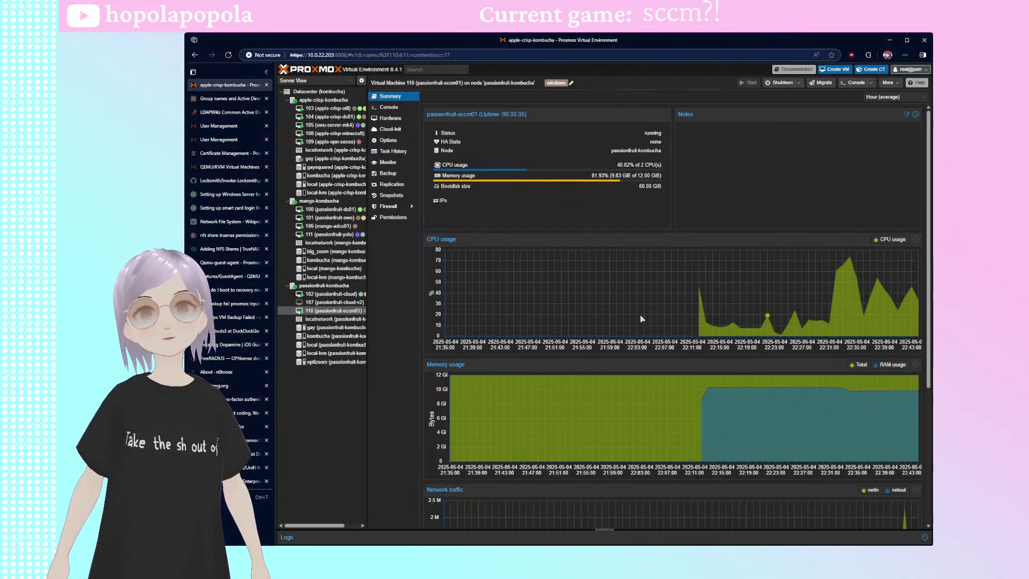
- Check VM 110's hardware, return to its console, and close the ADK welcome window once installed
scroll(890, 333, down, 4)
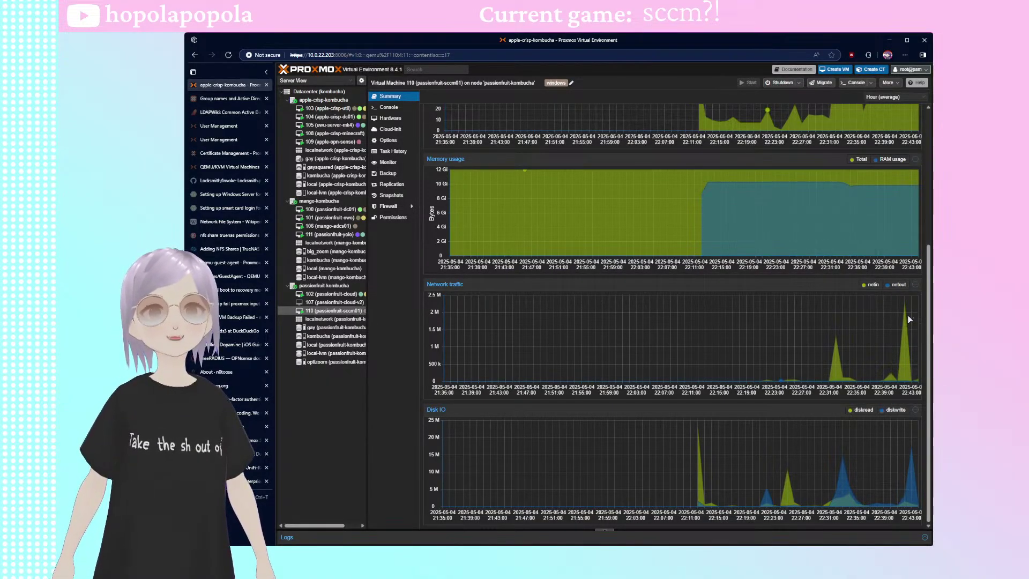
click(399, 108)
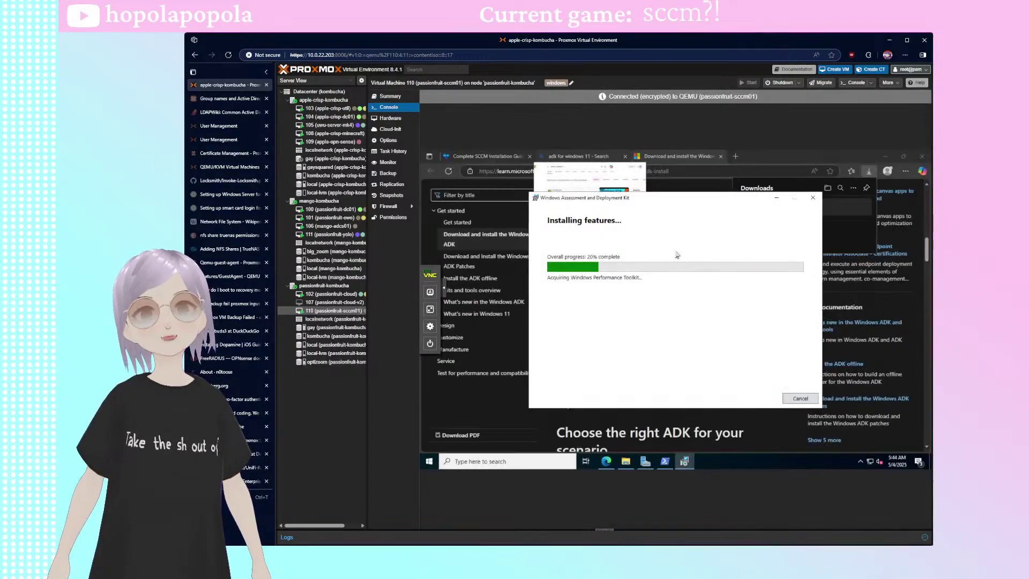
drag(627, 202, 597, 200)
click(390, 118)
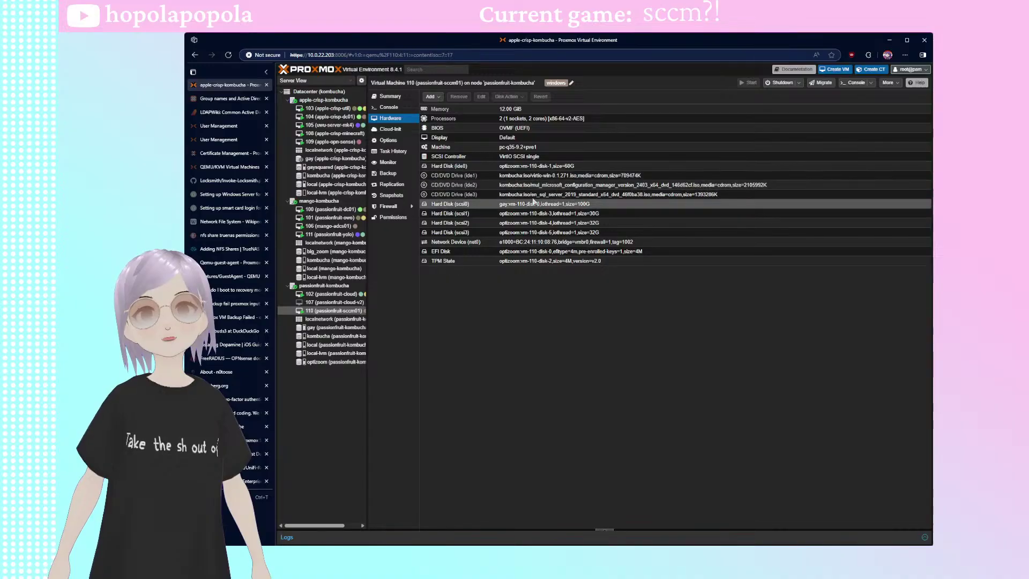
click(388, 108)
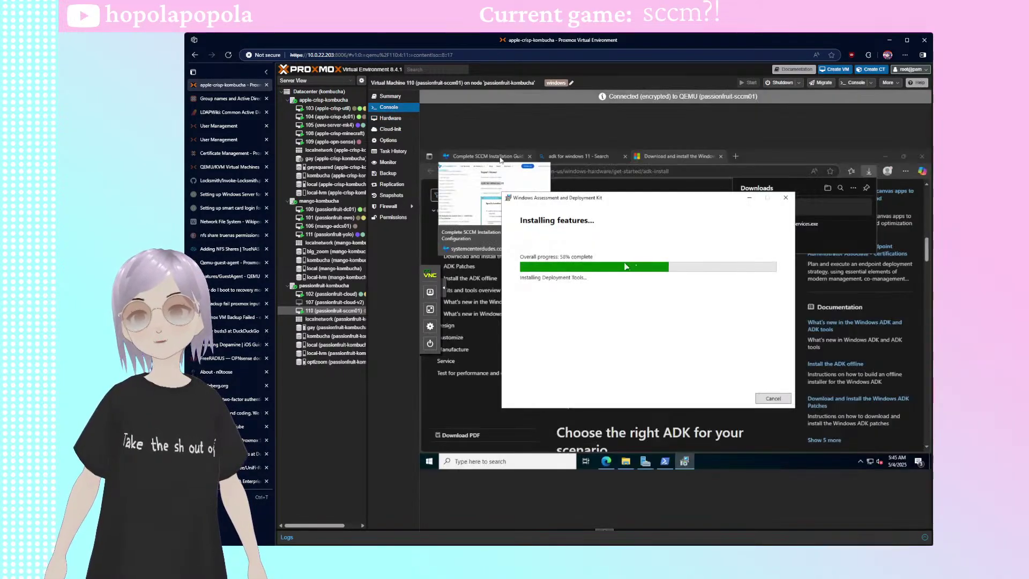
drag(589, 202, 573, 197)
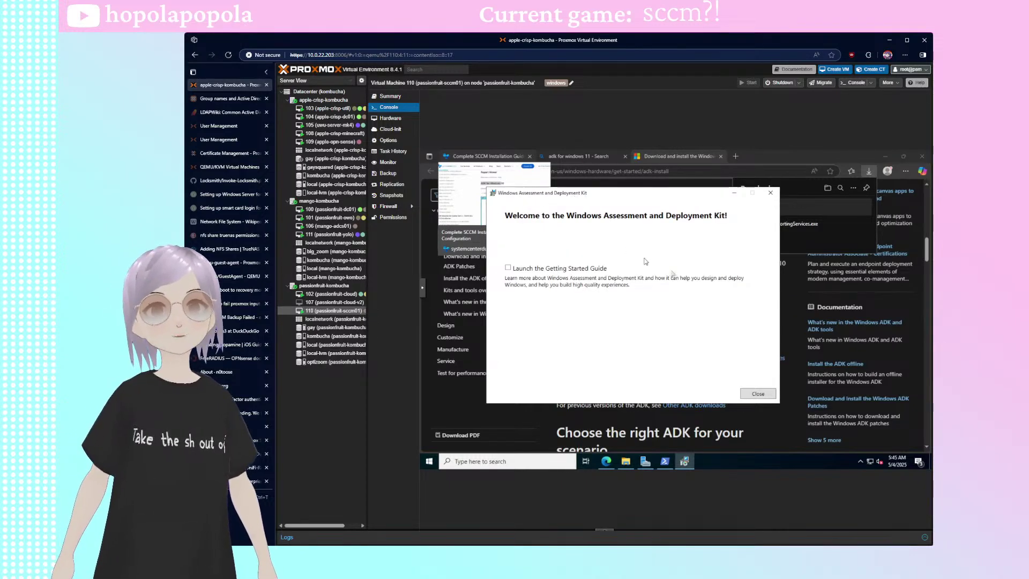
click(757, 394)
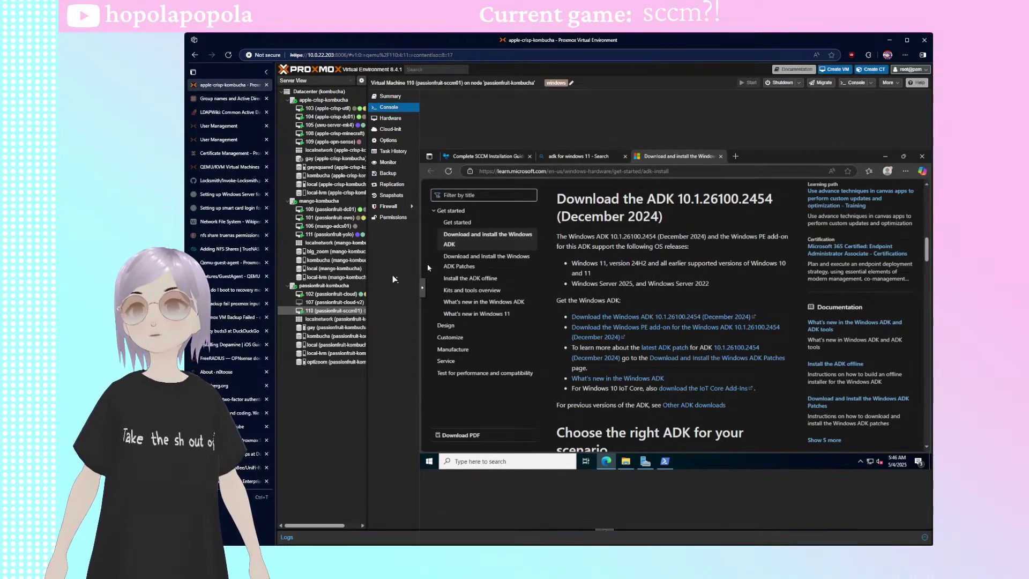
- Sign in to VM 104 apple-crisp-dc01 as another user with the domain account's e-mail and password
click(342, 109)
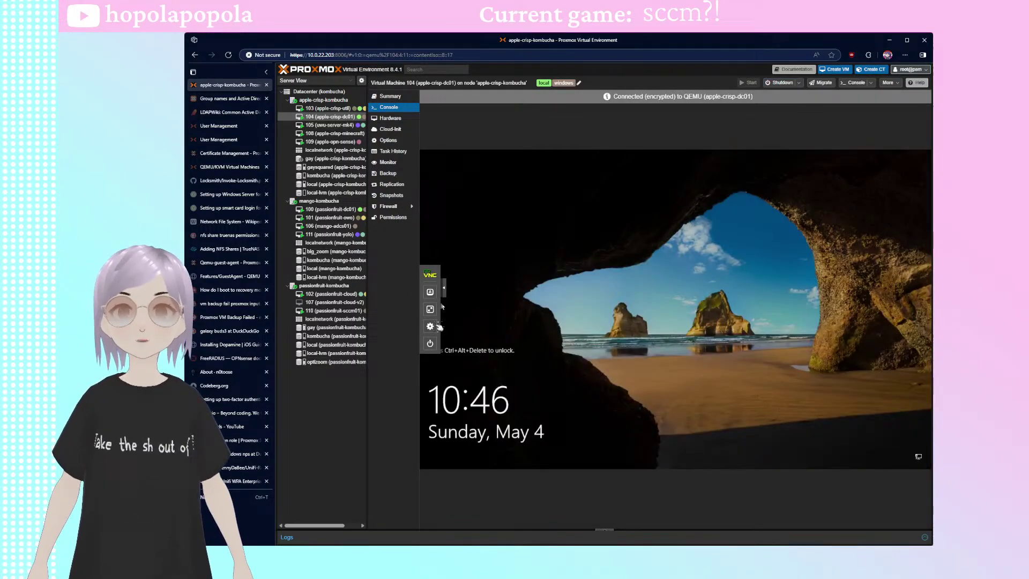
click(430, 291)
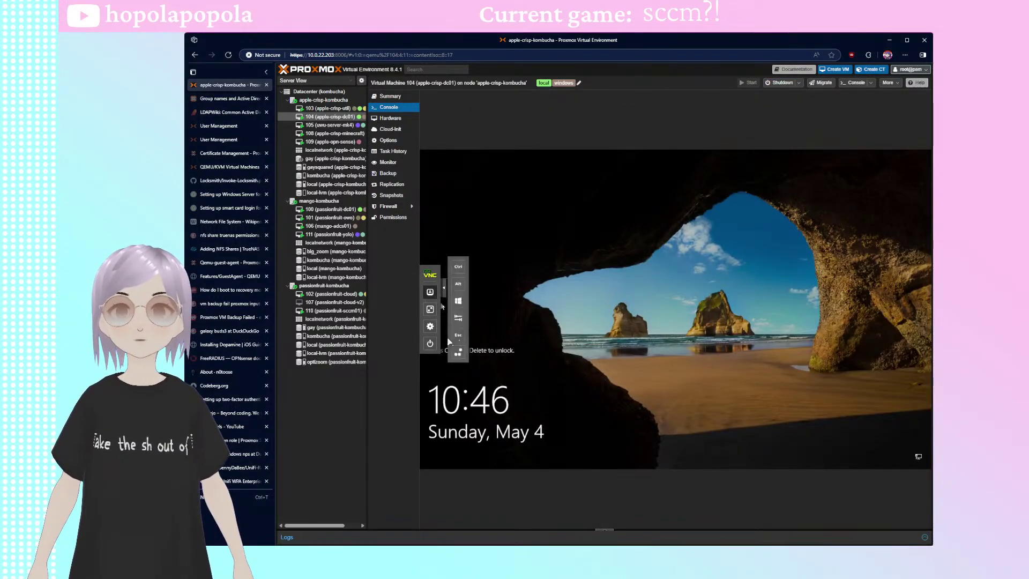
click(458, 352)
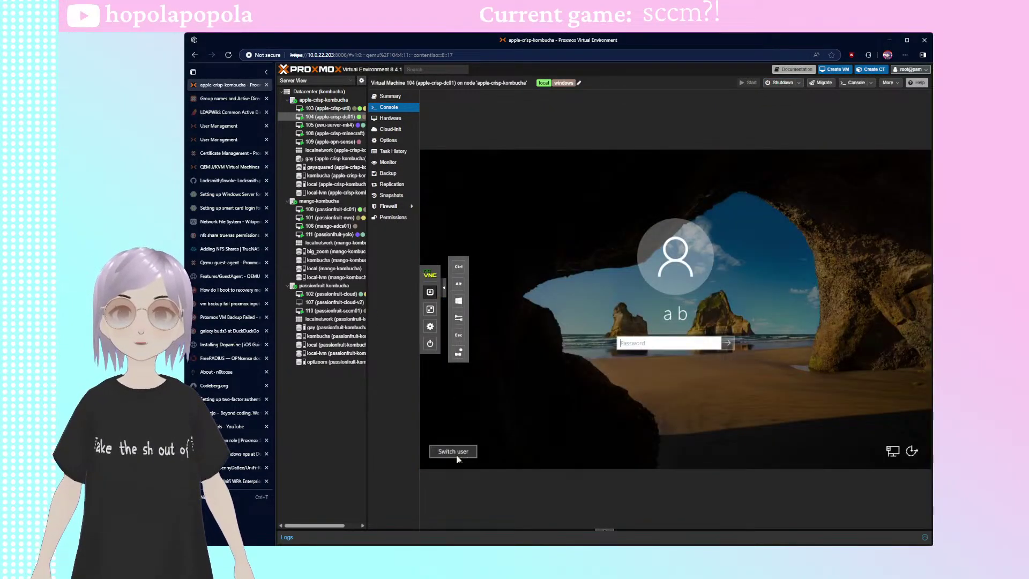
click(452, 451)
click(457, 353)
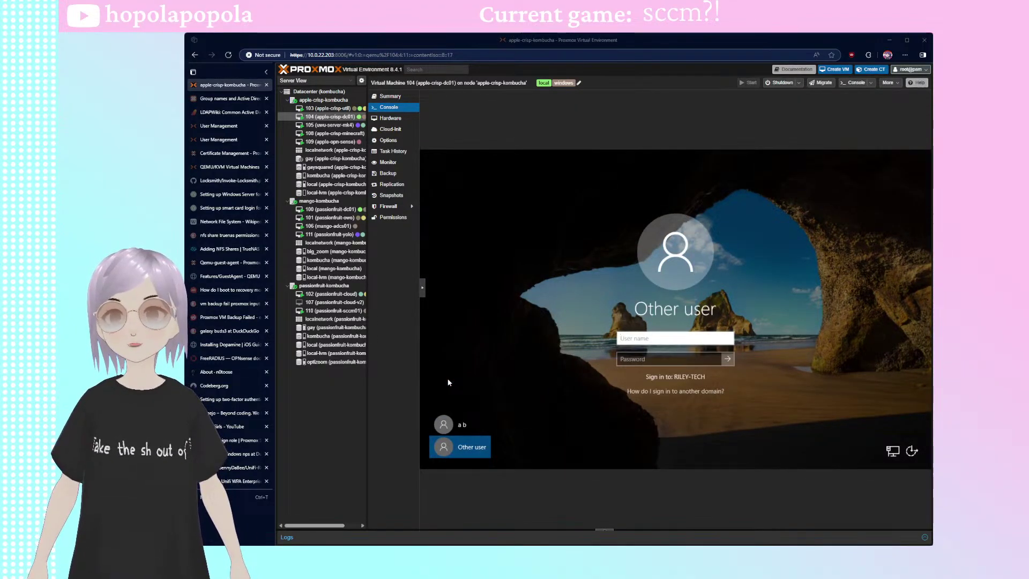
click(472, 340)
key(Tab)
text(•••••••••••••••••)
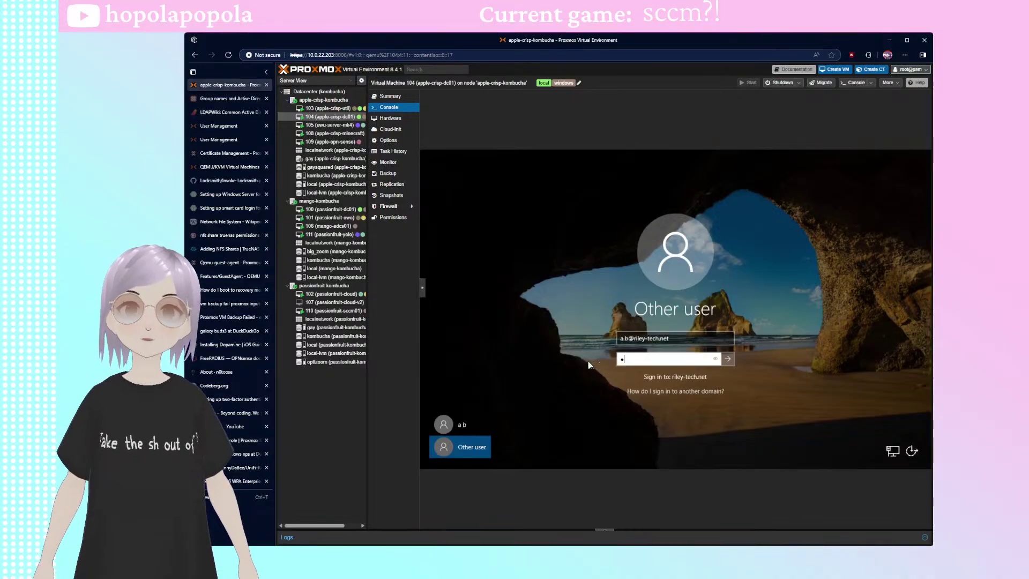
key(Return)
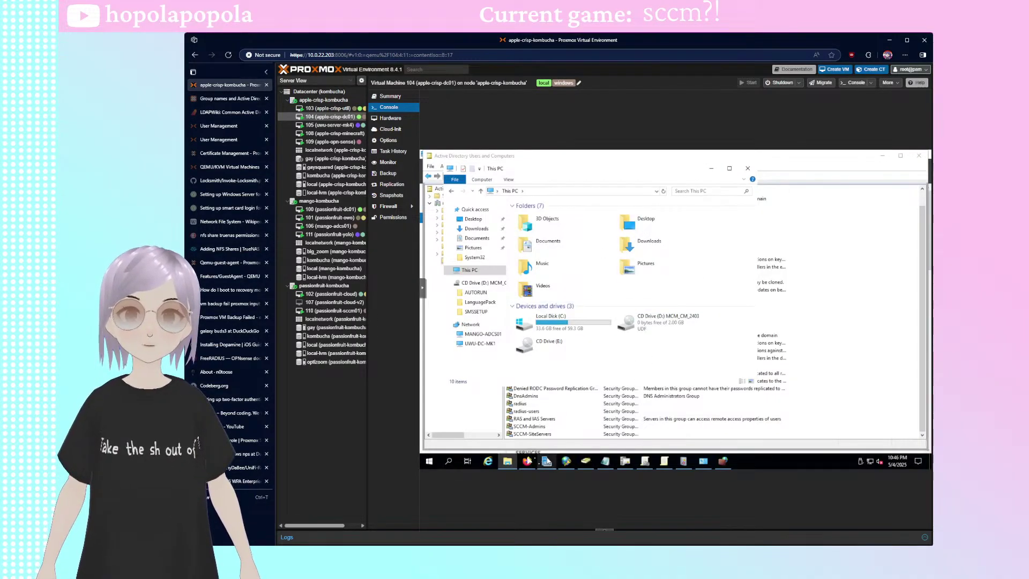
- In ADUC's Computers container, start adding PF-SCCM01 to a group
click(585, 461)
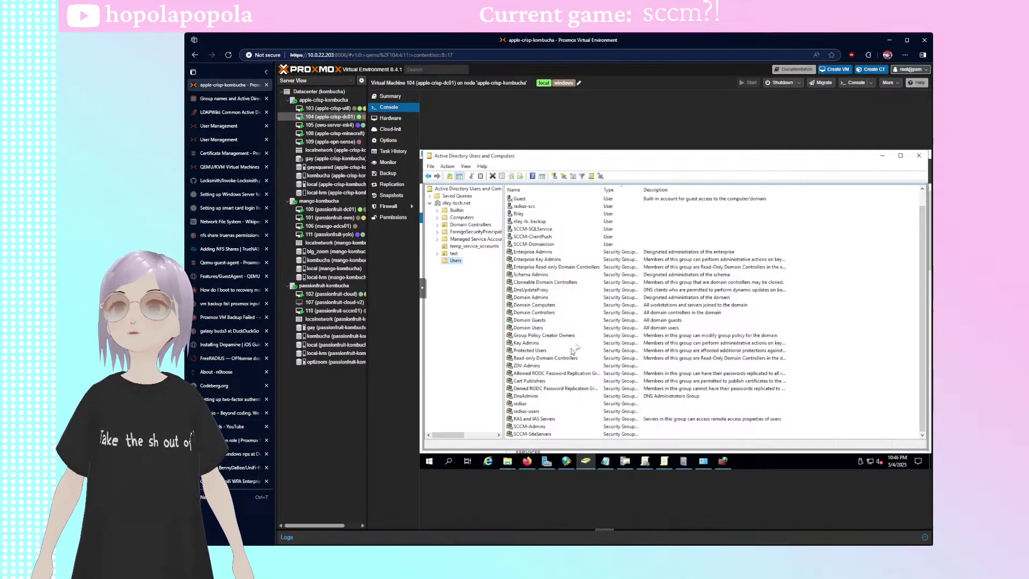
scroll(567, 314, up, 1)
scroll(576, 305, down, 1)
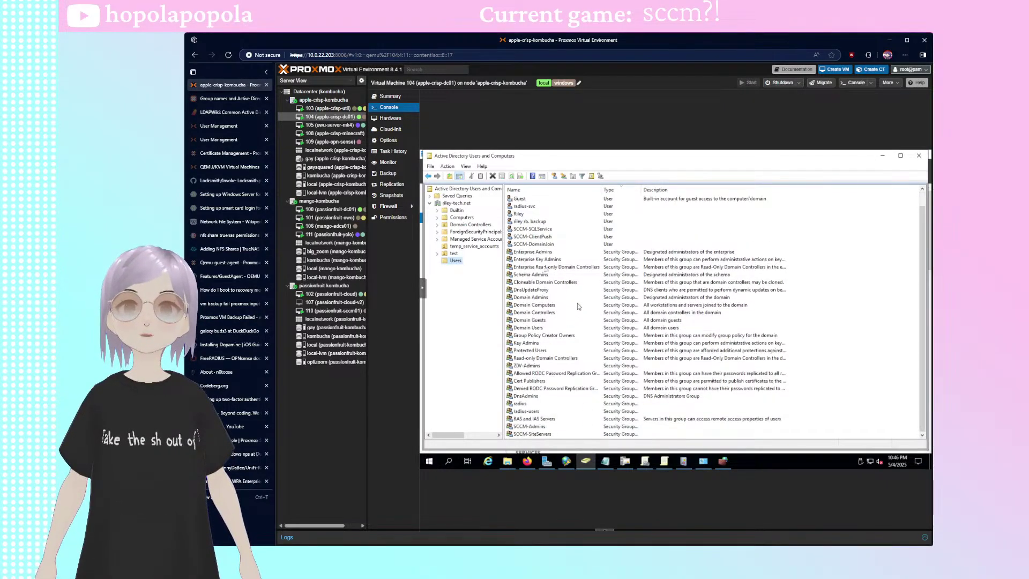
click(460, 218)
click(519, 216)
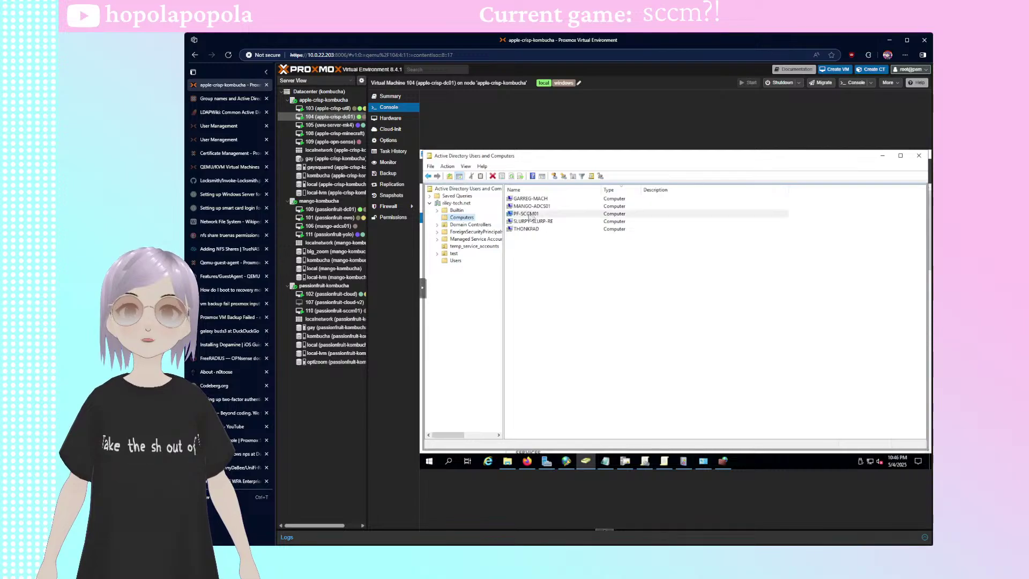
right_click(545, 216)
click(587, 222)
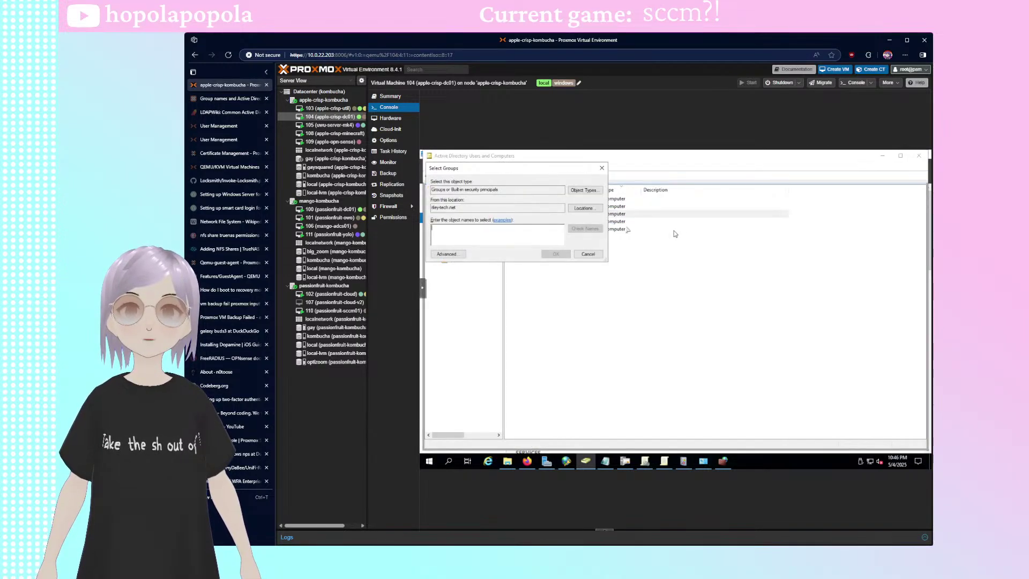
- Search groups for 'sccm', pick SCCM-SiteServers, and confirm the membership
click(447, 254)
text(sccm)
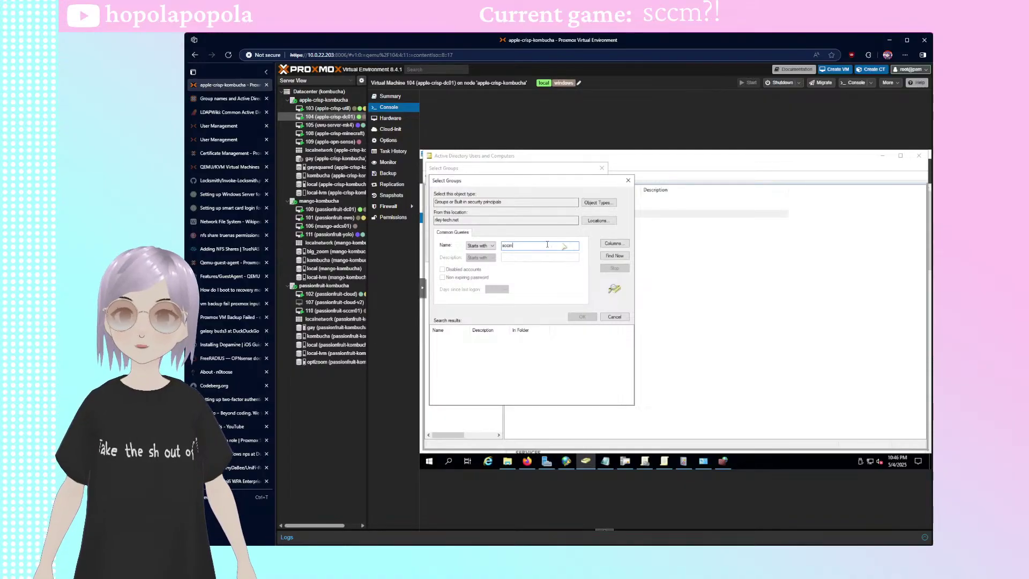
click(614, 255)
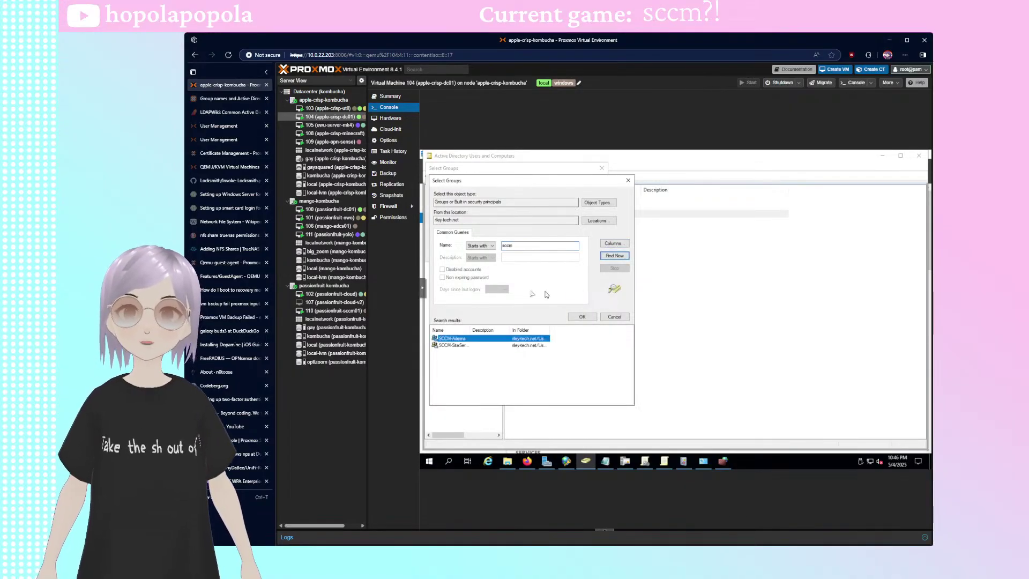
drag(471, 330, 518, 329)
click(539, 345)
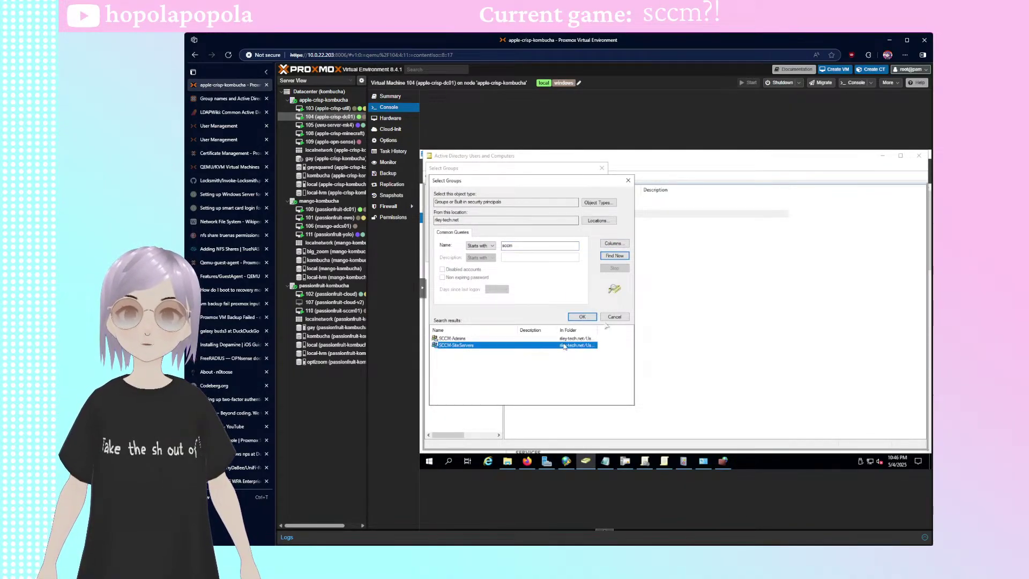
click(582, 317)
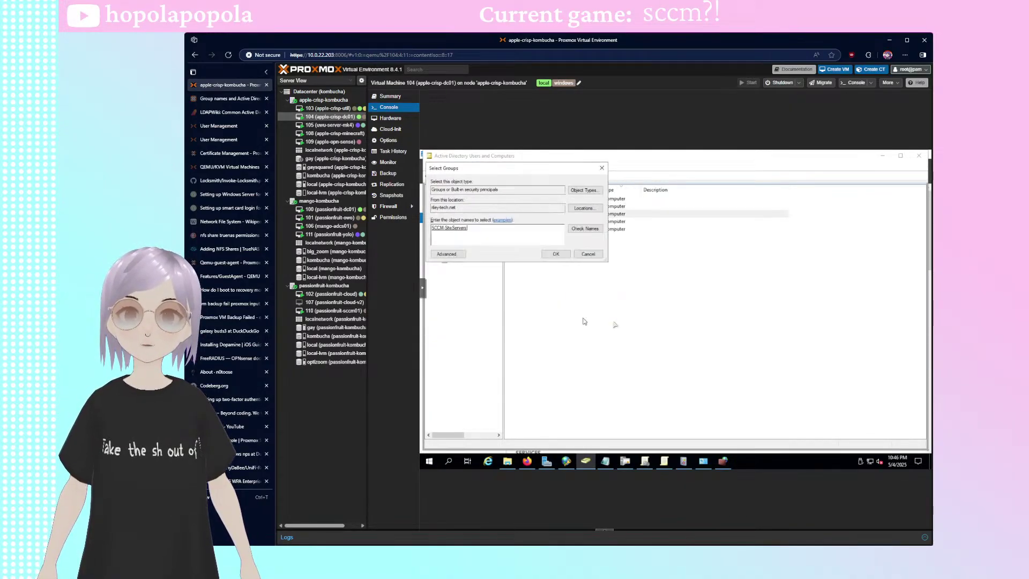
click(557, 256)
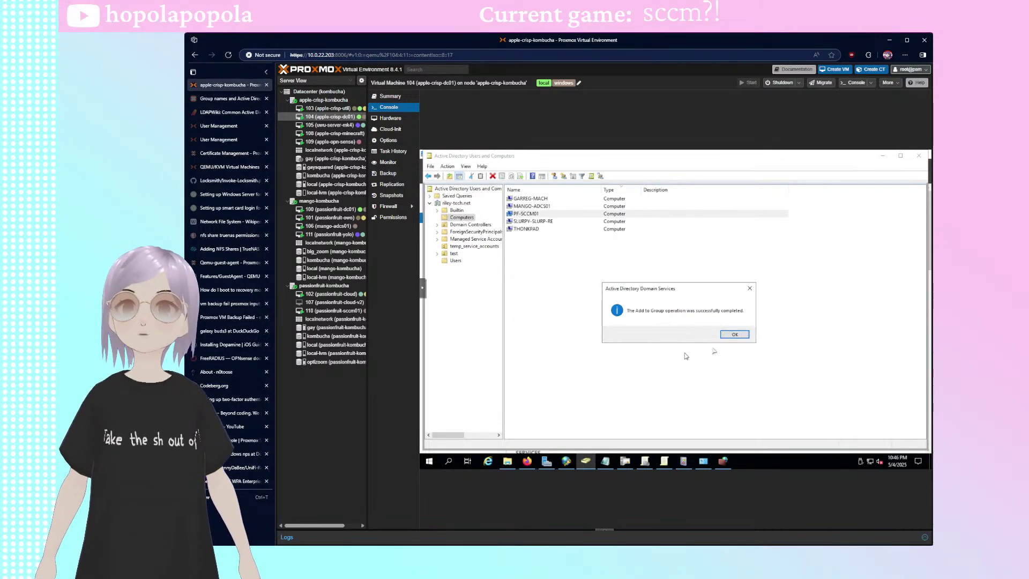
click(735, 336)
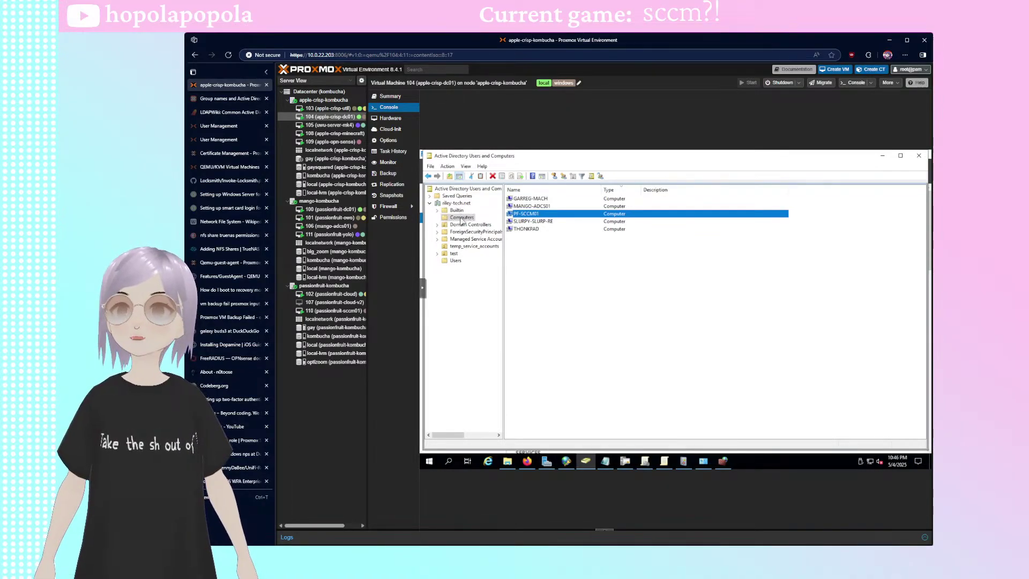
- Return ADUC to the domain's top-level containers
click(454, 204)
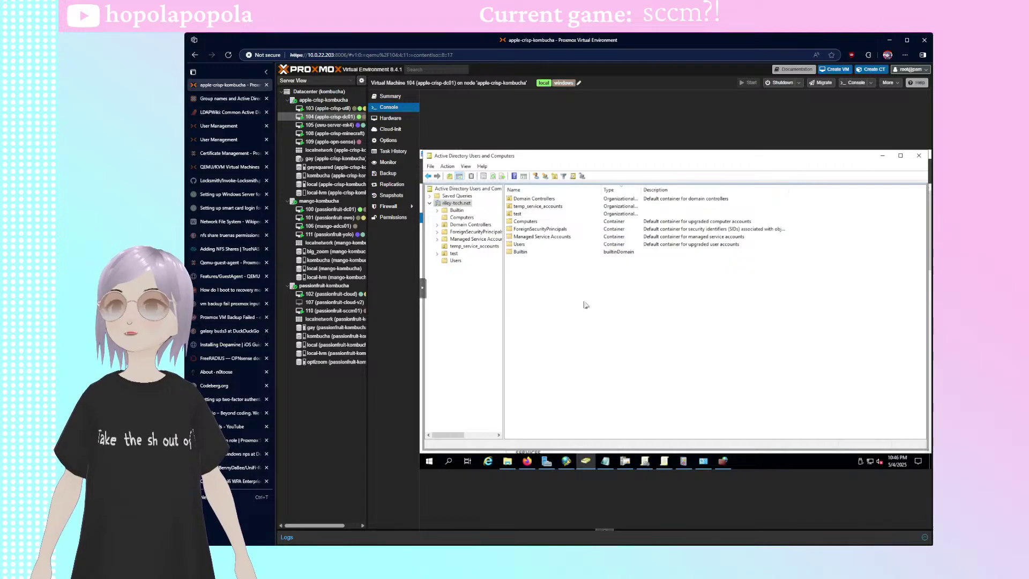
right_click(460, 205)
click(634, 332)
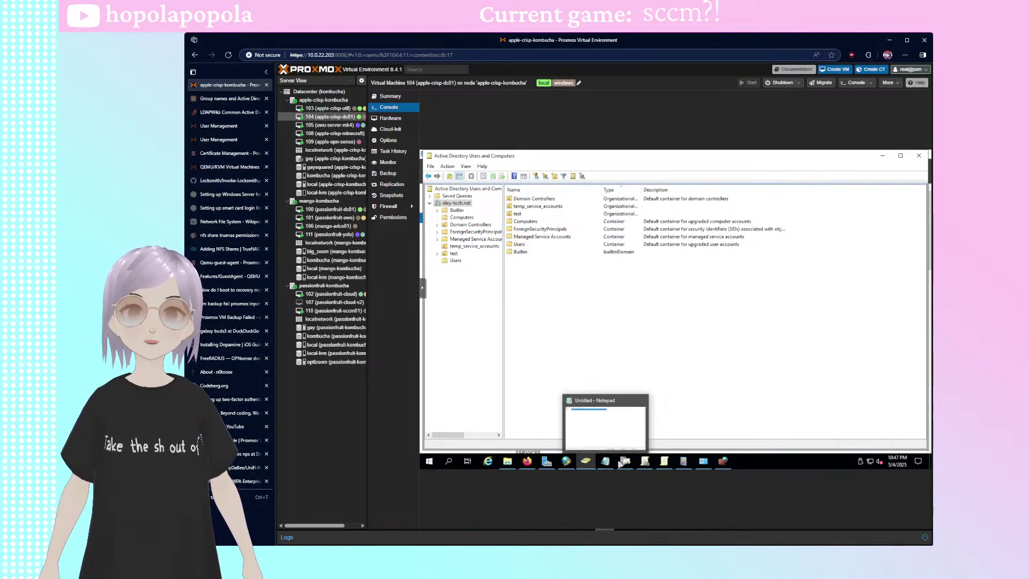
mouse_move(646, 464)
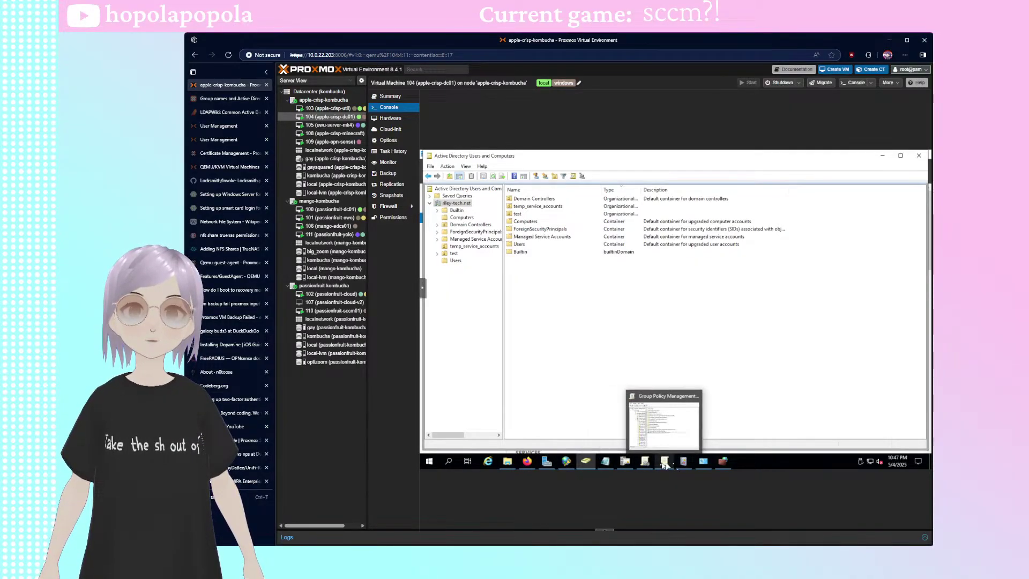
- Launch ADSI Edit, connect to the Default naming context, and expand DC=riley-tech,DC=net
click(433, 462)
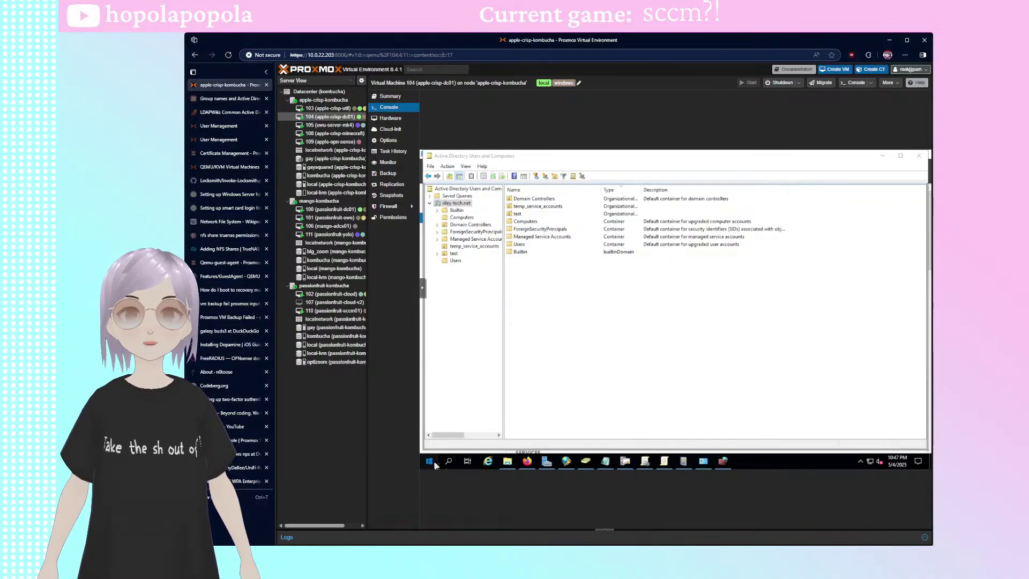
text(adsi)
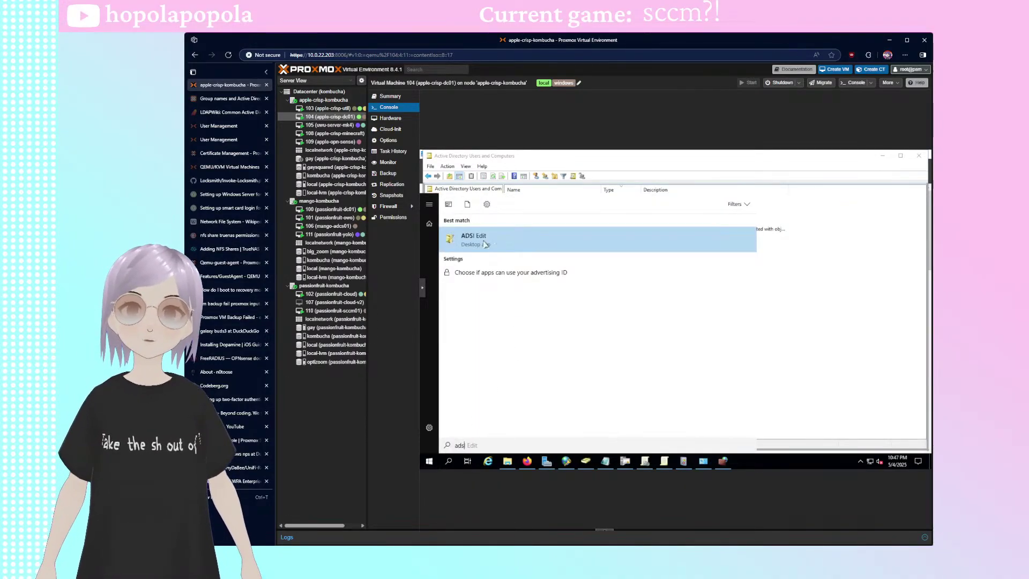
click(489, 244)
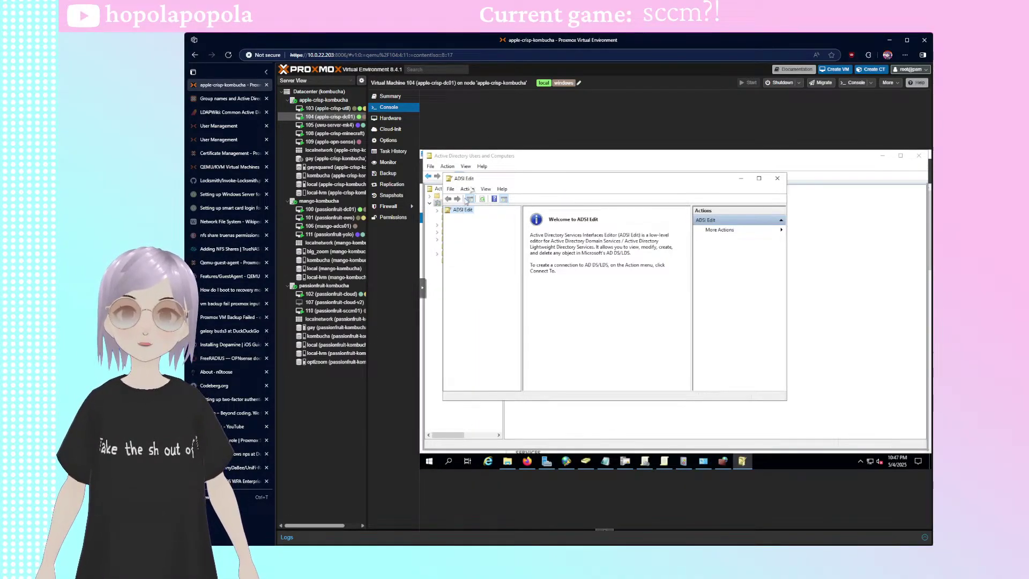
click(468, 189)
click(479, 200)
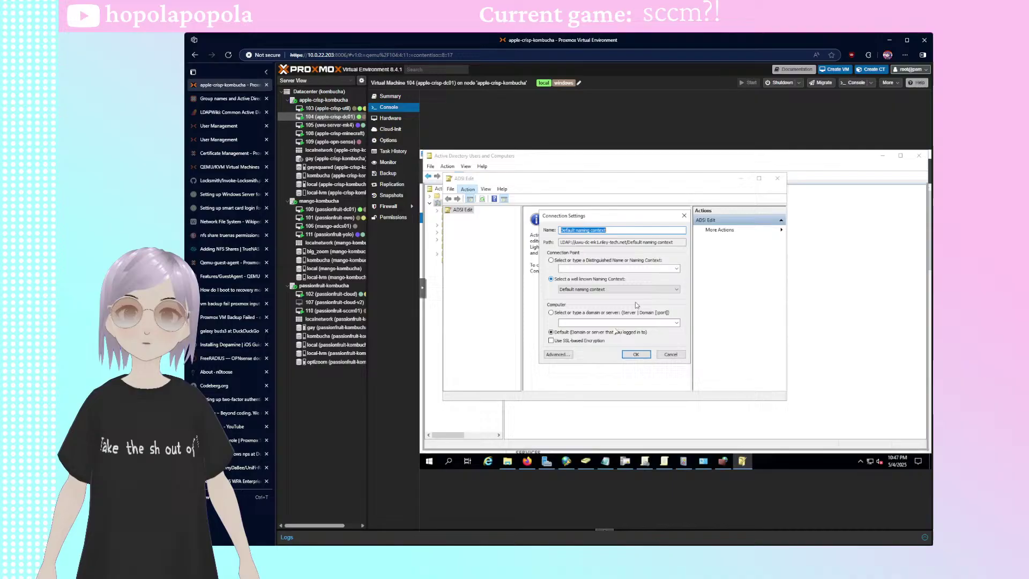
click(636, 355)
click(759, 178)
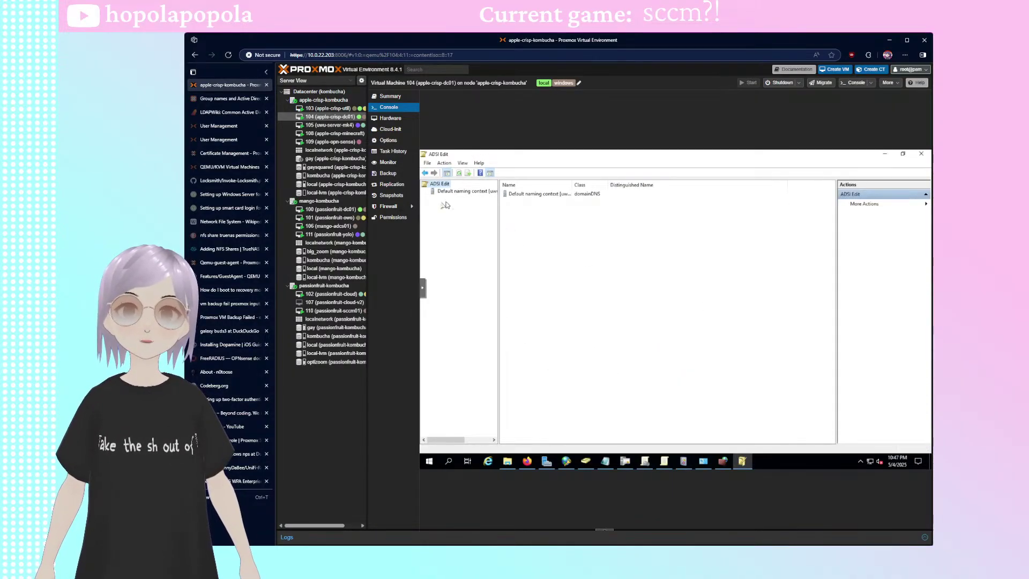
double_click(461, 191)
double_click(464, 199)
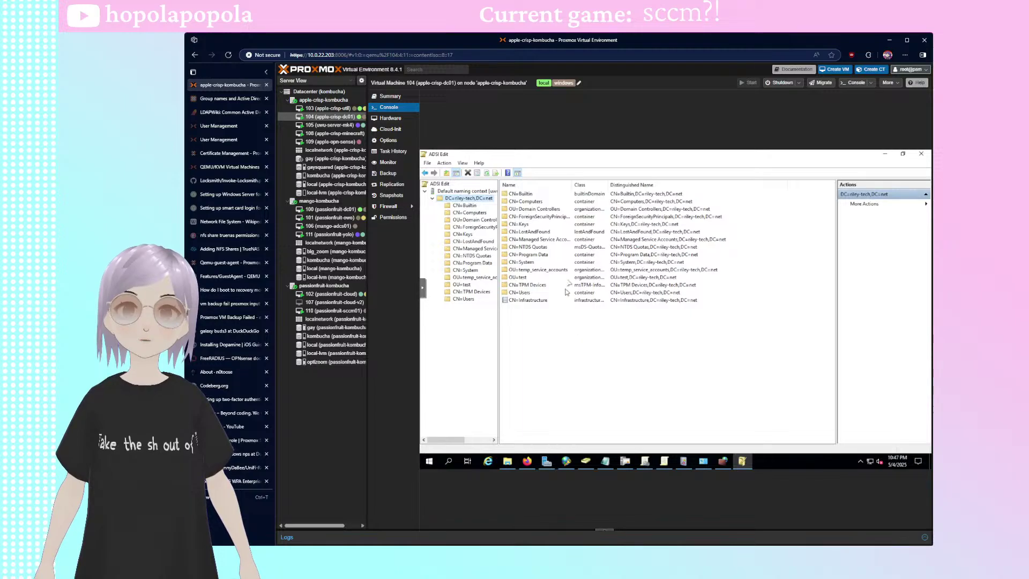
- Open the CN=System container's properties on the Security tab
click(525, 263)
right_click(523, 263)
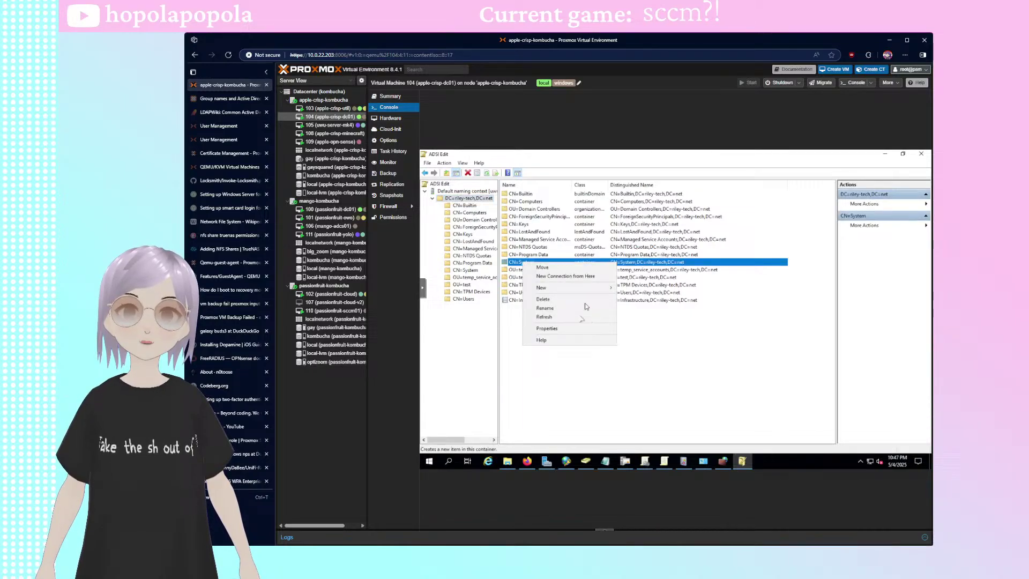
click(560, 328)
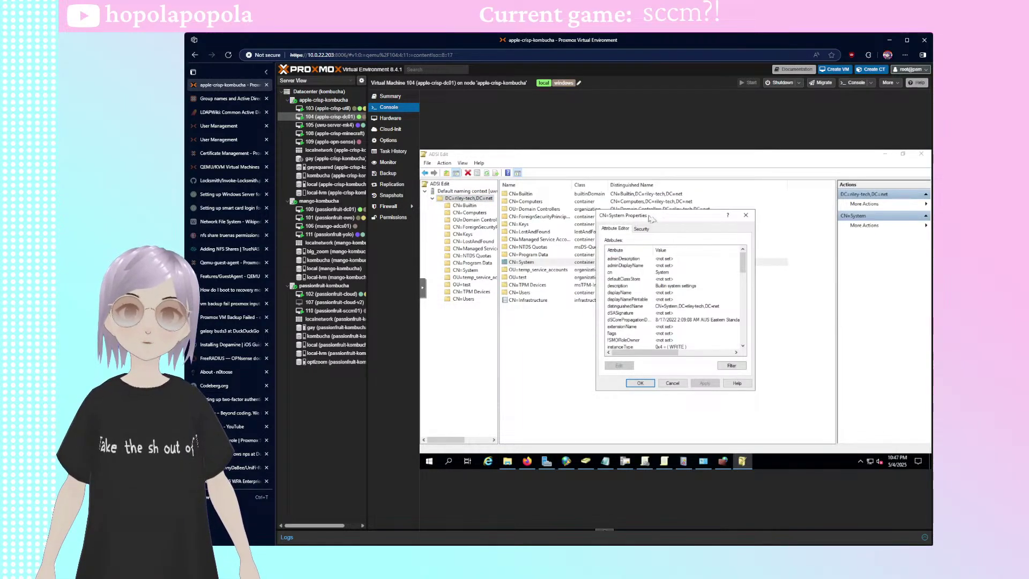
click(569, 233)
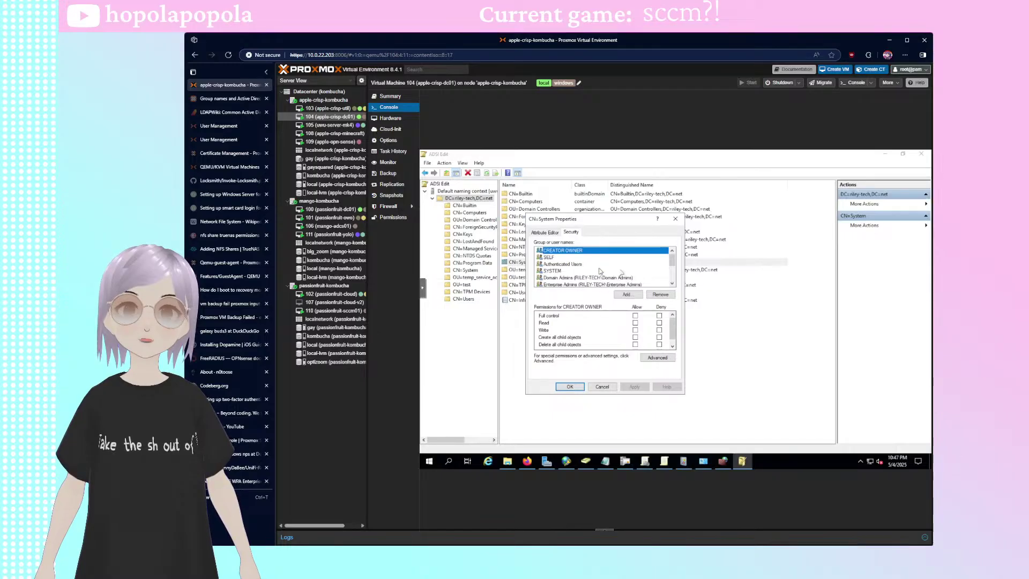
scroll(609, 273, up, 3)
- Add SCCM-SiteServers with Full control Allow and apply the permission
click(626, 294)
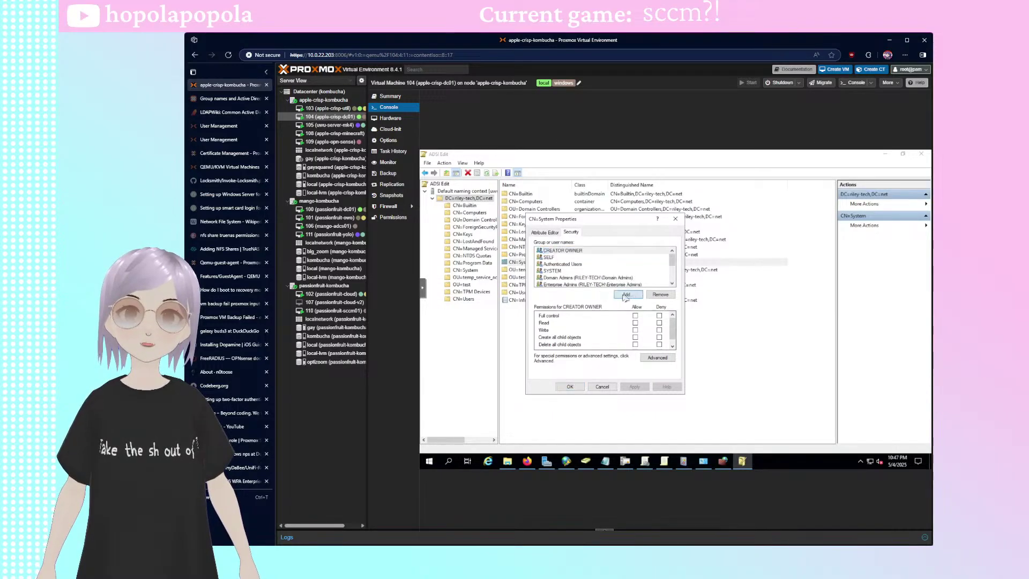
text(sccm-siteser)
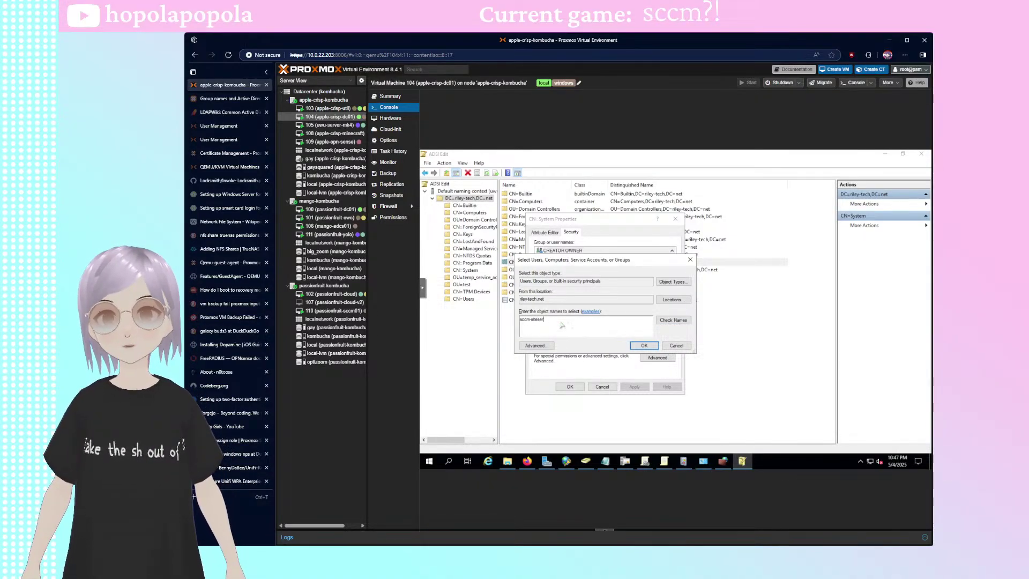
key(Tab)
click(652, 347)
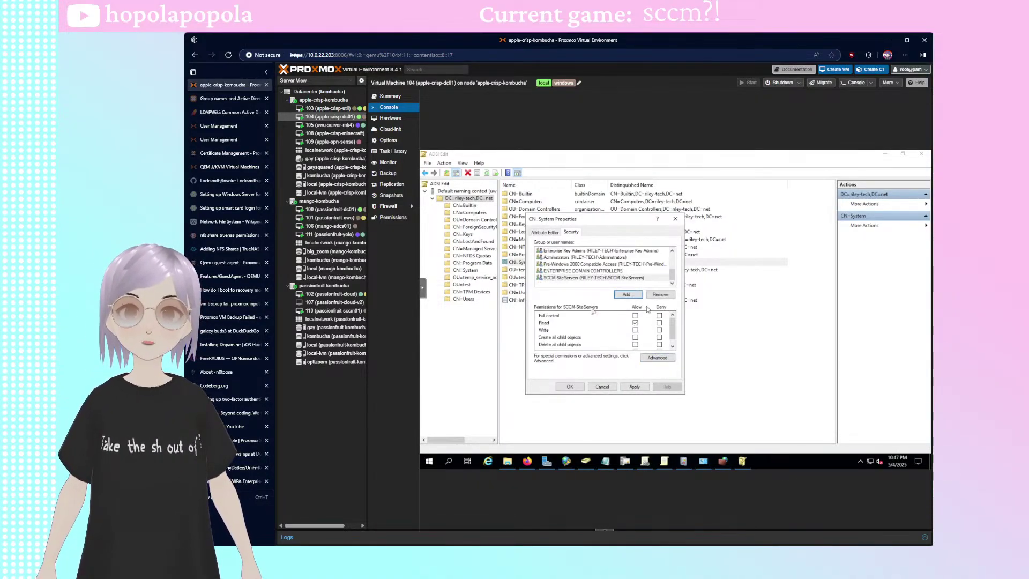
click(635, 316)
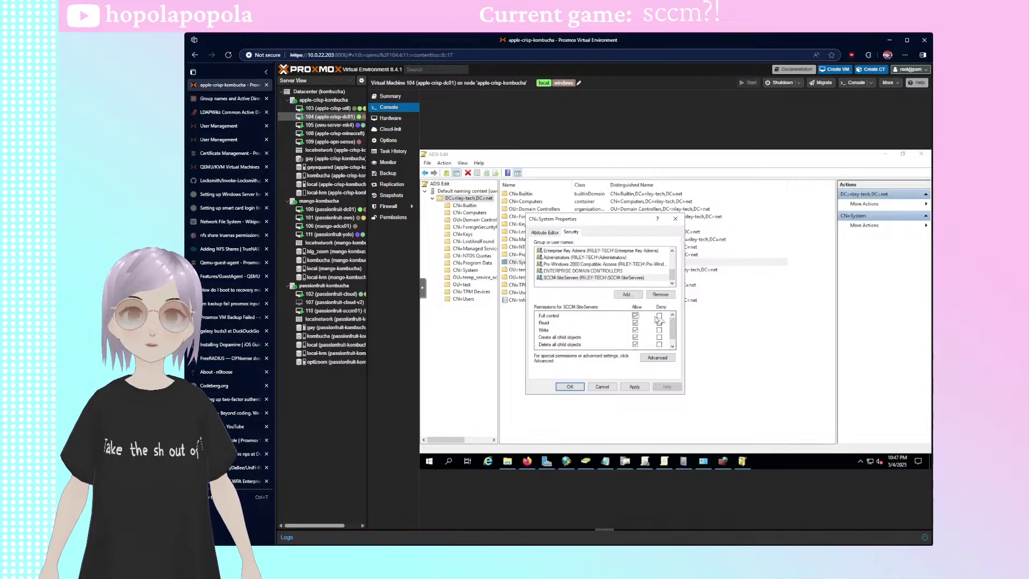
click(635, 387)
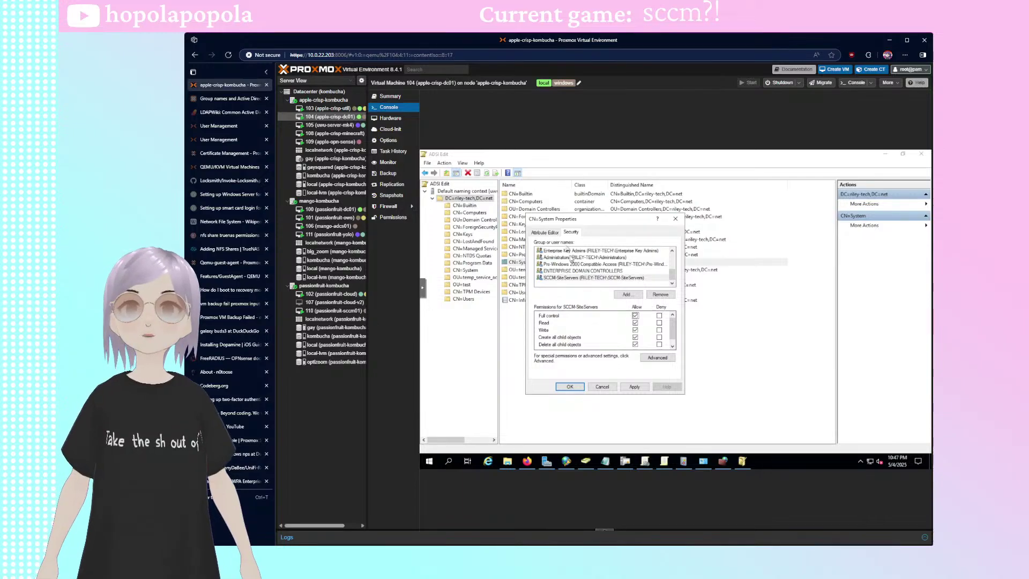
drag(558, 224, 644, 229)
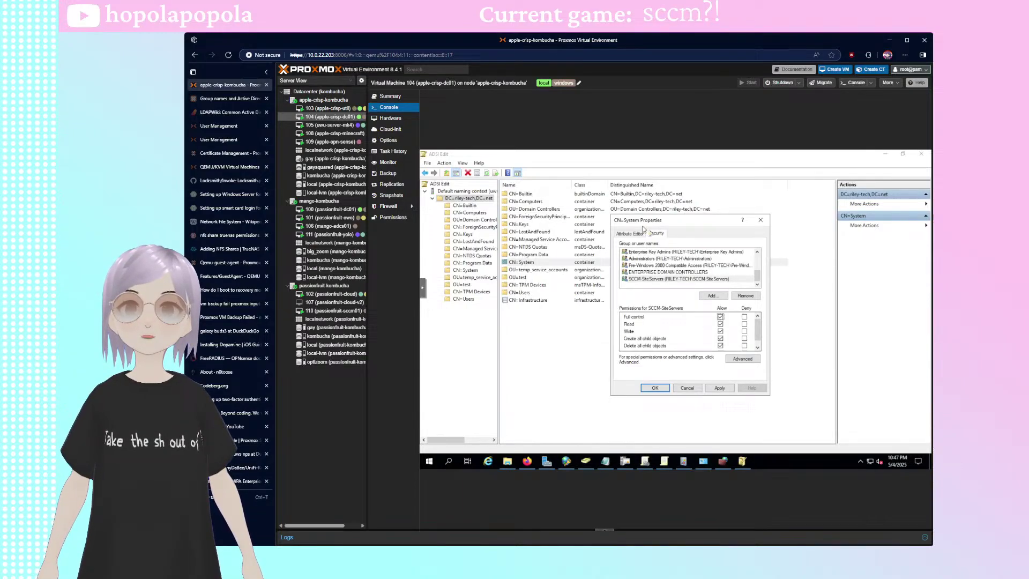
click(720, 387)
click(657, 389)
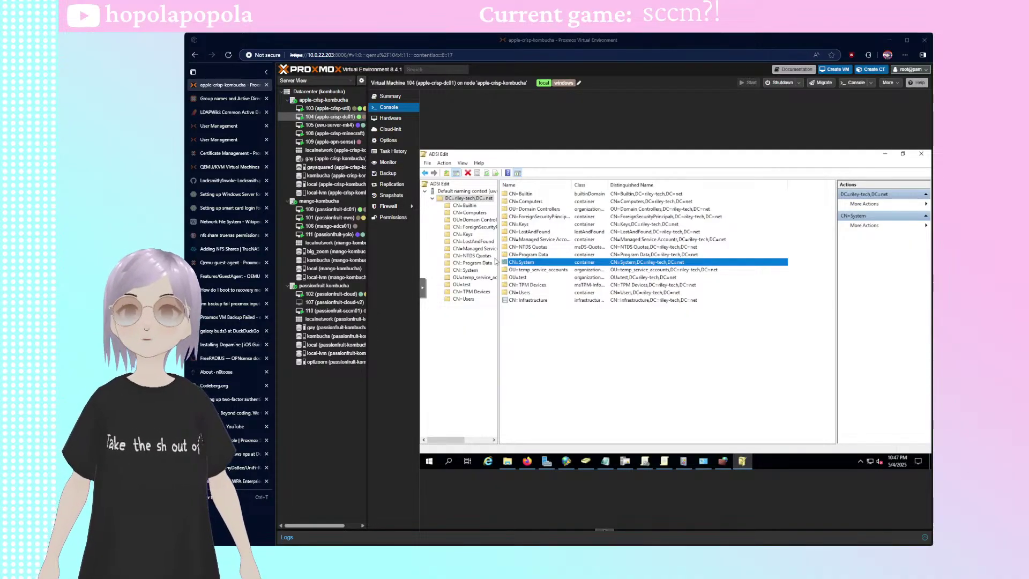
click(469, 313)
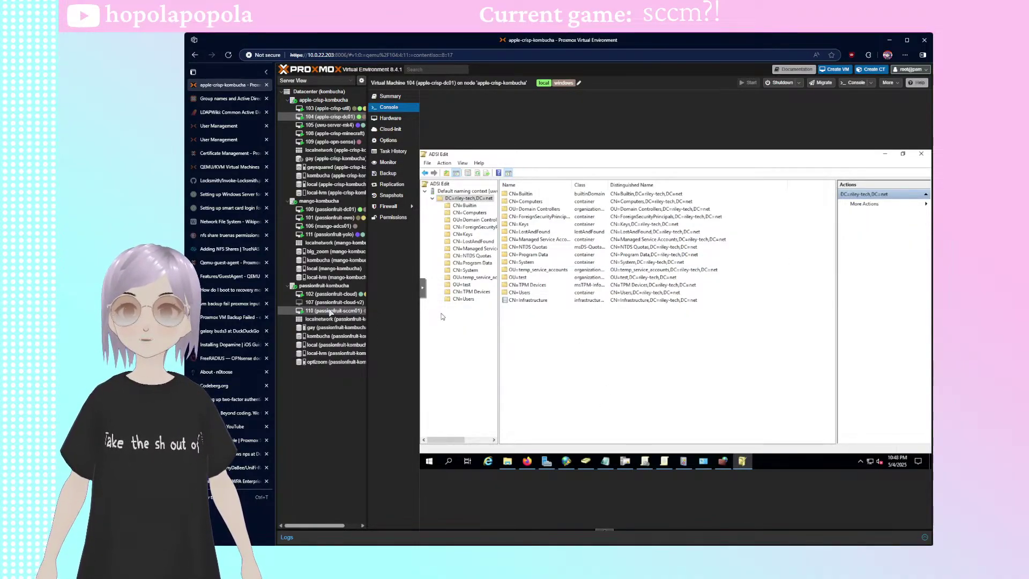
click(331, 310)
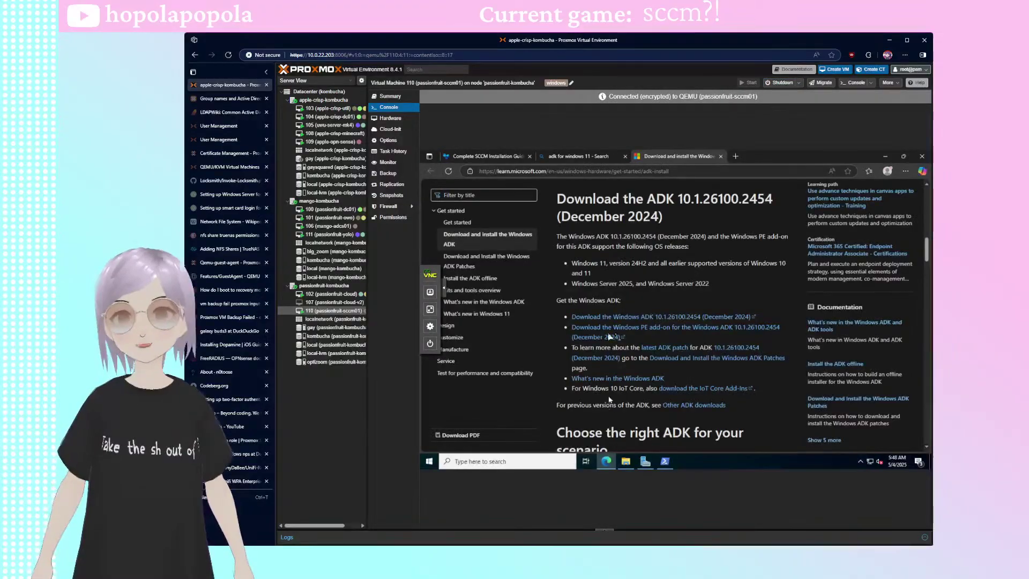
click(485, 156)
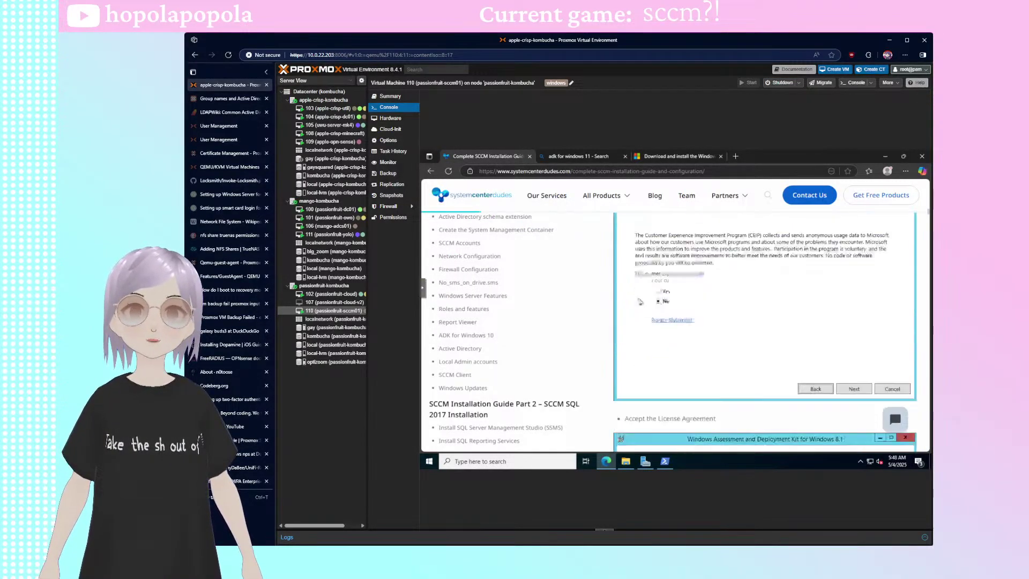
scroll(639, 302, down, 10)
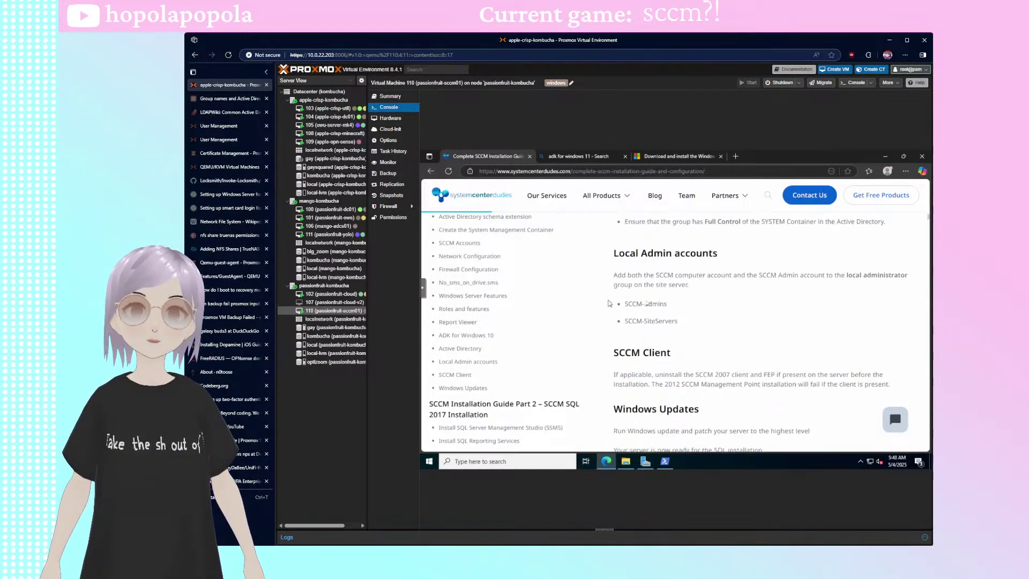
drag(678, 321, 609, 281)
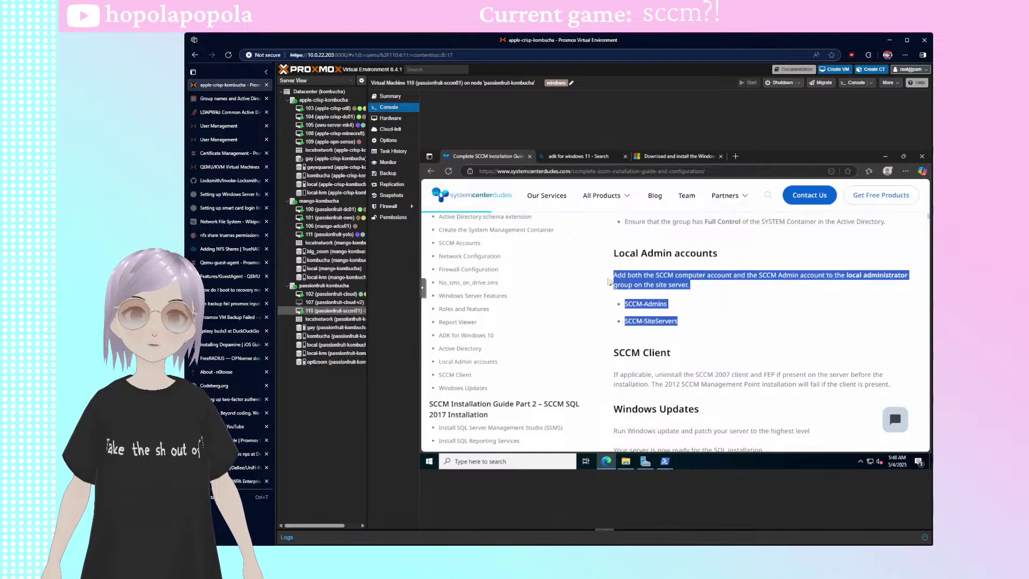
click(716, 298)
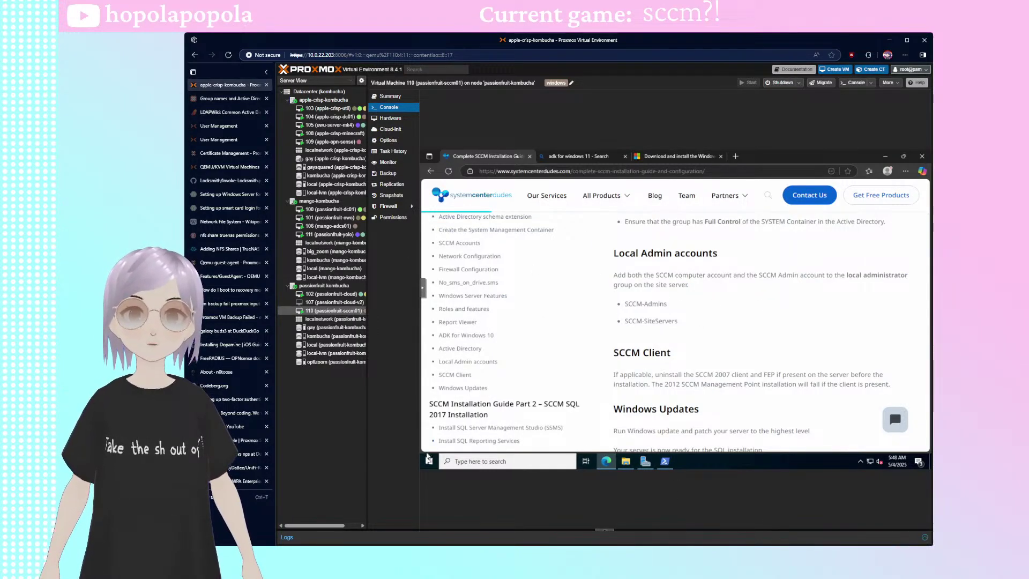
click(429, 460)
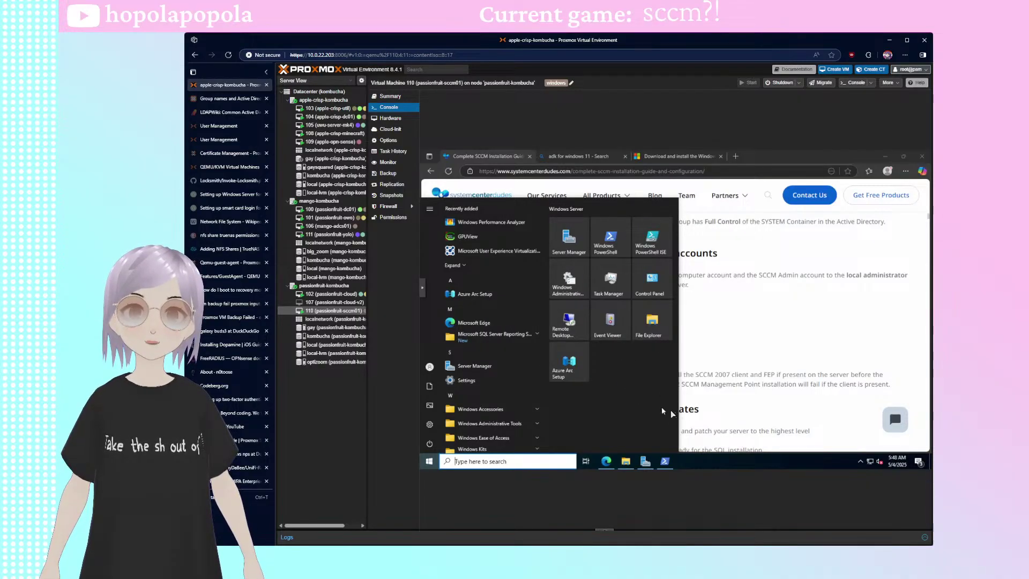
key(super)
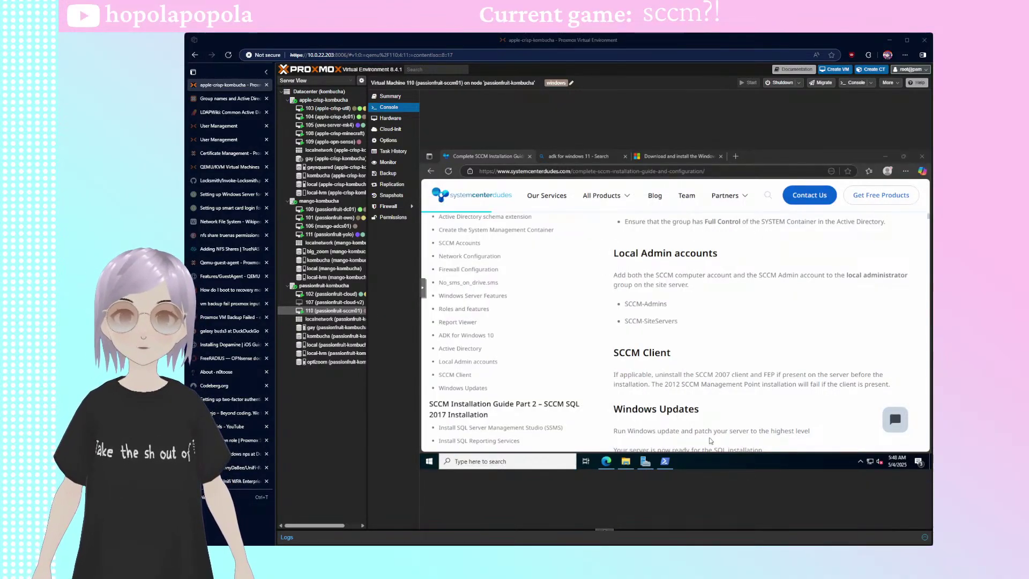
click(429, 461)
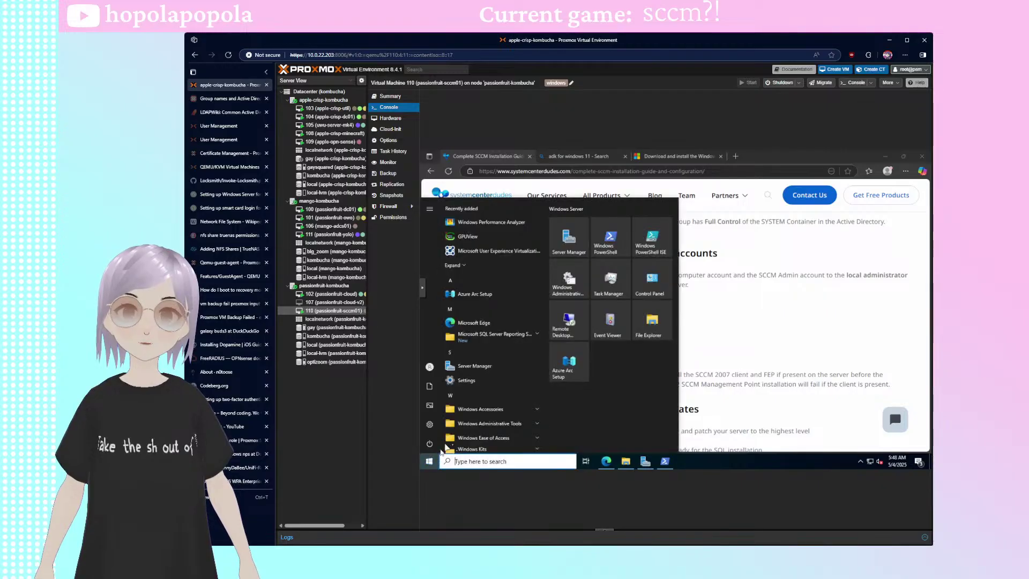
scroll(520, 364, down, 5)
scroll(519, 347, up, 3)
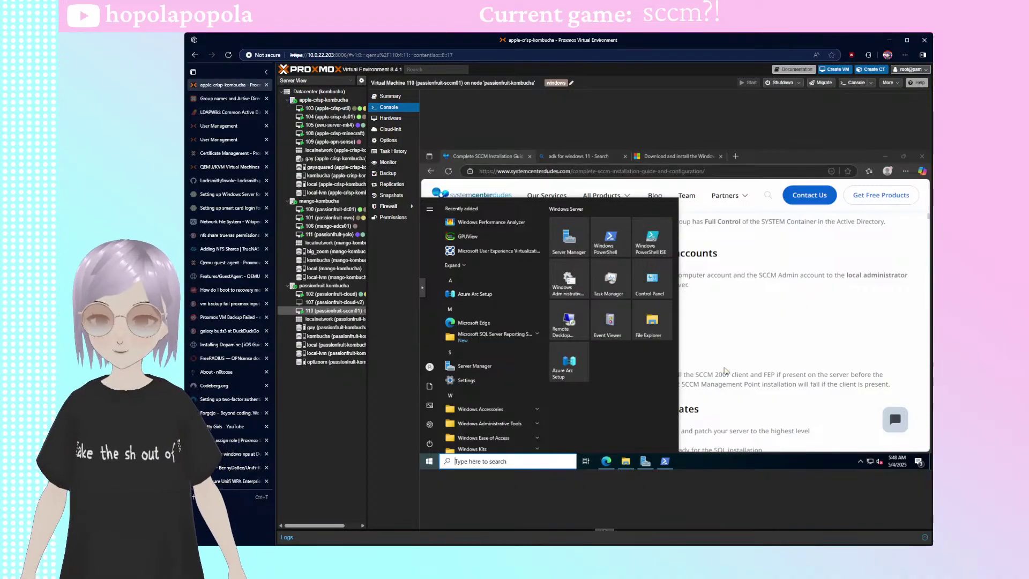
text(act)
key(BackSpace)
key(BackSpace)
key(BackSpace)
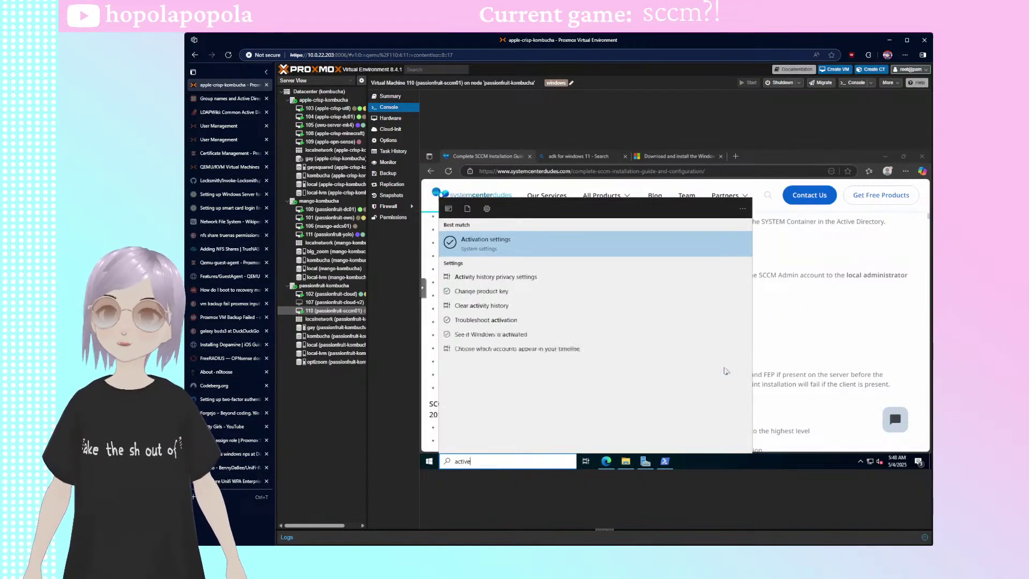
key(Escape)
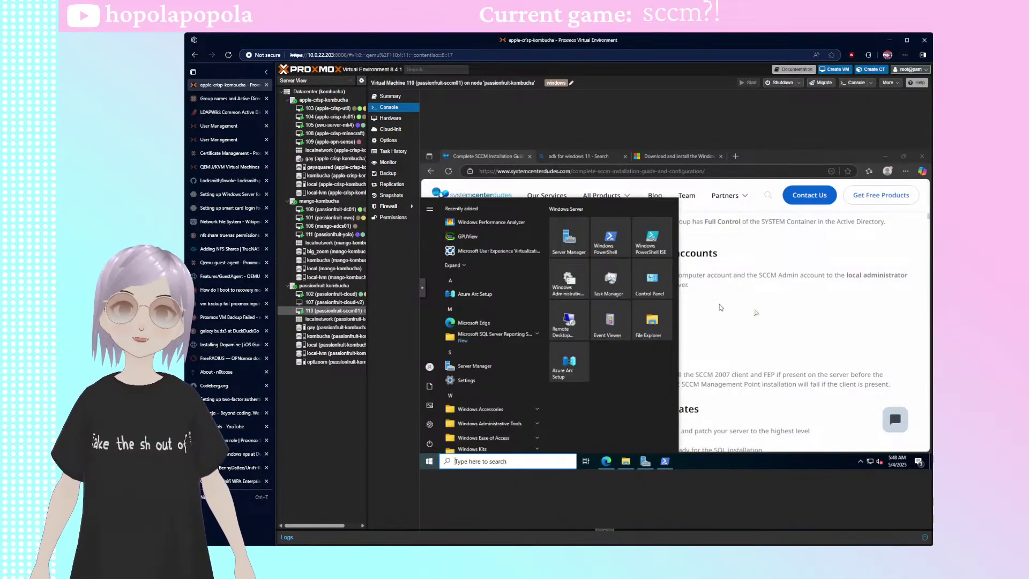
key(Escape)
- On apple-crisp-dc01, open CN=PF-SCCM01's properties from CN=Computers in ADSI Edit
click(329, 119)
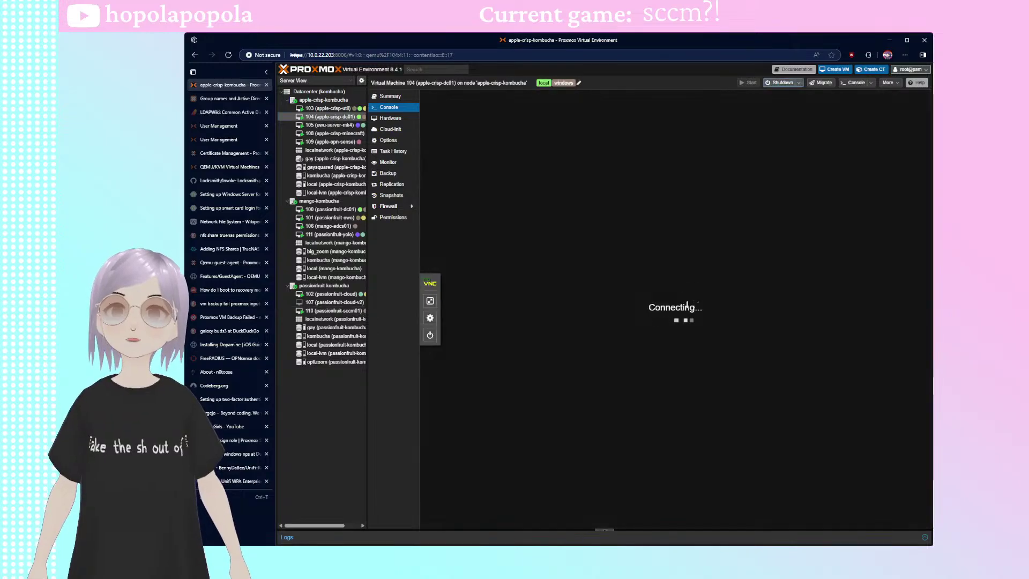
click(469, 213)
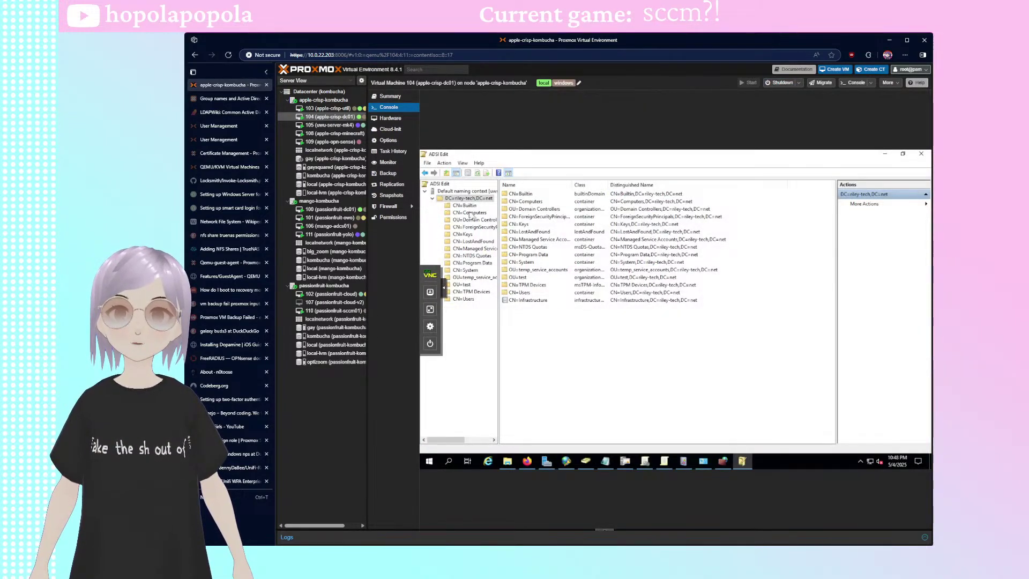
double_click(530, 209)
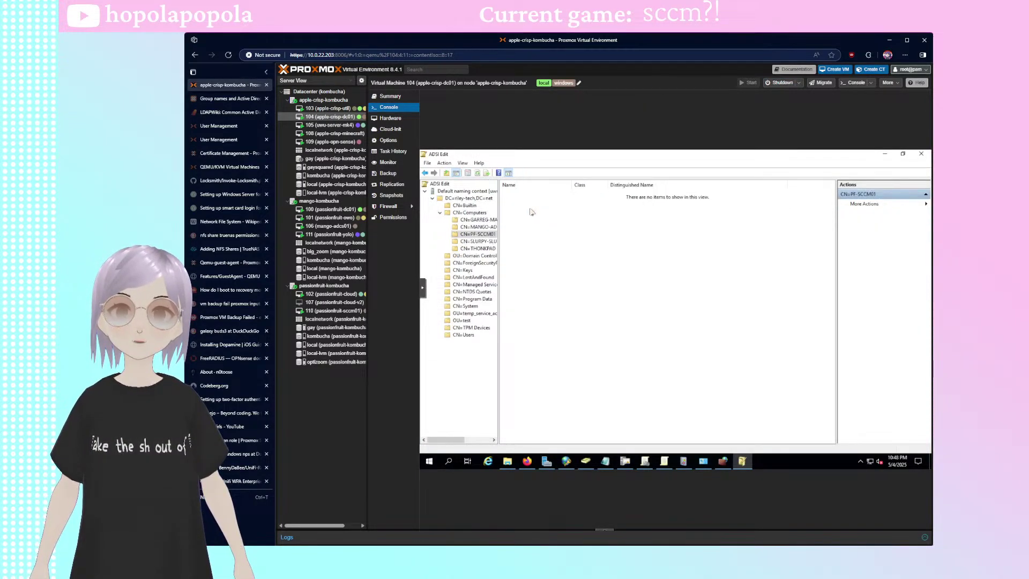
right_click(470, 236)
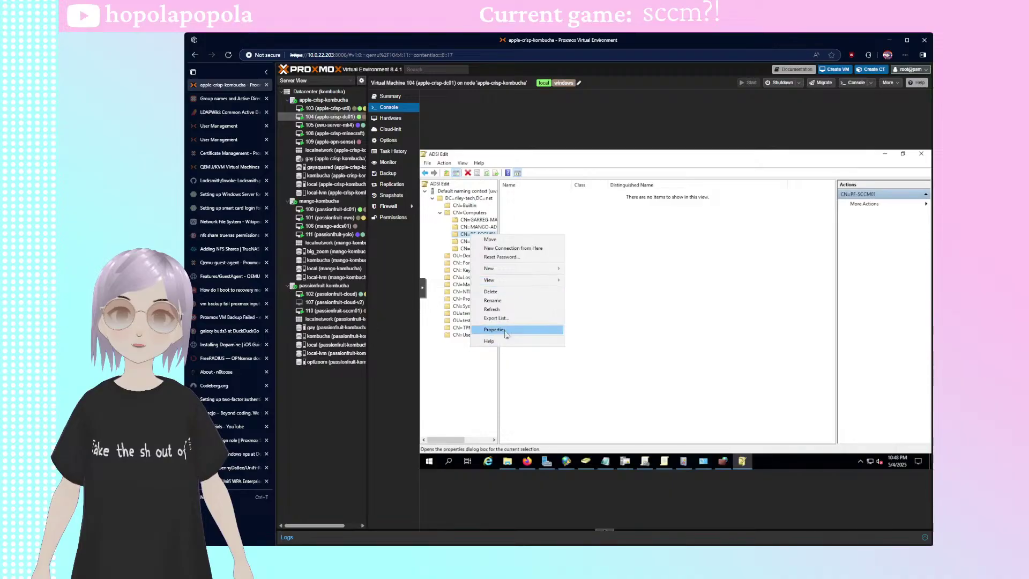
click(514, 329)
- Review the object's Security tab permissions for Administrators
drag(676, 221, 560, 213)
click(540, 224)
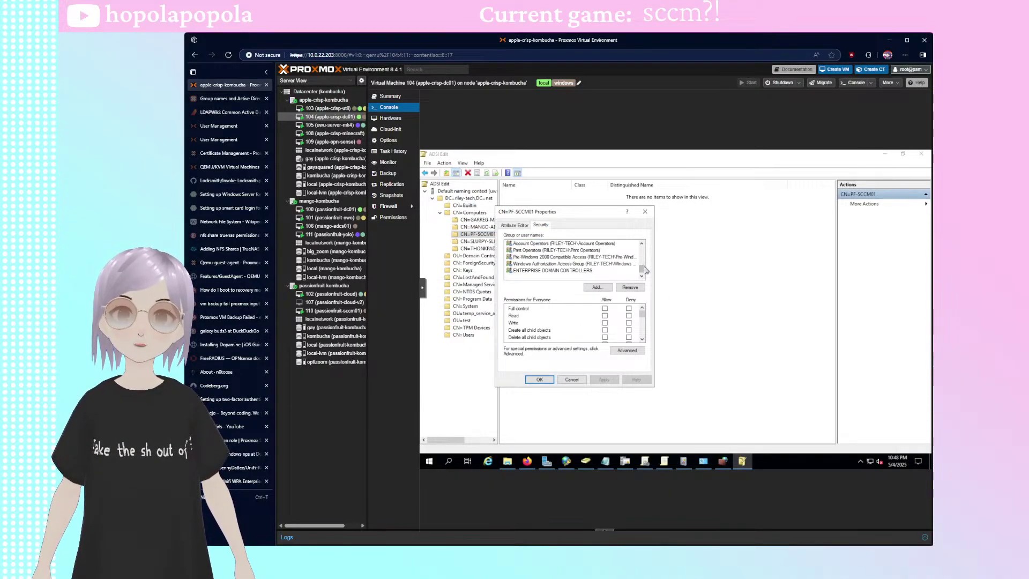
mouse_move(642, 269)
mouse_down()
mouse_move(650, 249)
mouse_move(653, 268)
mouse_up()
click(572, 244)
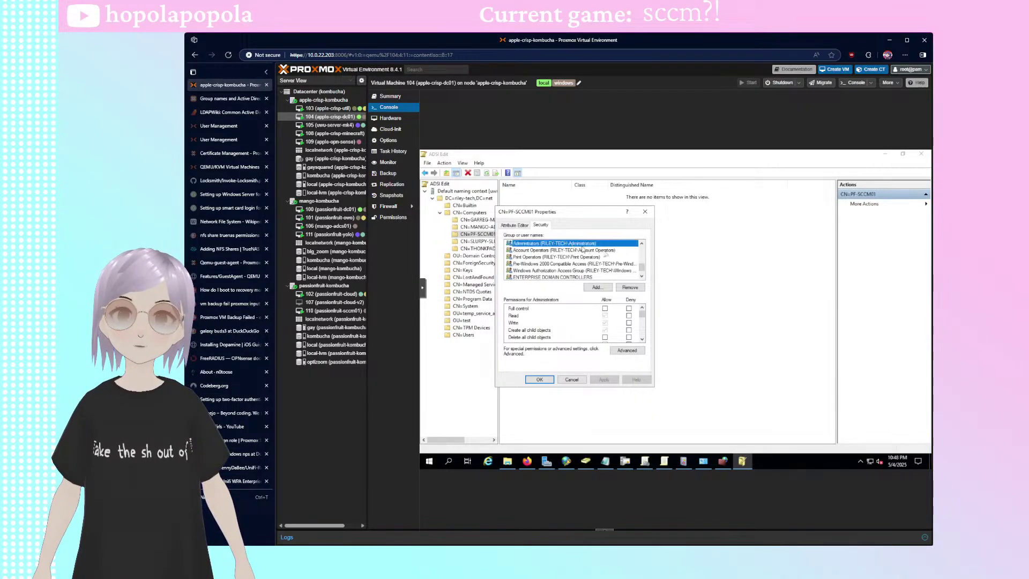
scroll(557, 266, up, 2)
scroll(557, 268, down, 1)
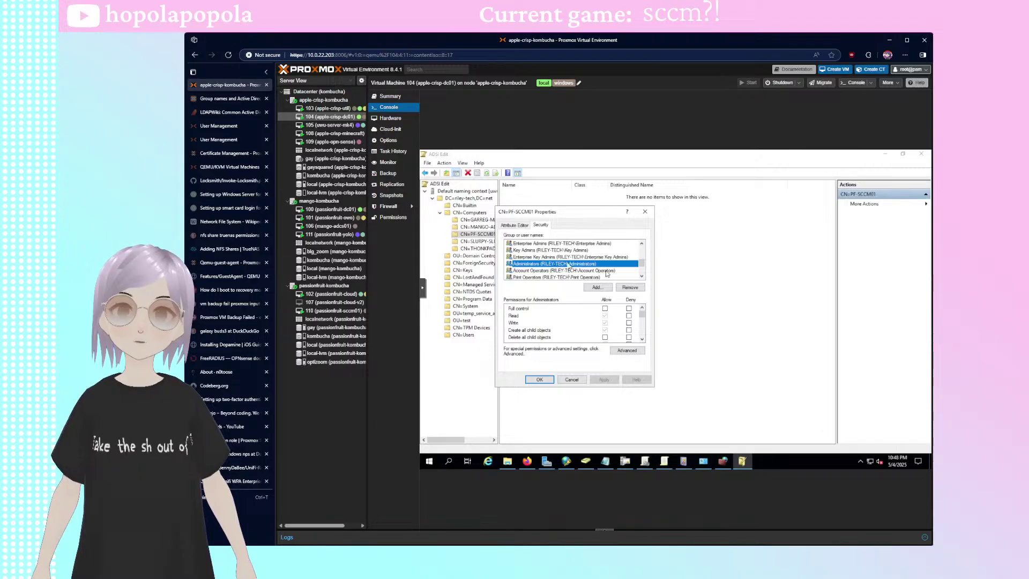
drag(645, 269, 643, 242)
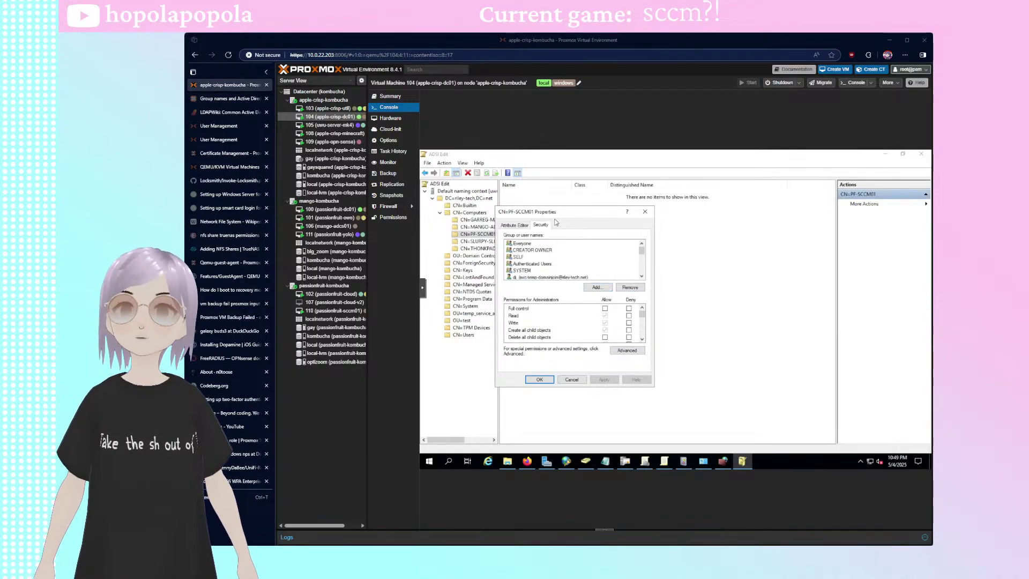
drag(536, 222, 584, 214)
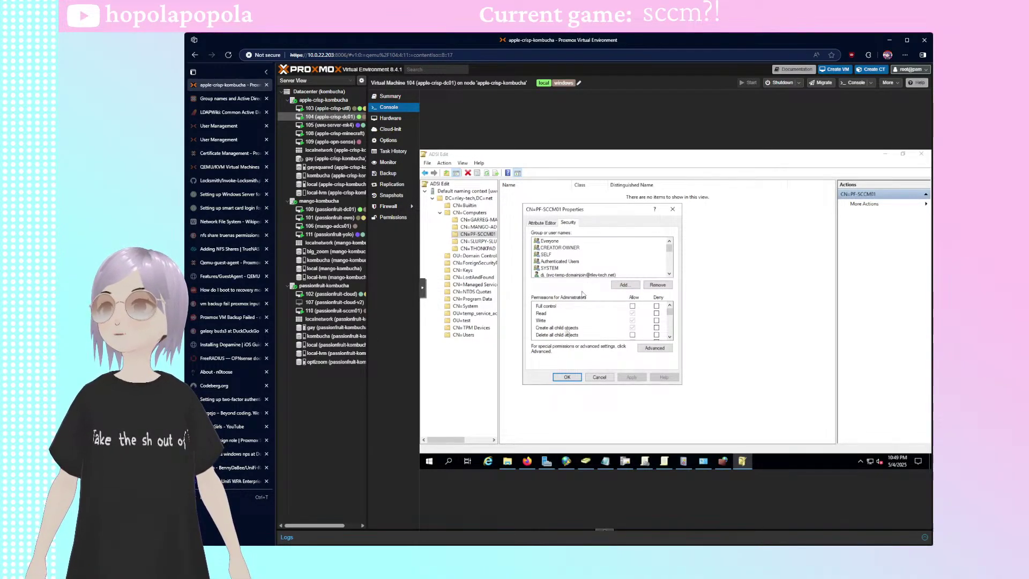
- Launch Active Directory Users and Computers from Windows Administrative Tools
click(428, 461)
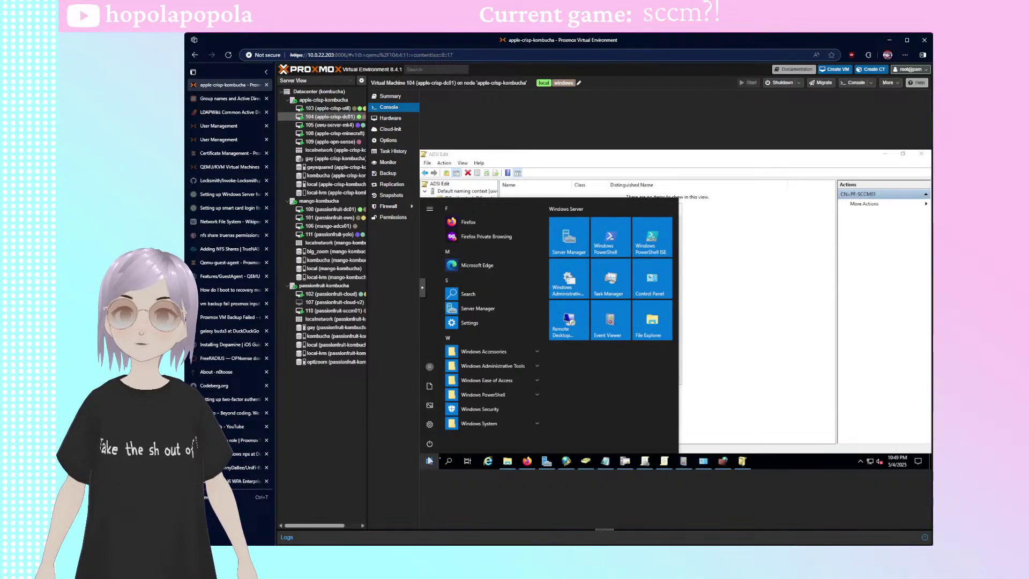
click(524, 368)
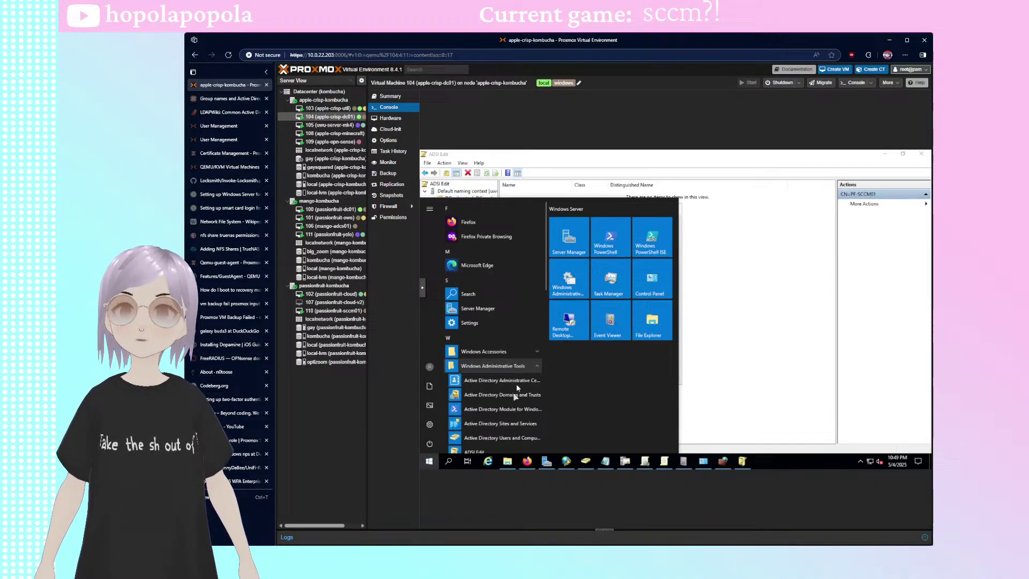
click(503, 440)
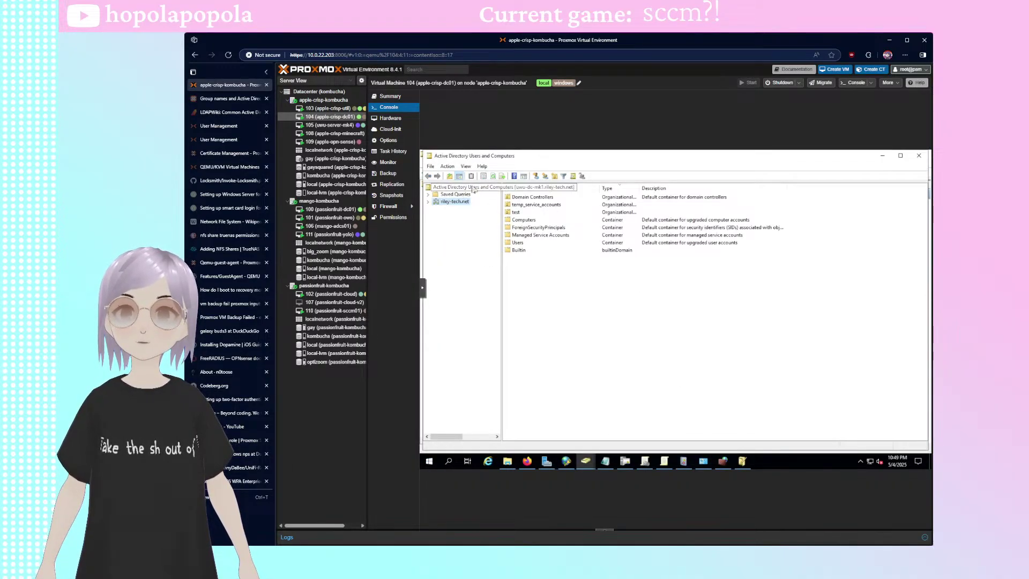
- Switch to VM 110 passionfruit-sccm01, browse its Start menu groups, and bring up the x64 folder
click(335, 310)
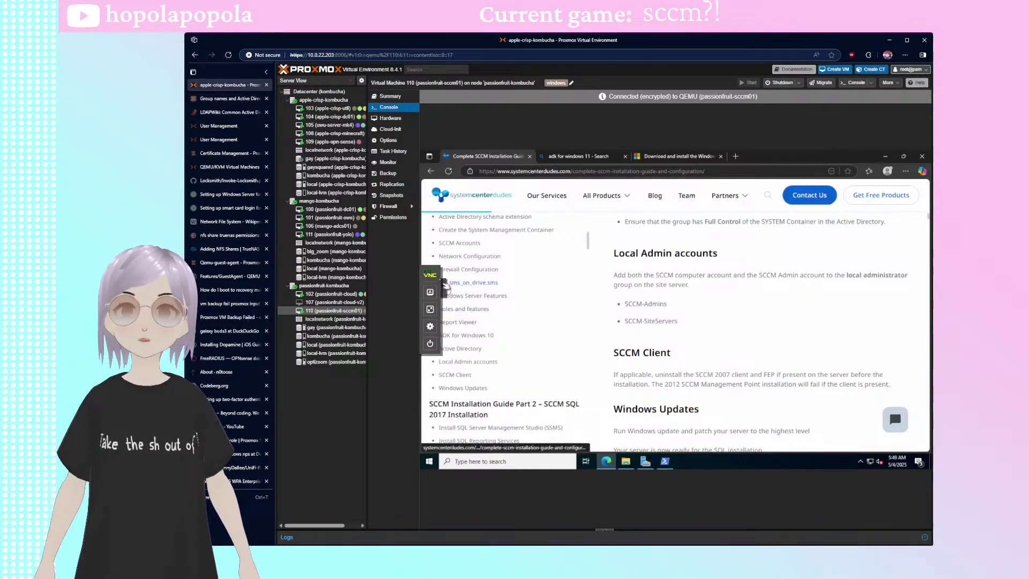
click(428, 461)
scroll(493, 375, down, 2)
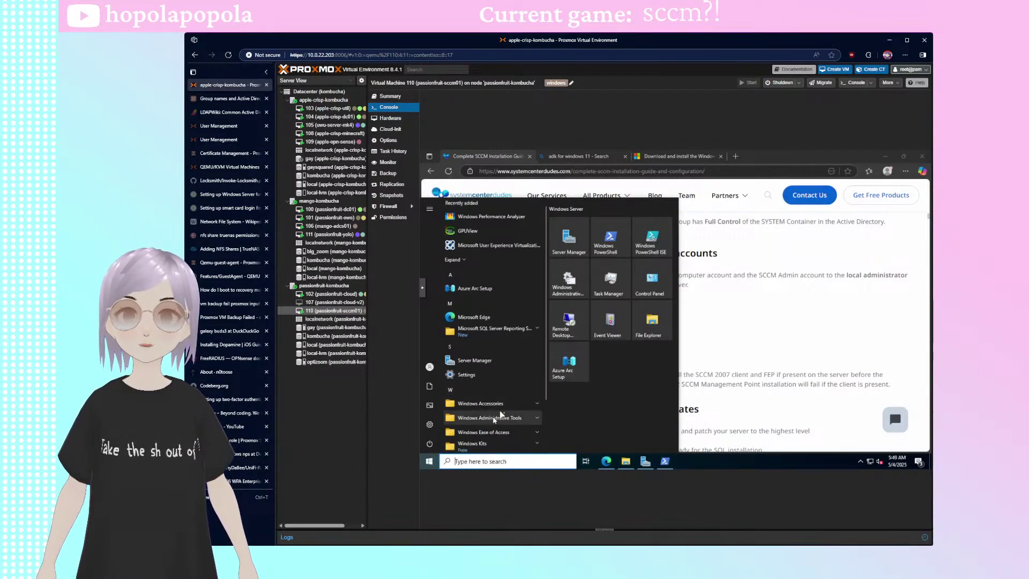
click(516, 353)
scroll(513, 364, down, 3)
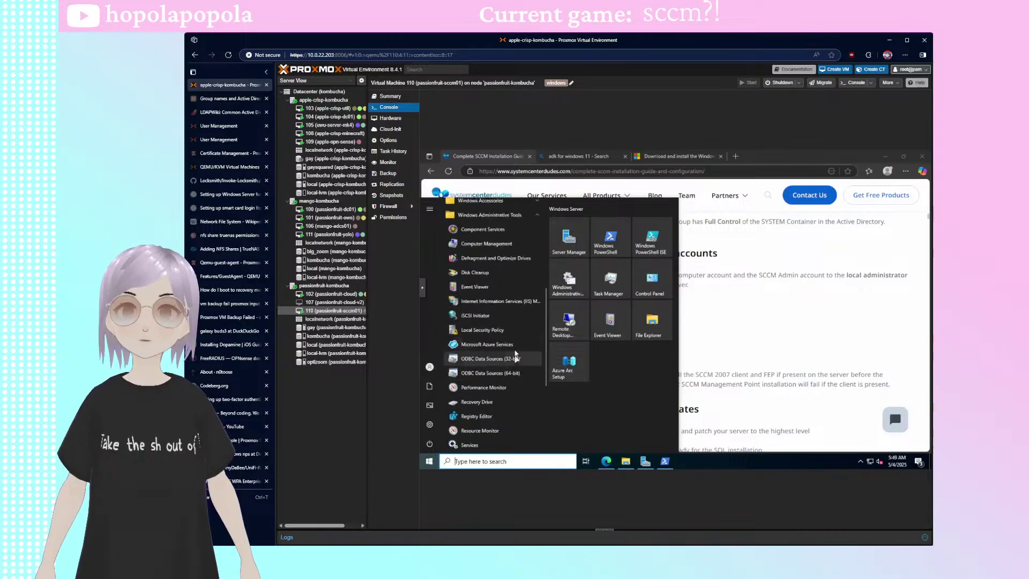
scroll(515, 354, up, 3)
click(510, 340)
click(511, 341)
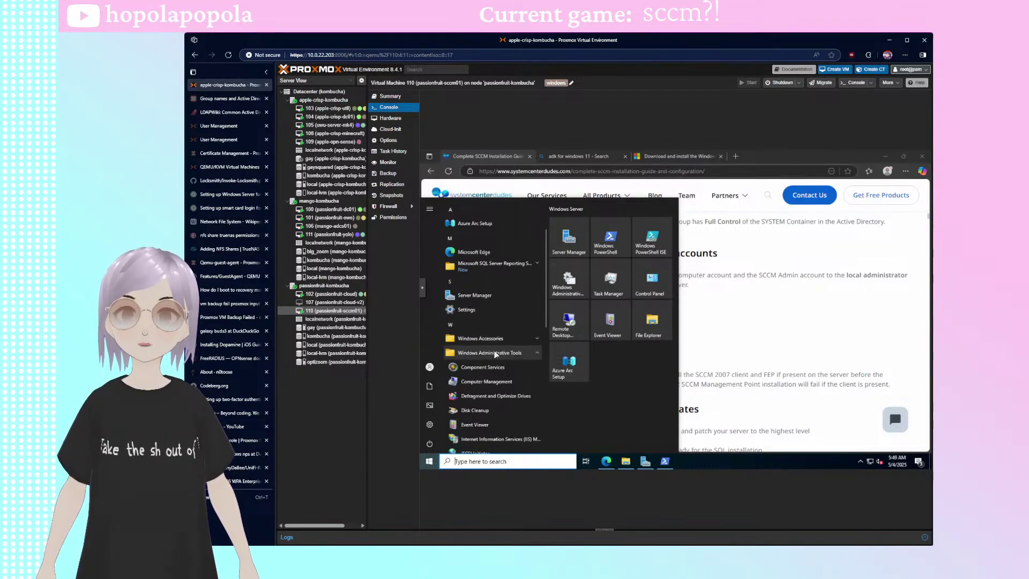
click(512, 384)
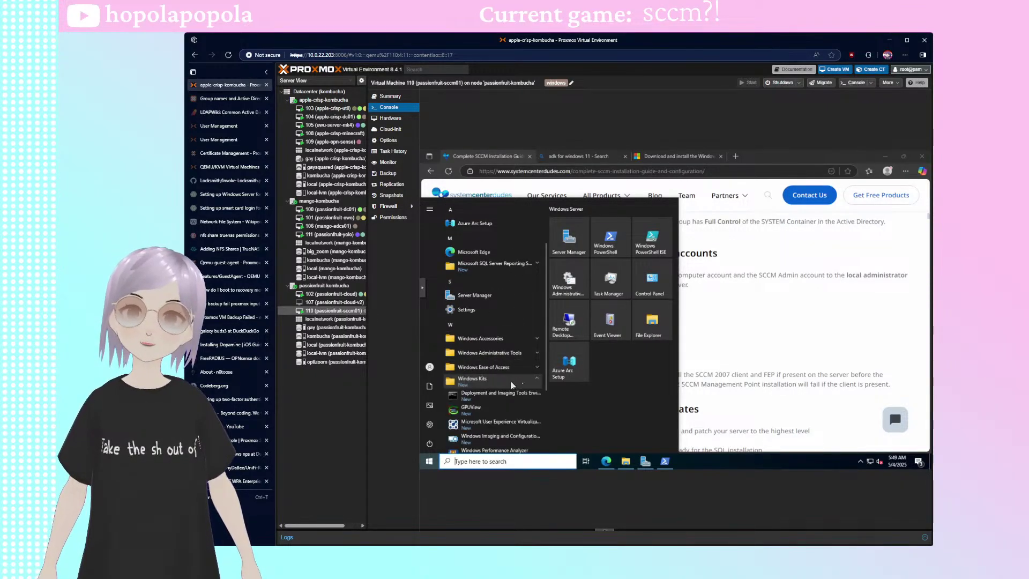
click(512, 384)
click(627, 463)
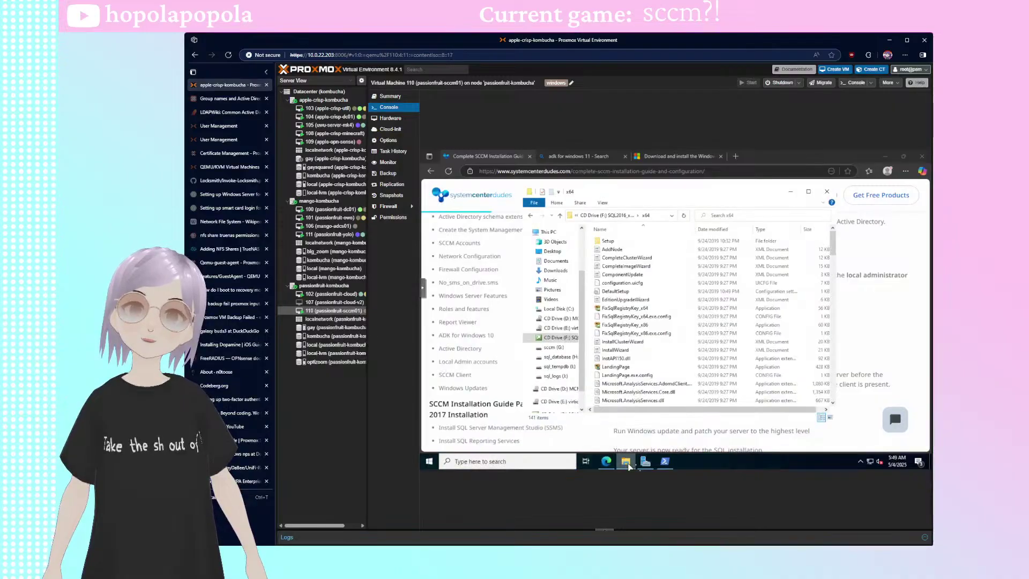
- Start Add Roles and Features from Server Manager's Local Server page
click(645, 462)
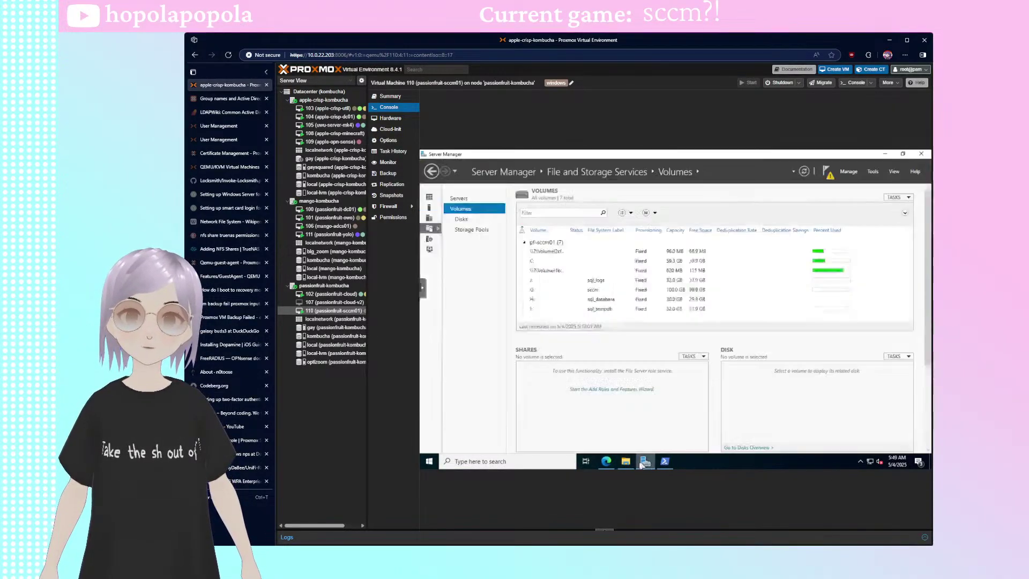
click(429, 197)
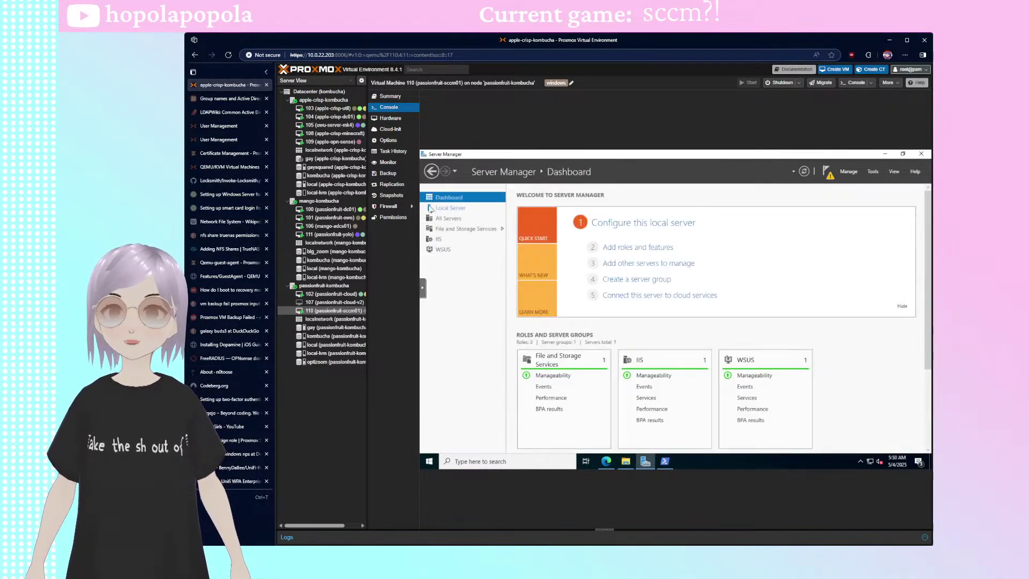
click(436, 208)
click(848, 172)
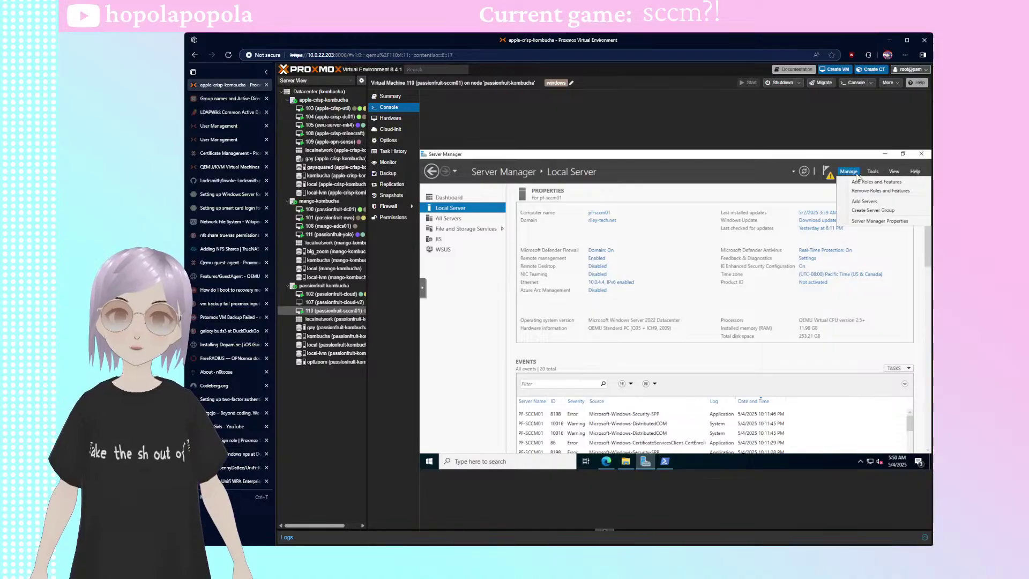
click(860, 182)
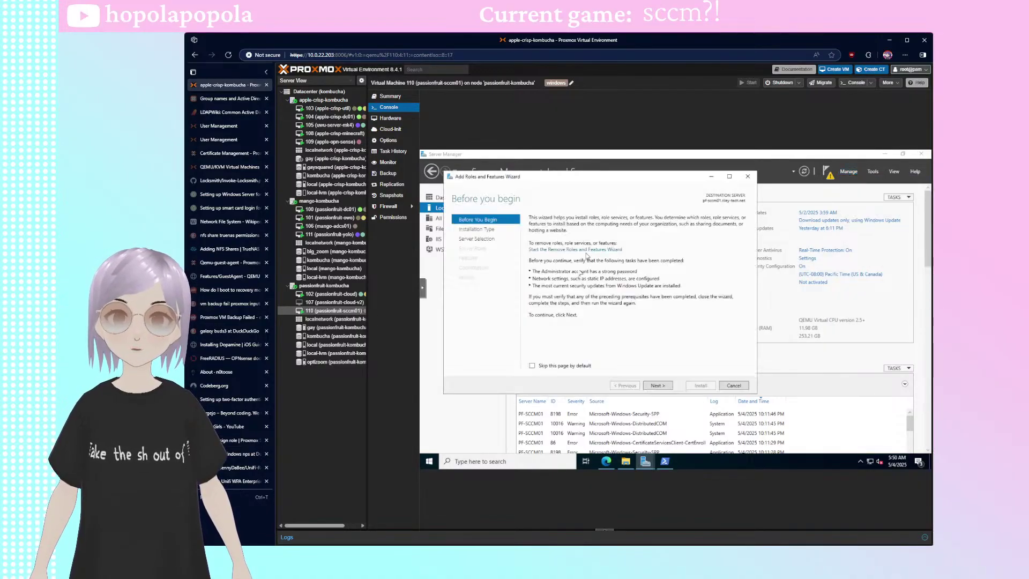
- Advance the wizard past Server Roles to the Select features page
click(657, 385)
click(657, 385)
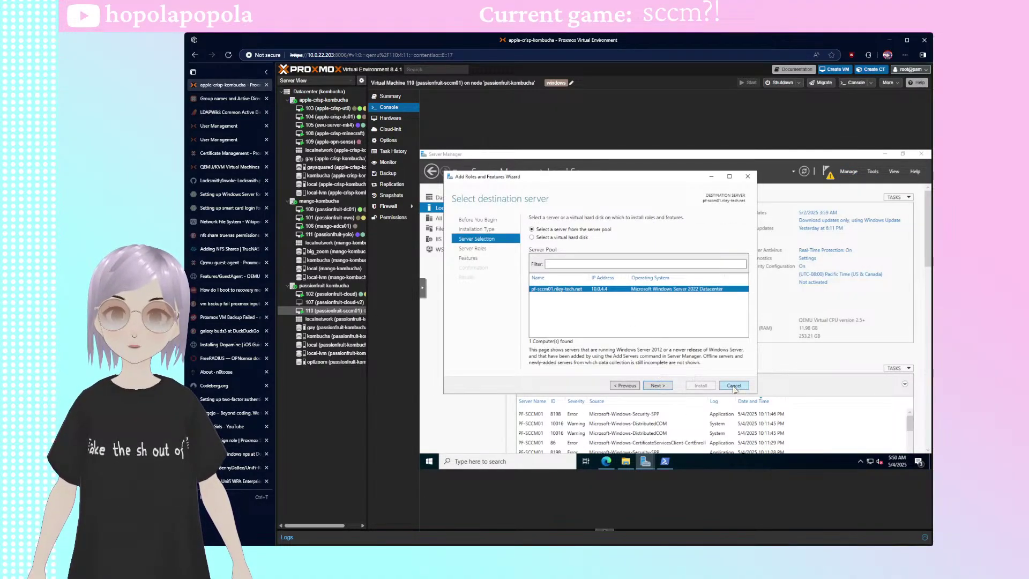
click(658, 385)
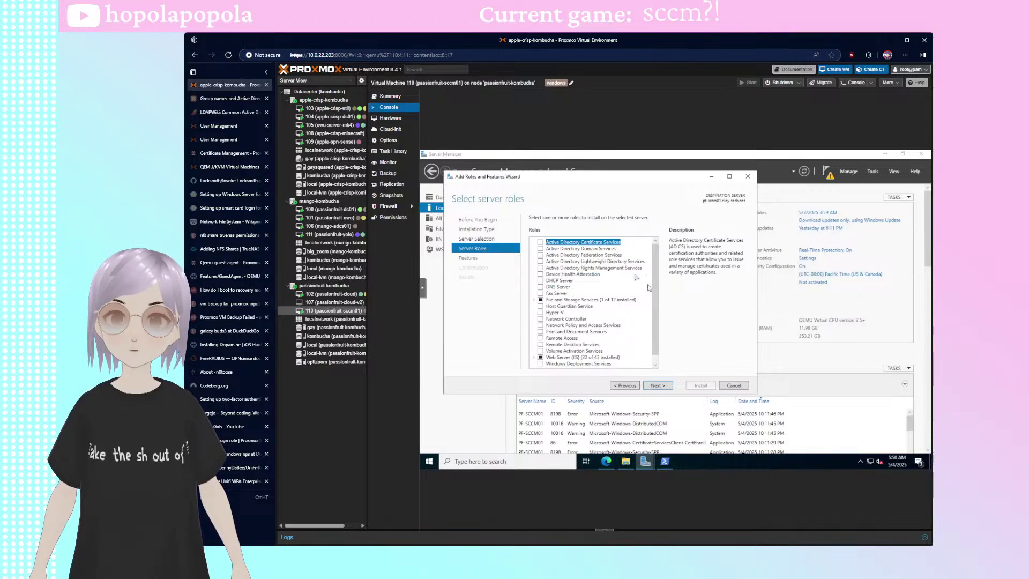
click(597, 249)
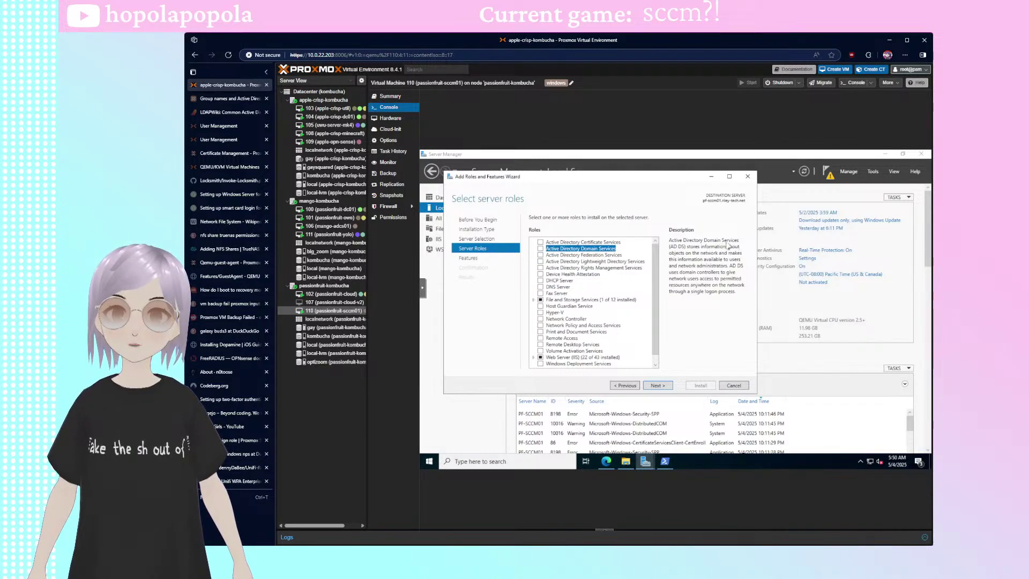
scroll(633, 284, down, 1)
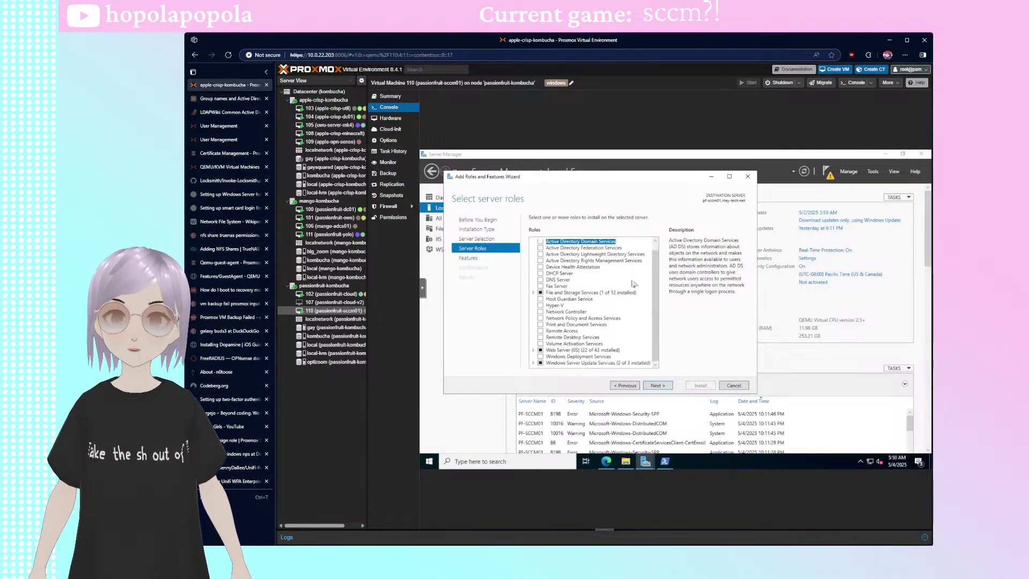
key(Return)
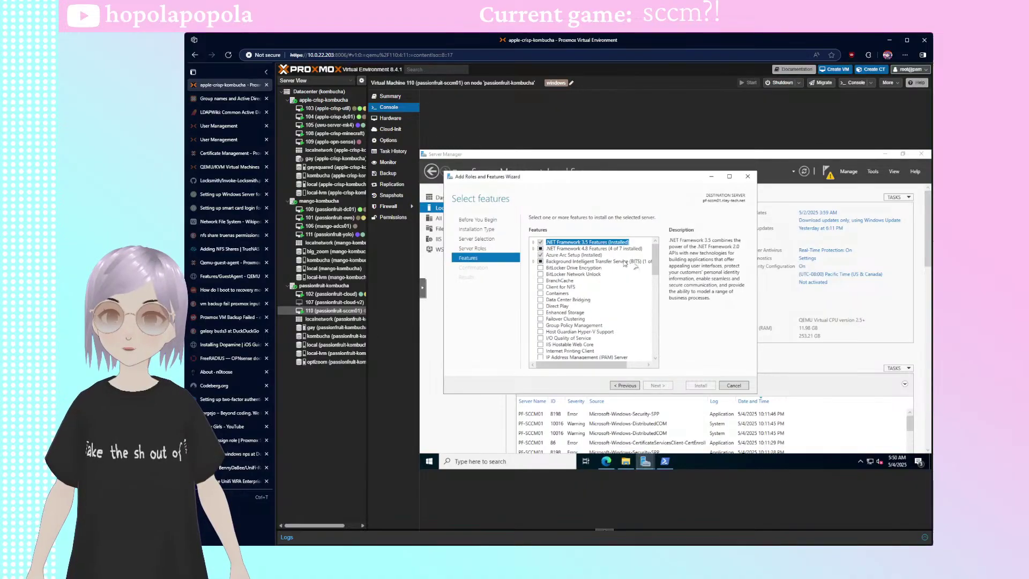
scroll(652, 319, down, 9)
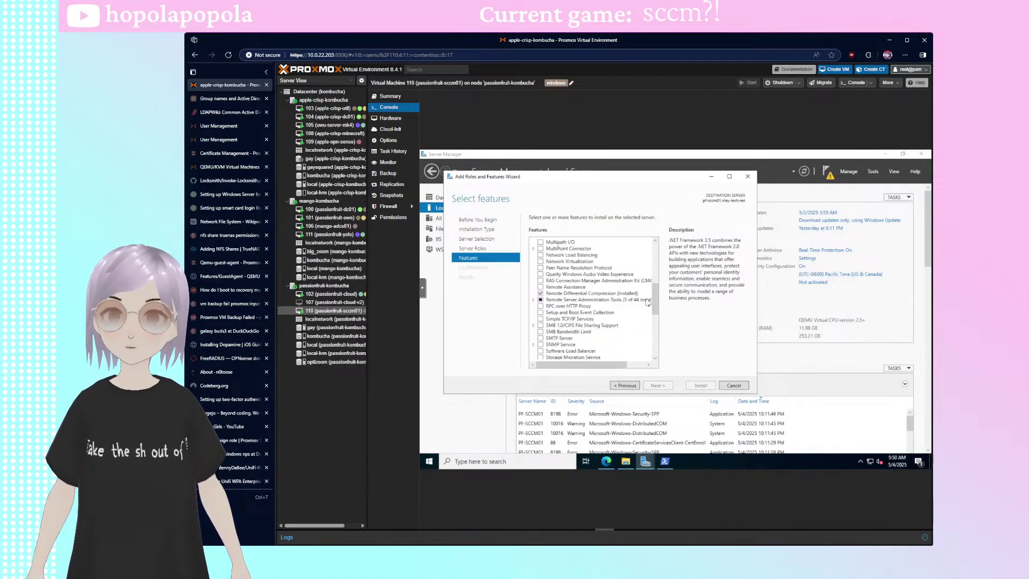
scroll(658, 324, down, 3)
scroll(659, 327, down, 5)
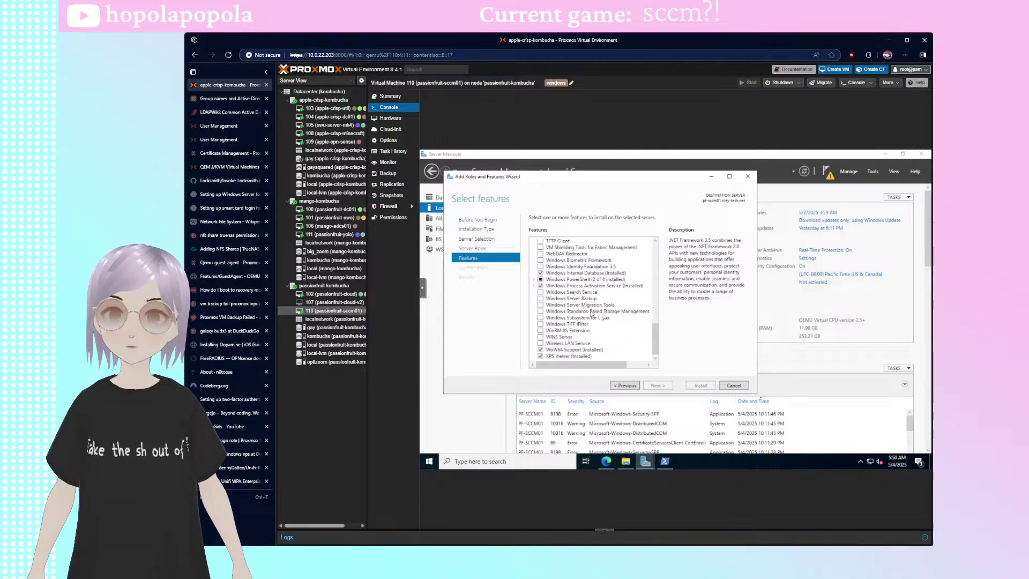
- Cancel the wizard and launch Turn Windows features on or off via Start search
click(734, 385)
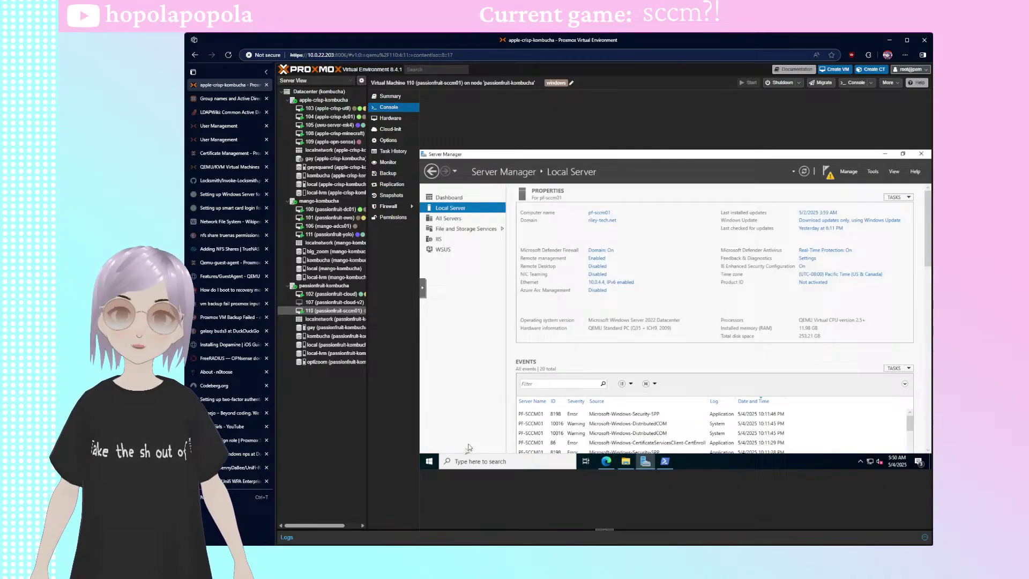
click(429, 461)
text(set)
key(BackSpace)
key(BackSpace)
key(BackSpace)
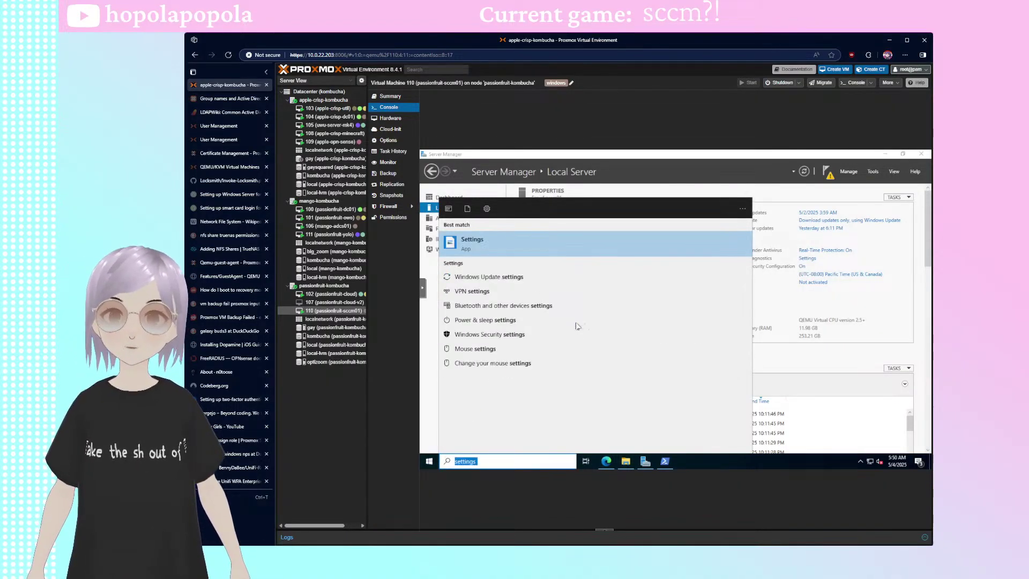
text(wind)
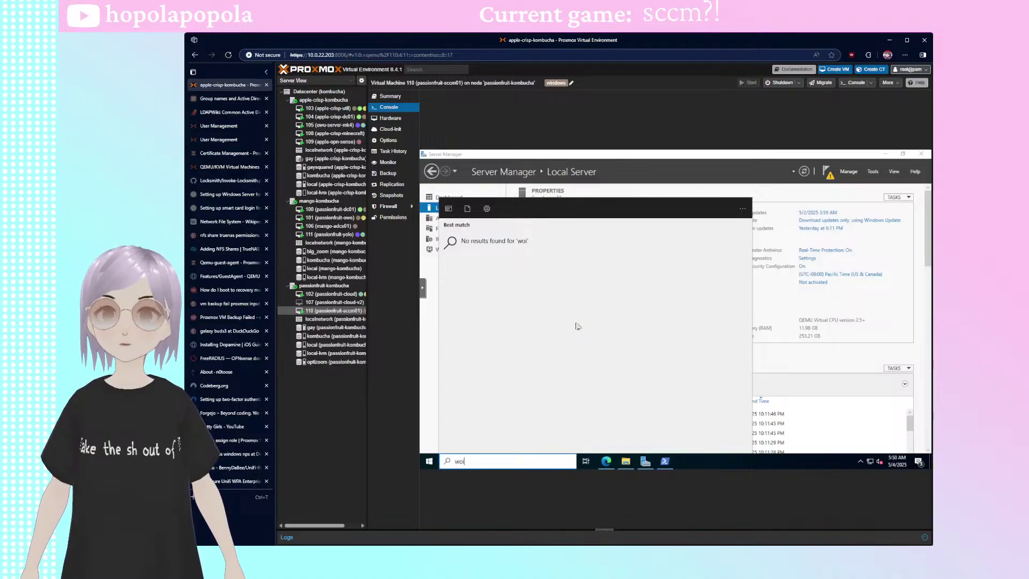
text(ows fea)
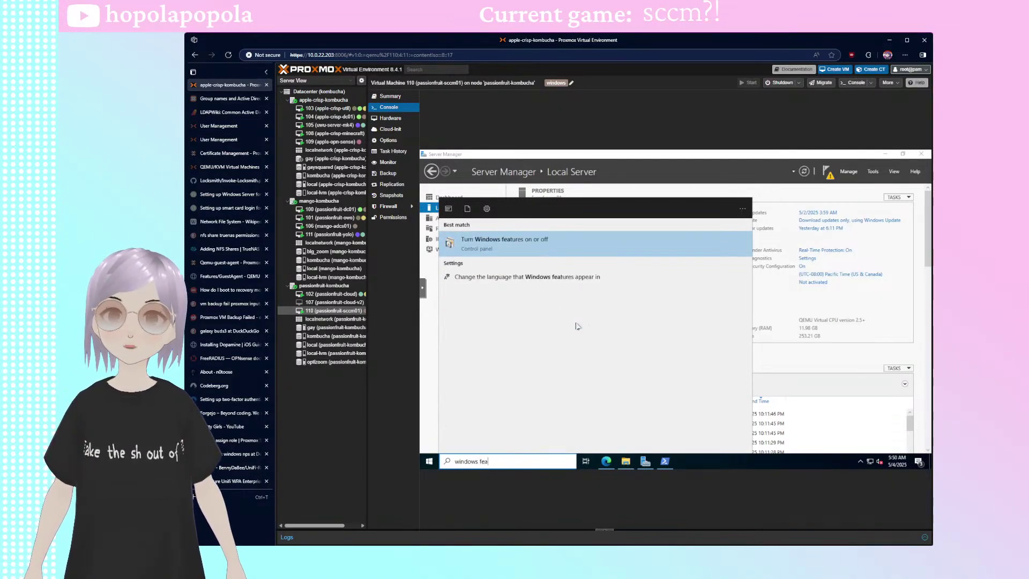
key(Return)
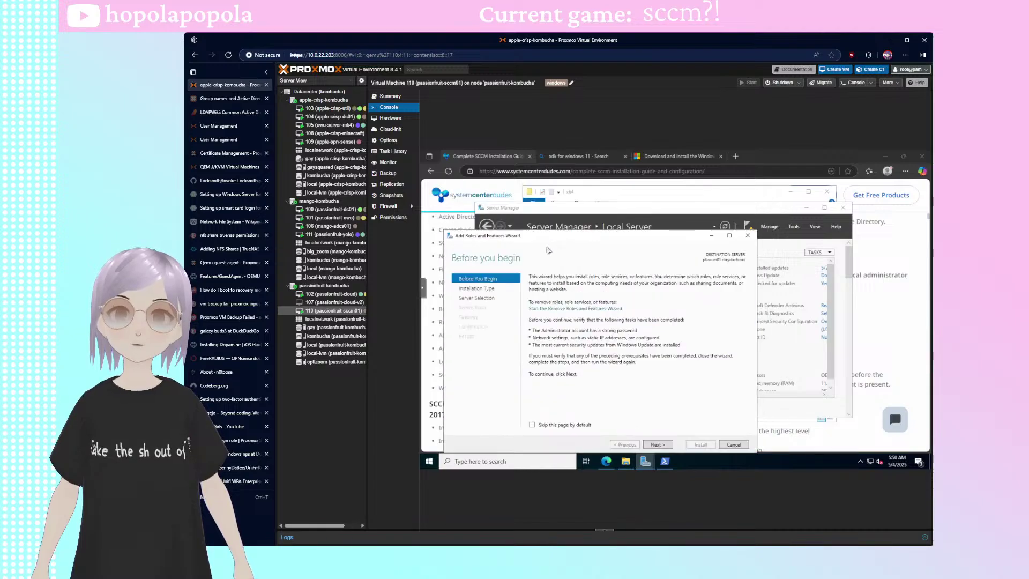
- Advance the new wizard to the Select destination server page
click(668, 402)
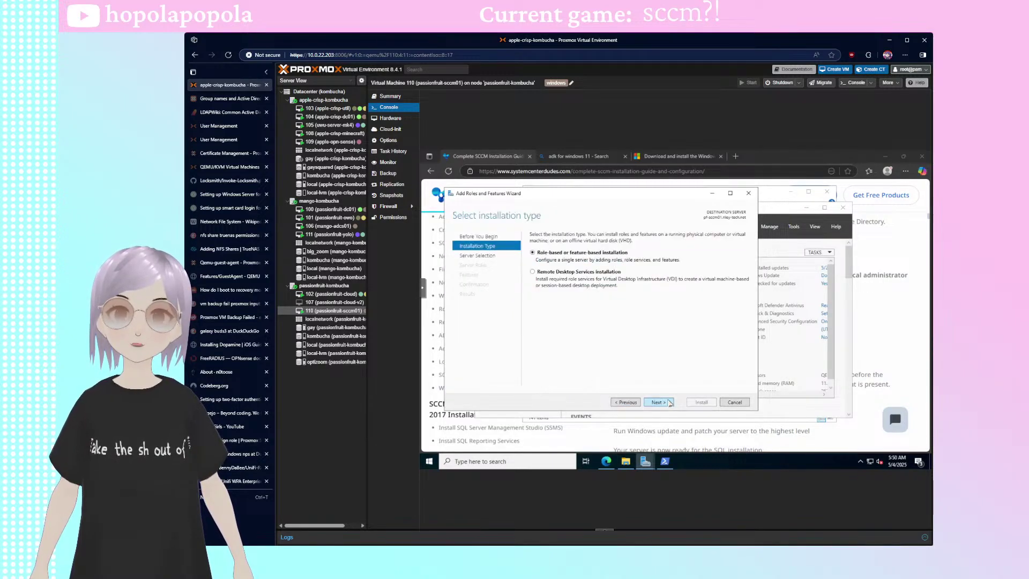
click(668, 403)
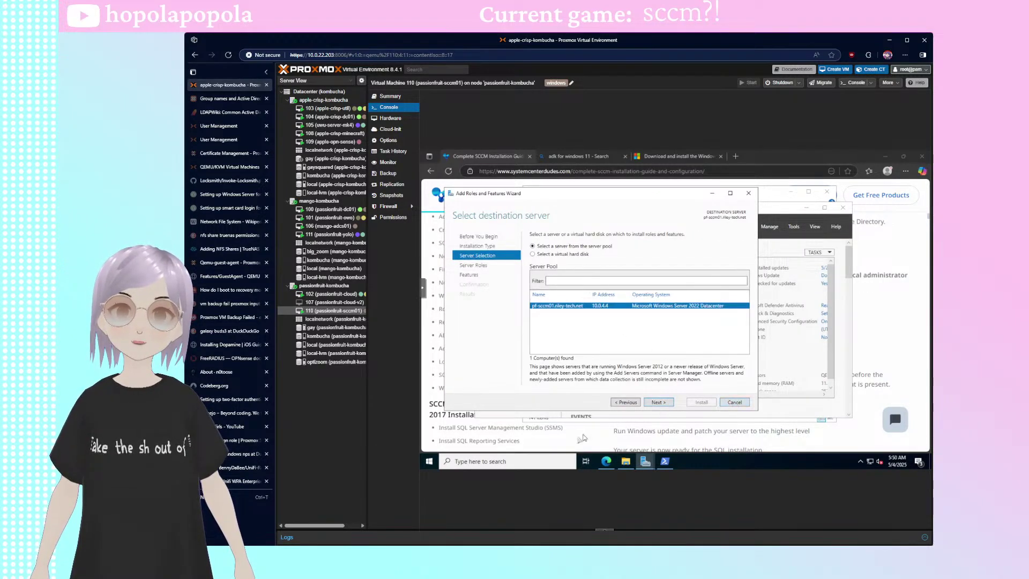
key(super)
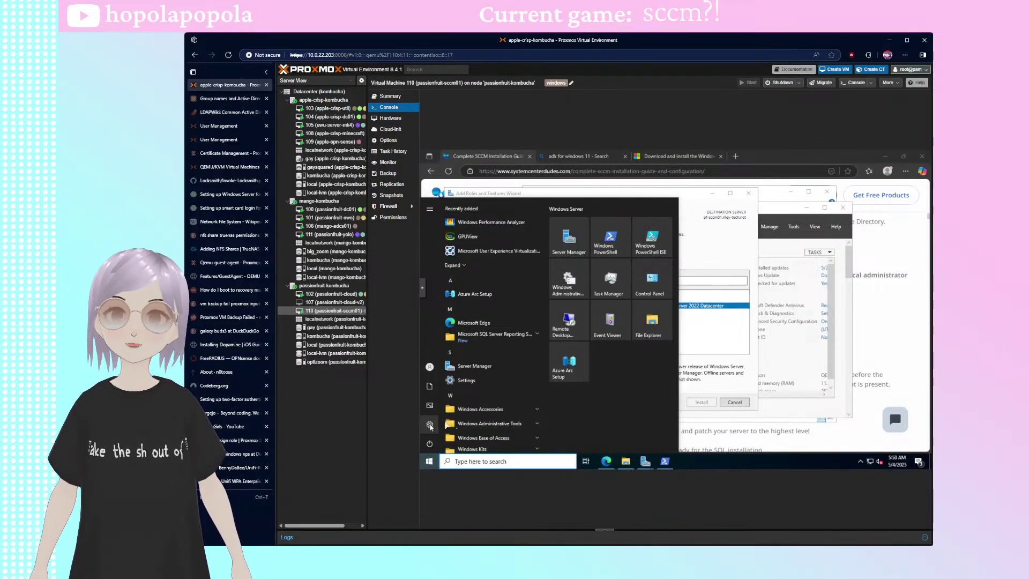
- Open Settings maximized, look at Windows Update advanced options, then go to Apps & features
click(430, 424)
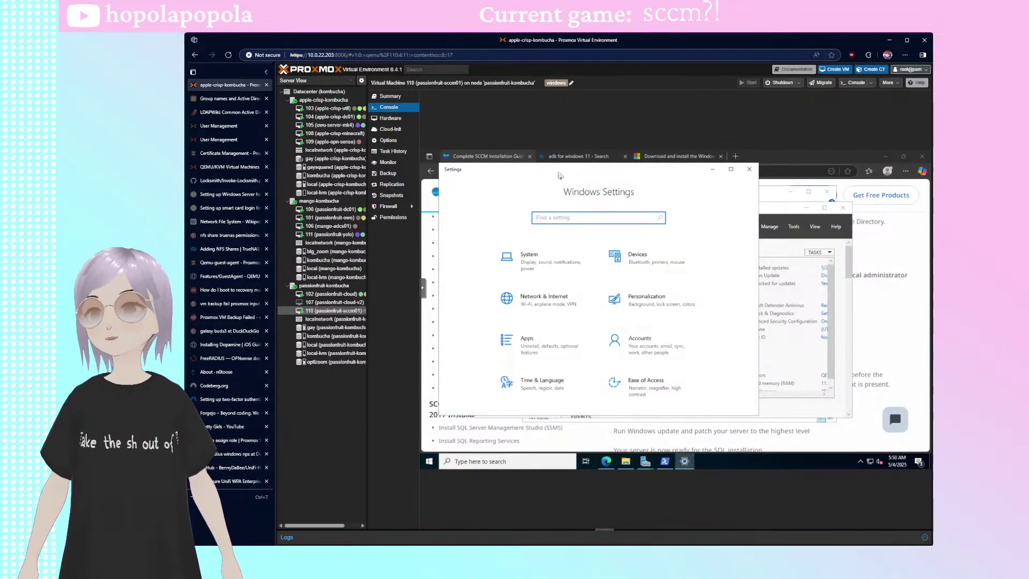
double_click(559, 173)
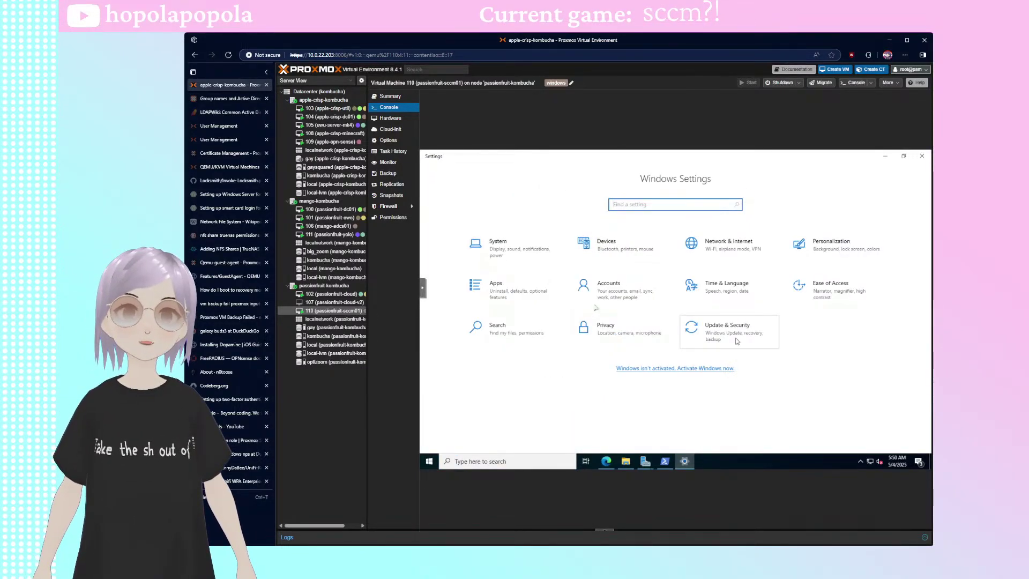
click(698, 315)
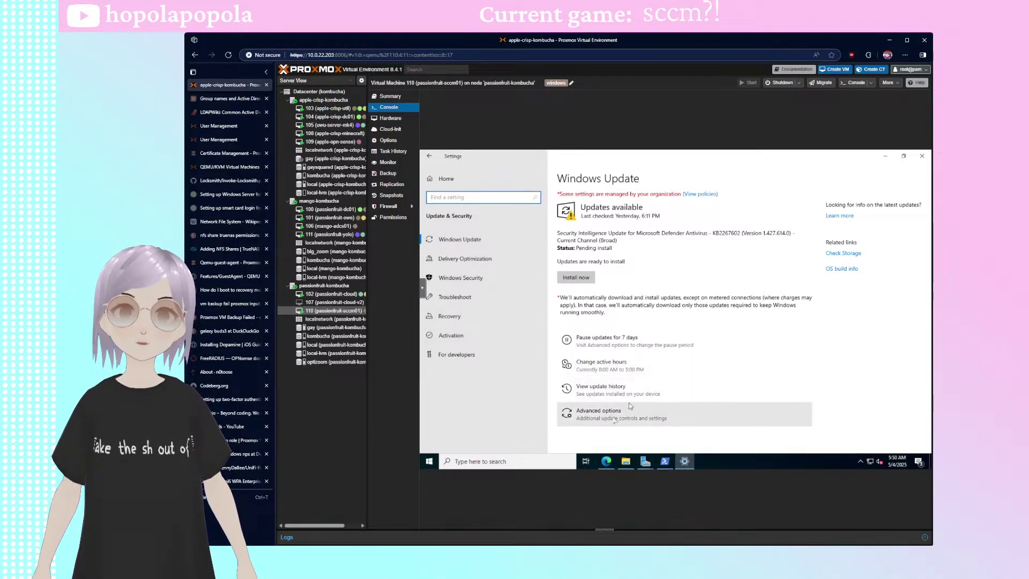
click(720, 411)
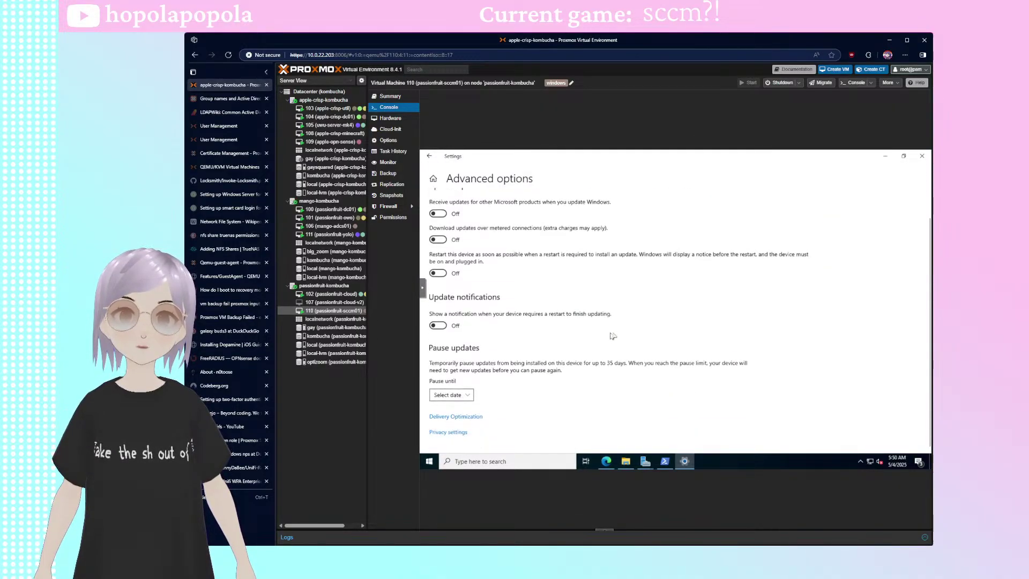
click(430, 159)
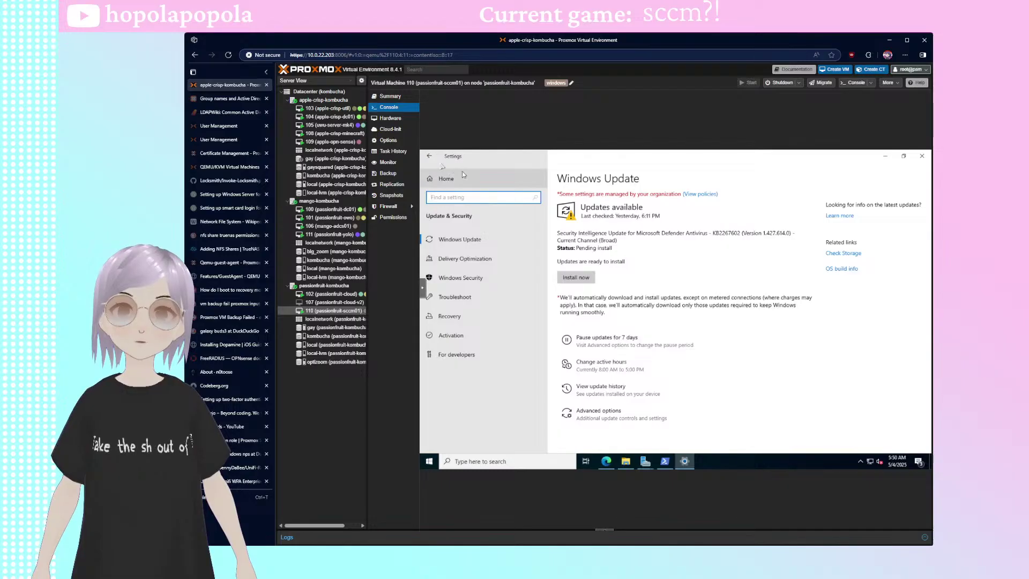
click(458, 185)
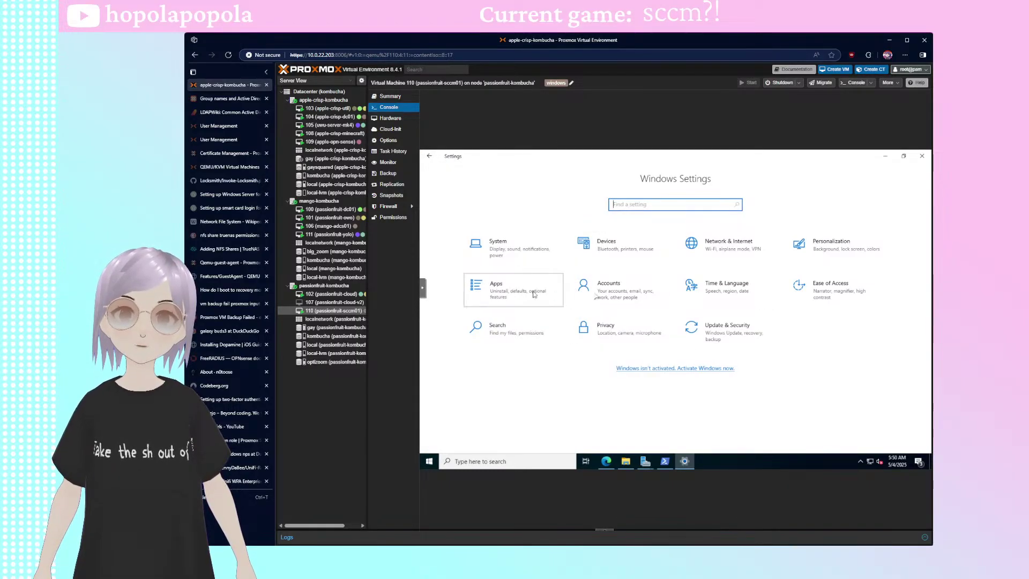
click(512, 290)
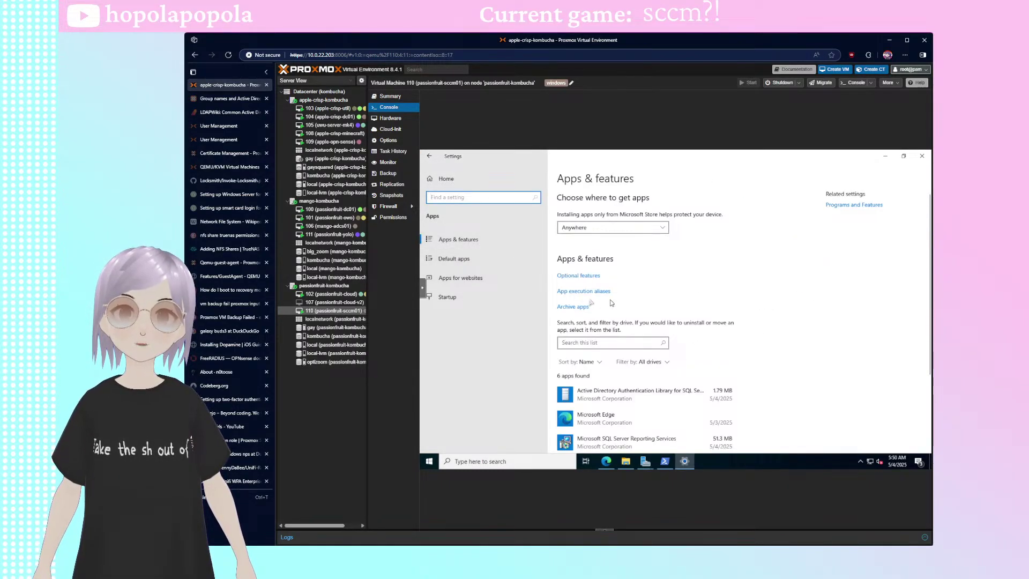
- Open the Optional features list of addable features and sort it by Download Size
click(588, 276)
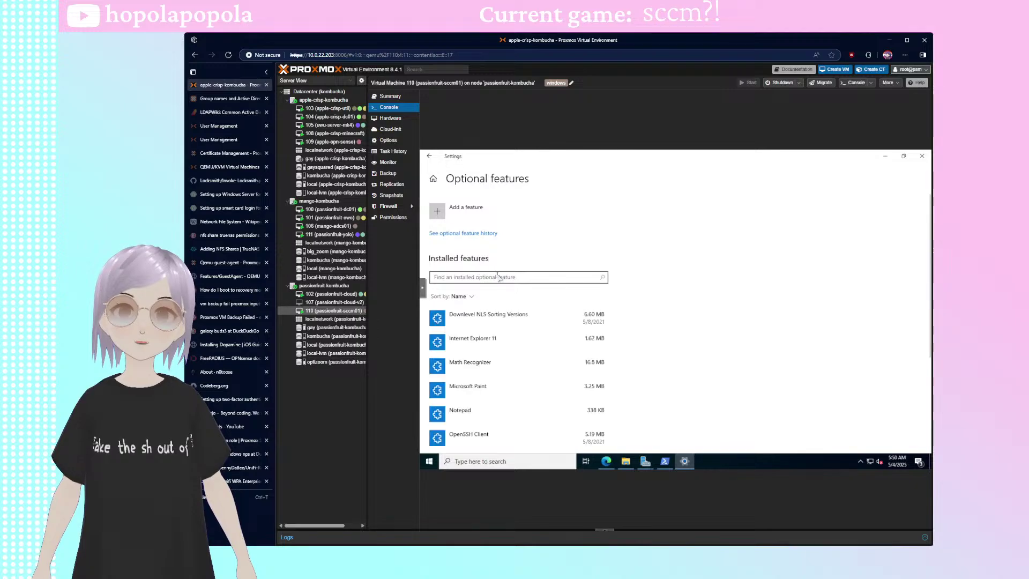
scroll(537, 326, down, 3)
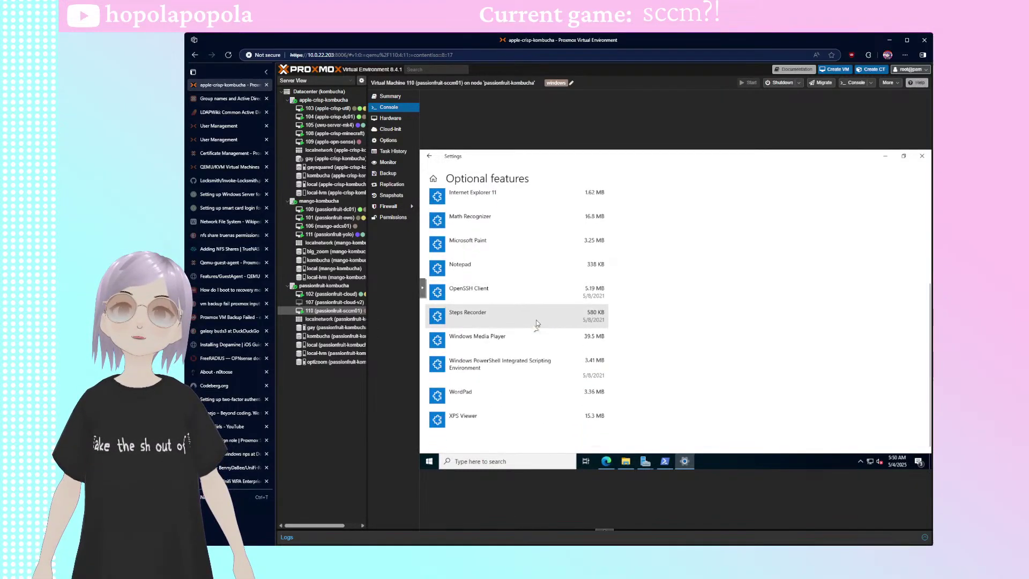
scroll(509, 284, up, 3)
click(456, 209)
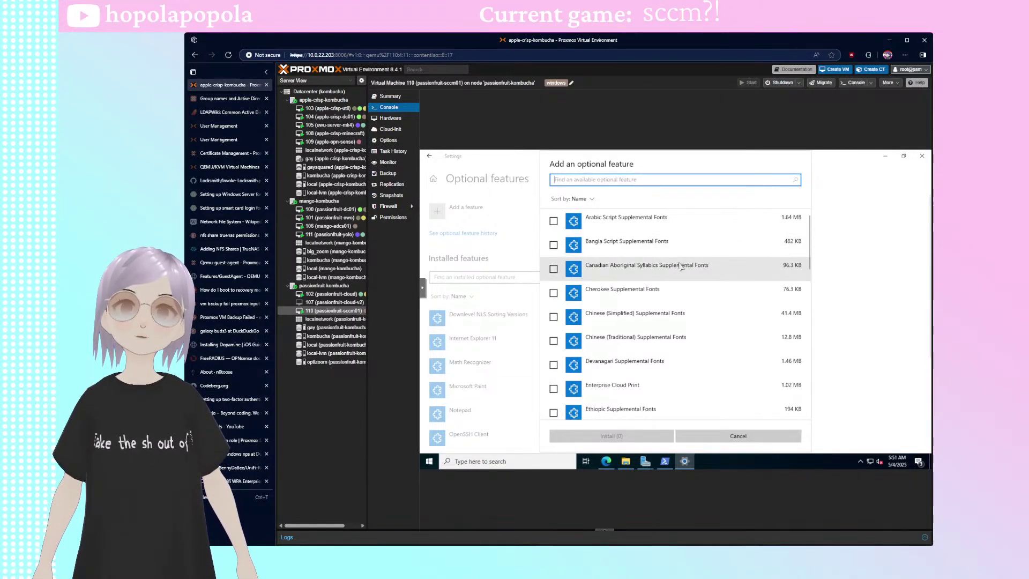
scroll(699, 307, down, 8)
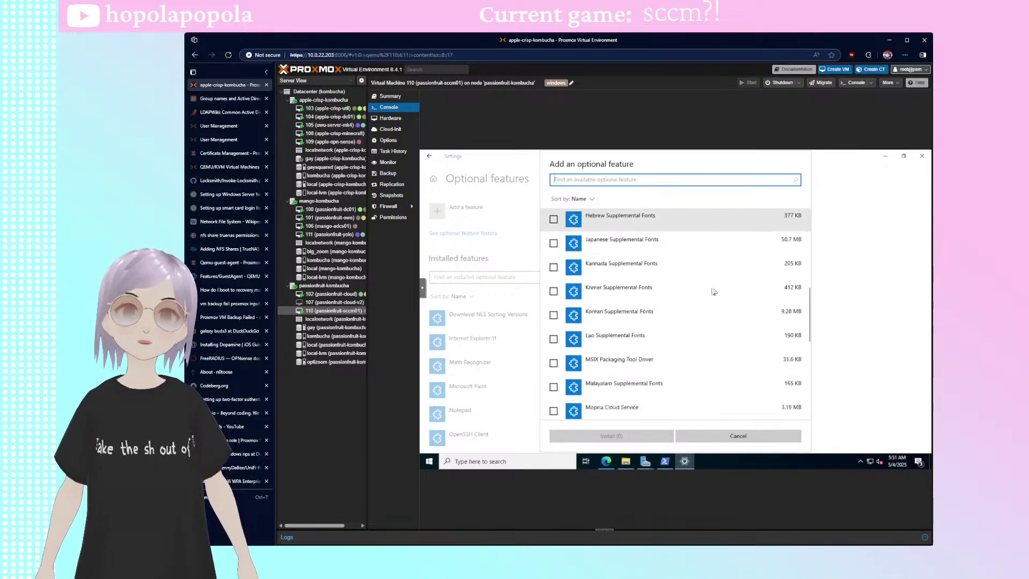
scroll(716, 289, up, 7)
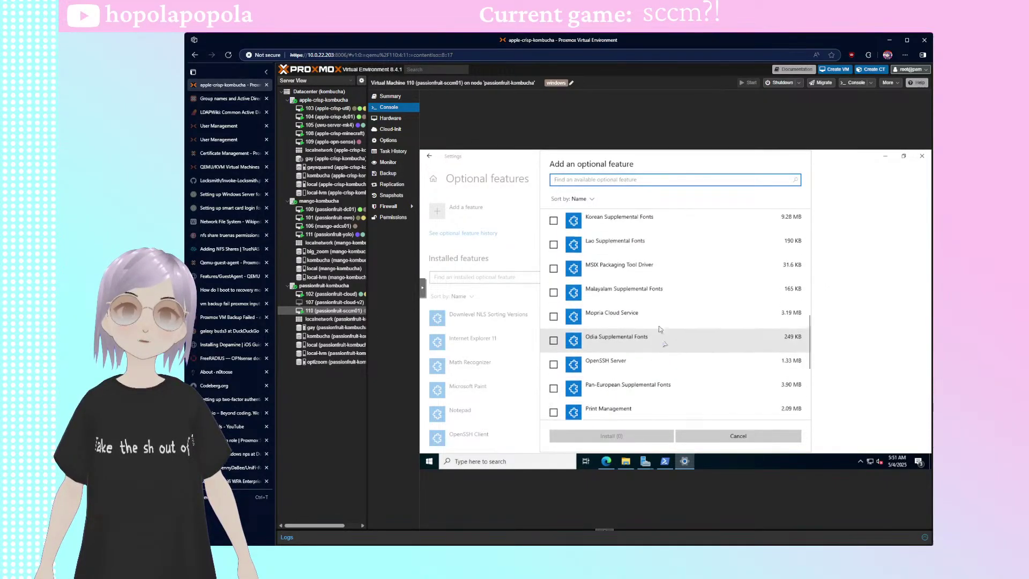
scroll(671, 335, up, 1)
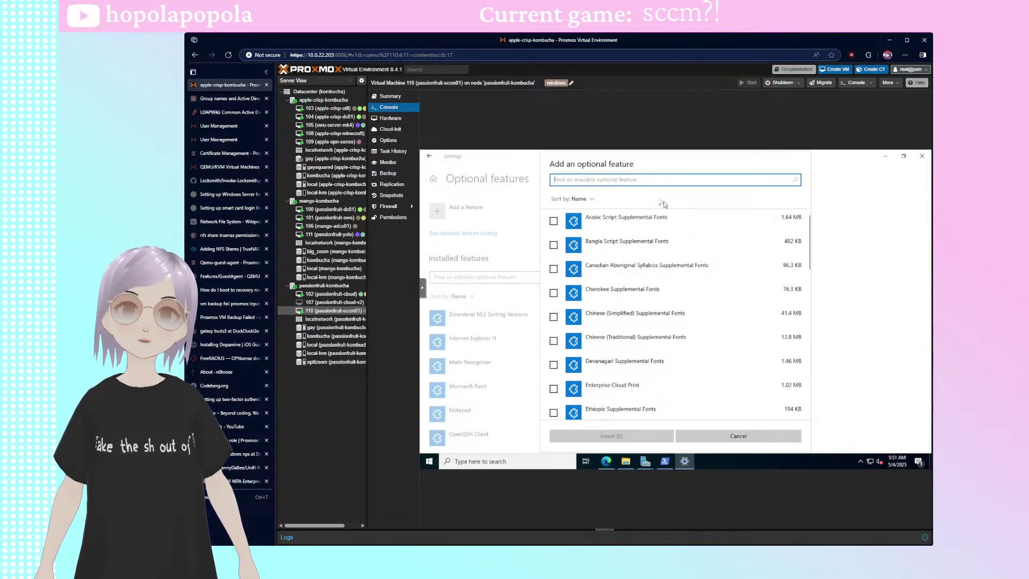
click(579, 199)
click(573, 228)
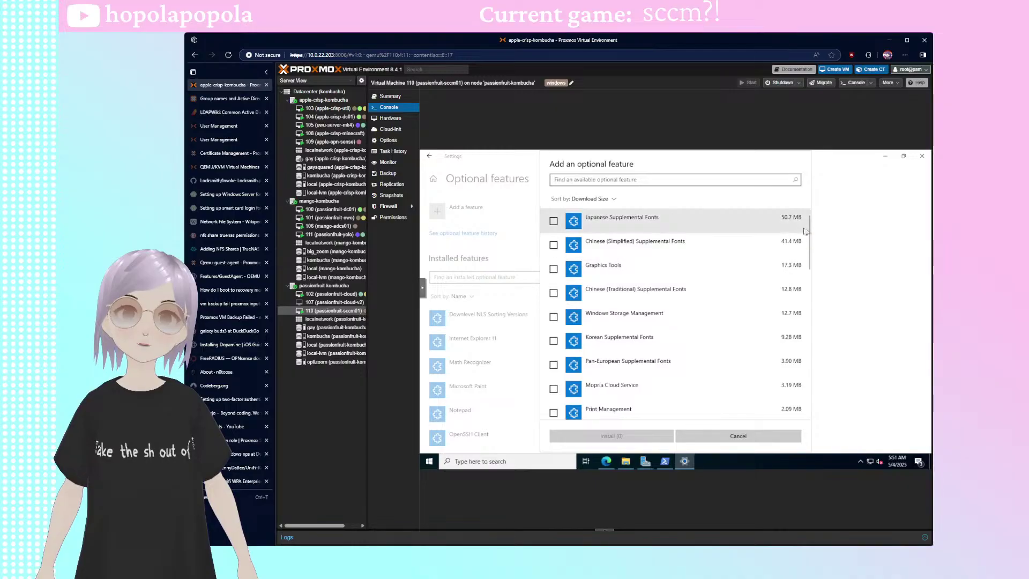
- Try a brief feature search, cancel without adding anything, and return to the Add Roles and Features Wizard
scroll(811, 231, down, 4)
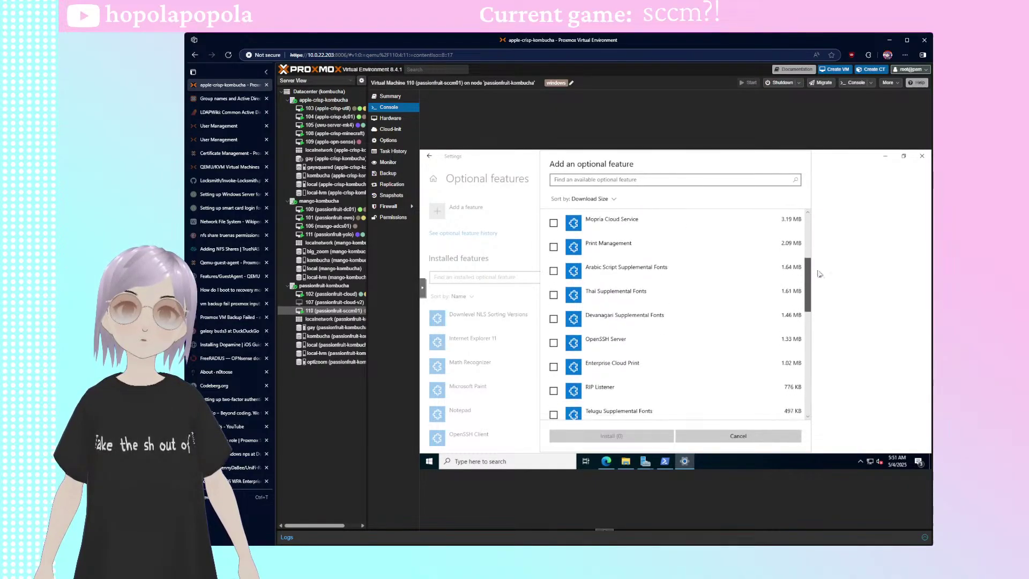
scroll(818, 322, down, 6)
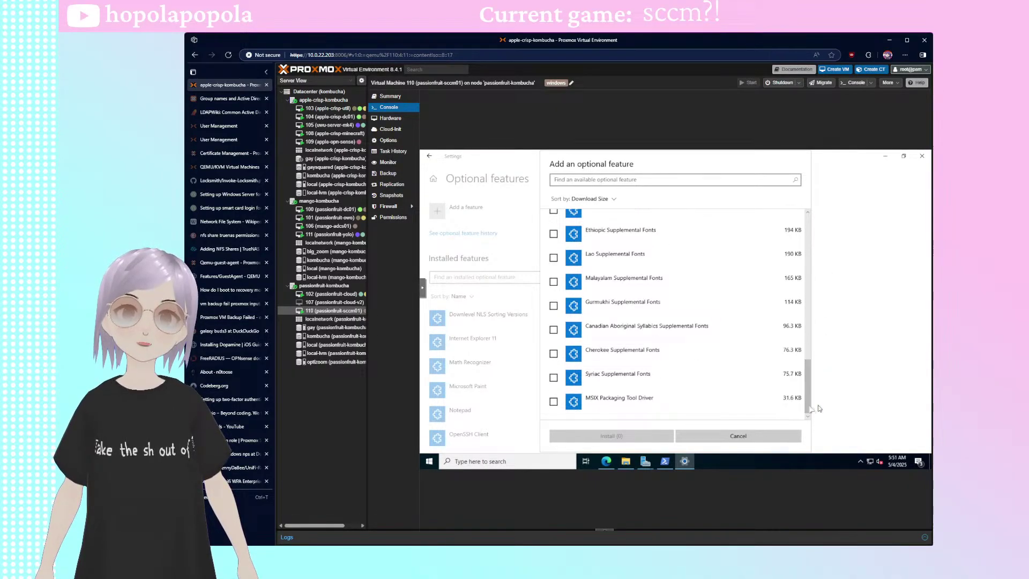
click(750, 437)
scroll(530, 337, down, 3)
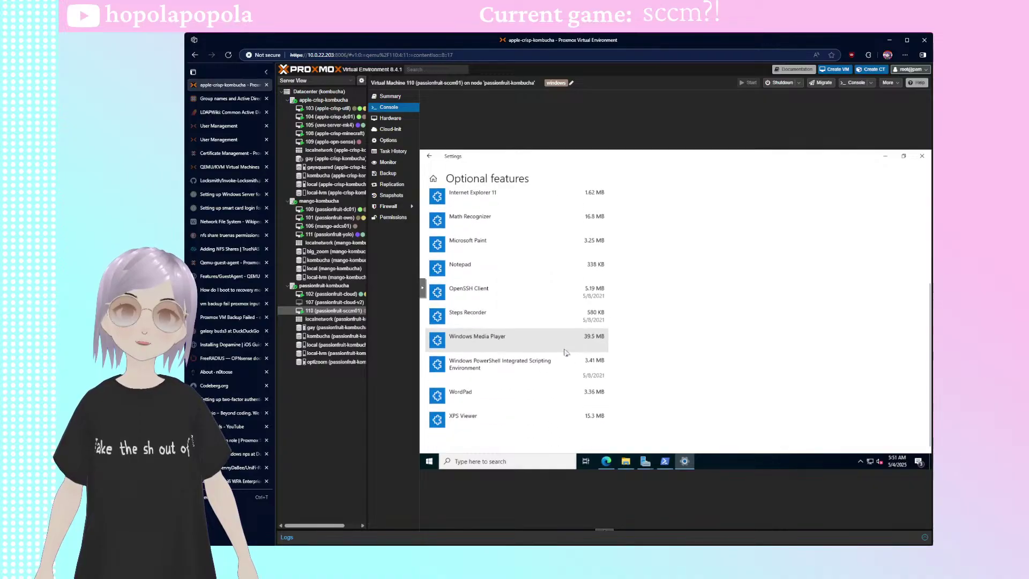
scroll(579, 354, up, 3)
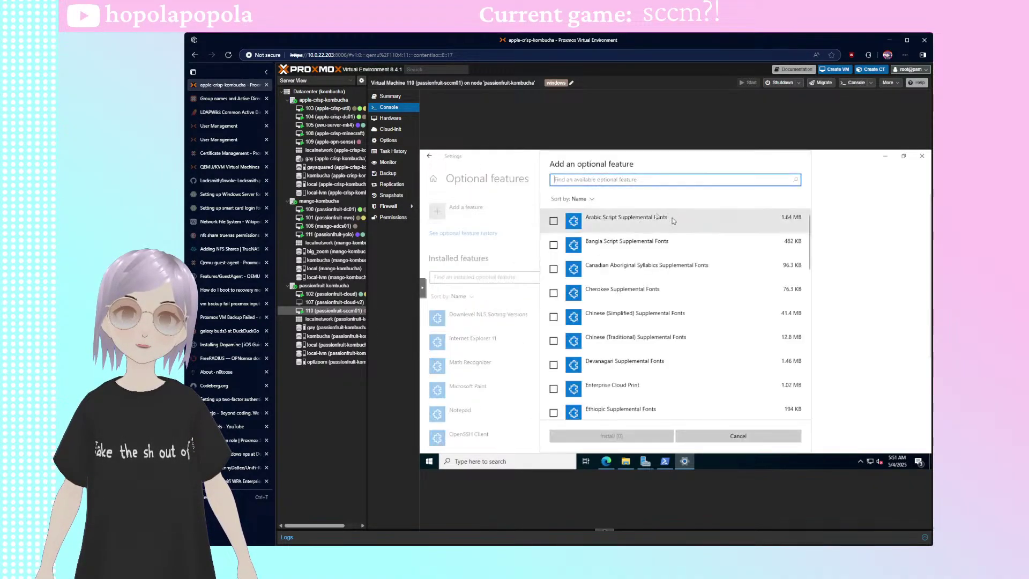
click(462, 210)
text(ws)
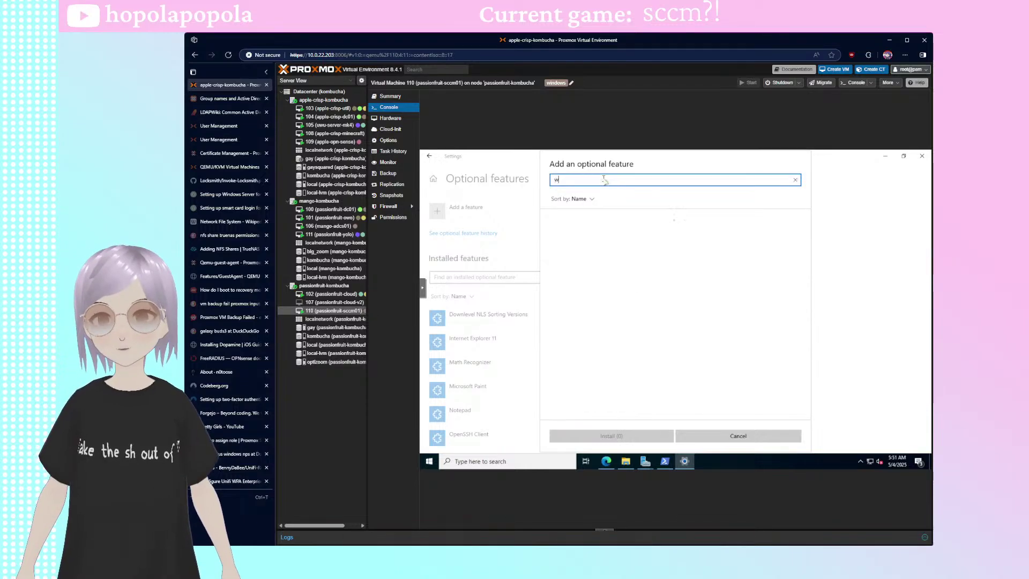
key(BackSpace)
key(BackSpace)
text(ls)
key(BackSpace)
key(BackSpace)
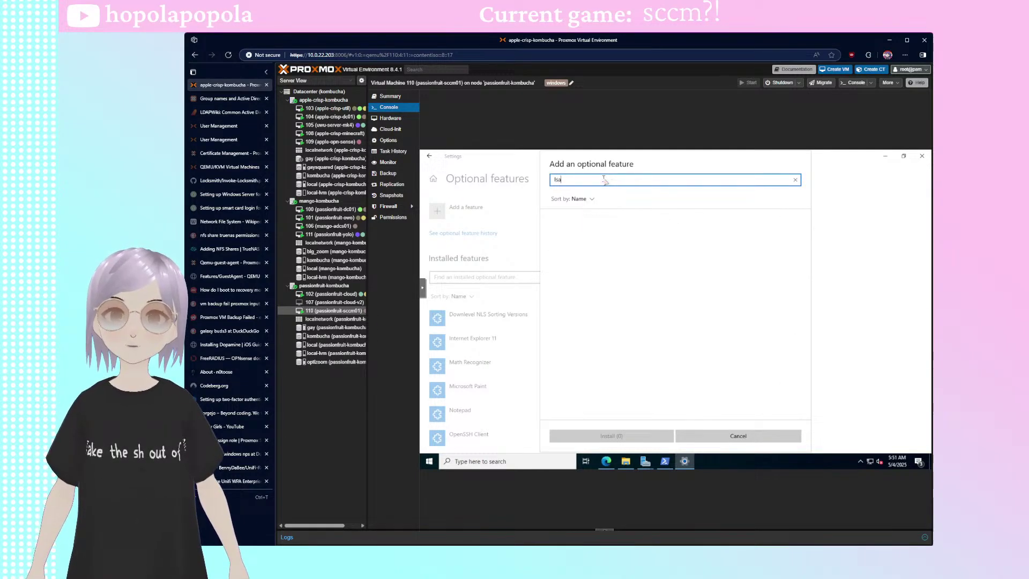
click(739, 434)
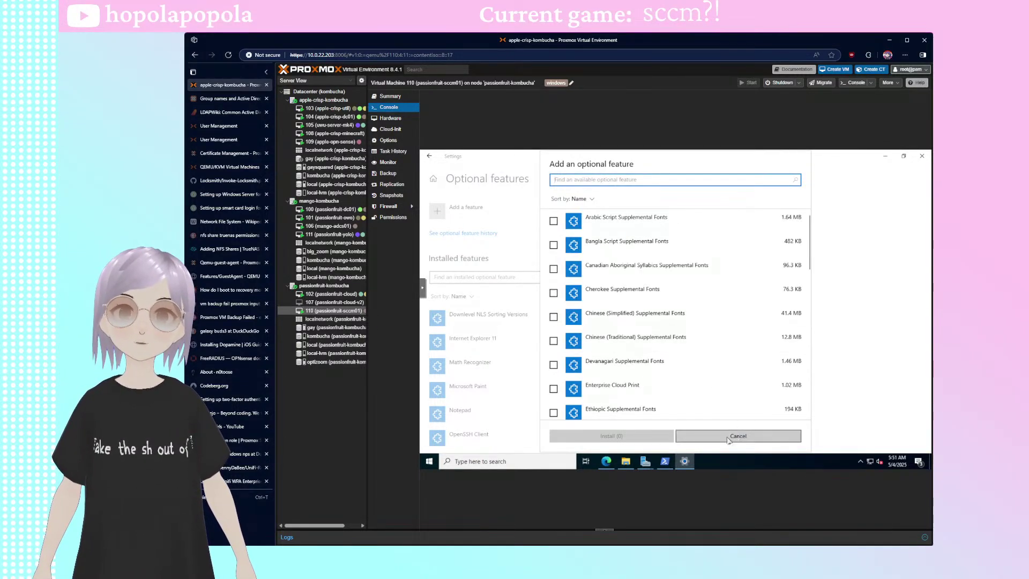
key(alt+Tab)
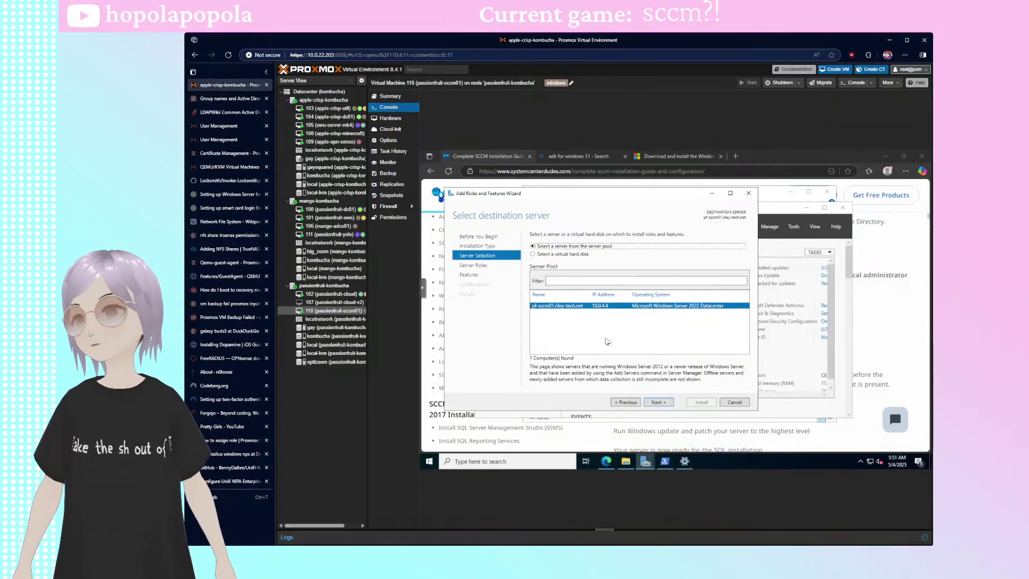
- On apple-crisp-dc01, review ADUC's Change Domain dialog with riley-tech.net, then cancel it
click(329, 116)
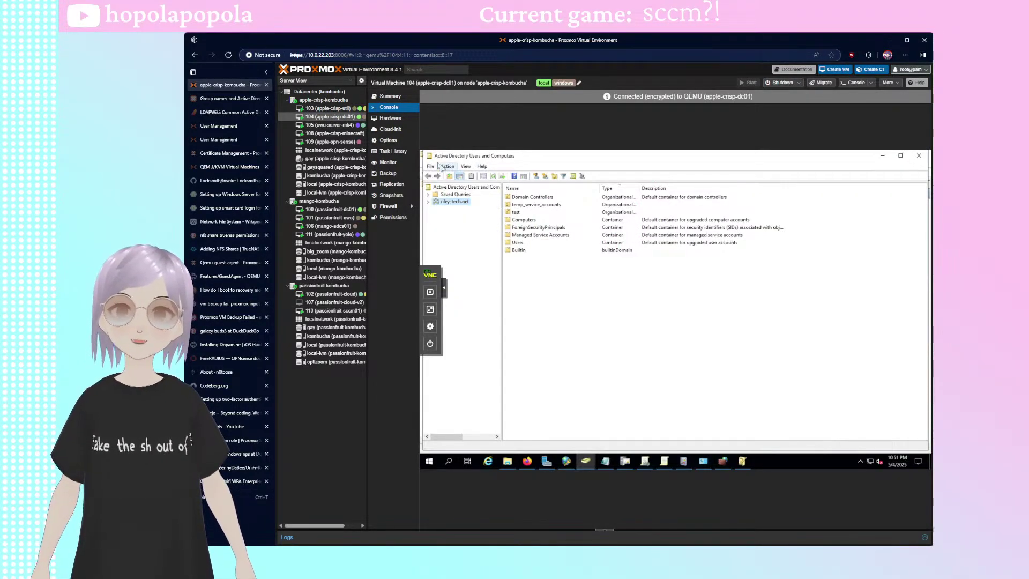
click(446, 166)
click(441, 176)
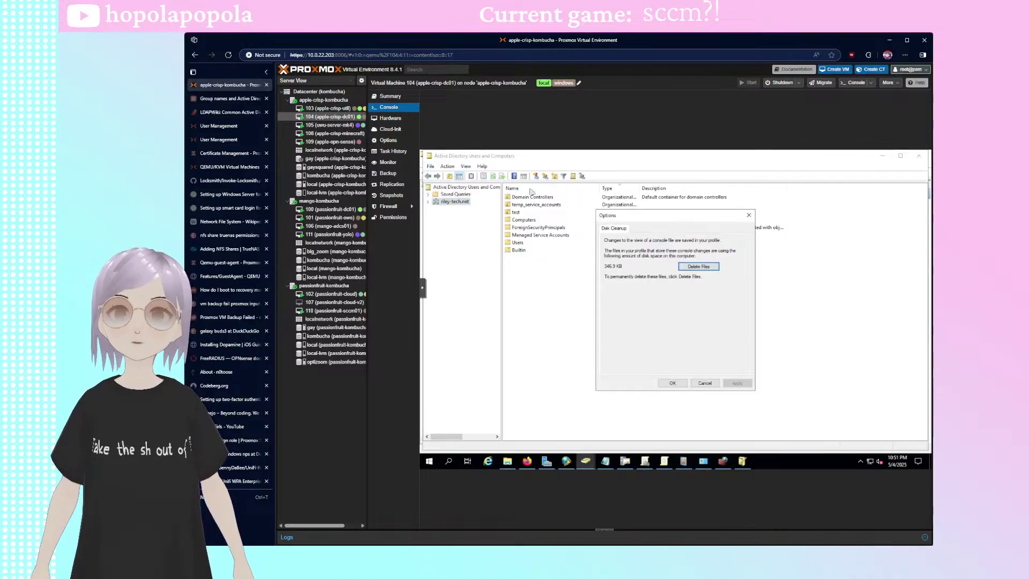
click(748, 215)
click(447, 166)
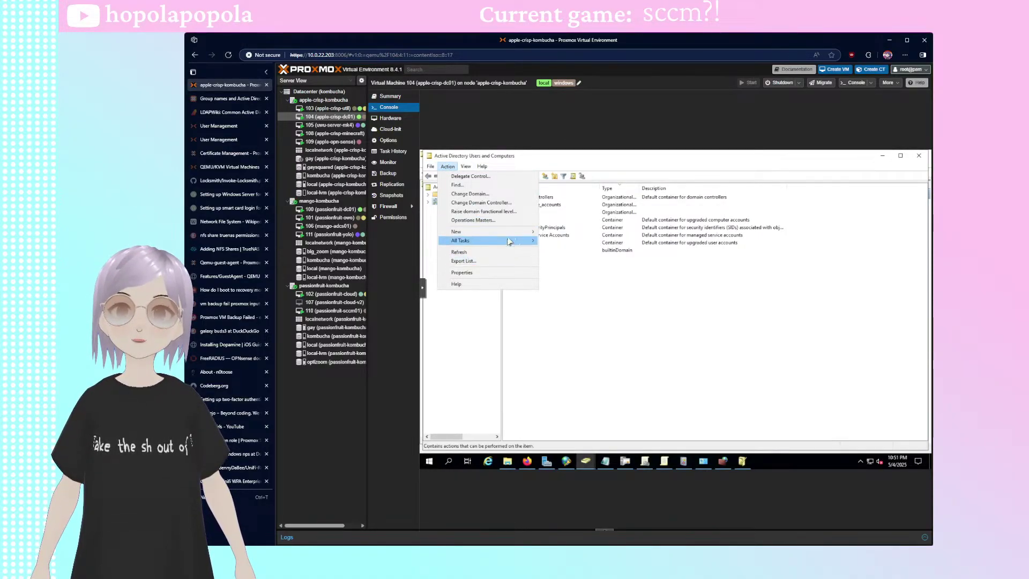
click(469, 193)
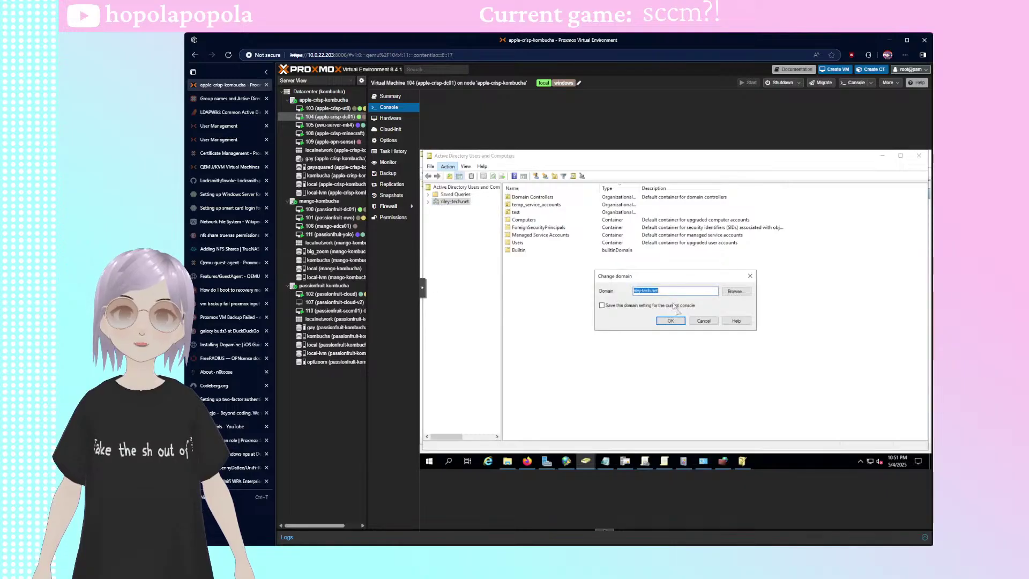
click(743, 299)
double_click(655, 327)
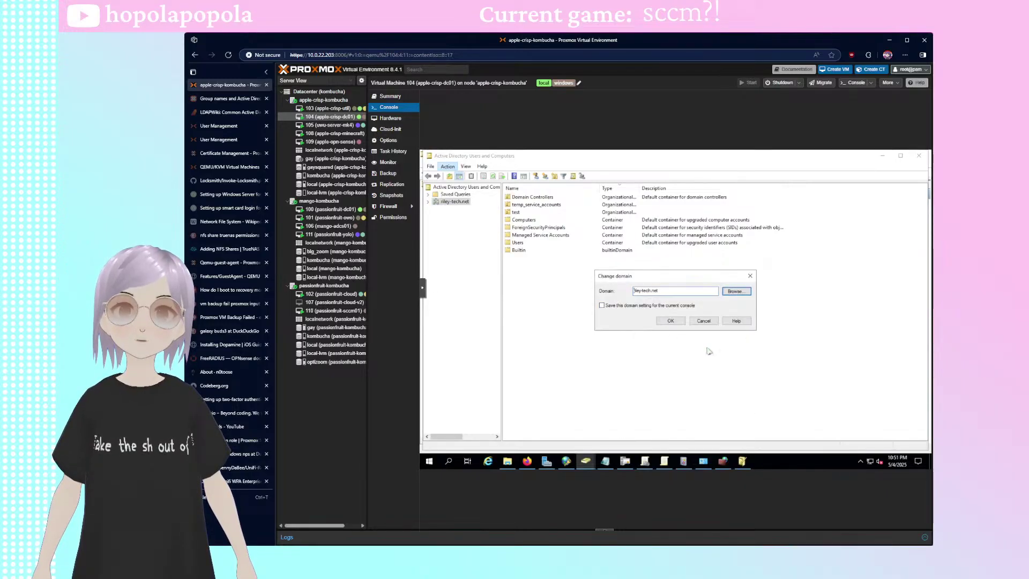
click(704, 321)
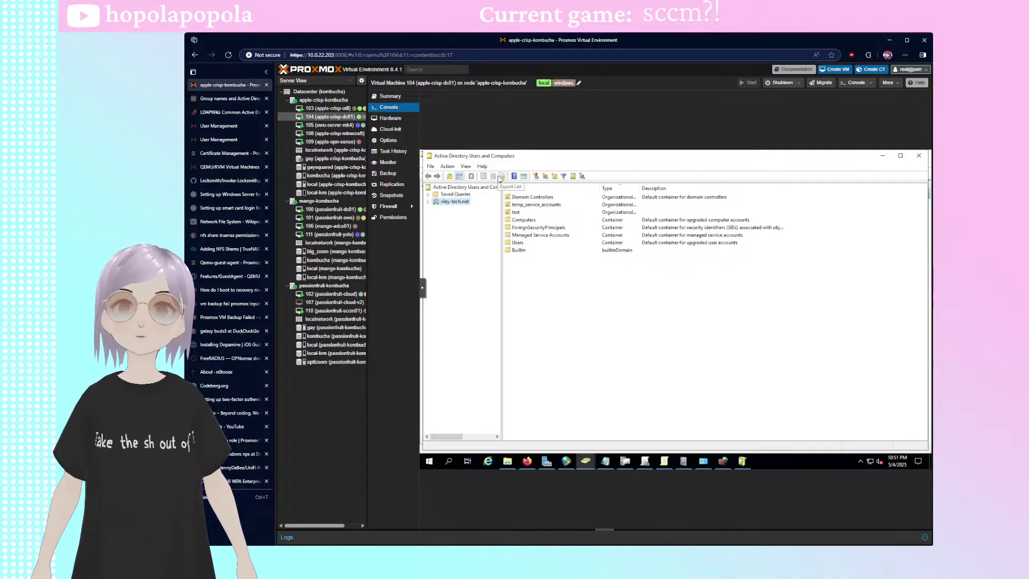
- Check and close the riley-tech.net domain properties, then switch to passionfruit-sccm01's console
click(447, 166)
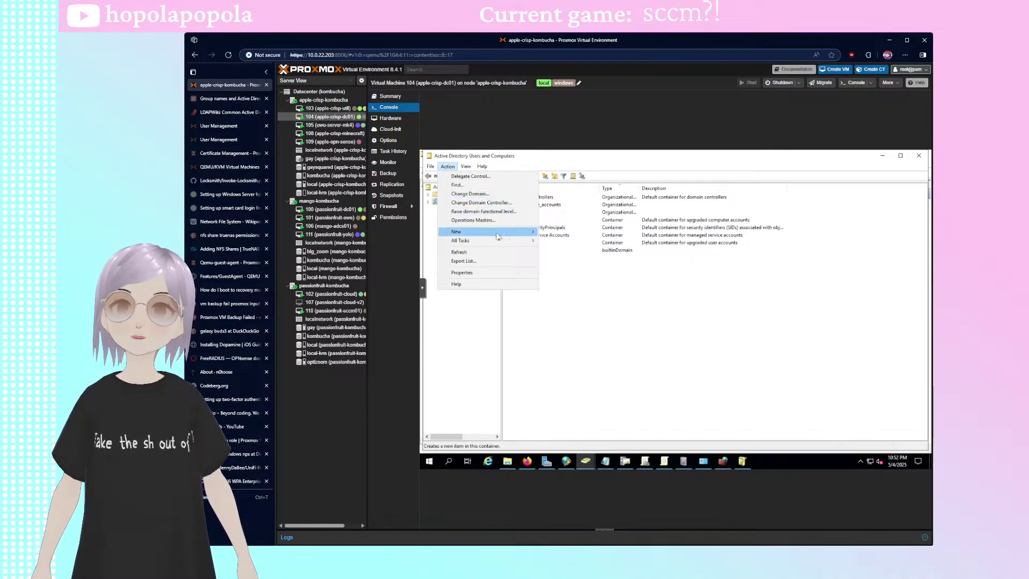
mouse_move(498, 245)
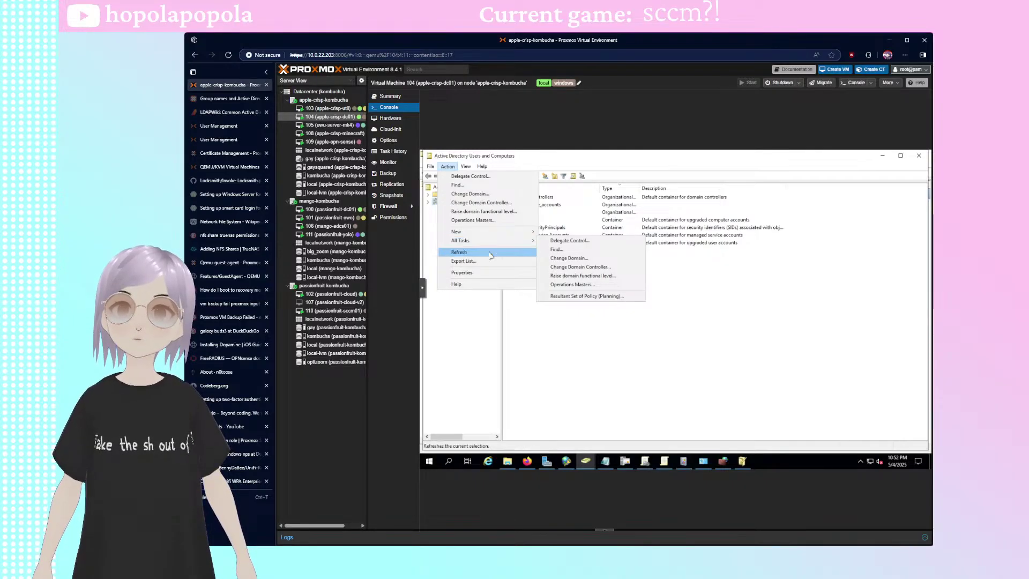
click(481, 277)
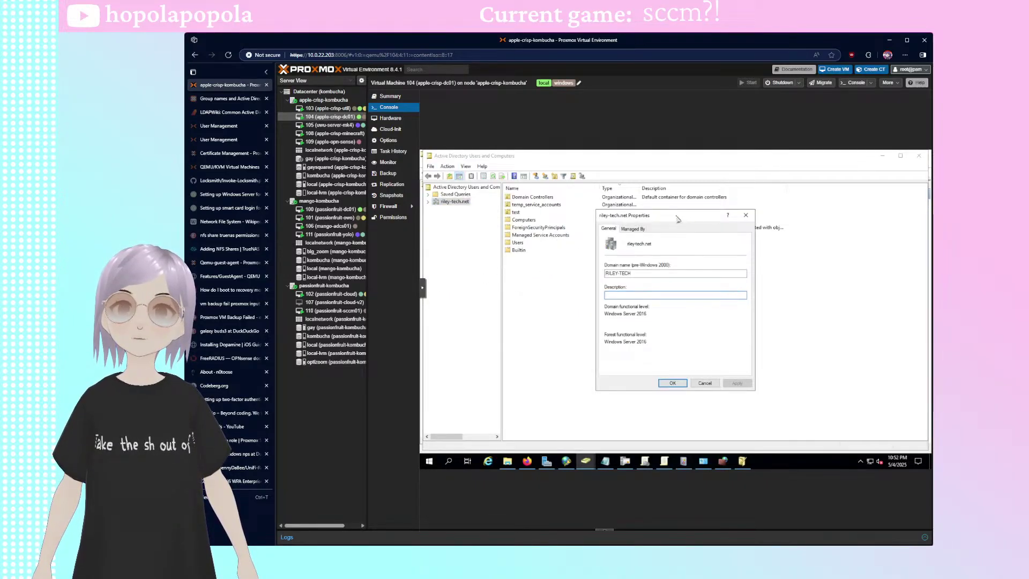
drag(678, 219, 595, 248)
click(663, 245)
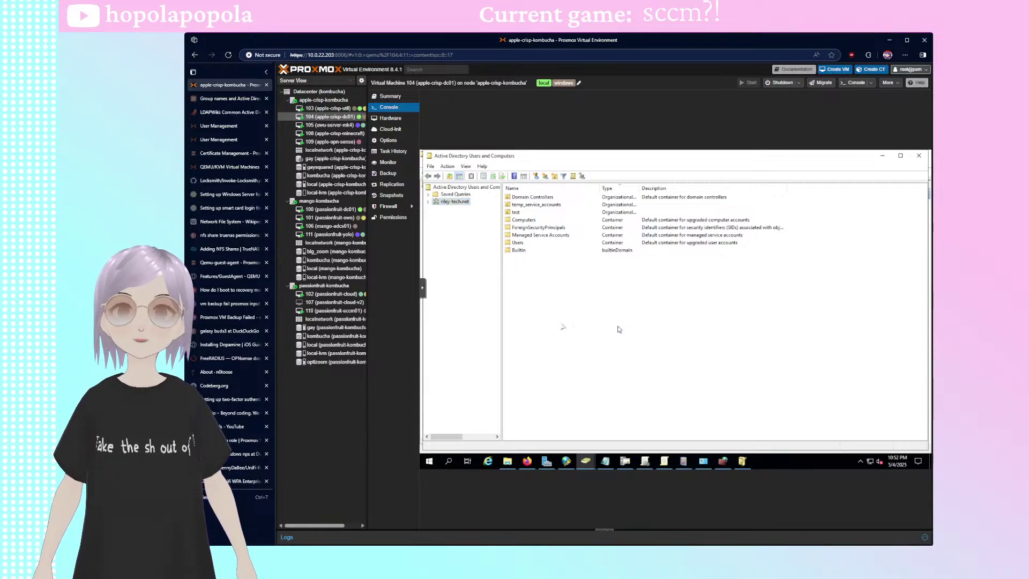
click(331, 310)
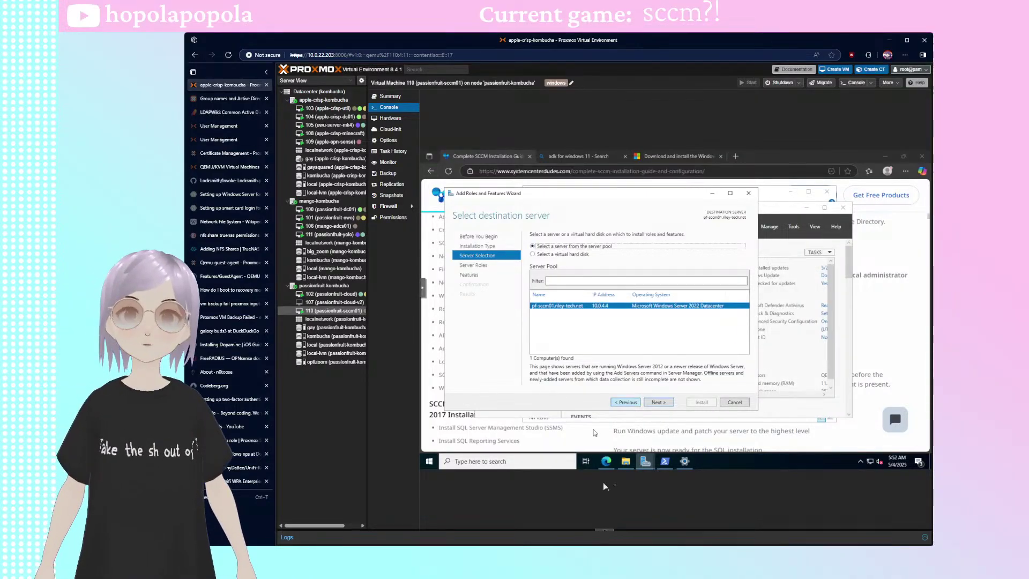
- Run net localgroup administrators in PowerShell, showing Administrator and RILEY-TECH\Domain Admins as members
click(665, 461)
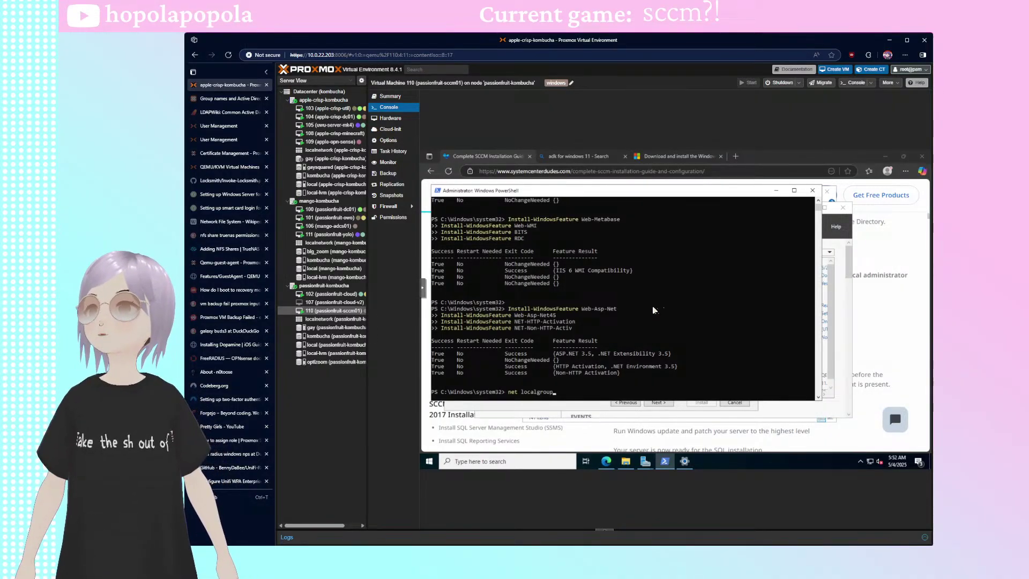
text(dministra)
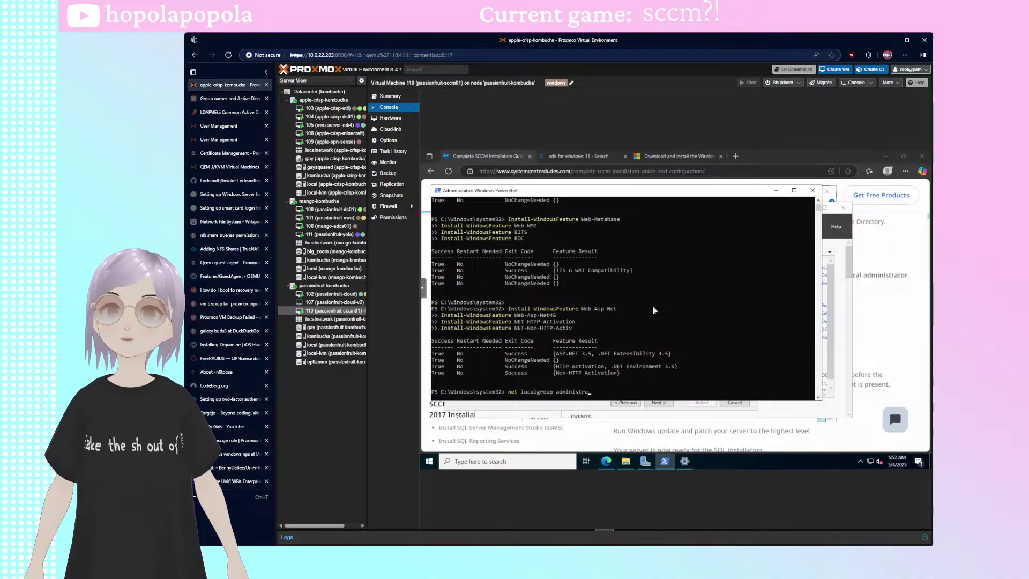
text(tors)
key(Return)
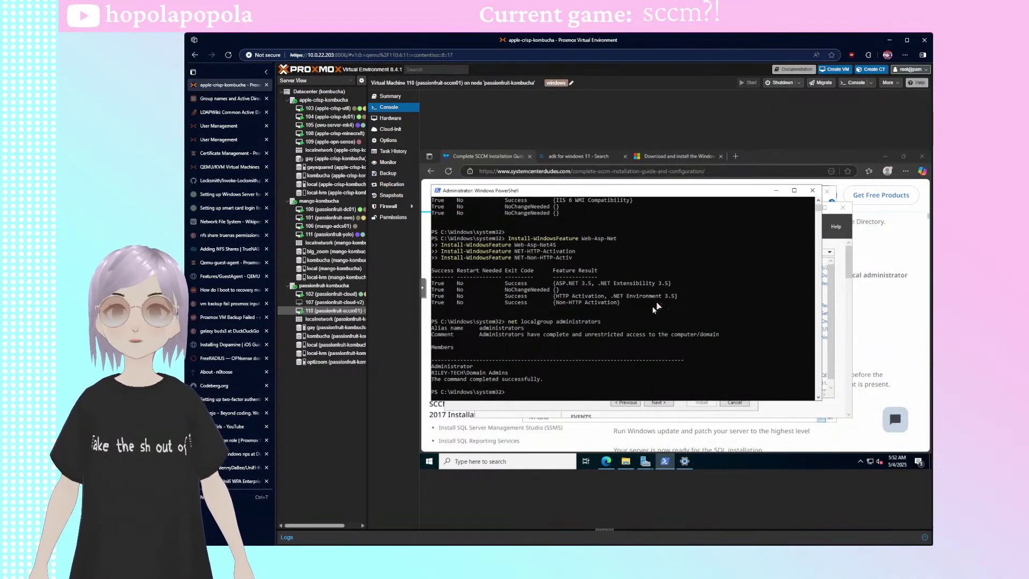
mouse_move(572, 193)
mouse_down()
mouse_move(582, 230)
mouse_move(582, 197)
mouse_up()
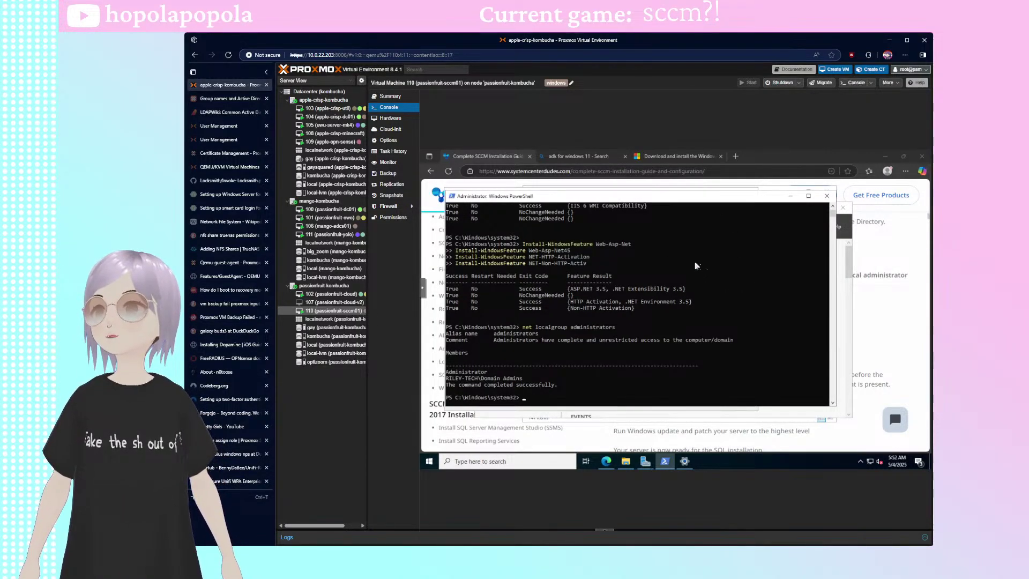
- Replace a net localgroup /add attempt with an Add-LocalGroupMember -Group Administrators command in PowerShell
click(579, 348)
key(Escape)
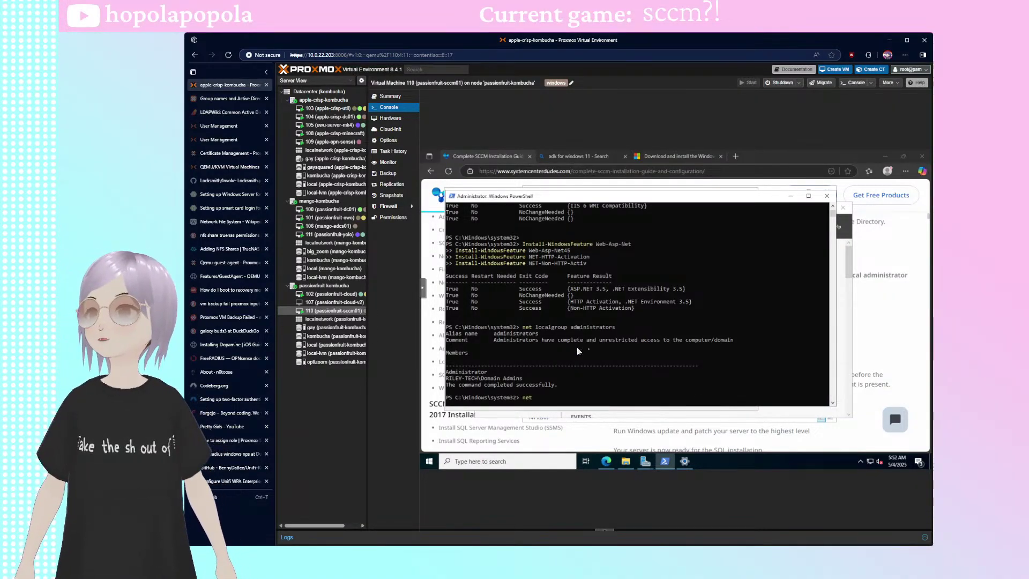
text(net localgroup)
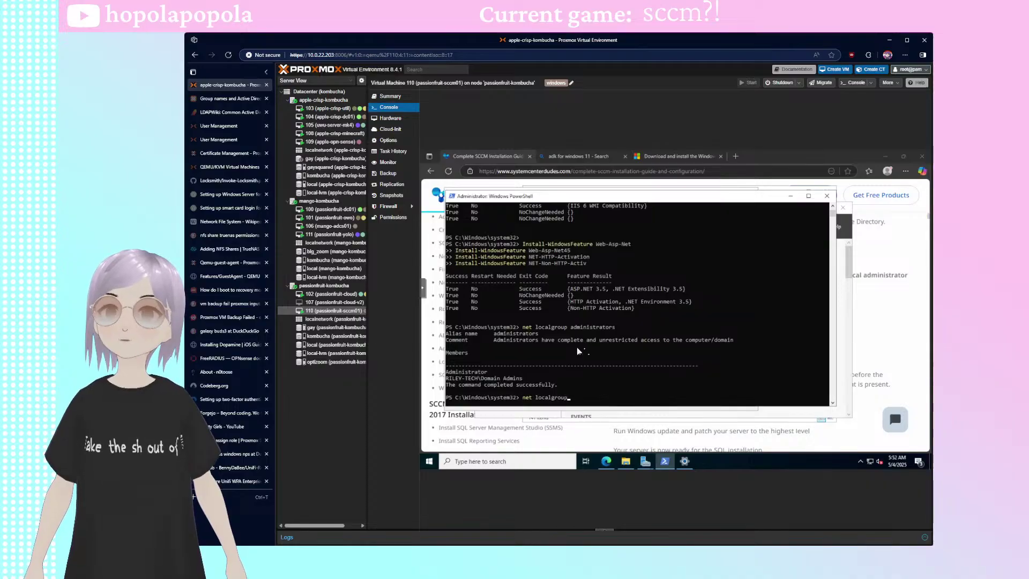
text( administrar)
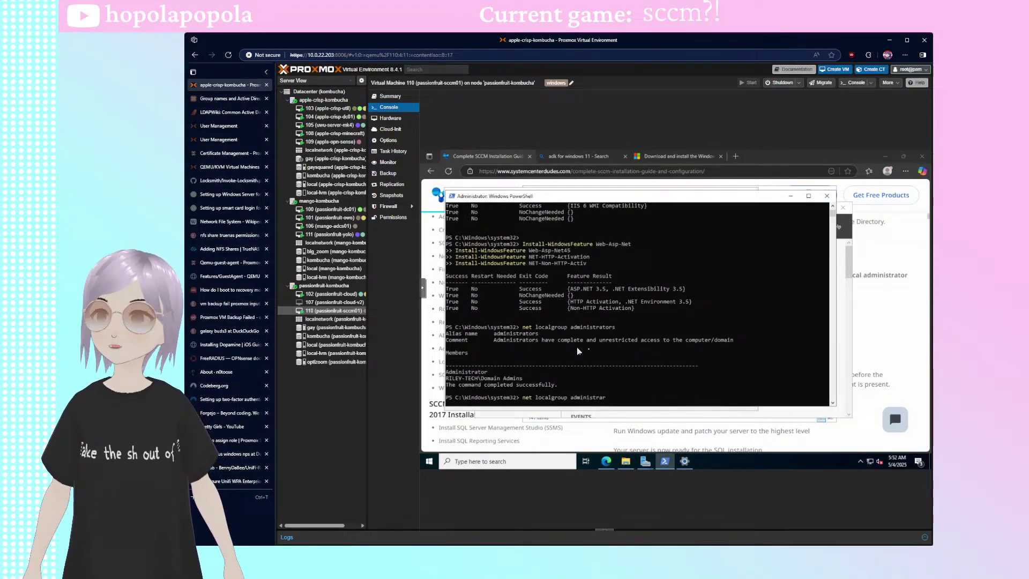
key(BackSpace)
text(tor)
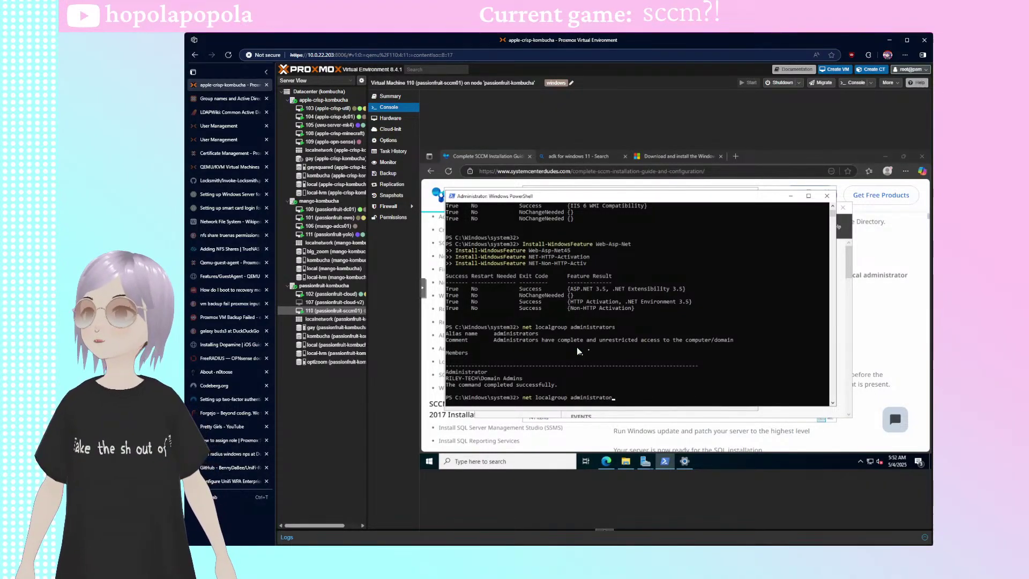
text(s /add)
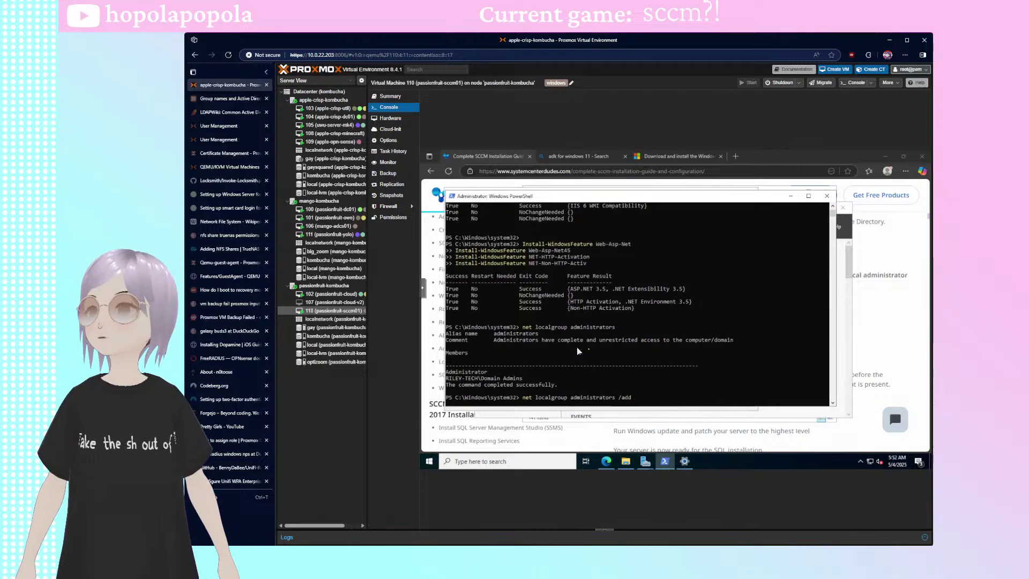
key(ctrl+a)
text(A)
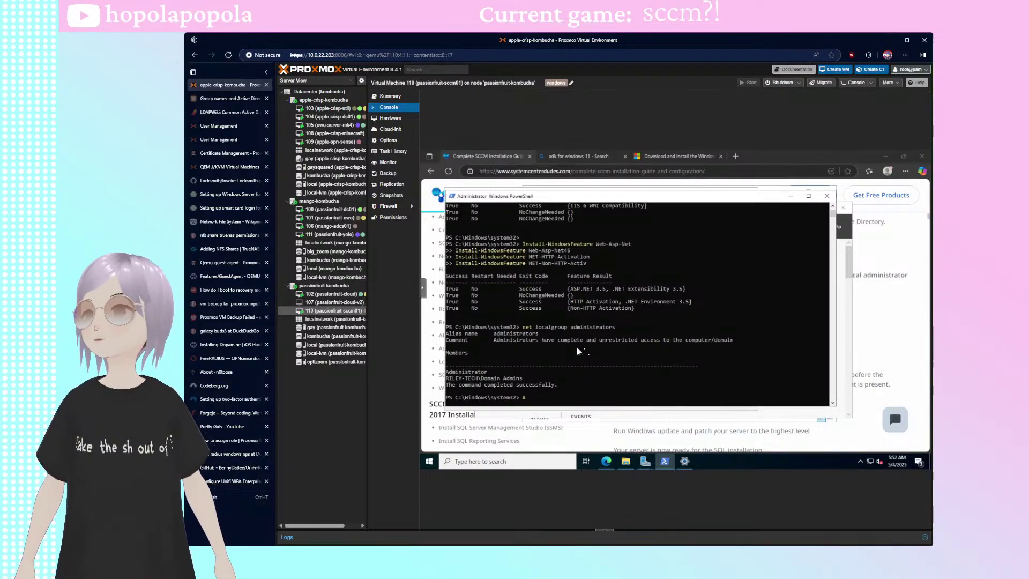
text(dd-LocalGrou)
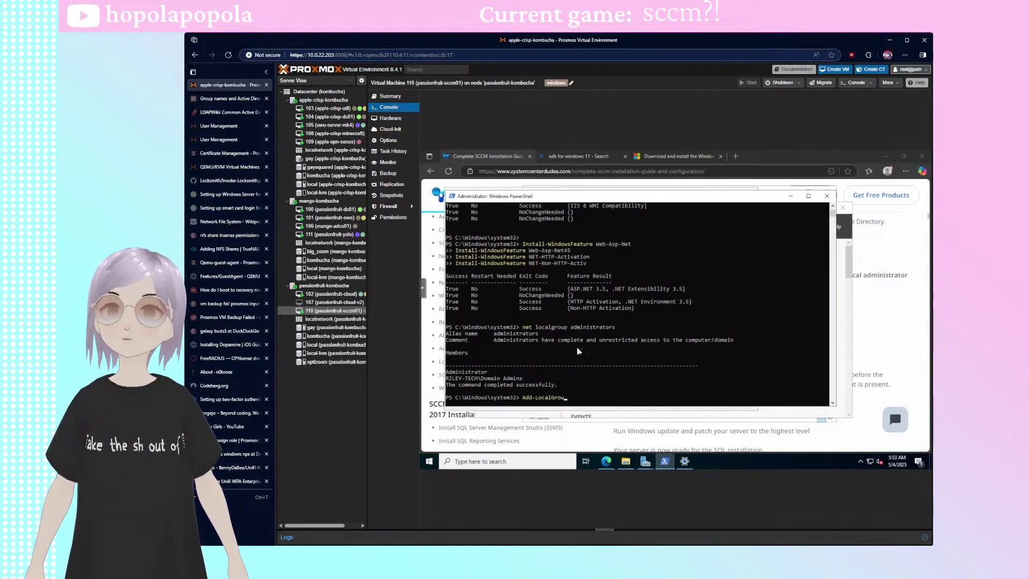
text(pMember -Grou)
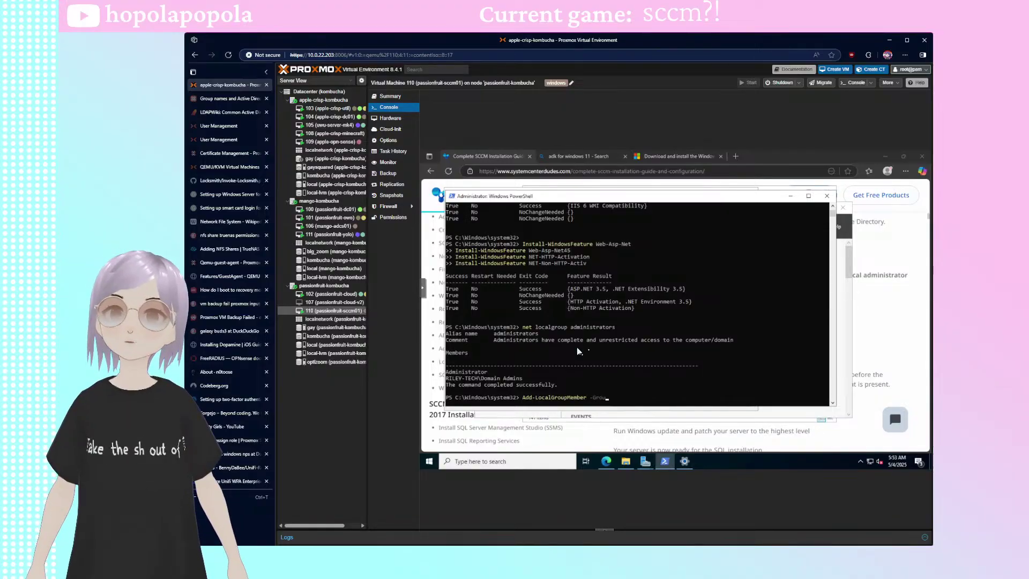
text(p)
text( Admin)
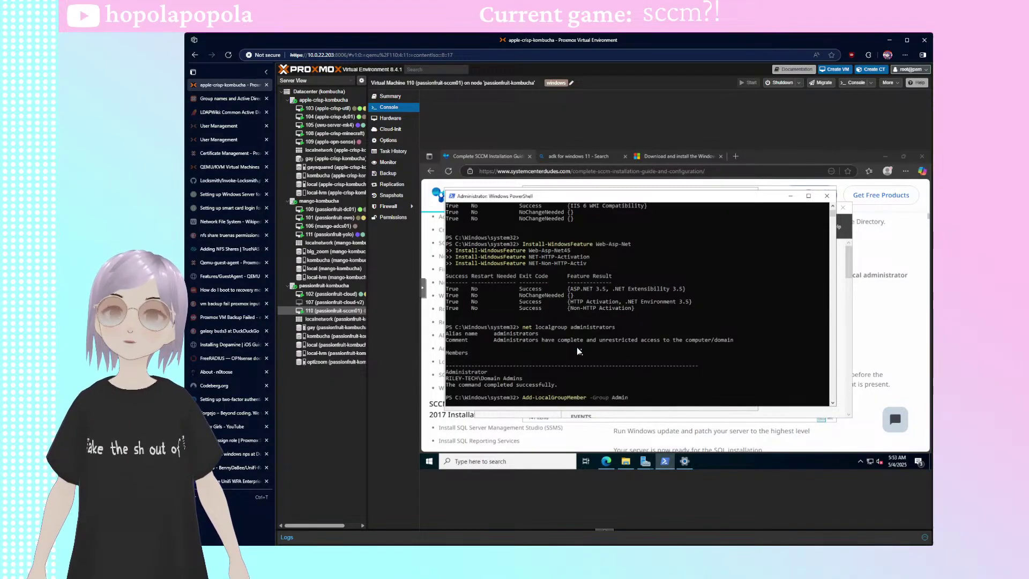
text(stators)
key(BackSpace)
key(BackSpace)
key(BackSpace)
key(BackSpace)
key(BackSpace)
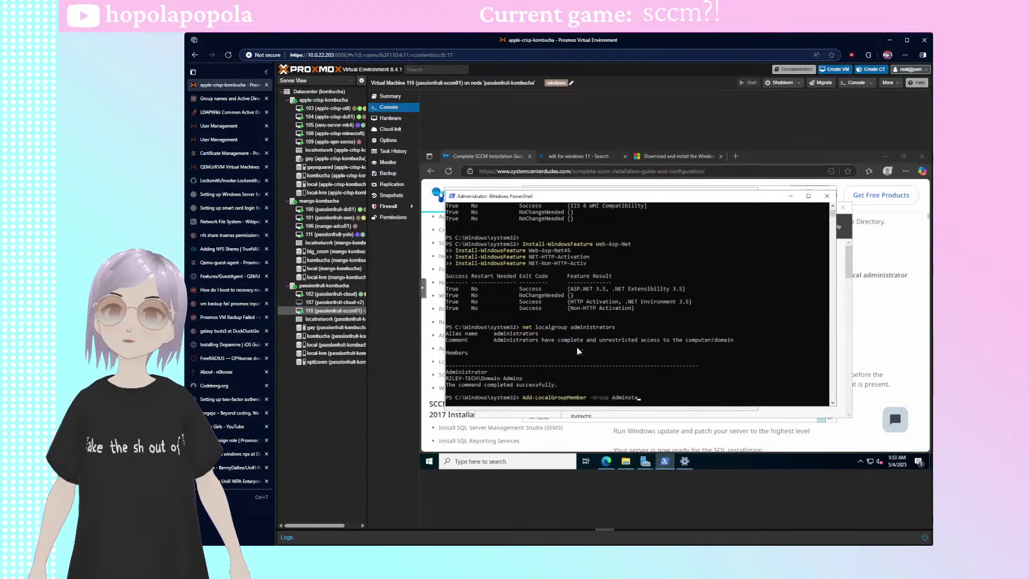
key(BackSpace)
key(BackSpace)
text(istrators )
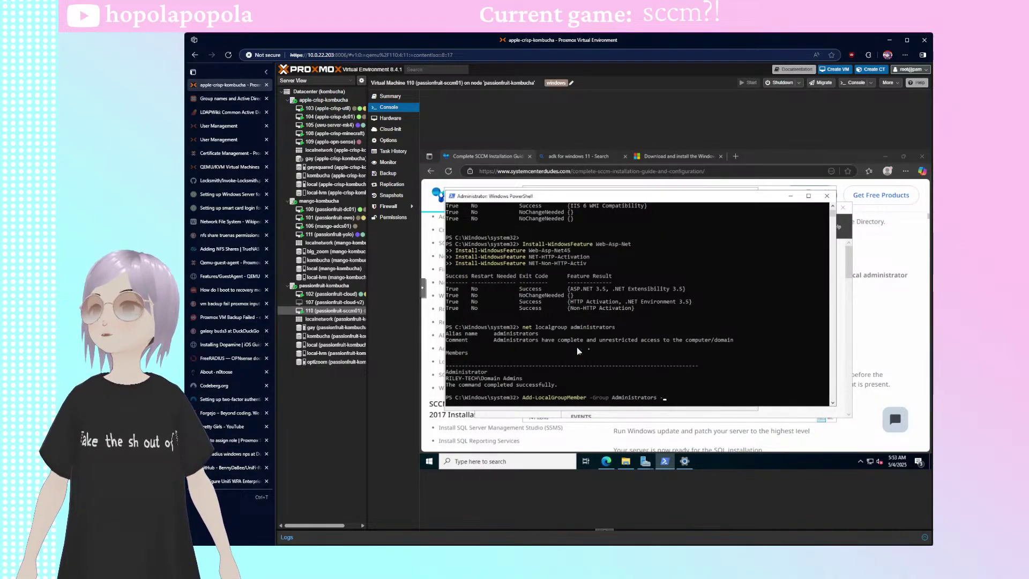
text(-member)
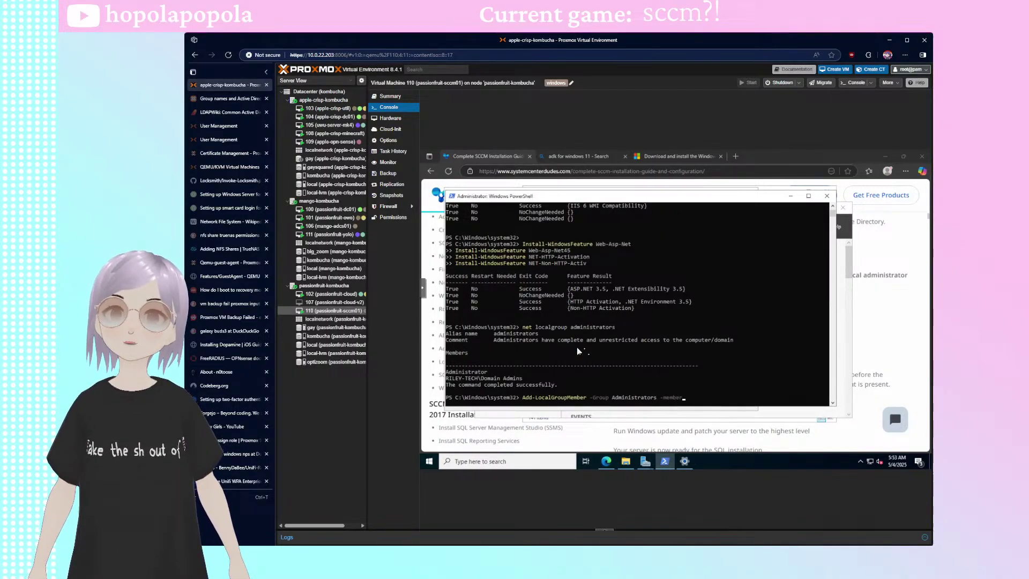
key(BackSpace)
key(BackSpace)
key(BackSpace)
- Add RILEY-TECH\SCCM-Admins and RILEY-TECH\SCCM-SiteServers as members with -Verbose and run the command
text(Member)
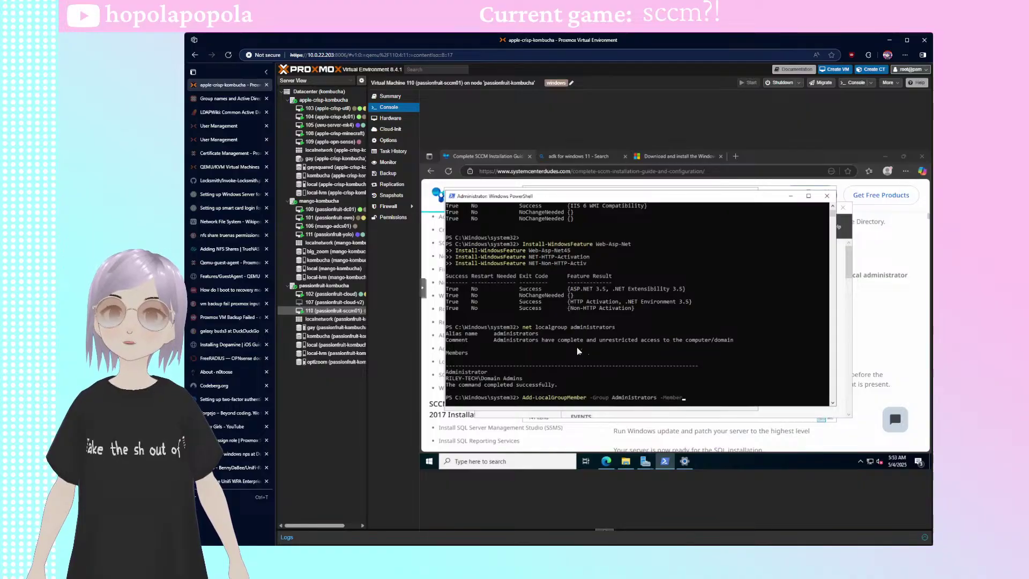
text( ()
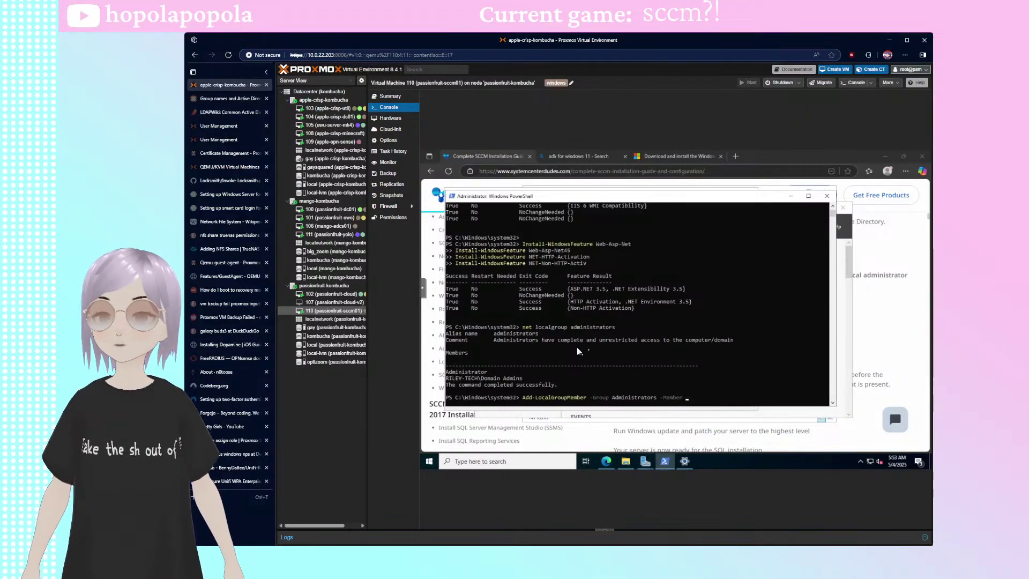
text(')
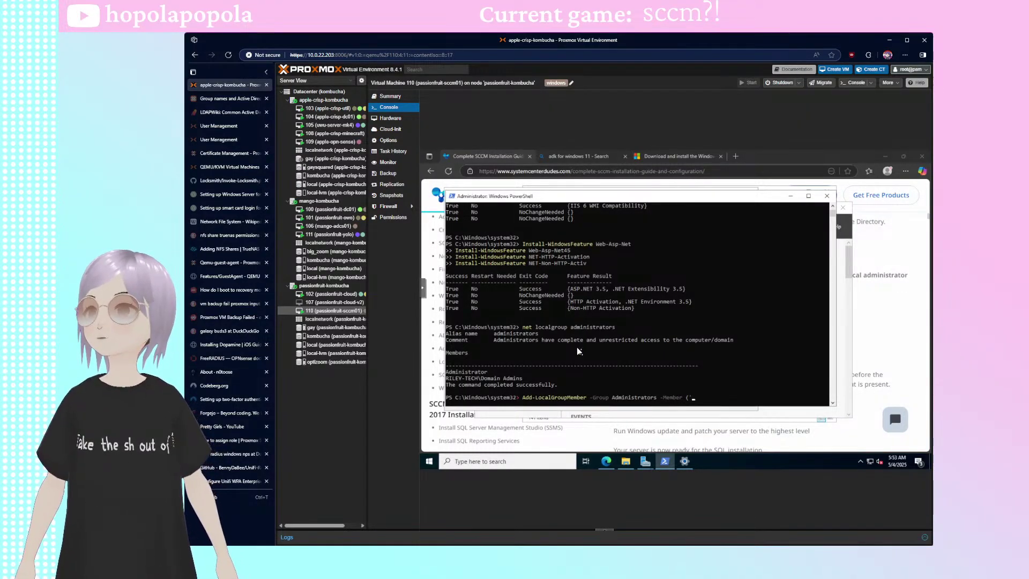
text(ril)
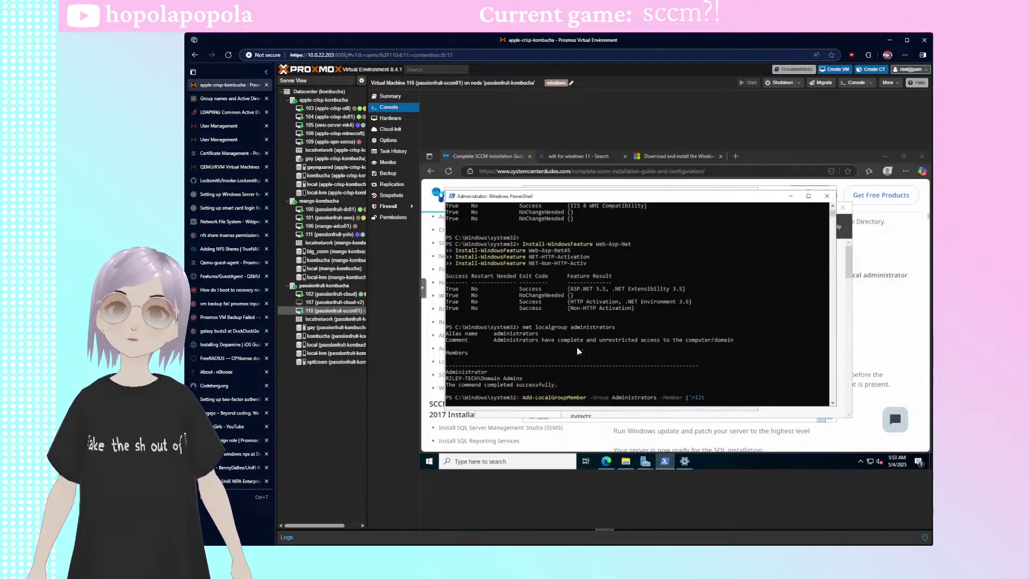
text(ey-tech\)
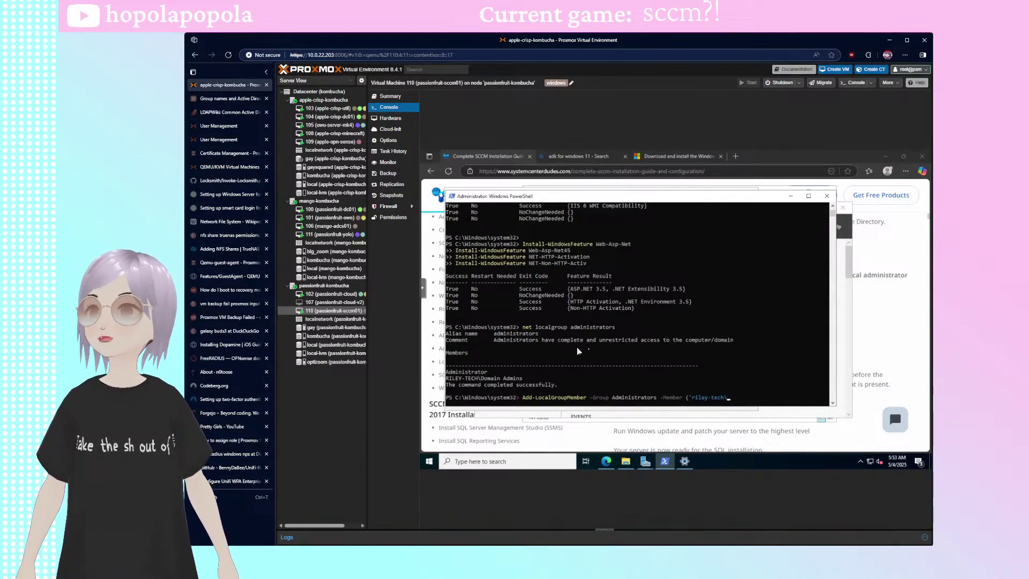
text(sc)
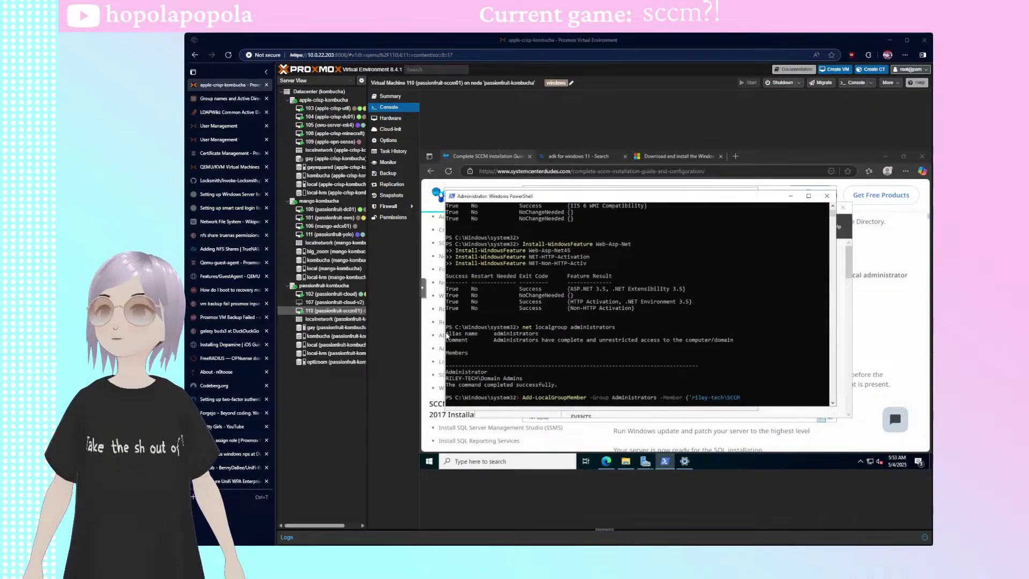
click(758, 360)
text(-Admin)
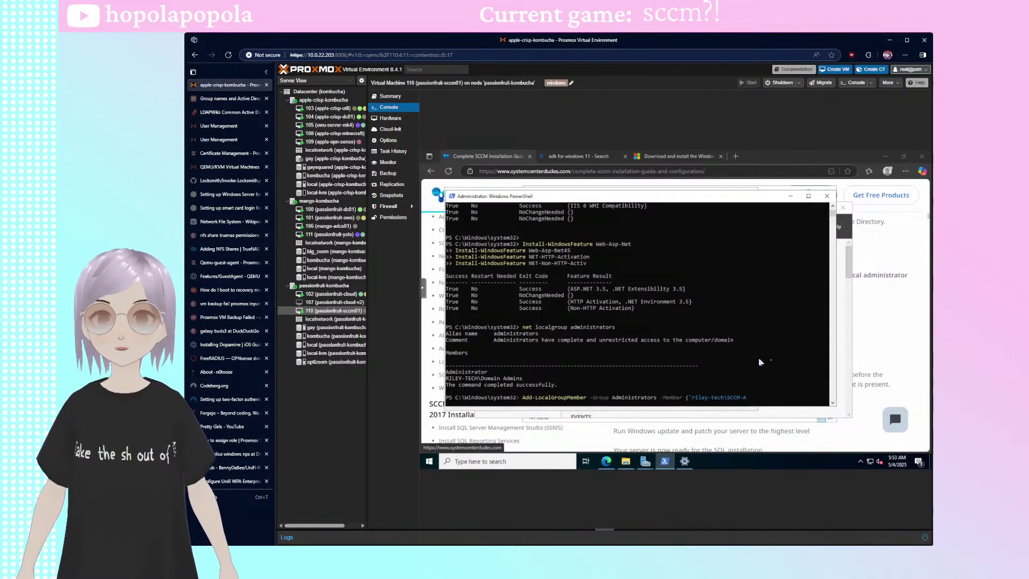
text(s)
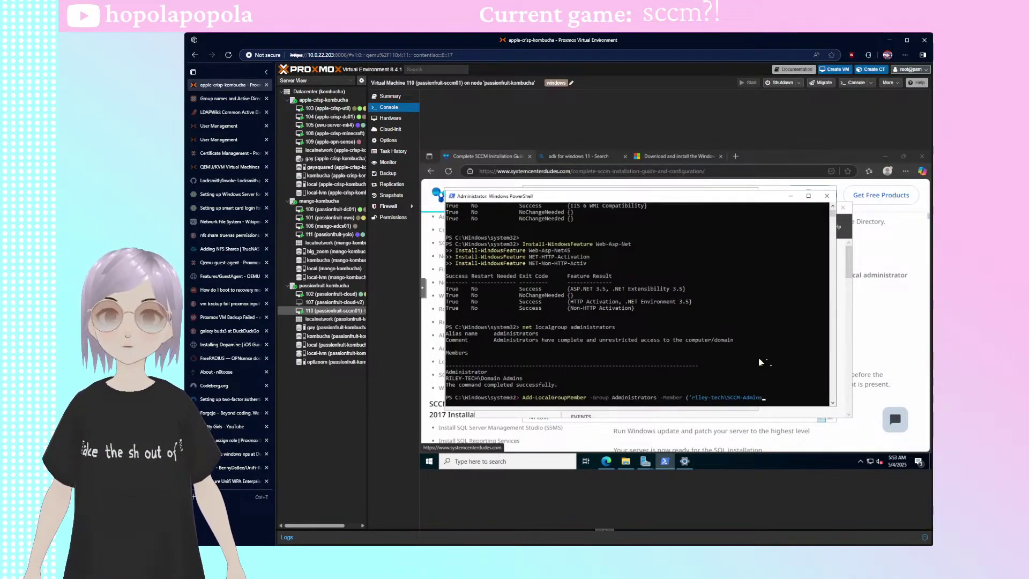
text(',)
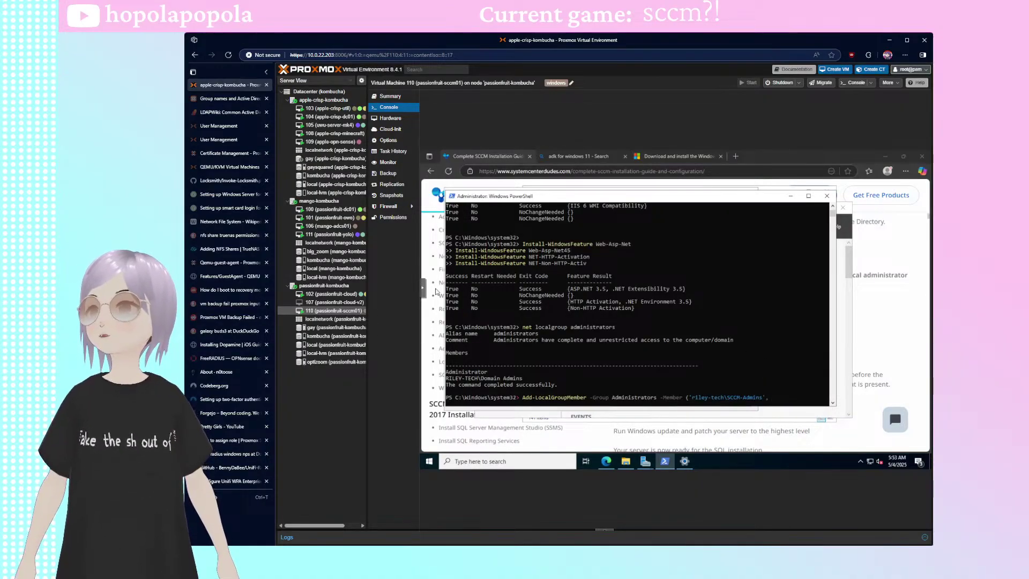
key(alt+Tab)
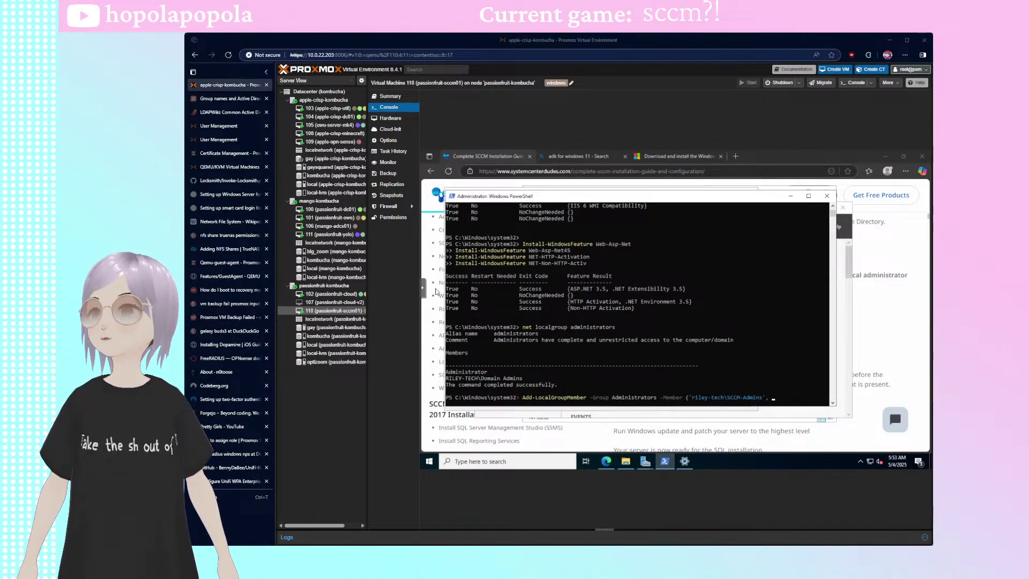
click(773, 358)
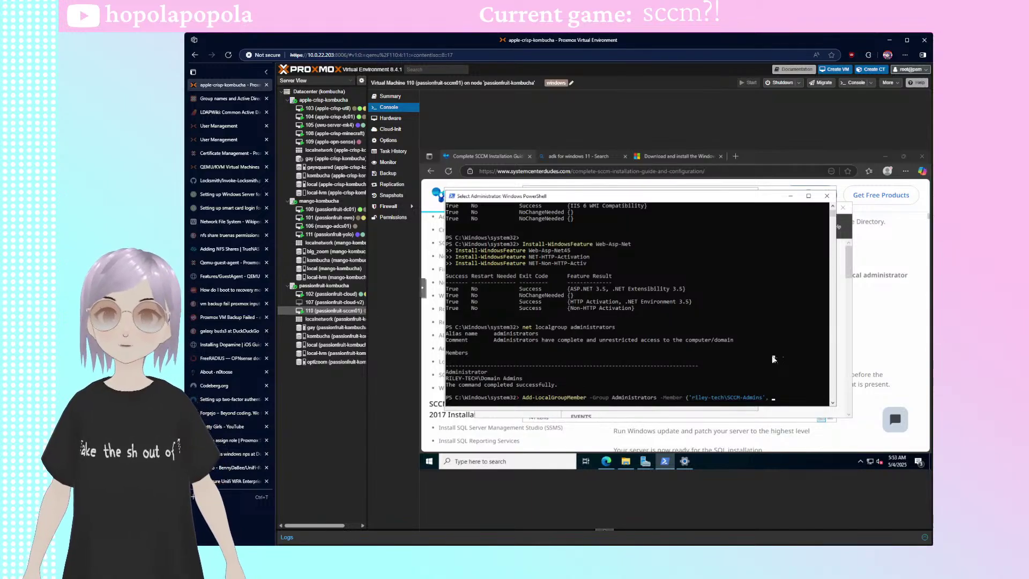
text('riley-tech)
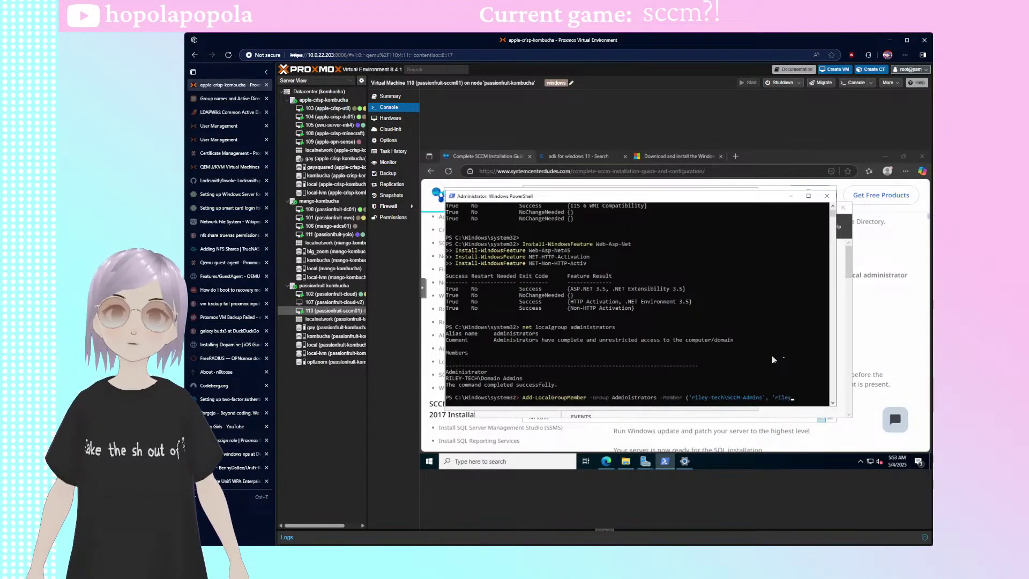
text(\)
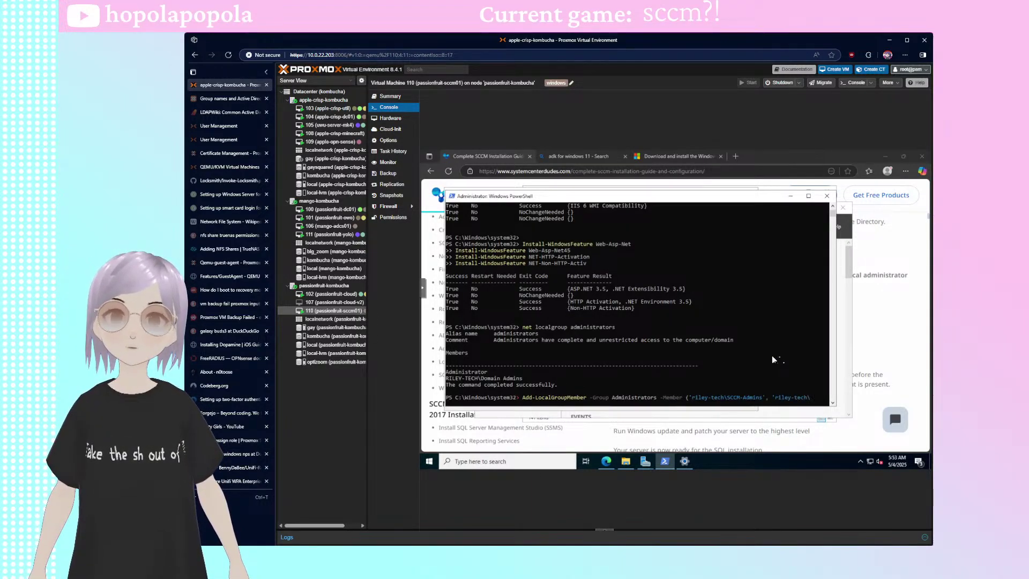
text(SCCM)
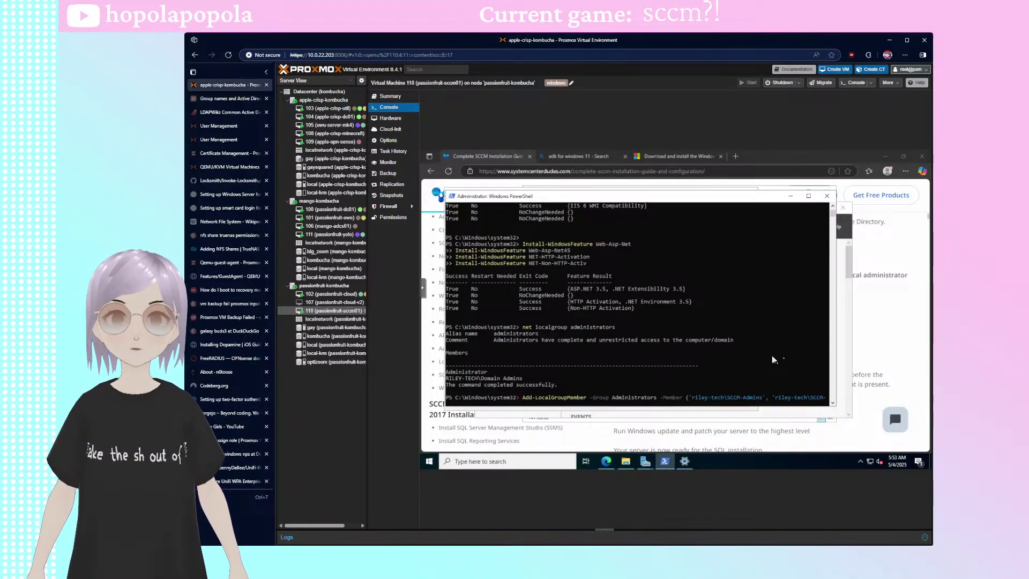
text(-)
key(Left)
key(Left)
key(Left)
key(Left)
key(Left)
key(Left)
key(BackSpace)
key(BackSpace)
key(BackSpace)
key(BackSpace)
key(BackSpace)
key(BackSpace)
key(BackSpace)
key(BackSpace)
key(BackSpace)
key(BackSpace)
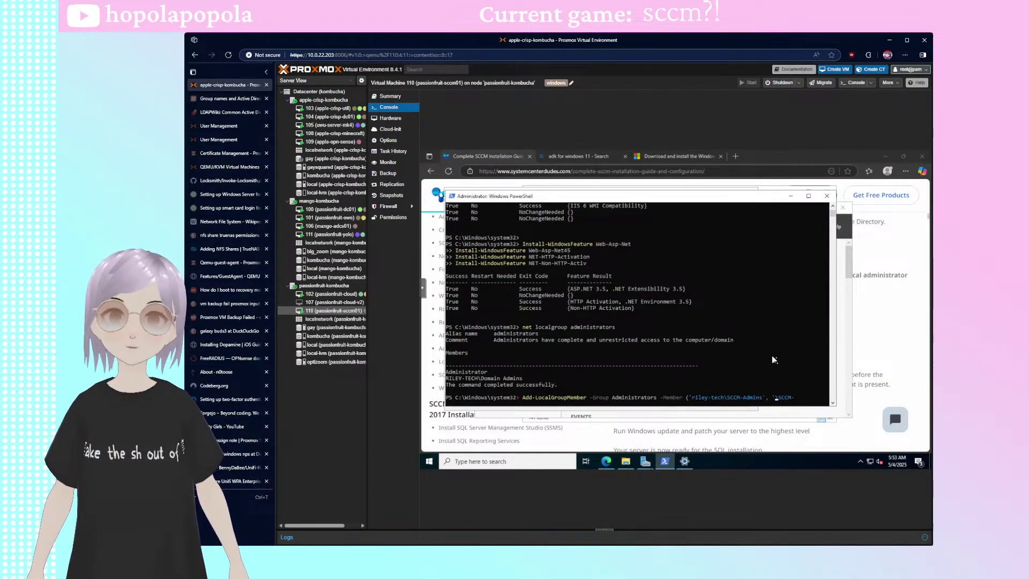
text(RILEY-TECH)
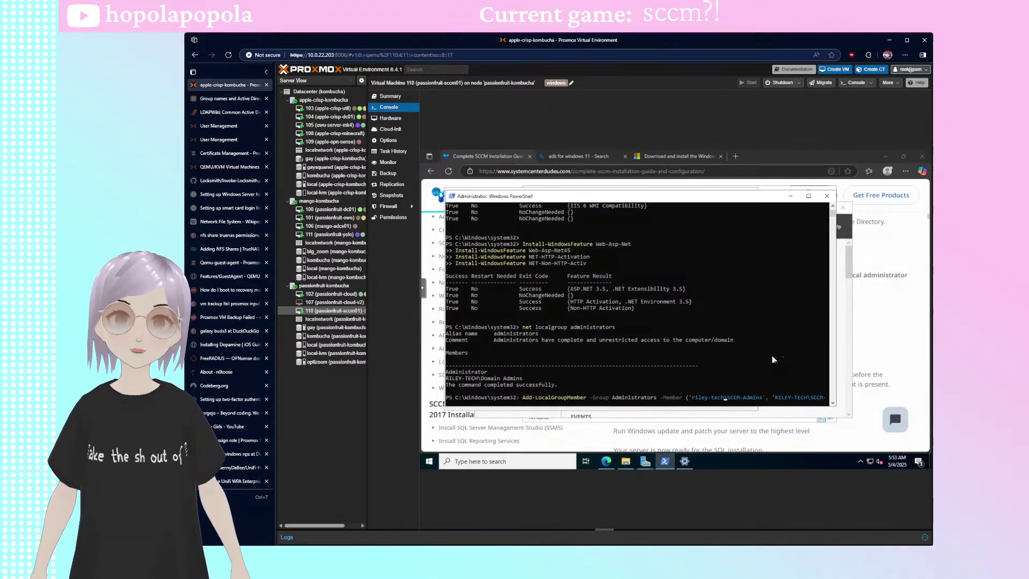
key(Left)
key(Left)
key(Left)
key(Left)
key(Left)
key(Left)
key(Left)
key(Left)
key(BackSpace)
key(BackSpace)
key(BackSpace)
key(BackSpace)
key(BackSpace)
key(BackSpace)
key(BackSpace)
key(BackSpace)
key(BackSpace)
key(BackSpace)
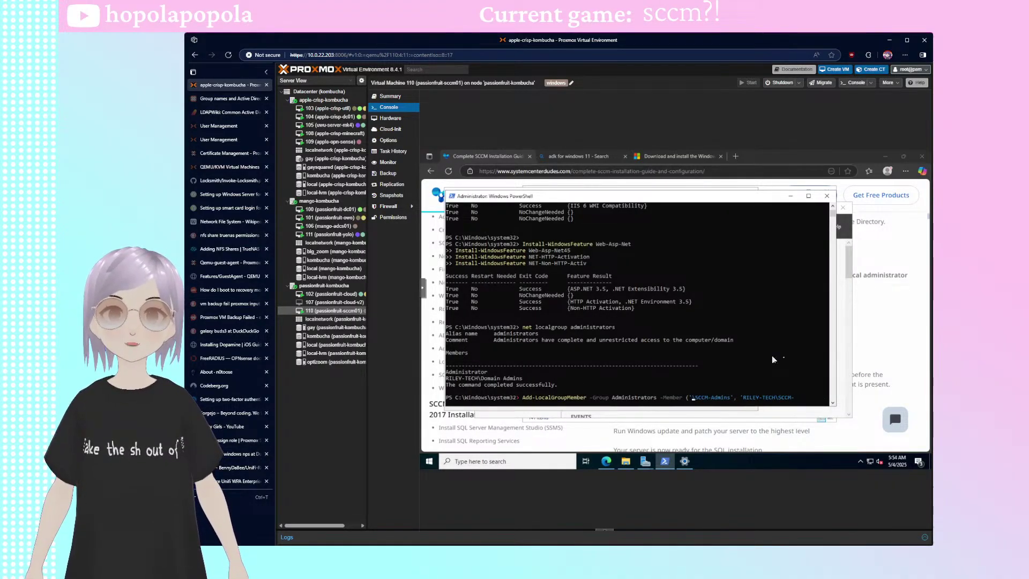
text(RILEY-TECH)
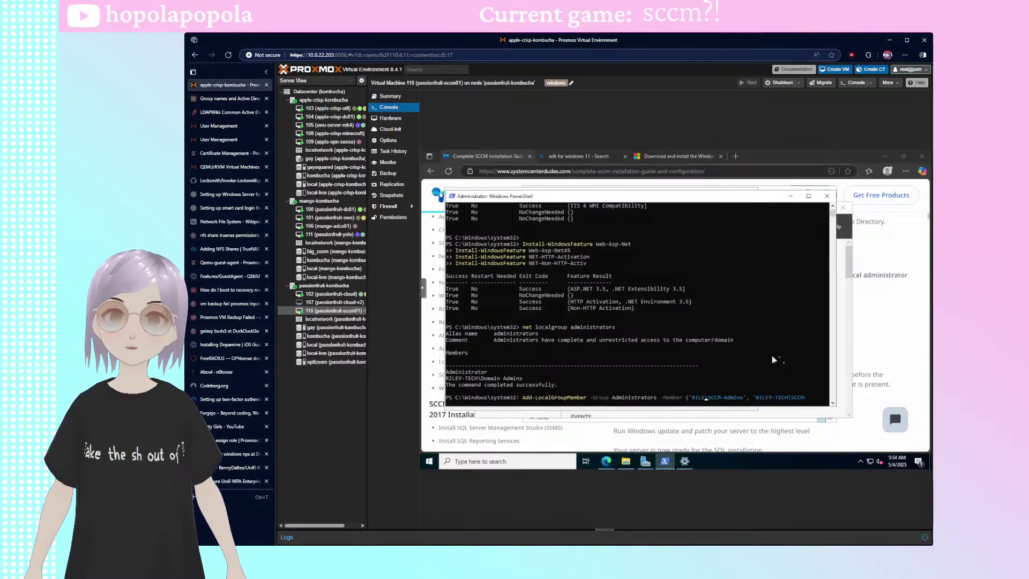
key(Right)
key(Right)
key(Right)
key(Right)
key(Right)
key(Right)
key(Right)
key(Right)
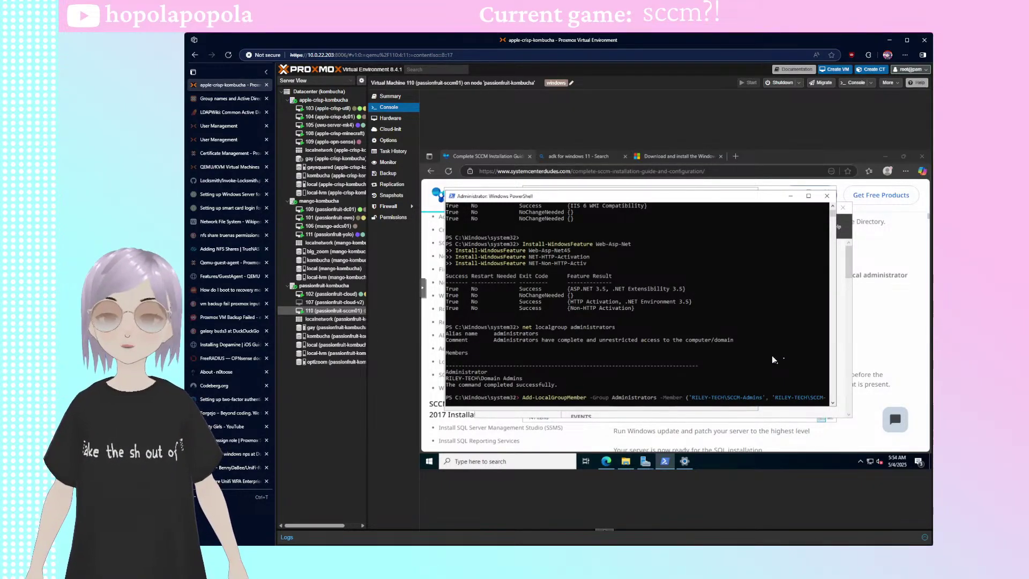
text(SiteServers)
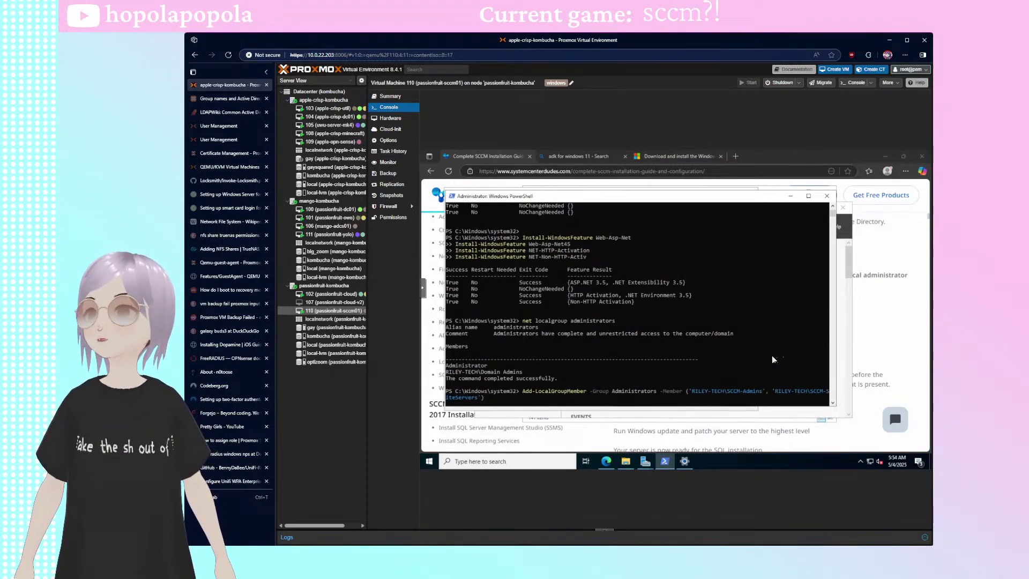
text(') -Verbose)
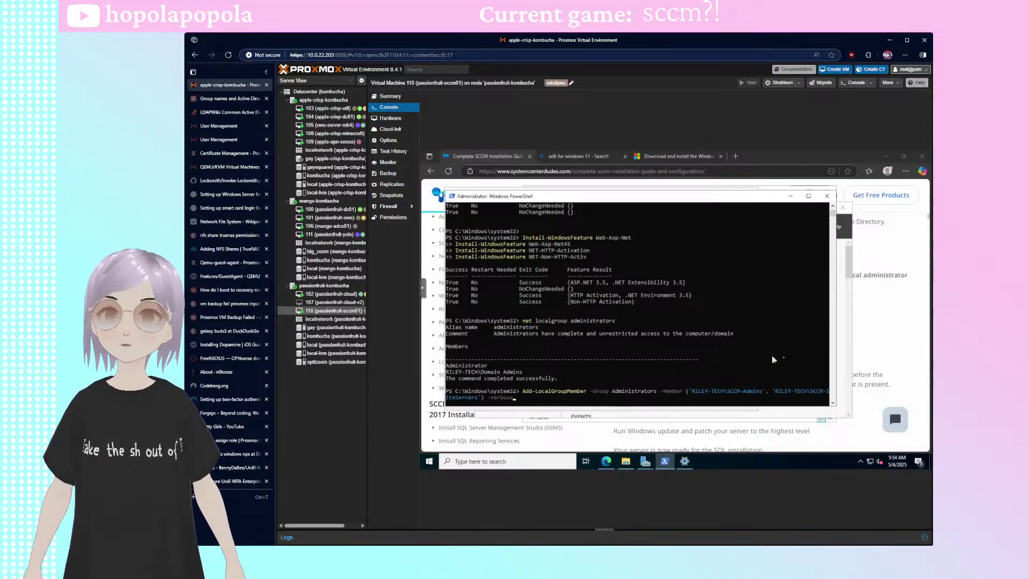
key(Return)
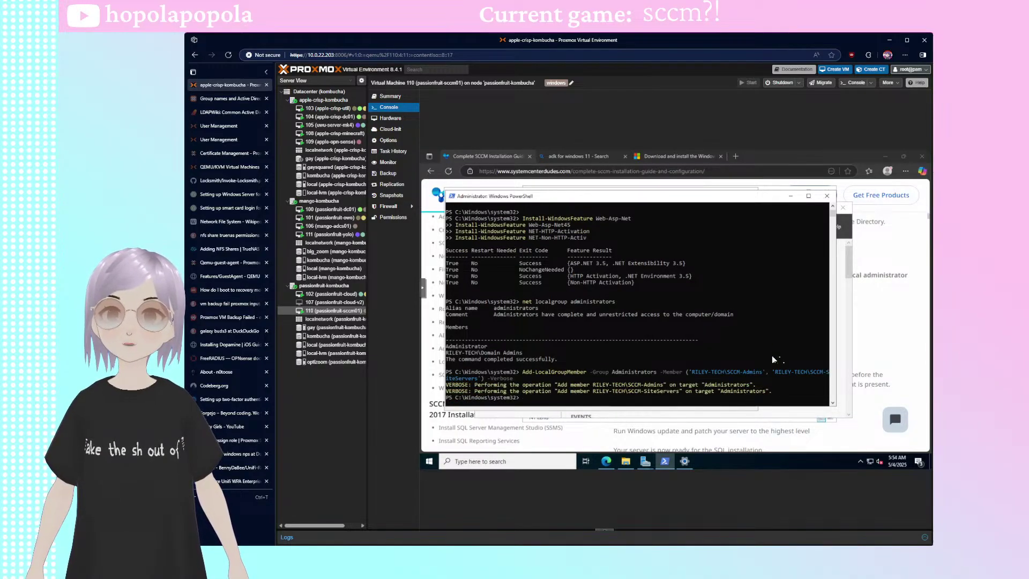
key(Up)
key(Up)
- Re-run net localgroup administrators to confirm SCCM-Admins and SCCM-SiteServers are now members
key(Return)
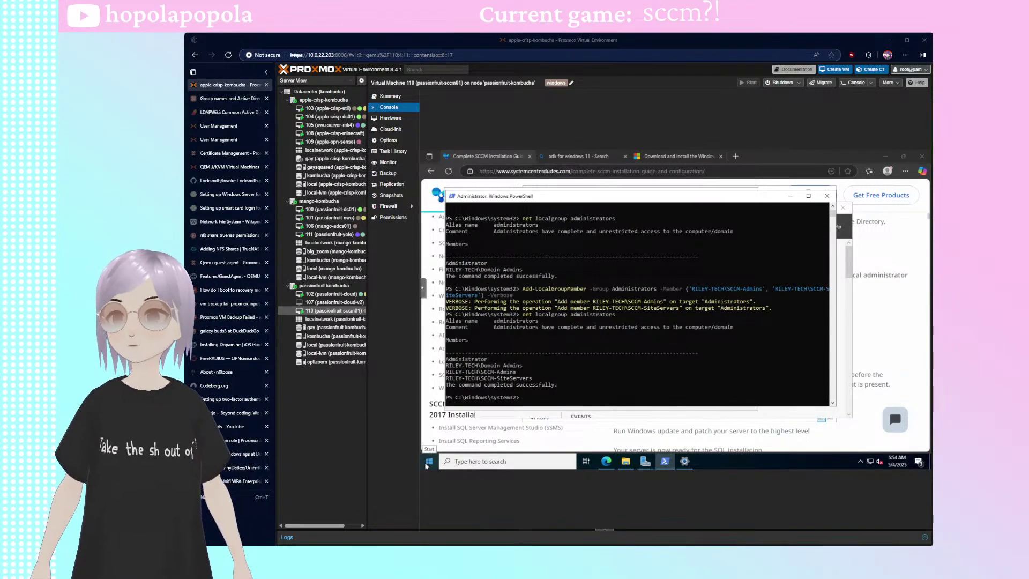
click(795, 454)
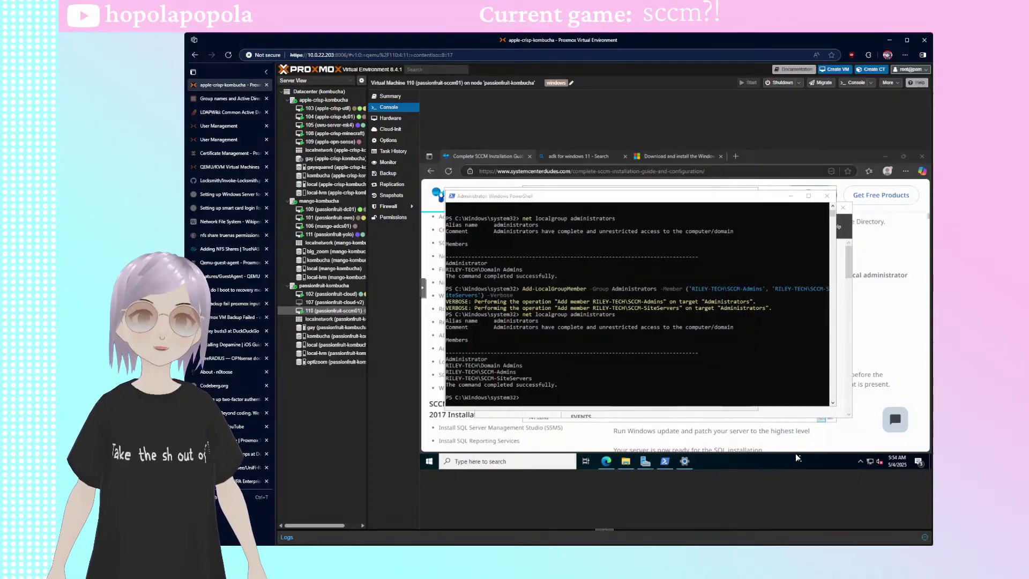
- Move PowerShell aside and scroll the SCCM guide to 'Part 2 – SCCM SQL 2017 Installation'
click(616, 197)
drag(616, 198, 644, 185)
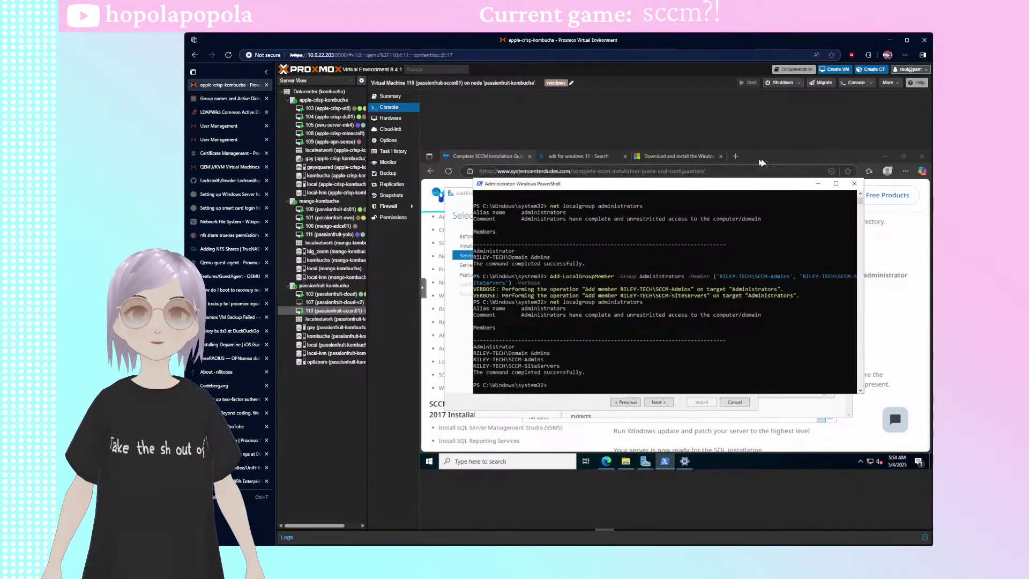
click(778, 193)
scroll(770, 377, down, 3)
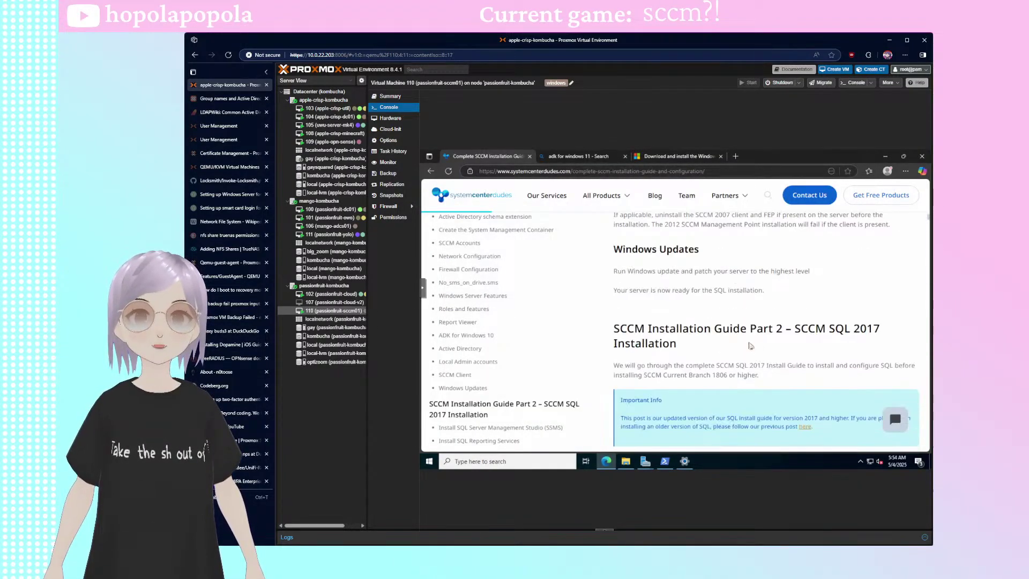
scroll(733, 333, down, 1)
scroll(733, 332, down, 1)
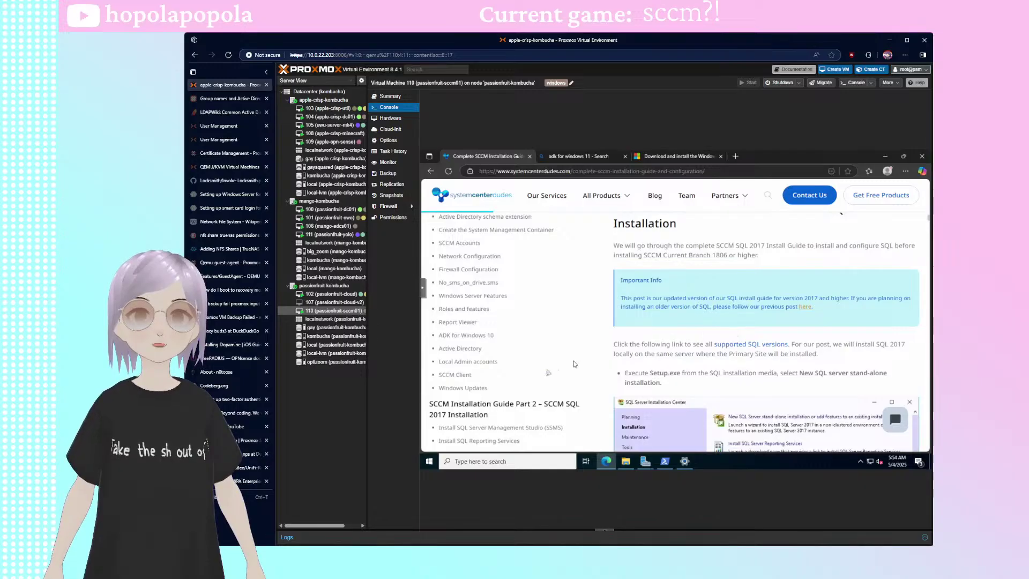
scroll(555, 319, down, 3)
scroll(555, 318, up, 1)
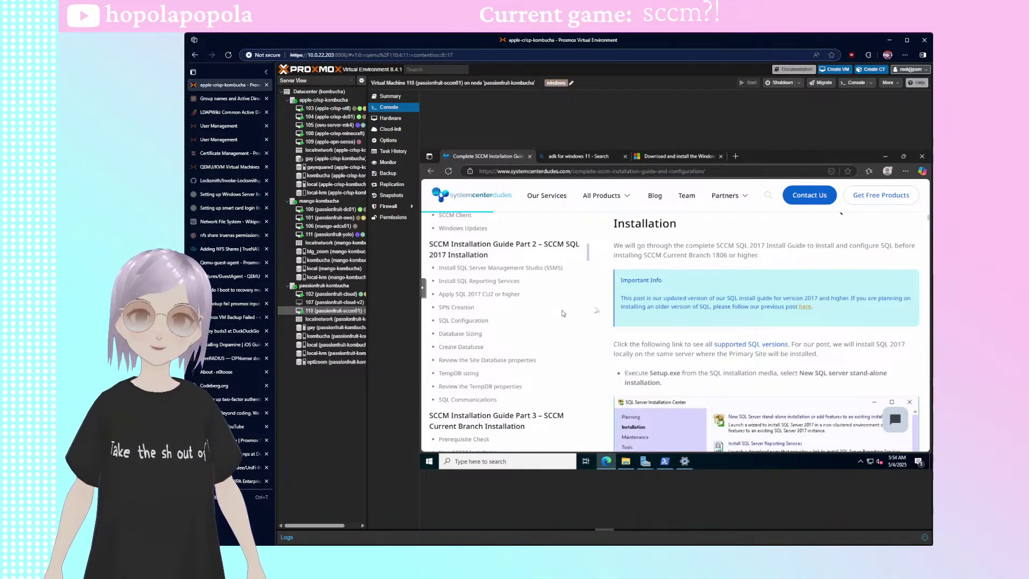